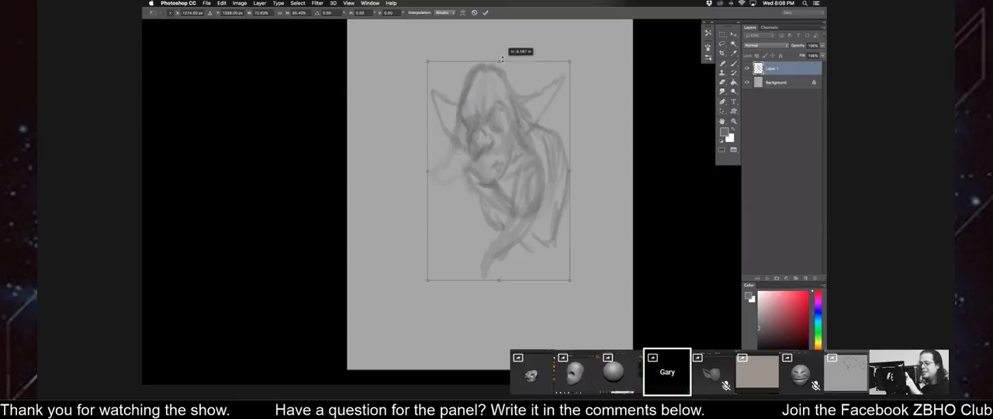
Apply the scaling of the goblin sketch and brush in its outer back, far arm and crossed forearm.
{"action": "key", "text": "Return"}
{"action": "key", "text": "b"}
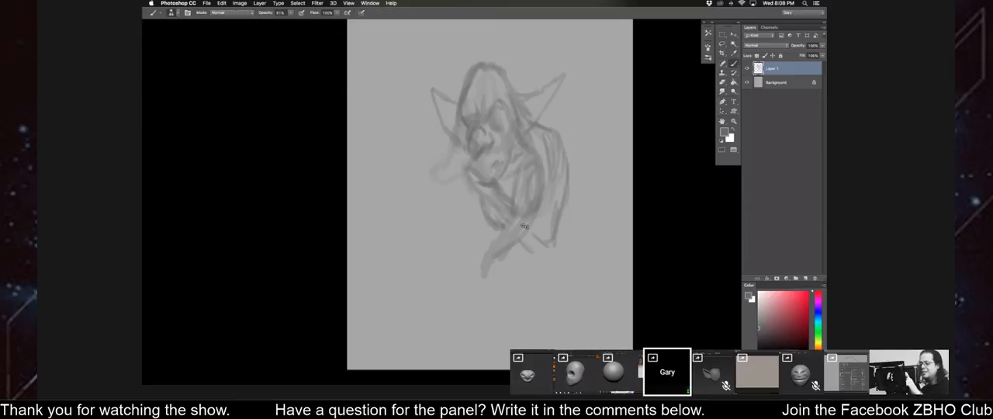
{"action": "left_click_drag", "start_coordinate": [560, 143], "coordinate": [574, 203]}
{"action": "left_click_drag", "start_coordinate": [574, 167], "coordinate": [553, 253]}
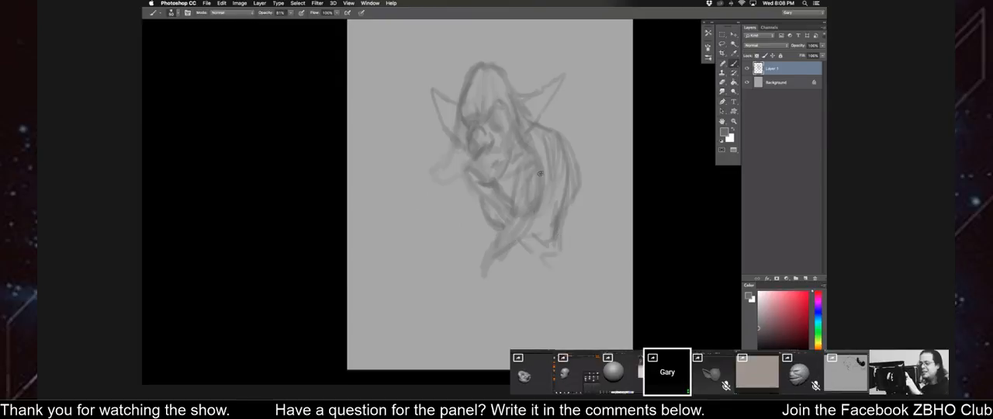
{"action": "left_click_drag", "start_coordinate": [552, 190], "coordinate": [526, 227]}
{"action": "left_click_drag", "start_coordinate": [512, 180], "coordinate": [512, 211]}
{"action": "key", "text": "bracketleft"}
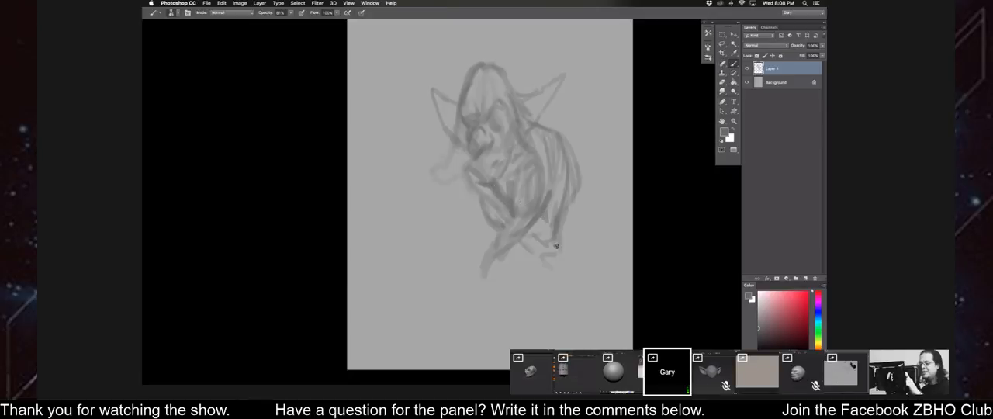
Mirror the canvas horizontally and refine the goblin's lower face, skull outline and shoulder with brush strokes.
{"action": "key", "text": "super+shift+h"}
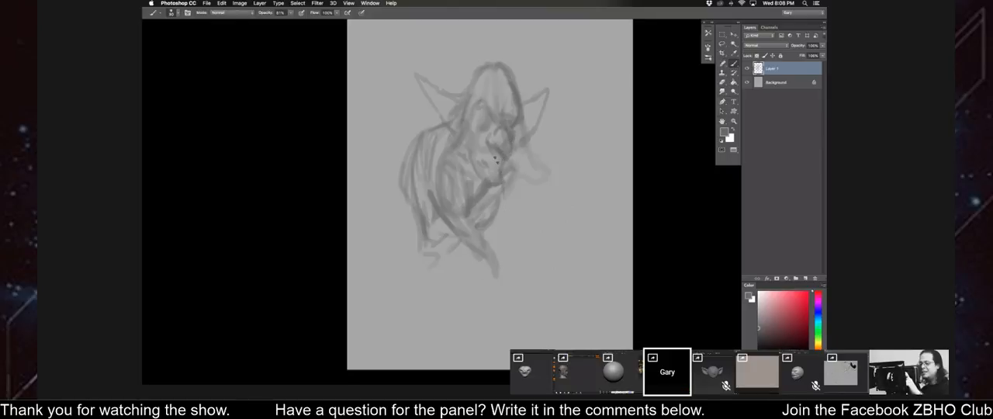
{"action": "left_click_drag", "start_coordinate": [509, 153], "coordinate": [512, 173]}
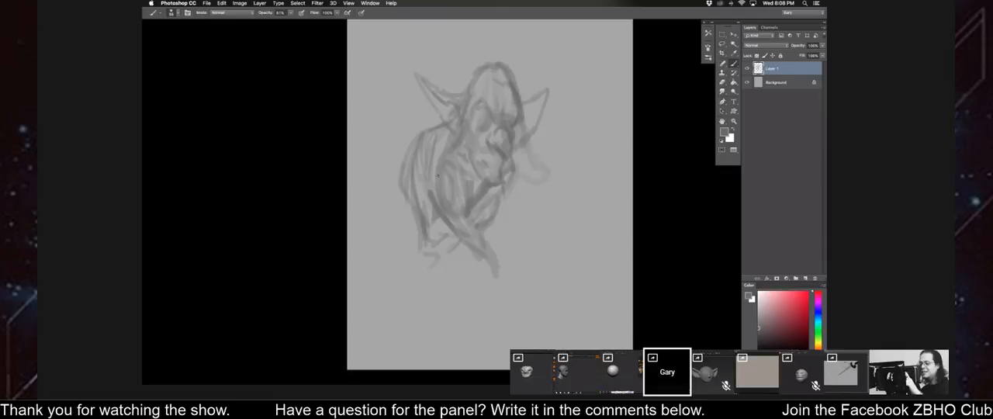
{"action": "left_click_drag", "start_coordinate": [461, 84], "coordinate": [486, 70]}
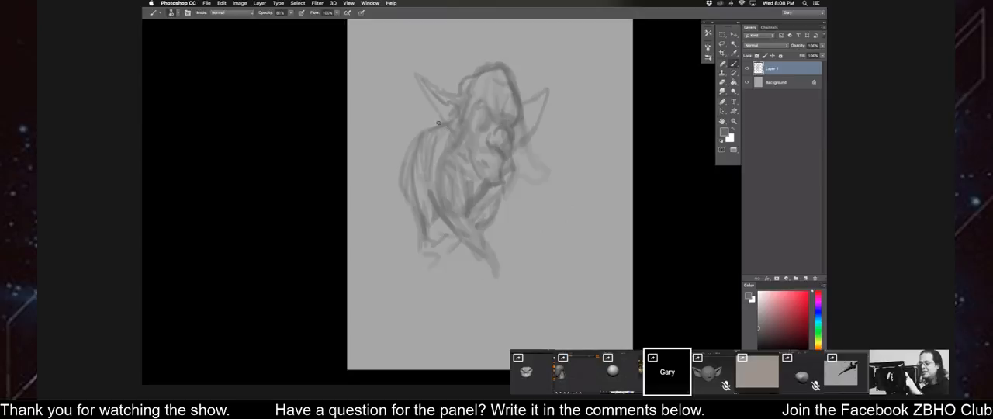
{"action": "left_click_drag", "start_coordinate": [438, 160], "coordinate": [438, 124]}
Sketch a straight arm hanging below the chin and extend the outer contour of the other arm.
{"action": "left_click_drag", "start_coordinate": [516, 171], "coordinate": [526, 242]}
{"action": "left_click_drag", "start_coordinate": [518, 194], "coordinate": [525, 252]}
{"action": "left_click_drag", "start_coordinate": [511, 175], "coordinate": [508, 253]}
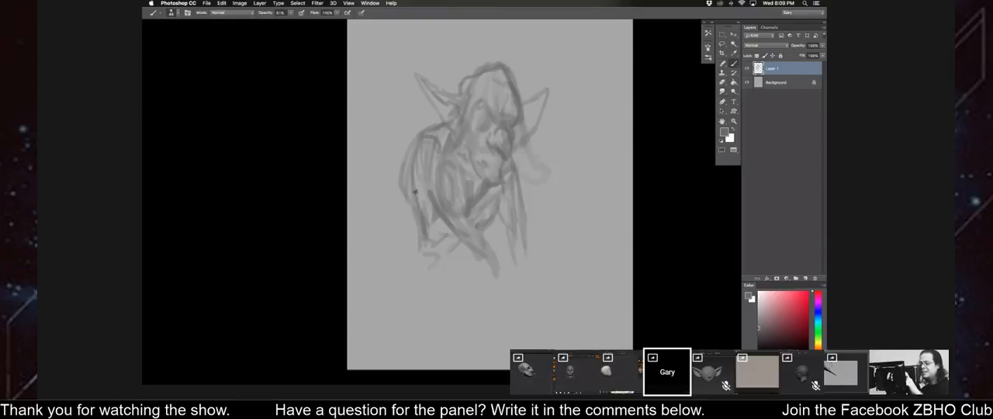
{"action": "left_click_drag", "start_coordinate": [404, 149], "coordinate": [407, 243]}
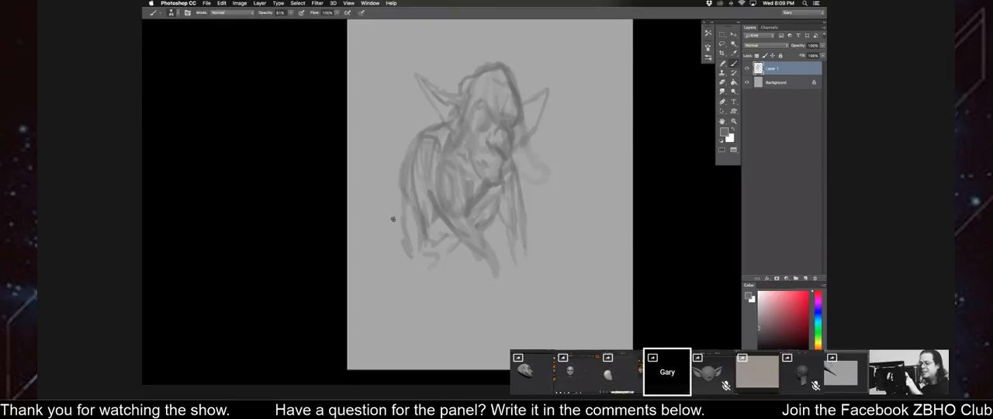
Rotate the whole goblin sketch clockwise so the figure leans forward, and warp its upper part.
{"action": "key", "text": "ctrl+t"}
{"action": "left_click_drag", "start_coordinate": [365, 178], "coordinate": [403, 107]}
{"action": "right_click", "coordinate": [443, 160]}
{"action": "left_click", "coordinate": [455, 203]}
{"action": "mouse_move", "coordinate": [526, 106]}
{"action": "left_mouse_down"}
{"action": "mouse_move", "coordinate": [518, 96]}
{"action": "mouse_move", "coordinate": [550, 98]}
{"action": "left_mouse_up"}
{"action": "left_click_drag", "start_coordinate": [470, 36], "coordinate": [469, 47]}
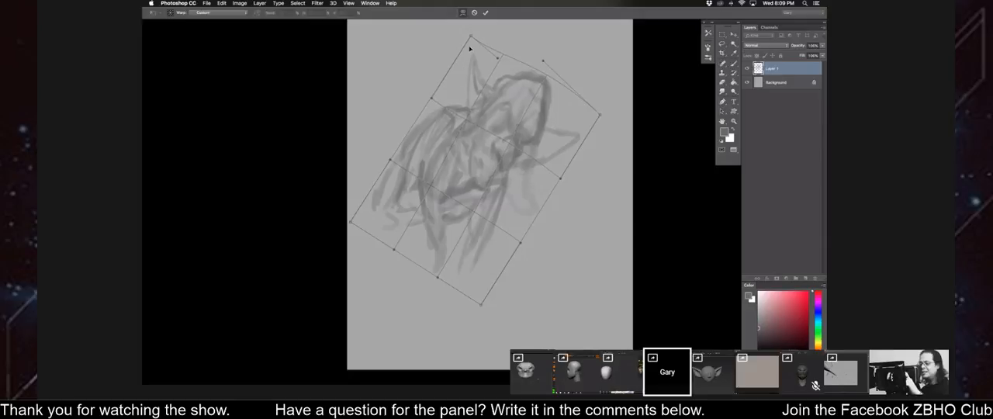
{"action": "left_click_drag", "start_coordinate": [450, 94], "coordinate": [448, 86]}
{"action": "key", "text": "Return"}
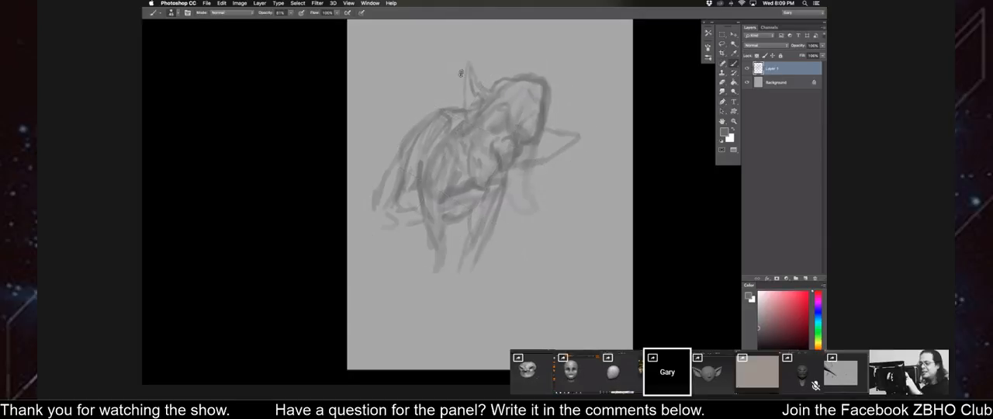
Lasso the goblin's head and ears, then rotate and reshape the selection so the head sits more upright.
{"action": "key", "text": "l"}
{"action": "mouse_move", "coordinate": [465, 124]}
{"action": "left_mouse_down"}
{"action": "mouse_move", "coordinate": [467, 159]}
{"action": "mouse_move", "coordinate": [512, 171]}
{"action": "left_mouse_up"}
{"action": "mouse_move", "coordinate": [581, 138]}
{"action": "left_mouse_down"}
{"action": "mouse_move", "coordinate": [578, 93]}
{"action": "mouse_move", "coordinate": [461, 73]}
{"action": "left_mouse_up"}
{"action": "key", "text": "ctrl+t"}
{"action": "mouse_move", "coordinate": [435, 47]}
{"action": "left_mouse_down"}
{"action": "mouse_move", "coordinate": [413, 79]}
{"action": "mouse_move", "coordinate": [458, 77]}
{"action": "left_mouse_up"}
{"action": "mouse_move", "coordinate": [497, 45]}
{"action": "left_mouse_down"}
{"action": "mouse_move", "coordinate": [500, 59]}
{"action": "mouse_move", "coordinate": [475, 53]}
{"action": "left_mouse_up"}
{"action": "right_click", "coordinate": [516, 76]}
{"action": "left_click", "coordinate": [530, 111]}
{"action": "key", "text": "Return"}
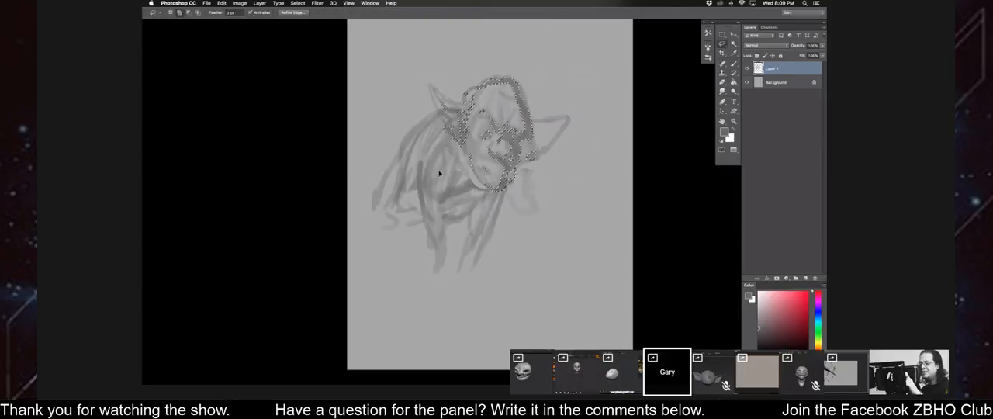
Deselect the head, mirror the canvas, and strengthen the goblin's shoulder, forearms and back contour with brush strokes.
{"action": "key", "text": "F2"}
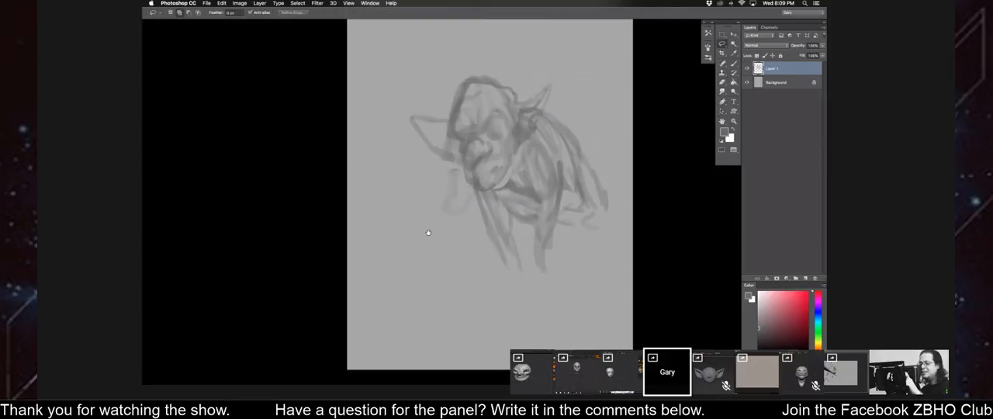
{"action": "key", "text": "b"}
{"action": "key", "text": "bracketleft"}
{"action": "left_click_drag", "start_coordinate": [562, 138], "coordinate": [571, 163]}
{"action": "mouse_move", "coordinate": [536, 108]}
{"action": "left_mouse_down"}
{"action": "mouse_move", "coordinate": [556, 124]}
{"action": "mouse_move", "coordinate": [557, 146]}
{"action": "left_mouse_up"}
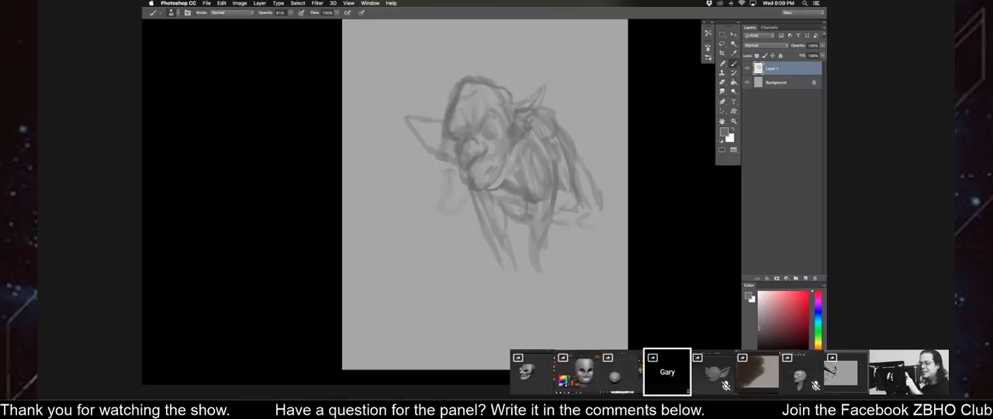
{"action": "left_click_drag", "start_coordinate": [523, 200], "coordinate": [526, 255]}
{"action": "left_click_drag", "start_coordinate": [555, 192], "coordinate": [542, 256]}
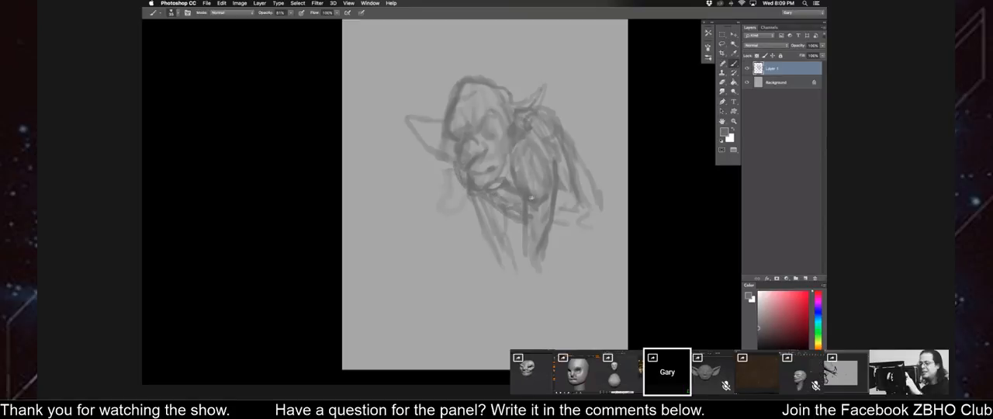
{"action": "mouse_move", "coordinate": [574, 146]}
{"action": "left_mouse_down"}
{"action": "mouse_move", "coordinate": [594, 203]}
{"action": "mouse_move", "coordinate": [588, 231]}
{"action": "mouse_move", "coordinate": [552, 239]}
{"action": "left_mouse_up"}
{"action": "key", "text": "bracketright"}
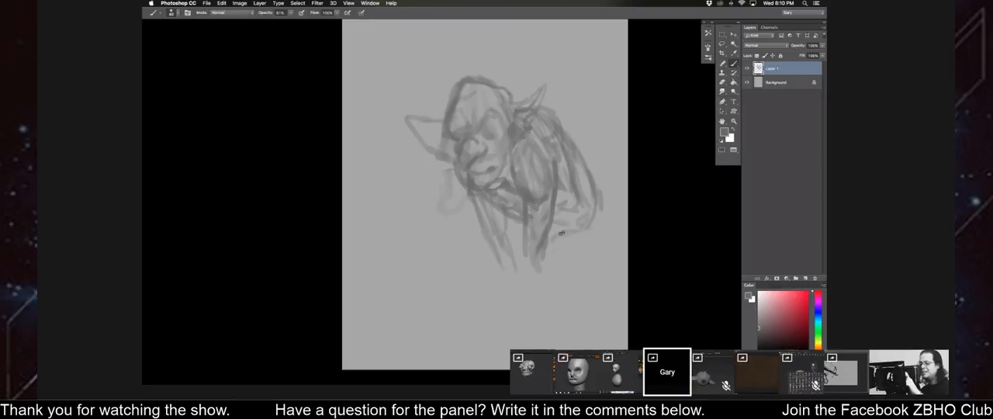
Sketch the folded legs and foot beneath the goblin's torso, and redraw both pointed ears.
{"action": "mouse_move", "coordinate": [583, 228]}
{"action": "left_mouse_down"}
{"action": "mouse_move", "coordinate": [499, 251]}
{"action": "mouse_move", "coordinate": [571, 269]}
{"action": "left_mouse_up"}
{"action": "left_click_drag", "start_coordinate": [595, 188], "coordinate": [589, 262]}
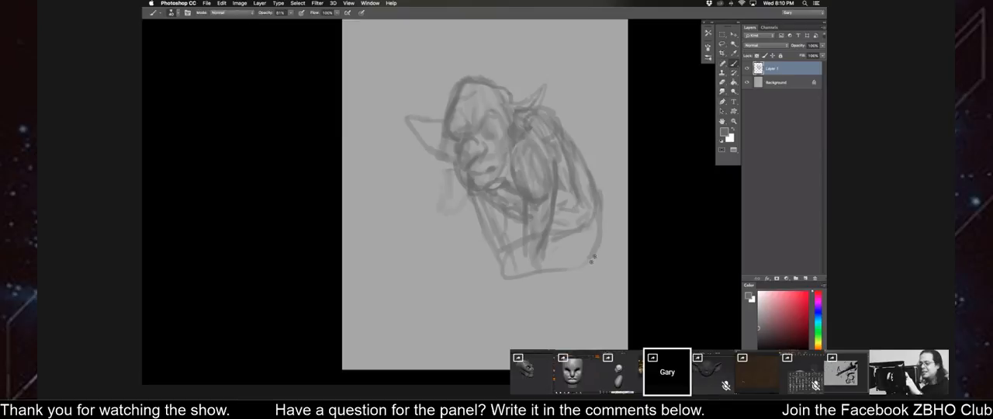
{"action": "left_click_drag", "start_coordinate": [479, 220], "coordinate": [453, 233]}
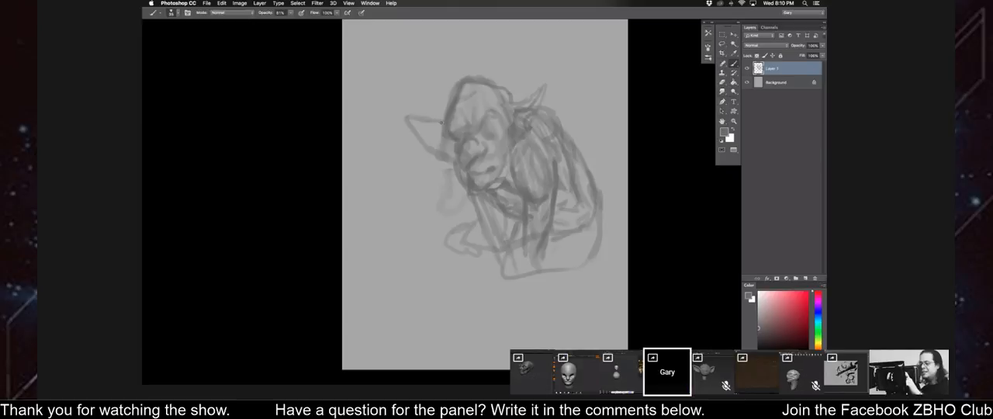
{"action": "left_click_drag", "start_coordinate": [513, 102], "coordinate": [547, 84]}
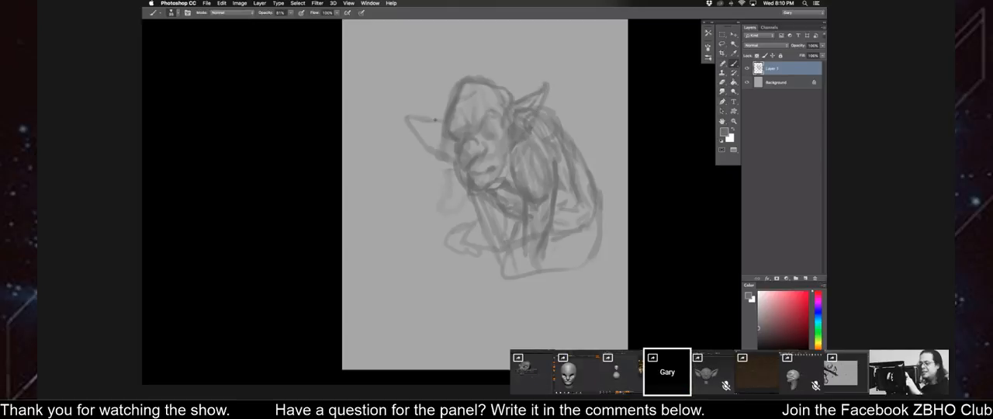
{"action": "left_click_drag", "start_coordinate": [411, 108], "coordinate": [440, 140]}
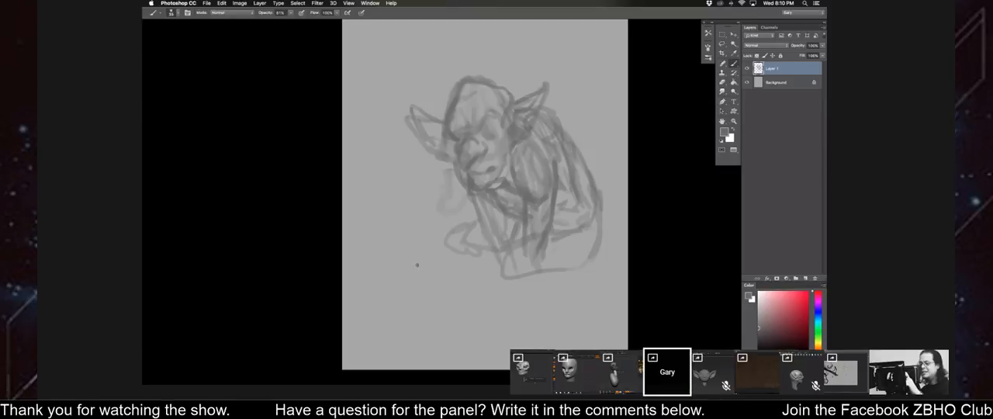
Delete the crouching goblin's sketch layer and add a new empty layer above the background.
{"action": "key", "text": "F2"}
{"action": "left_click_drag", "start_coordinate": [369, 169], "coordinate": [419, 159]}
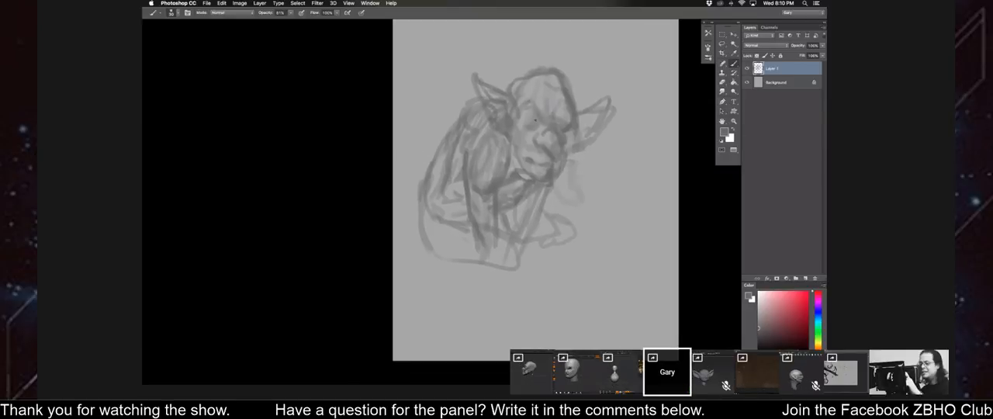
{"action": "key", "text": "BackSpace"}
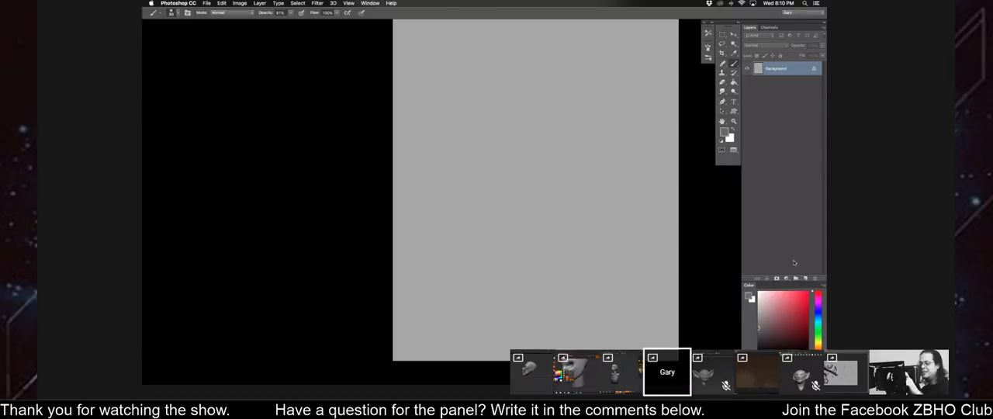
{"action": "left_click", "coordinate": [804, 277]}
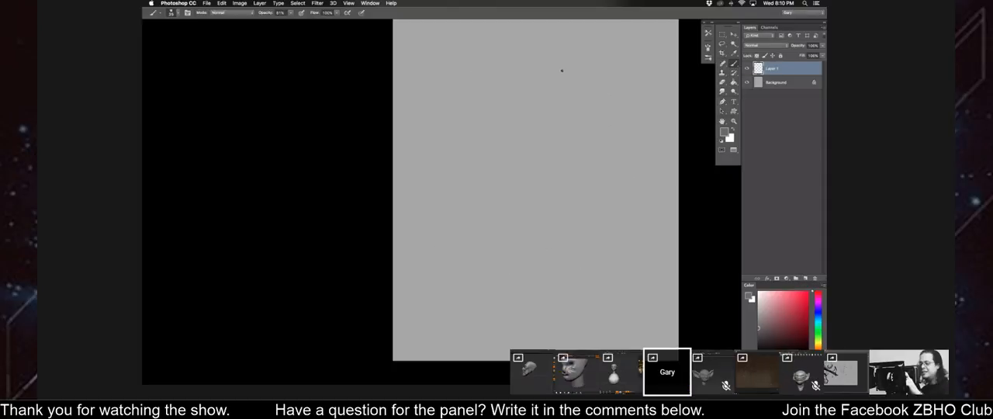
Sketch a blocky head in the upper canvas with a jutting jaw, face lines, nose stub and pointed ear.
{"action": "left_click_drag", "start_coordinate": [568, 60], "coordinate": [532, 68]}
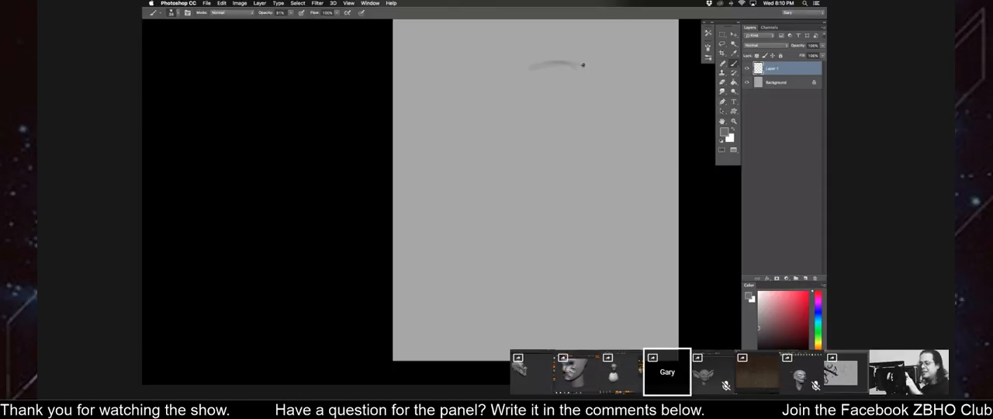
{"action": "mouse_move", "coordinate": [589, 95]}
{"action": "left_mouse_down"}
{"action": "mouse_move", "coordinate": [586, 144]}
{"action": "mouse_move", "coordinate": [572, 160]}
{"action": "mouse_move", "coordinate": [508, 140]}
{"action": "mouse_move", "coordinate": [521, 118]}
{"action": "mouse_move", "coordinate": [522, 75]}
{"action": "left_mouse_up"}
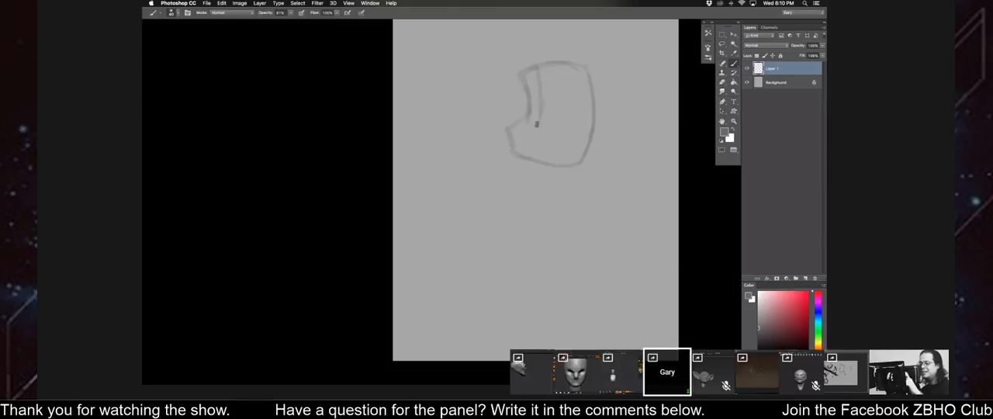
{"action": "left_click_drag", "start_coordinate": [532, 132], "coordinate": [534, 152]}
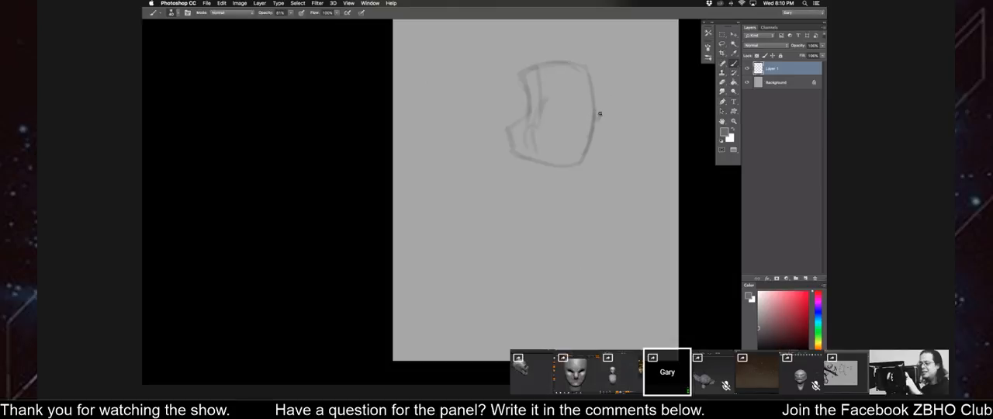
{"action": "mouse_move", "coordinate": [595, 116]}
{"action": "left_mouse_down"}
{"action": "mouse_move", "coordinate": [630, 116]}
{"action": "mouse_move", "coordinate": [593, 147]}
{"action": "left_mouse_up"}
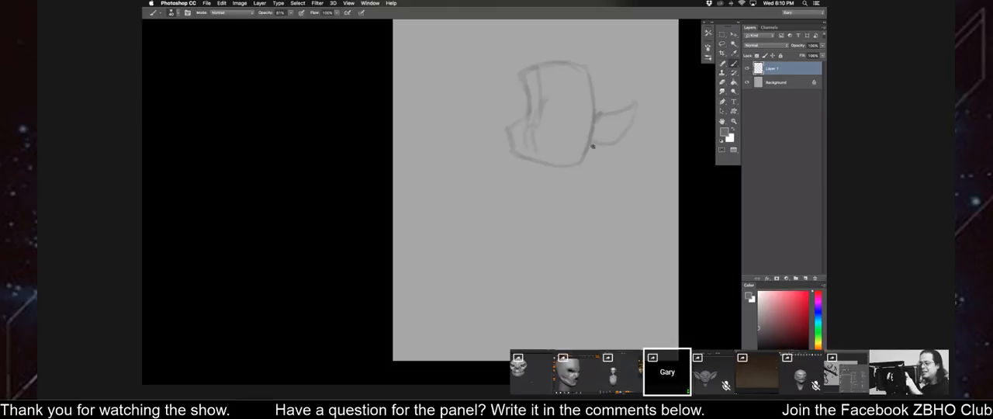
{"action": "left_click_drag", "start_coordinate": [522, 107], "coordinate": [509, 113]}
Sketch the neck, a slanted shoulder line and a tapering torso below the head.
{"action": "left_click_drag", "start_coordinate": [585, 152], "coordinate": [565, 193]}
{"action": "mouse_move", "coordinate": [535, 164]}
{"action": "left_mouse_down"}
{"action": "mouse_move", "coordinate": [550, 195]}
{"action": "mouse_move", "coordinate": [535, 184]}
{"action": "mouse_move", "coordinate": [596, 208]}
{"action": "left_mouse_up"}
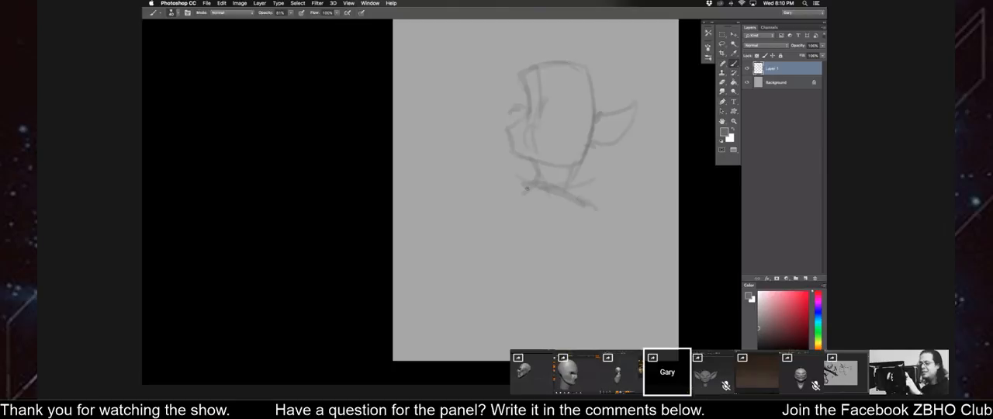
{"action": "left_click_drag", "start_coordinate": [534, 203], "coordinate": [563, 248]}
{"action": "left_click_drag", "start_coordinate": [597, 188], "coordinate": [594, 221]}
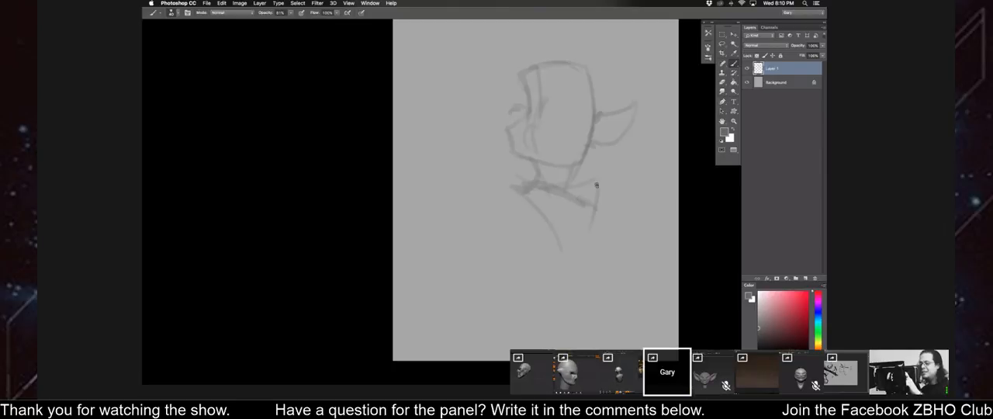
{"action": "mouse_move", "coordinate": [597, 184]}
{"action": "left_mouse_down"}
{"action": "mouse_move", "coordinate": [554, 278]}
{"action": "mouse_move", "coordinate": [543, 205]}
{"action": "left_mouse_up"}
Scale down the head and torso sketch and move it higher on the canvas.
{"action": "key", "text": "ctrl+t"}
{"action": "mouse_move", "coordinate": [505, 62]}
{"action": "left_mouse_down"}
{"action": "mouse_move", "coordinate": [527, 100]}
{"action": "mouse_move", "coordinate": [518, 86]}
{"action": "left_mouse_up"}
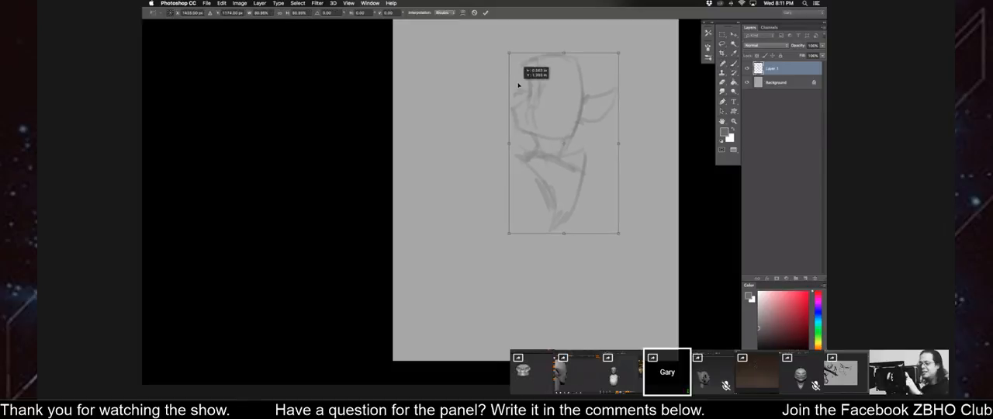
{"action": "key", "text": "Return"}
Sketch a curved belly line and a boxy pelvis below the torso.
{"action": "mouse_move", "coordinate": [533, 200]}
{"action": "left_mouse_down"}
{"action": "mouse_move", "coordinate": [524, 228]}
{"action": "mouse_move", "coordinate": [506, 236]}
{"action": "mouse_move", "coordinate": [555, 237]}
{"action": "mouse_move", "coordinate": [573, 258]}
{"action": "mouse_move", "coordinate": [521, 269]}
{"action": "left_mouse_up"}
{"action": "left_click_drag", "start_coordinate": [527, 229], "coordinate": [525, 268]}
{"action": "mouse_move", "coordinate": [515, 232]}
{"action": "left_mouse_down"}
{"action": "mouse_move", "coordinate": [495, 245]}
{"action": "mouse_move", "coordinate": [512, 261]}
{"action": "left_mouse_up"}
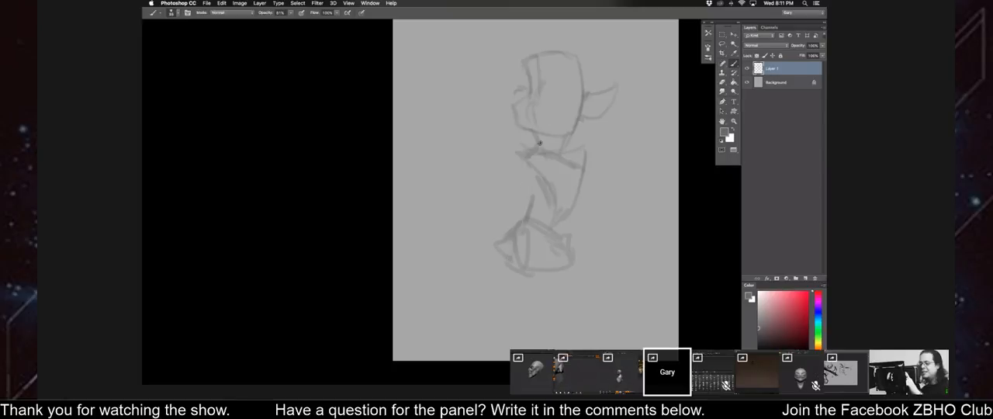
Refine the jaw and face profile, and strengthen the neck, shoulders and back line down to the pelvis.
{"action": "mouse_move", "coordinate": [538, 142]}
{"action": "left_mouse_down"}
{"action": "mouse_move", "coordinate": [521, 129]}
{"action": "mouse_move", "coordinate": [529, 131]}
{"action": "left_mouse_up"}
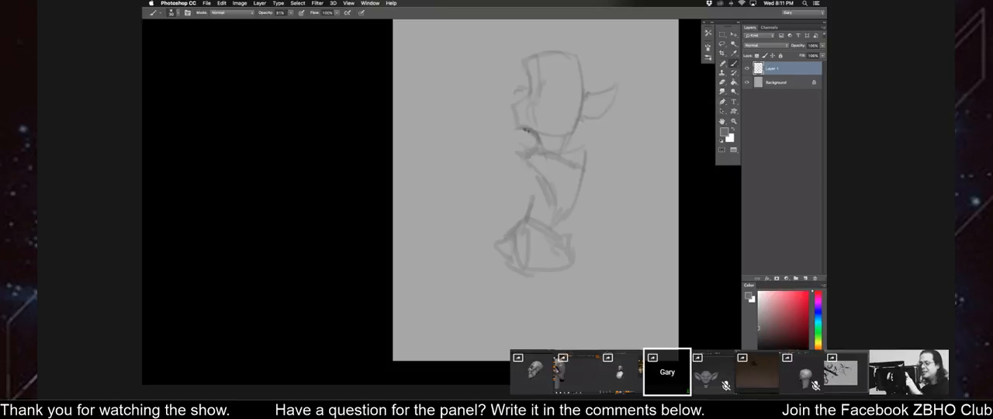
{"action": "left_click_drag", "start_coordinate": [523, 97], "coordinate": [524, 66]}
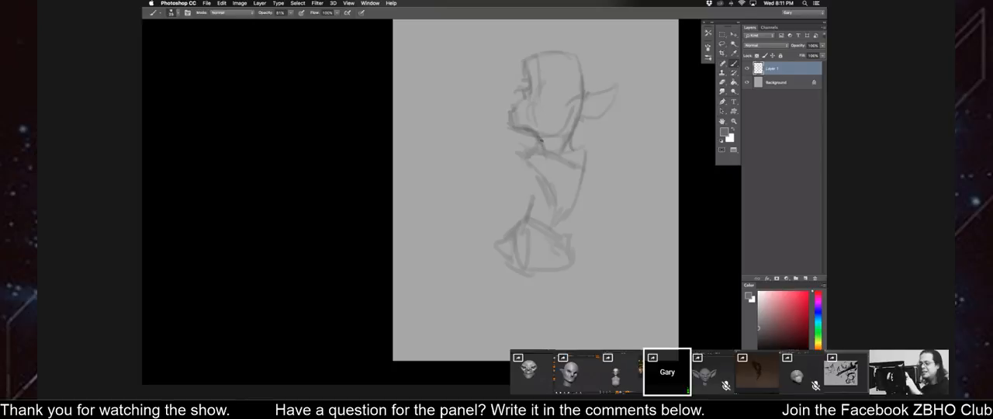
{"action": "mouse_move", "coordinate": [571, 146]}
{"action": "left_mouse_down"}
{"action": "mouse_move", "coordinate": [587, 154]}
{"action": "mouse_move", "coordinate": [558, 235]}
{"action": "left_mouse_up"}
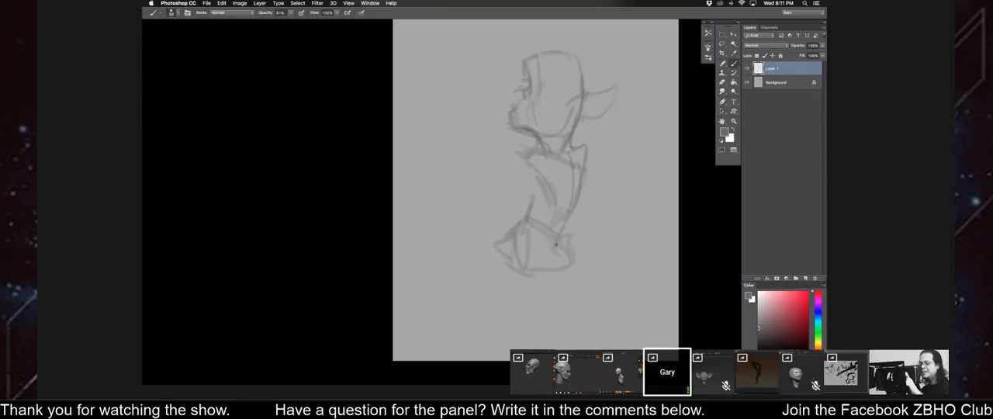
{"action": "left_click_drag", "start_coordinate": [539, 143], "coordinate": [517, 171]}
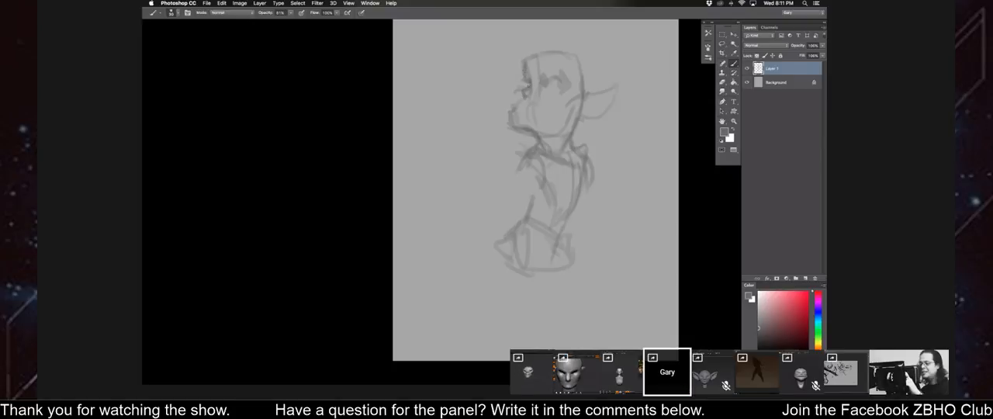
Sketch a long pointed nose on the face and detail the eye and mouth.
{"action": "left_click_drag", "start_coordinate": [506, 87], "coordinate": [490, 99]}
{"action": "left_click_drag", "start_coordinate": [501, 92], "coordinate": [525, 81]}
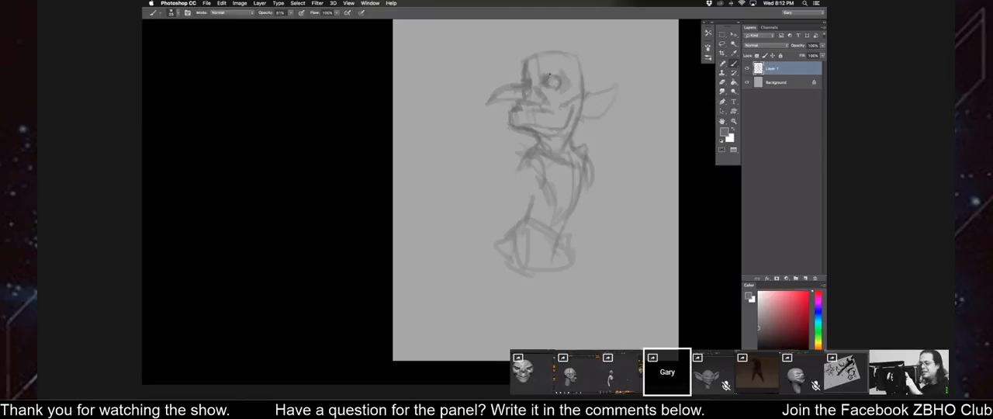
Darken the brow and eye socket, and touch up the bridge of the nose with sampled gray tones.
{"action": "left_click_drag", "start_coordinate": [561, 78], "coordinate": [547, 74]}
{"action": "key", "text": "]"}
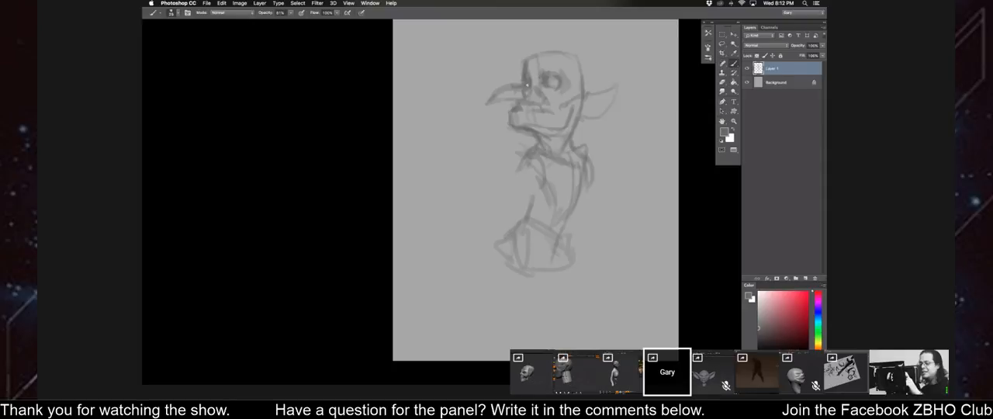
{"action": "left_click", "coordinate": [535, 80], "text": "alt"}
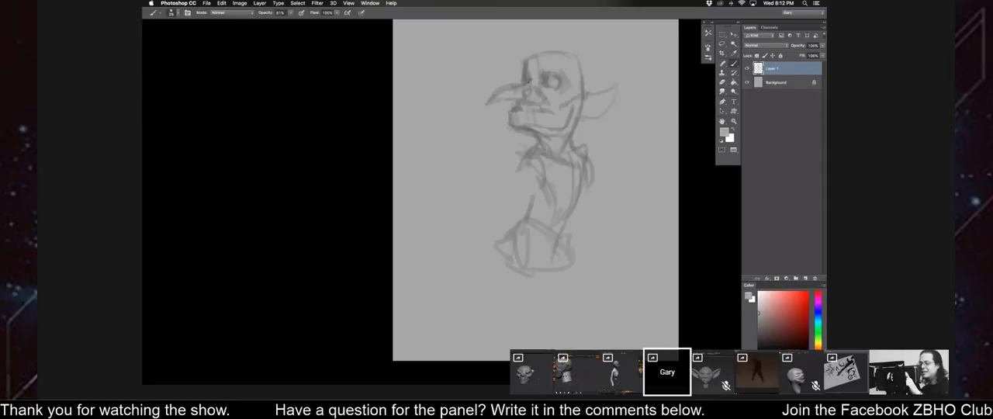
{"action": "left_click", "coordinate": [546, 79], "text": "alt"}
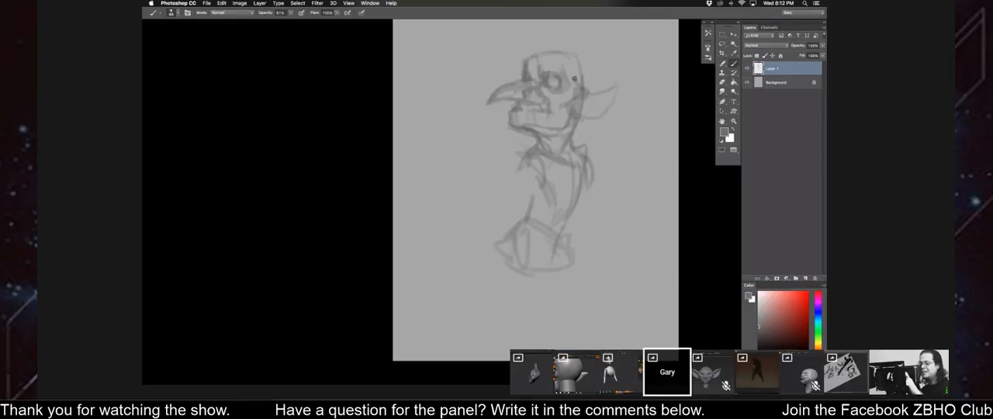
Shade the temple and the neck beneath the jaw with a larger brush.
{"action": "key", "text": "bracketright"}
{"action": "key", "text": "bracketright"}
{"action": "left_click_drag", "start_coordinate": [568, 64], "coordinate": [577, 82]}
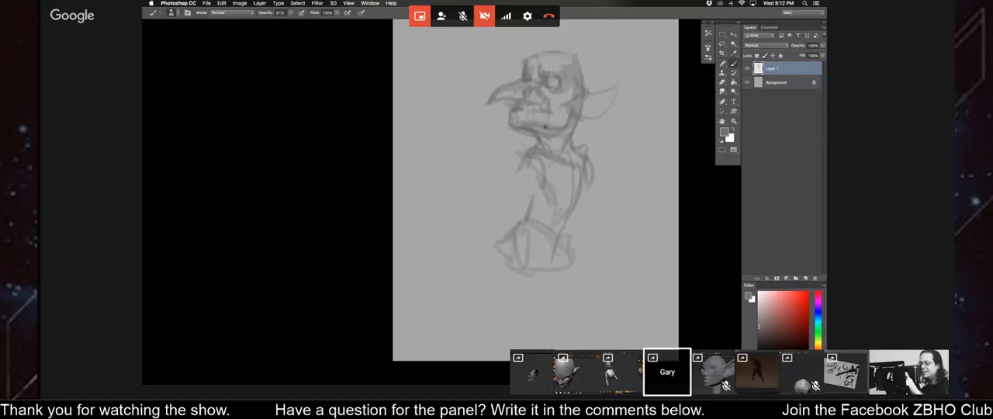
{"action": "left_click_drag", "start_coordinate": [554, 141], "coordinate": [560, 155]}
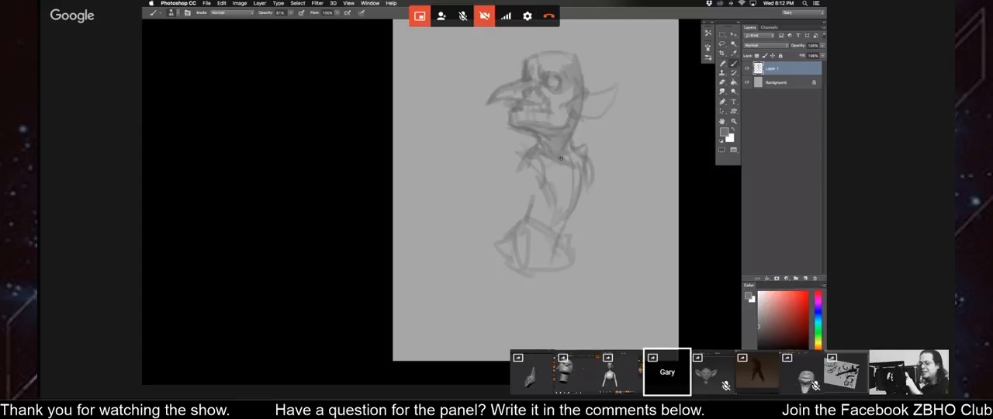
Mirror the drawing horizontally and block in gray tone on the neck, shoulders, ear and side of the face.
{"action": "key", "text": "super+shift+h"}
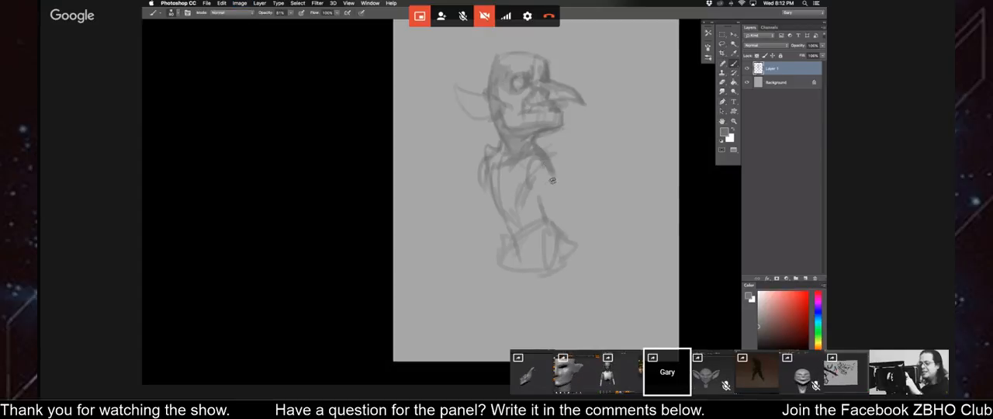
{"action": "key", "text": "bracketright"}
{"action": "mouse_move", "coordinate": [499, 154]}
{"action": "left_mouse_down"}
{"action": "mouse_move", "coordinate": [525, 163]}
{"action": "mouse_move", "coordinate": [526, 143]}
{"action": "left_mouse_up"}
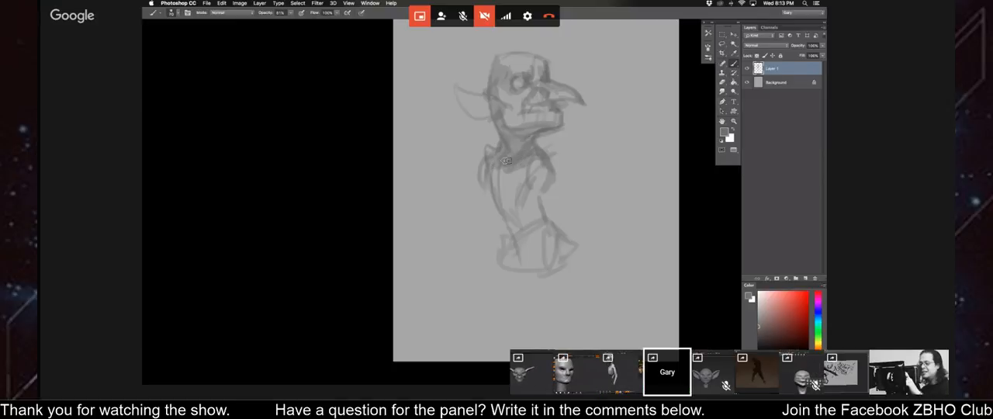
{"action": "key", "text": "bracketright"}
{"action": "key", "text": "bracketright"}
{"action": "left_click_drag", "start_coordinate": [496, 165], "coordinate": [503, 166]}
{"action": "left_click_drag", "start_coordinate": [486, 192], "coordinate": [487, 165]}
{"action": "mouse_move", "coordinate": [488, 116]}
{"action": "left_mouse_down"}
{"action": "mouse_move", "coordinate": [471, 109]}
{"action": "mouse_move", "coordinate": [505, 104]}
{"action": "mouse_move", "coordinate": [522, 121]}
{"action": "mouse_move", "coordinate": [550, 108]}
{"action": "left_mouse_up"}
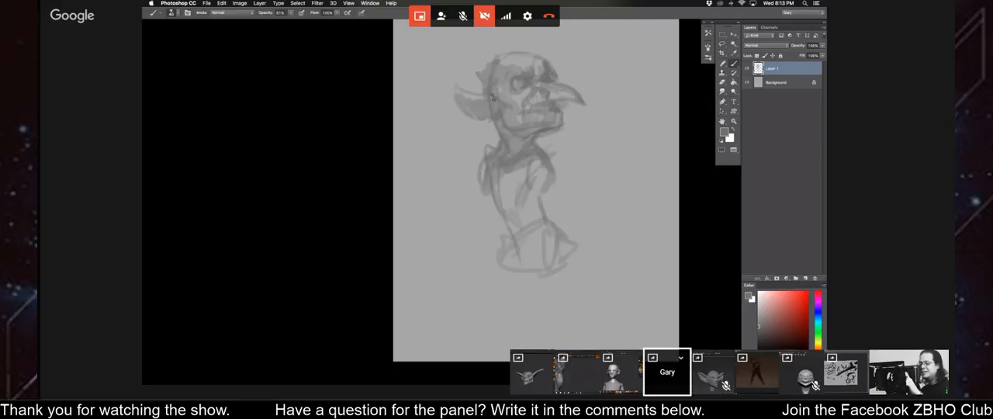
Shade the torso and paint a long tapering shape sweeping down and back from the waist.
{"action": "mouse_move", "coordinate": [497, 121]}
{"action": "left_mouse_down"}
{"action": "mouse_move", "coordinate": [498, 149]}
{"action": "mouse_move", "coordinate": [482, 161]}
{"action": "mouse_move", "coordinate": [488, 182]}
{"action": "mouse_move", "coordinate": [522, 192]}
{"action": "left_mouse_up"}
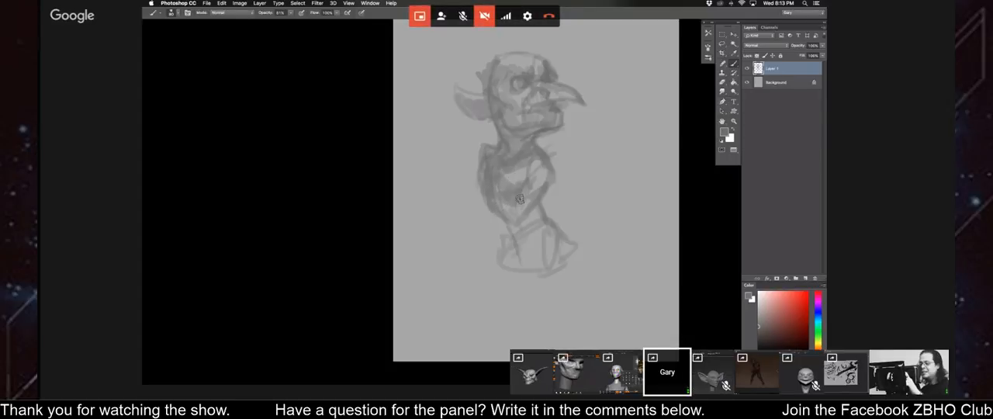
{"action": "left_click_drag", "start_coordinate": [507, 218], "coordinate": [468, 317]}
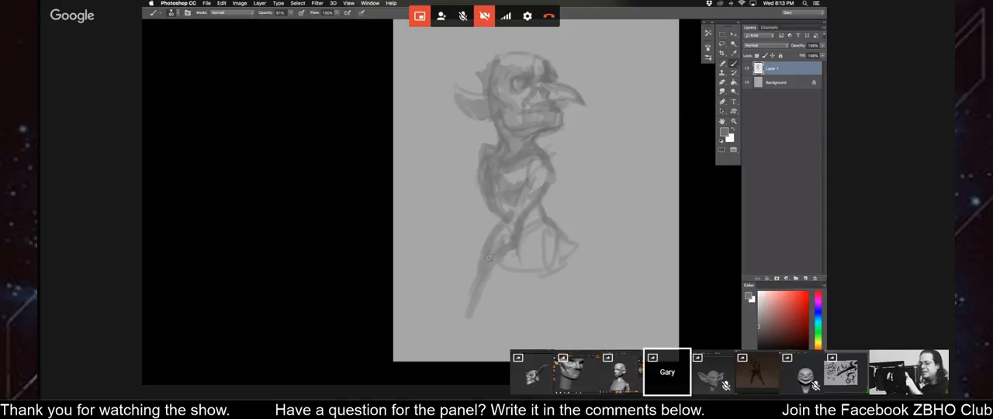
{"action": "key", "text": "bracketleft"}
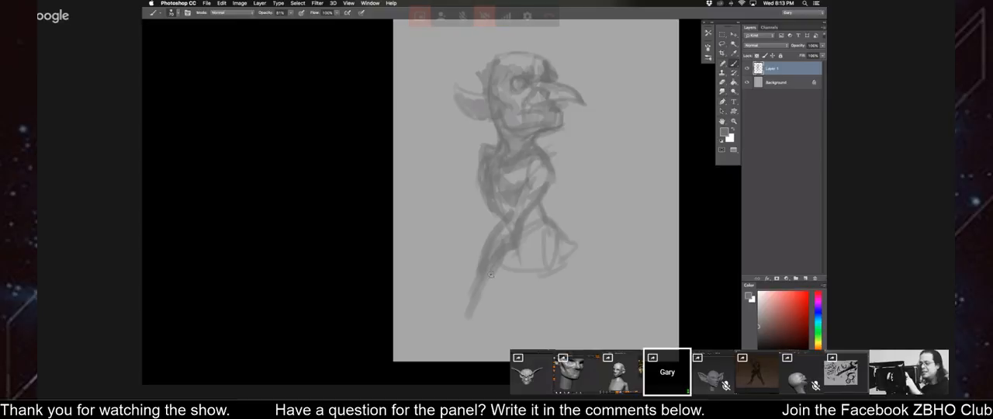
{"action": "left_click_drag", "start_coordinate": [502, 225], "coordinate": [486, 241]}
{"action": "key", "text": "bracketright"}
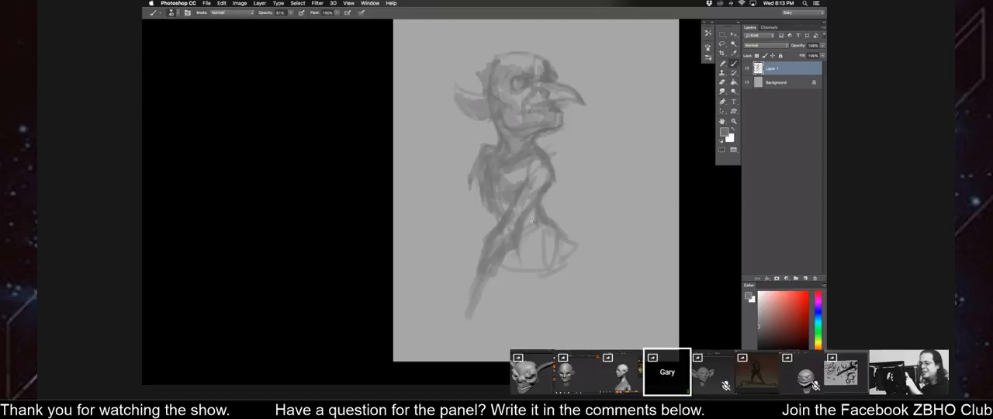
Mirror the drawing back, thicken the tapering shape behind the pelvis, and add a pointed tuft at the front of the forehead.
{"action": "key", "text": "super+shift+h"}
{"action": "left_click_drag", "start_coordinate": [441, 232], "coordinate": [439, 236]}
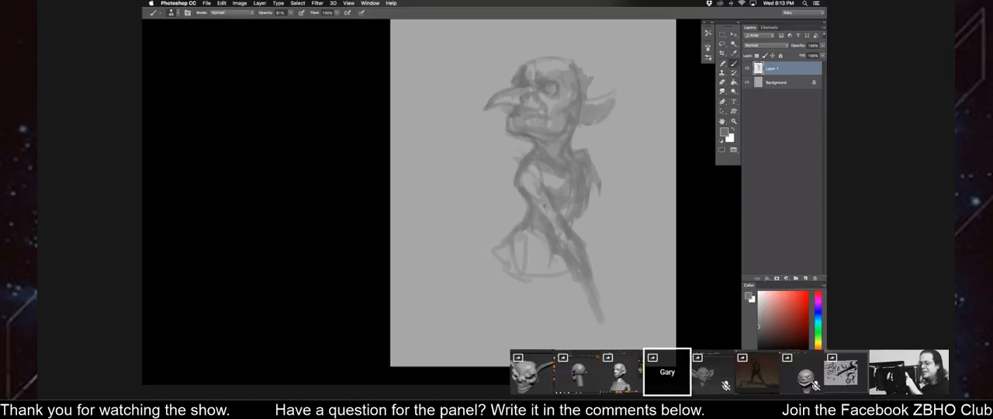
{"action": "left_click_drag", "start_coordinate": [568, 235], "coordinate": [584, 260]}
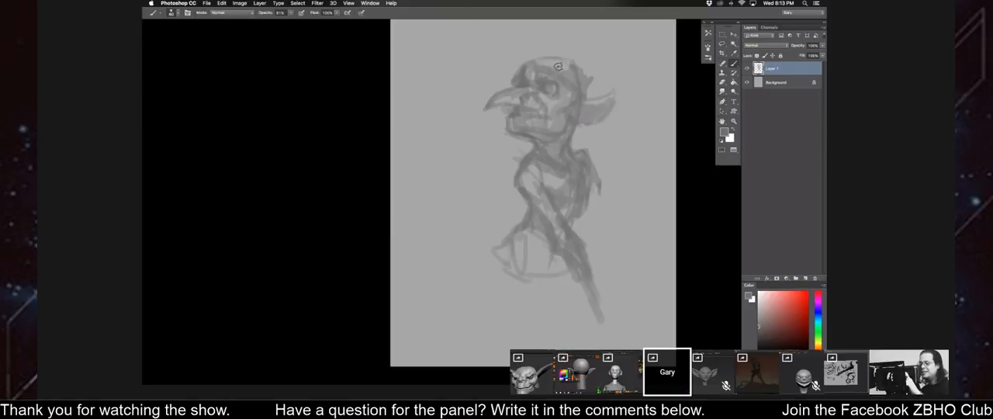
{"action": "left_click_drag", "start_coordinate": [573, 69], "coordinate": [506, 65]}
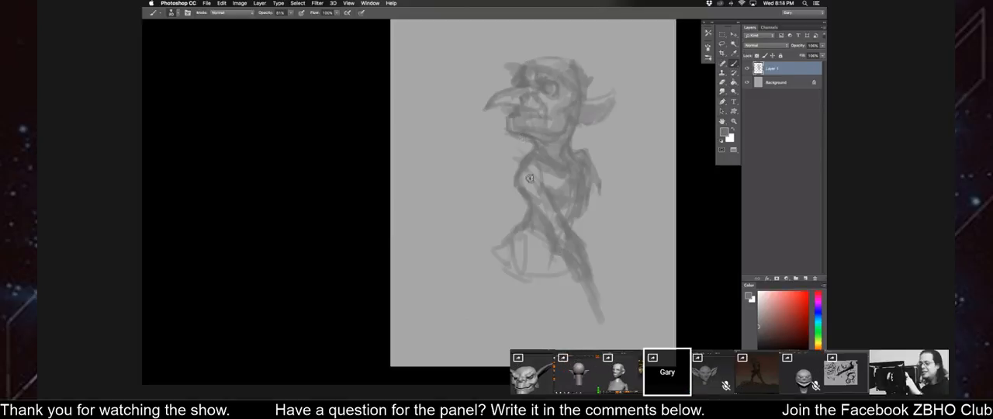
Paint over the inner lines of the chest with lighter gray and darken the back and waist.
{"action": "left_click", "coordinate": [529, 183], "text": "alt"}
{"action": "mouse_move", "coordinate": [531, 169]}
{"action": "left_mouse_down"}
{"action": "mouse_move", "coordinate": [541, 196]}
{"action": "mouse_move", "coordinate": [531, 178]}
{"action": "left_mouse_up"}
{"action": "left_click", "coordinate": [530, 166], "text": "alt"}
{"action": "mouse_move", "coordinate": [528, 209]}
{"action": "left_mouse_down"}
{"action": "mouse_move", "coordinate": [538, 216]}
{"action": "mouse_move", "coordinate": [562, 185]}
{"action": "mouse_move", "coordinate": [556, 192]}
{"action": "left_mouse_up"}
{"action": "key", "text": "bracketleft"}
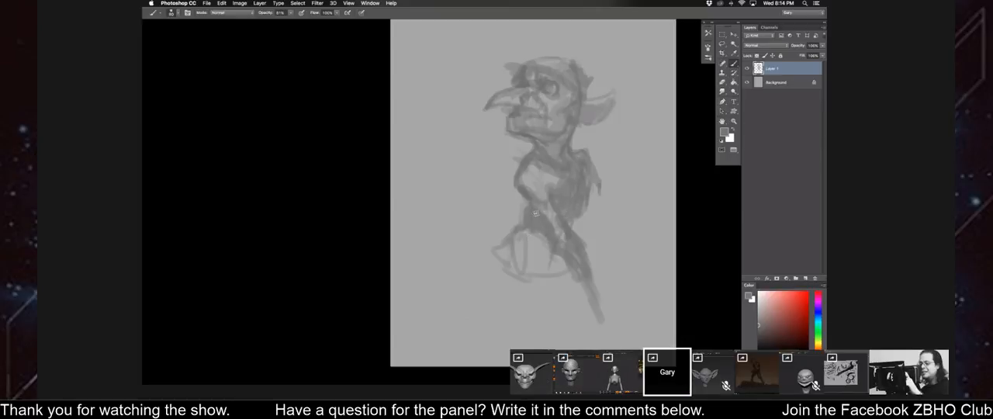
Widen the tapering shape below the waist and paint a draping form hanging down behind the back from the shoulder.
{"action": "left_click_drag", "start_coordinate": [535, 217], "coordinate": [574, 278]}
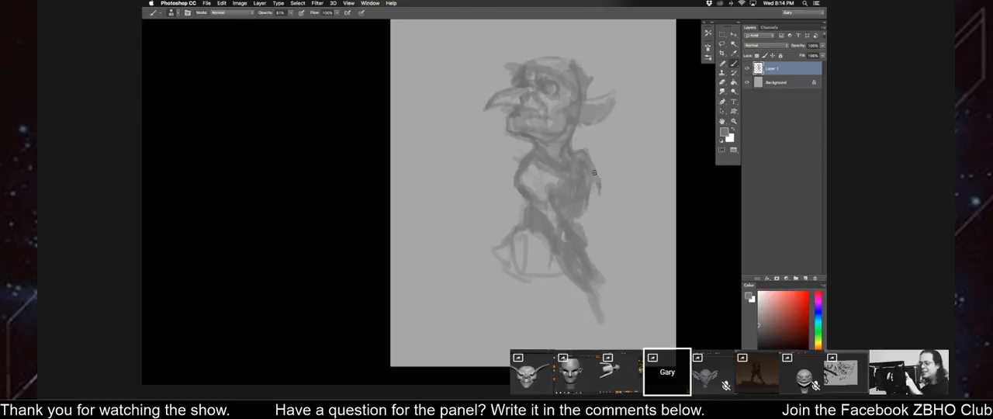
{"action": "left_click_drag", "start_coordinate": [601, 225], "coordinate": [608, 244]}
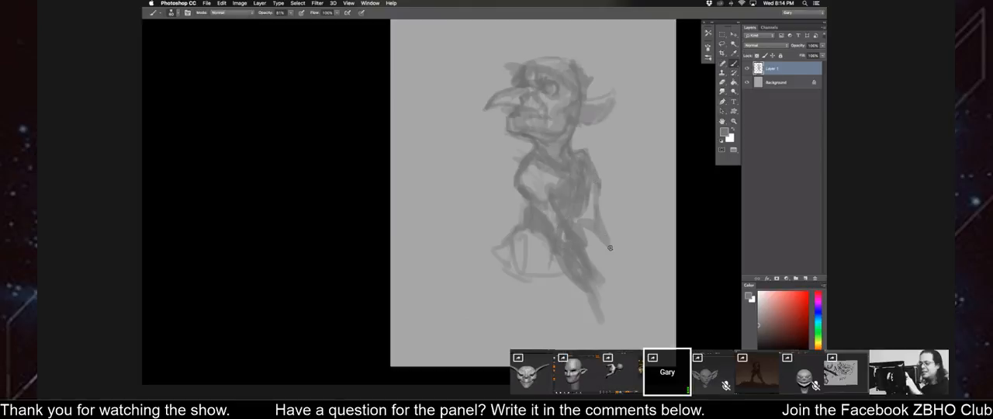
{"action": "left_click_drag", "start_coordinate": [593, 199], "coordinate": [587, 221]}
{"action": "key", "text": "bracketright"}
{"action": "key", "text": "bracketright"}
{"action": "left_click_drag", "start_coordinate": [598, 260], "coordinate": [595, 239]}
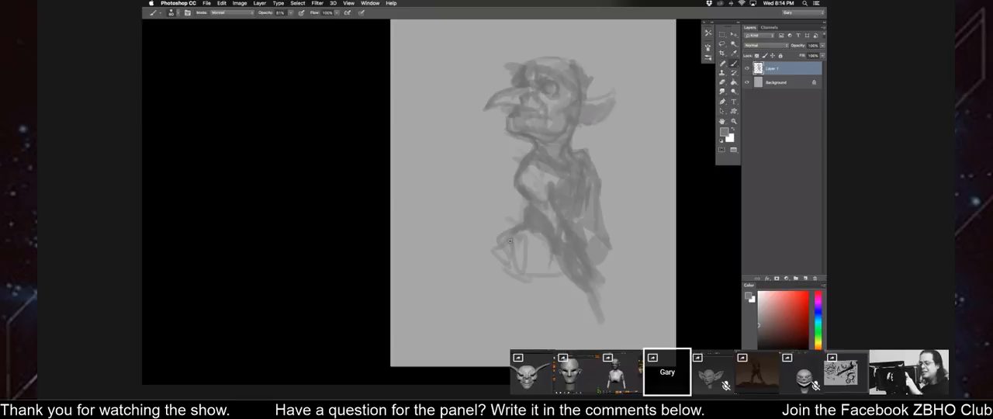
Add rough strokes at the front of the pelvis and mirror the drawing horizontally.
{"action": "left_click_drag", "start_coordinate": [497, 217], "coordinate": [492, 238]}
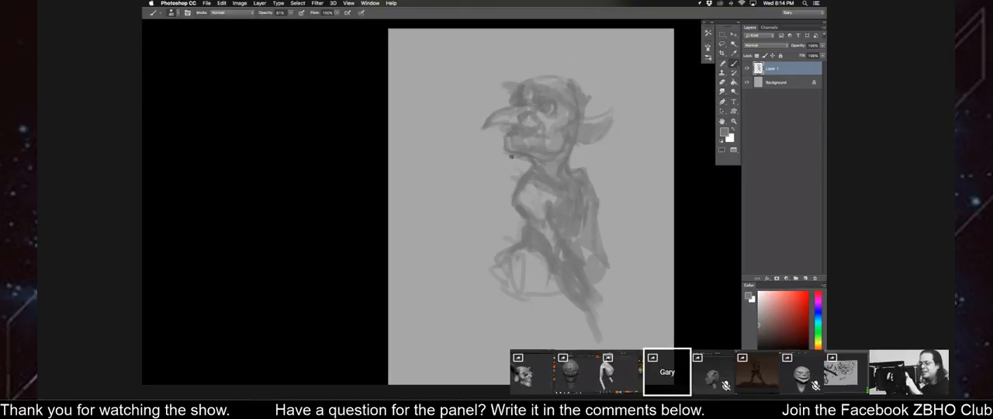
{"action": "key", "text": "super+shift+h"}
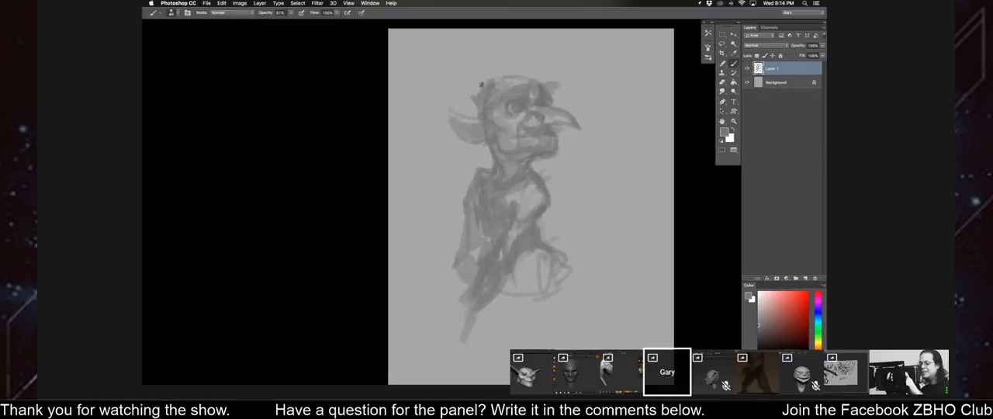
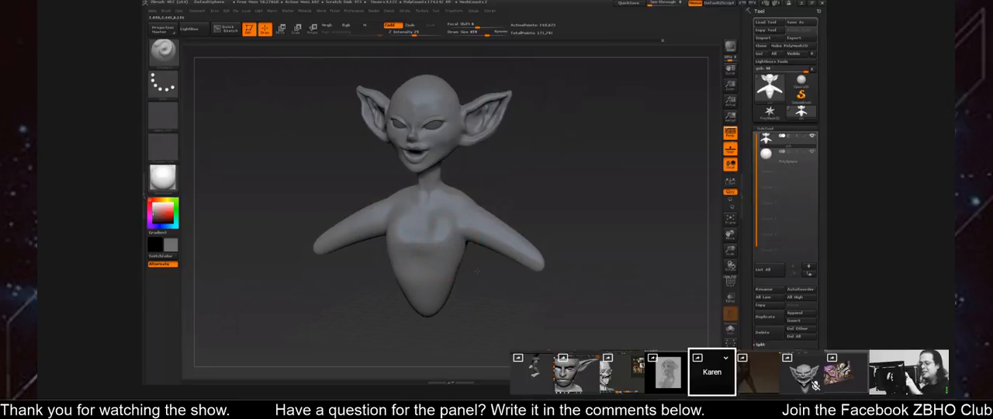
Switch to the elf bust in ZBrush and reshape its lower torso in side view with the Move brush.
{"action": "left_click_drag", "start_coordinate": [605, 248], "coordinate": [473, 242]}
{"action": "key", "text": "b"}
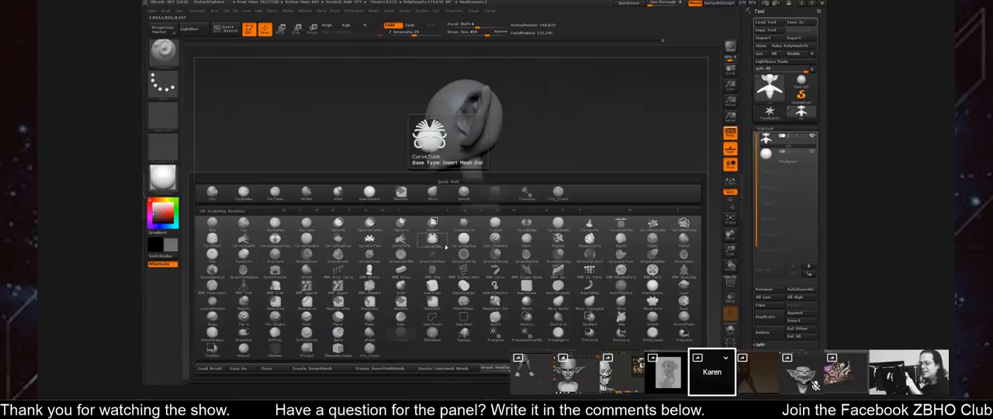
{"action": "key", "text": "m"}
{"action": "key", "text": "v"}
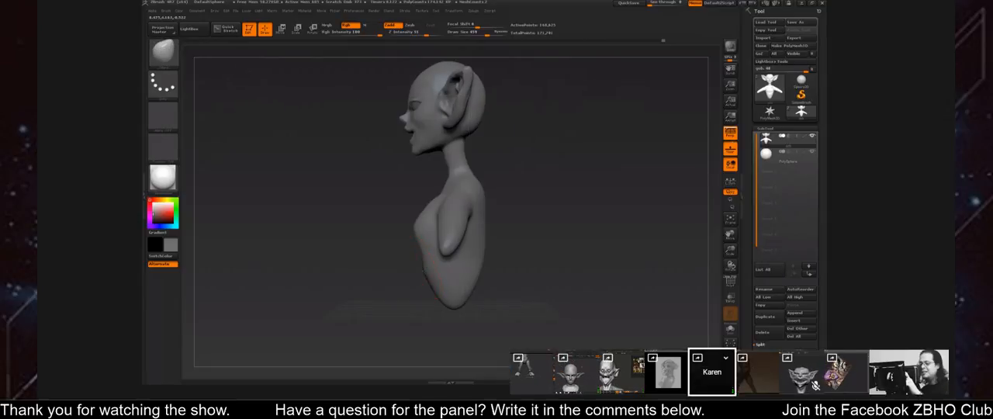
{"action": "left_click_drag", "start_coordinate": [404, 268], "coordinate": [388, 243], "text": "alt"}
{"action": "key", "text": "s"}
{"action": "left_click_drag", "start_coordinate": [442, 267], "coordinate": [446, 267]}
{"action": "mouse_move", "coordinate": [441, 281]}
{"action": "left_mouse_down"}
{"action": "mouse_move", "coordinate": [444, 262]}
{"action": "mouse_move", "coordinate": [477, 249]}
{"action": "mouse_move", "coordinate": [464, 242]}
{"action": "mouse_move", "coordinate": [472, 235]}
{"action": "left_mouse_up"}
Adjust the Move brush size and push in the sides of the chest below the arms.
{"action": "key", "text": "s"}
{"action": "key", "text": "s"}
{"action": "left_click_drag", "start_coordinate": [397, 187], "coordinate": [370, 202]}
{"action": "key", "text": "s"}
{"action": "key", "text": "s"}
{"action": "left_click_drag", "start_coordinate": [479, 194], "coordinate": [478, 193]}
{"action": "mouse_move", "coordinate": [489, 194]}
{"action": "right_mouse_down", "text": "alt"}
{"action": "mouse_move", "coordinate": [476, 225]}
{"action": "mouse_move", "coordinate": [388, 217]}
{"action": "right_mouse_up", "text": "alt"}
{"action": "mouse_move", "coordinate": [528, 198]}
{"action": "right_mouse_down", "text": "alt"}
{"action": "mouse_move", "coordinate": [459, 201]}
{"action": "mouse_move", "coordinate": [472, 222]}
{"action": "mouse_move", "coordinate": [449, 210]}
{"action": "right_mouse_up", "text": "alt"}
{"action": "key", "text": "s"}
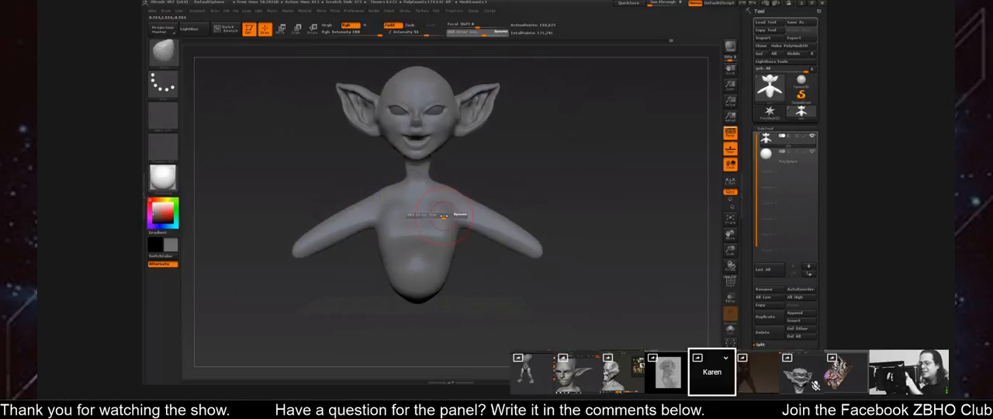
{"action": "left_click_drag", "start_coordinate": [450, 215], "coordinate": [458, 215]}
{"action": "right_click_drag", "start_coordinate": [443, 214], "coordinate": [436, 225], "text": "alt"}
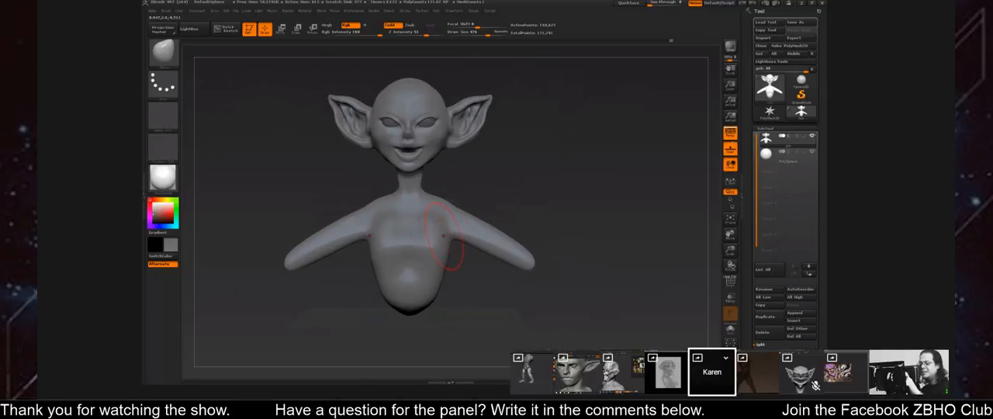
Refine the side profile of the belly, chest and upper back with a resized Move brush.
{"action": "mouse_move", "coordinate": [520, 186]}
{"action": "right_mouse_down", "text": "shift"}
{"action": "mouse_move", "coordinate": [497, 210]}
{"action": "mouse_move", "coordinate": [485, 177]}
{"action": "right_mouse_up", "text": "shift"}
{"action": "key", "text": "s"}
{"action": "mouse_move", "coordinate": [441, 249]}
{"action": "left_mouse_down"}
{"action": "mouse_move", "coordinate": [429, 254]}
{"action": "mouse_move", "coordinate": [434, 267]}
{"action": "mouse_move", "coordinate": [436, 254]}
{"action": "left_mouse_up"}
{"action": "key", "text": "s"}
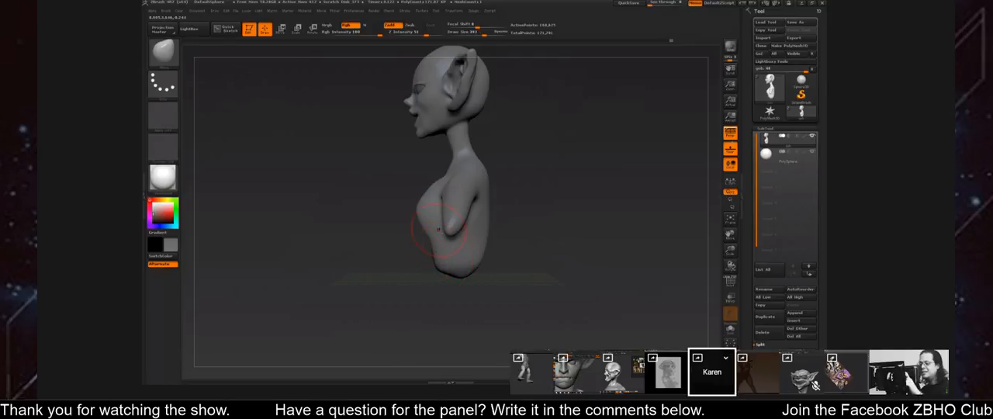
{"action": "right_click_drag", "start_coordinate": [440, 193], "coordinate": [437, 228], "text": "alt"}
{"action": "right_click_drag", "start_coordinate": [502, 202], "coordinate": [505, 236], "text": "ctrl"}
{"action": "key", "text": "s"}
{"action": "left_click_drag", "start_coordinate": [497, 235], "coordinate": [502, 234]}
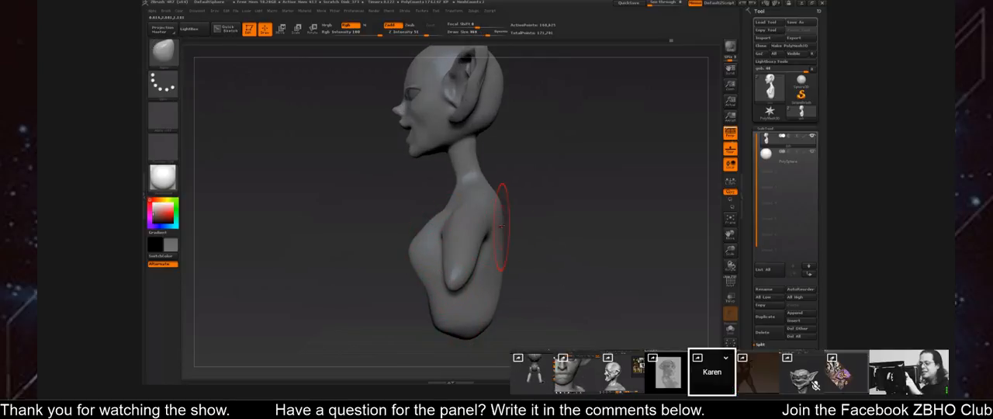
{"action": "right_click_drag", "start_coordinate": [501, 227], "coordinate": [538, 204], "text": "shift"}
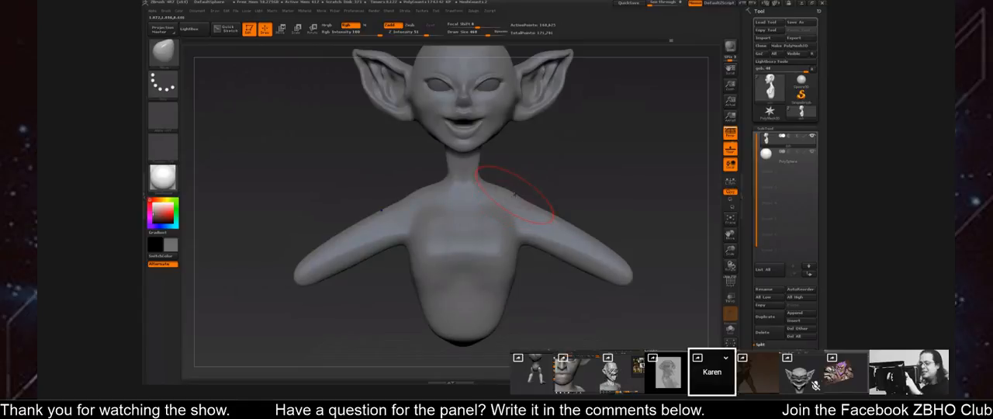
Reshape the base of the neck and the slope of the shoulders with a smaller Move brush.
{"action": "key", "text": "s"}
{"action": "left_click_drag", "start_coordinate": [509, 189], "coordinate": [505, 190]}
{"action": "left_click_drag", "start_coordinate": [478, 166], "coordinate": [480, 163]}
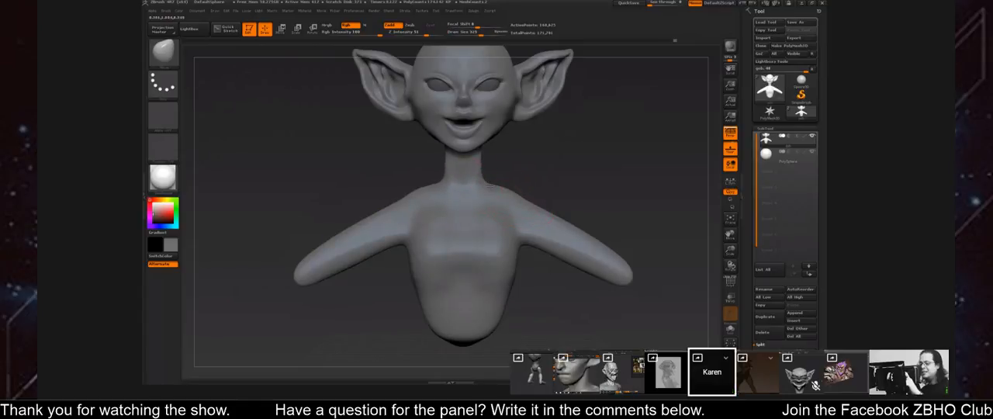
{"action": "key", "text": "s"}
{"action": "left_click_drag", "start_coordinate": [518, 192], "coordinate": [520, 193]}
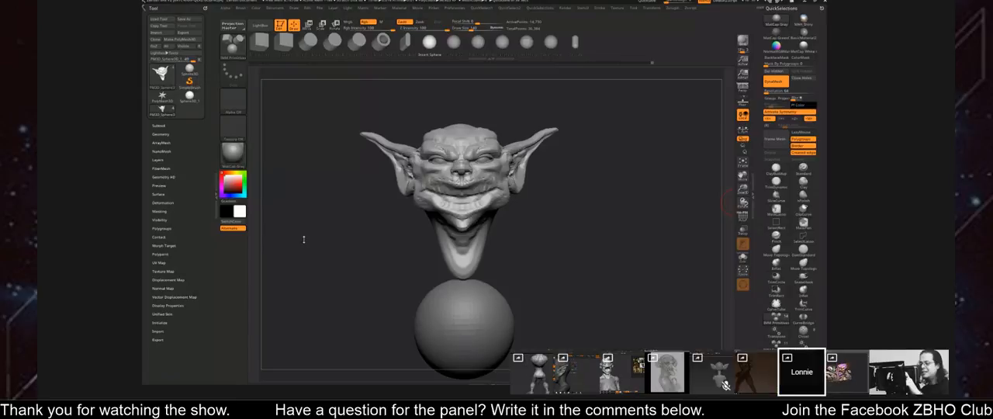
On the goblin head model, make the sphere below the neck the active subtool and set up an enlarged Move brush.
{"action": "left_click_drag", "start_coordinate": [628, 273], "coordinate": [637, 187]}
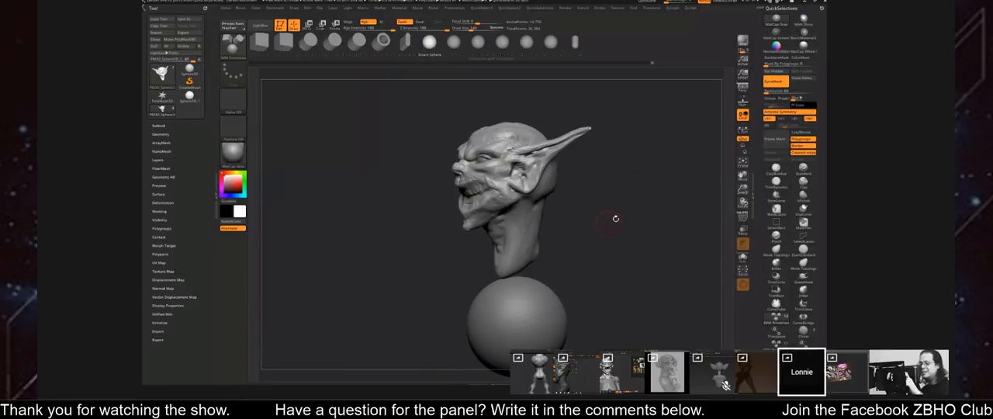
{"action": "left_click_drag", "start_coordinate": [600, 231], "coordinate": [608, 260]}
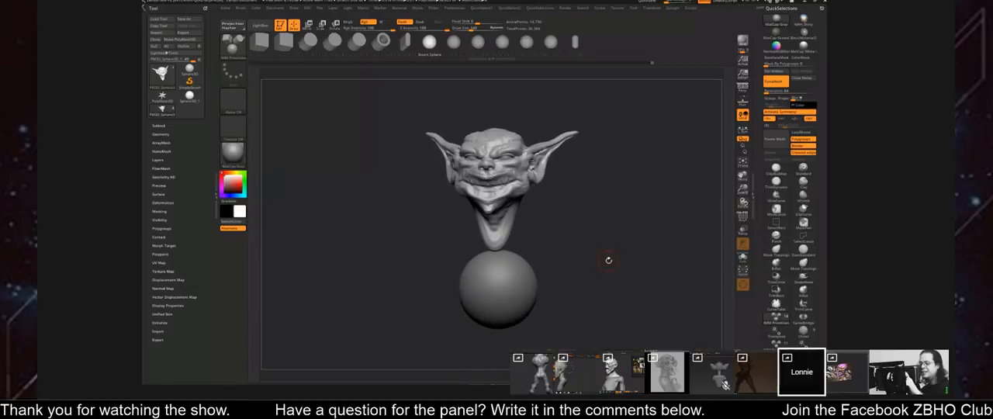
{"action": "left_click", "coordinate": [518, 281], "text": "alt"}
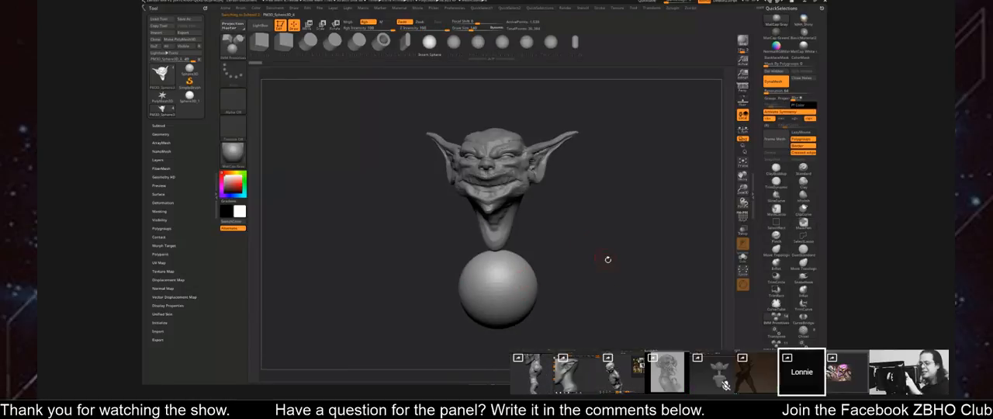
{"action": "key", "text": "b"}
{"action": "key", "text": "m"}
{"action": "key", "text": "v"}
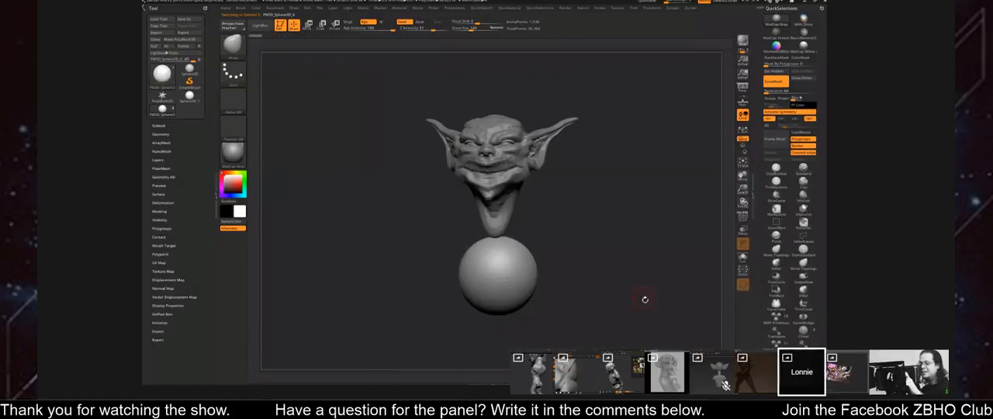
{"action": "key", "text": "s"}
{"action": "left_click_drag", "start_coordinate": [617, 244], "coordinate": [639, 243]}
{"action": "left_click_drag", "start_coordinate": [640, 244], "coordinate": [582, 245]}
Pull the sphere up around the neck and stretch it into a narrow egg-shaped torso that tapers at the waist.
{"action": "left_click_drag", "start_coordinate": [508, 250], "coordinate": [509, 233]}
{"action": "mouse_move", "coordinate": [583, 217]}
{"action": "left_mouse_down"}
{"action": "mouse_move", "coordinate": [665, 246]}
{"action": "mouse_move", "coordinate": [500, 229]}
{"action": "left_mouse_up"}
{"action": "left_click_drag", "start_coordinate": [615, 245], "coordinate": [587, 275]}
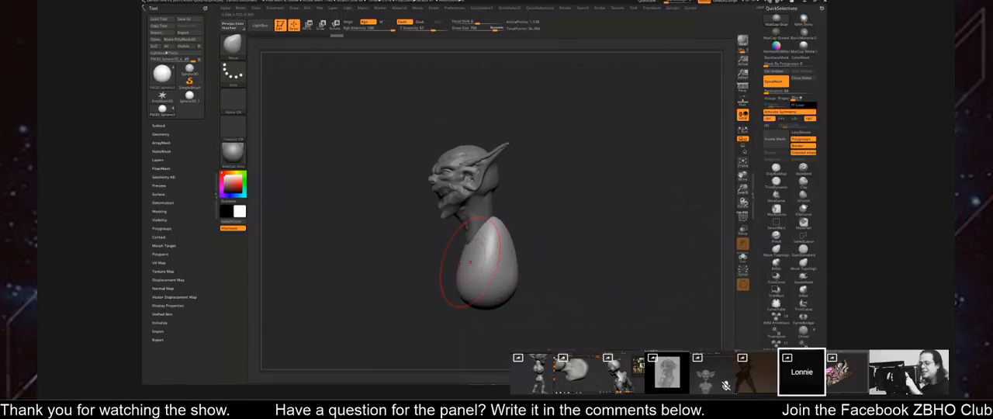
{"action": "left_click_drag", "start_coordinate": [574, 261], "coordinate": [489, 273]}
{"action": "left_click_drag", "start_coordinate": [587, 275], "coordinate": [530, 300]}
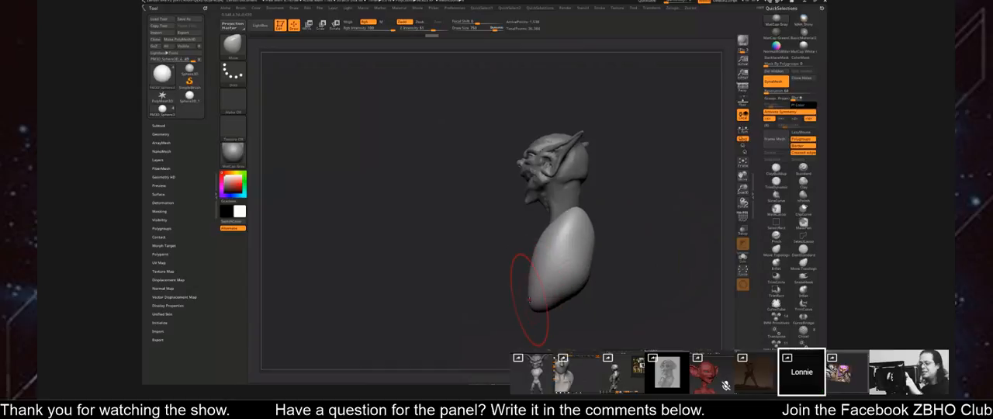
{"action": "left_click_drag", "start_coordinate": [610, 290], "coordinate": [620, 264]}
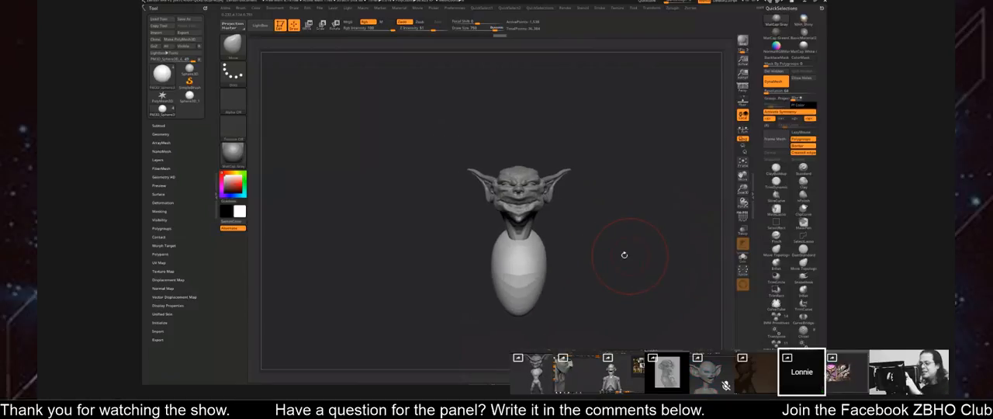
{"action": "left_click_drag", "start_coordinate": [632, 267], "coordinate": [609, 208]}
{"action": "left_click_drag", "start_coordinate": [603, 287], "coordinate": [621, 269]}
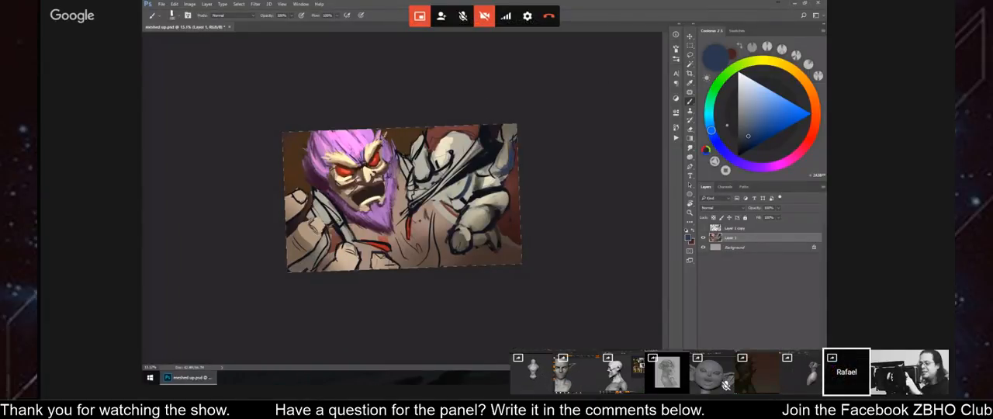
Switch to the purple-bearded character painting in Photoshop, mirror it horizontally, save the file and straighten the canvas view.
{"action": "key", "text": "ctrl+z"}
{"action": "key", "text": "ctrl+s"}
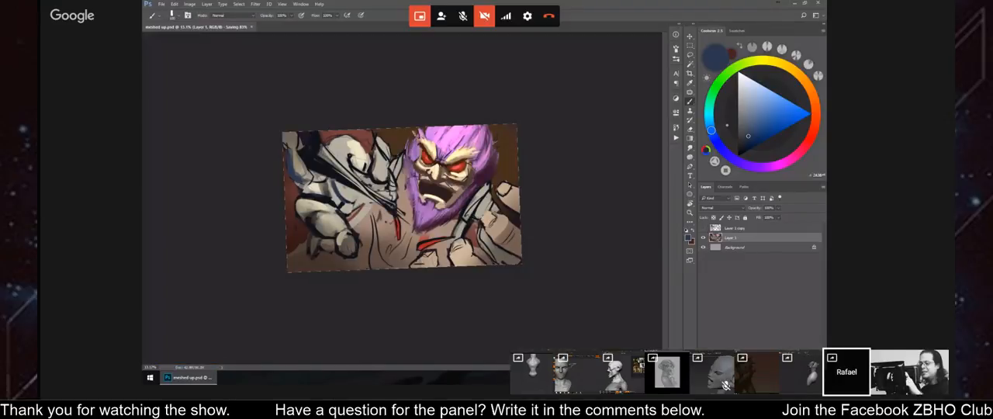
{"action": "key", "text": "r"}
{"action": "right_click", "coordinate": [523, 143]}
{"action": "left_click", "coordinate": [522, 104]}
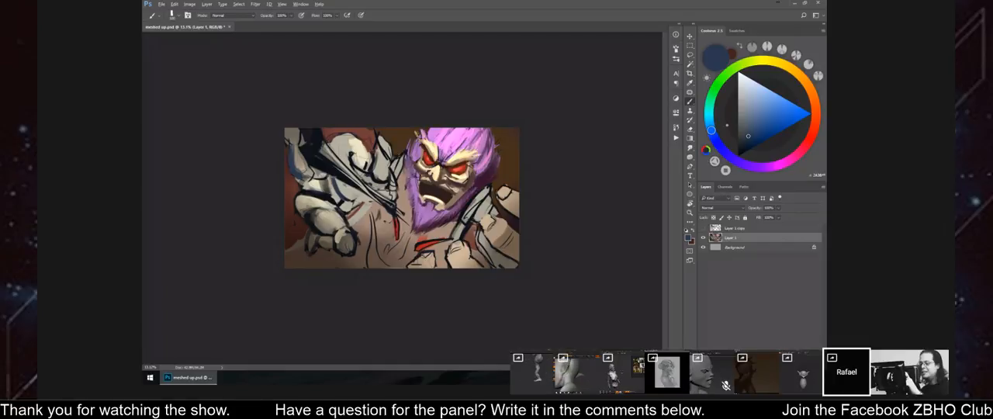
Sample dark tones from the mirrored painting and repaint the edges of the red stripe above the fist.
{"action": "left_click", "coordinate": [422, 155], "text": "alt"}
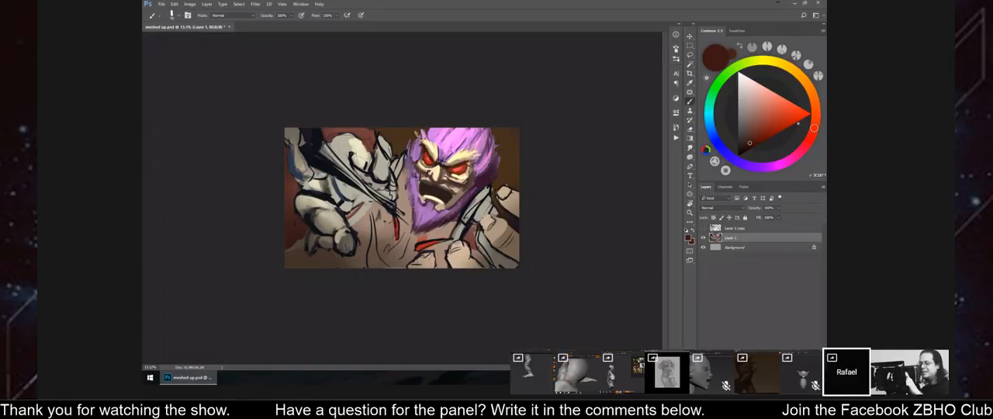
{"action": "key", "text": "ctrl+shift+h"}
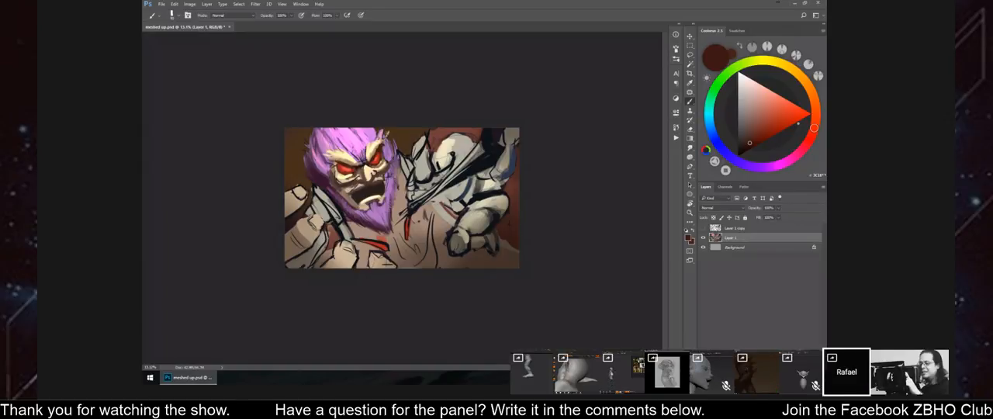
{"action": "left_click", "coordinate": [489, 142], "text": "alt"}
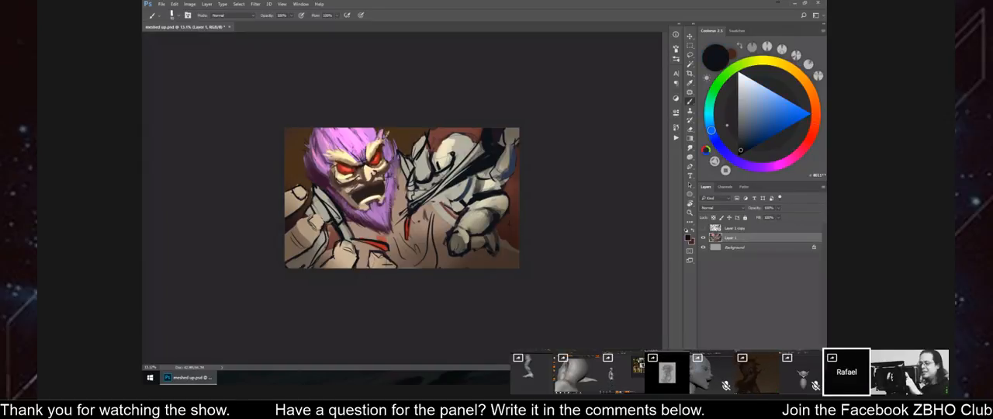
{"action": "left_click_drag", "start_coordinate": [360, 241], "coordinate": [388, 249]}
{"action": "left_click", "coordinate": [376, 243], "text": "alt"}
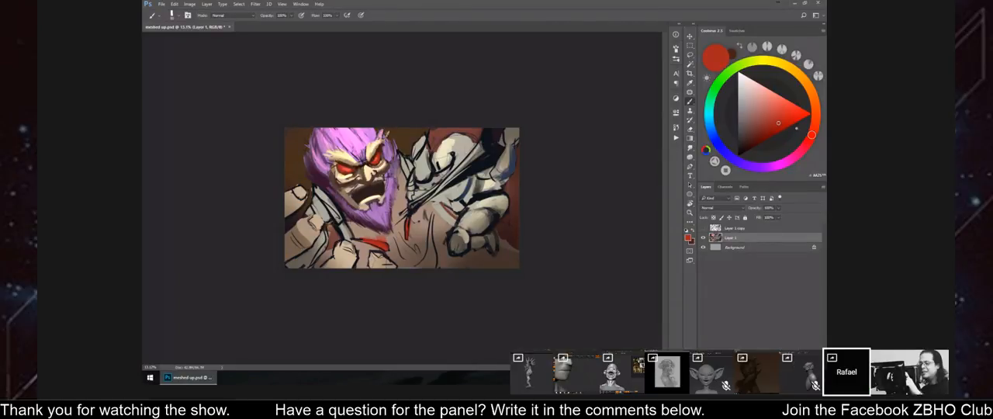
Sample a light skin tone, paint it beside the eye, and mirror the painting back and forth to check it.
{"action": "left_click", "coordinate": [340, 161], "text": "alt"}
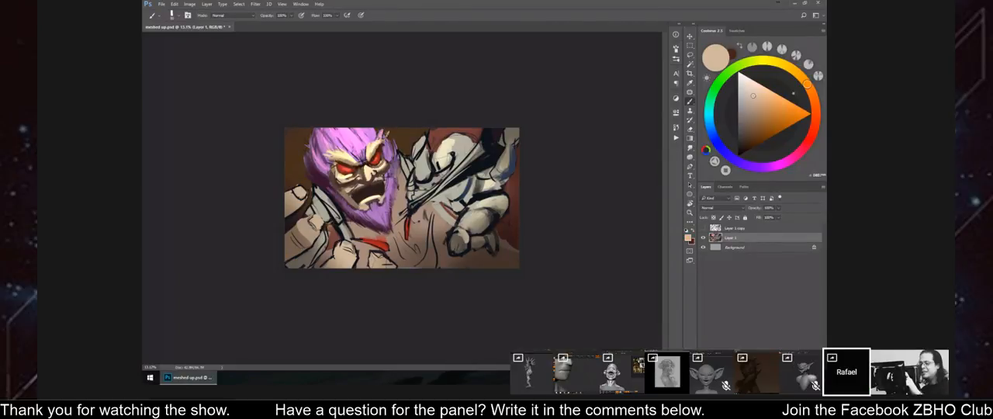
{"action": "left_click_drag", "start_coordinate": [335, 164], "coordinate": [336, 176]}
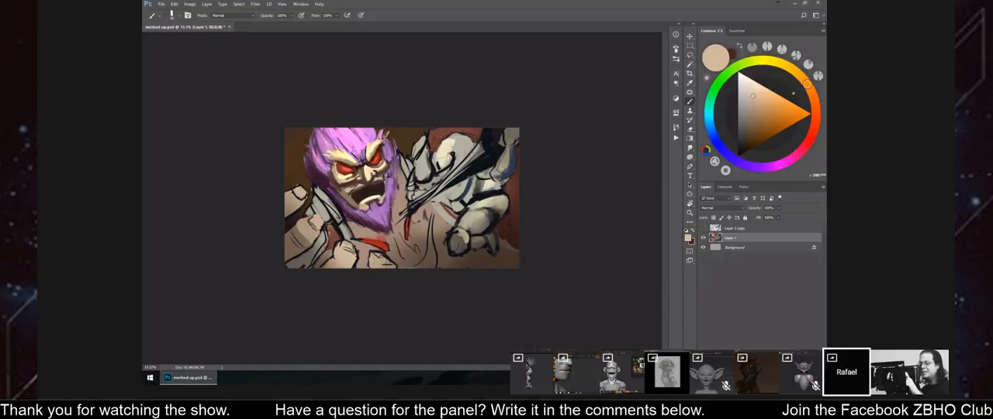
{"action": "key", "text": "ctrl+shift+h"}
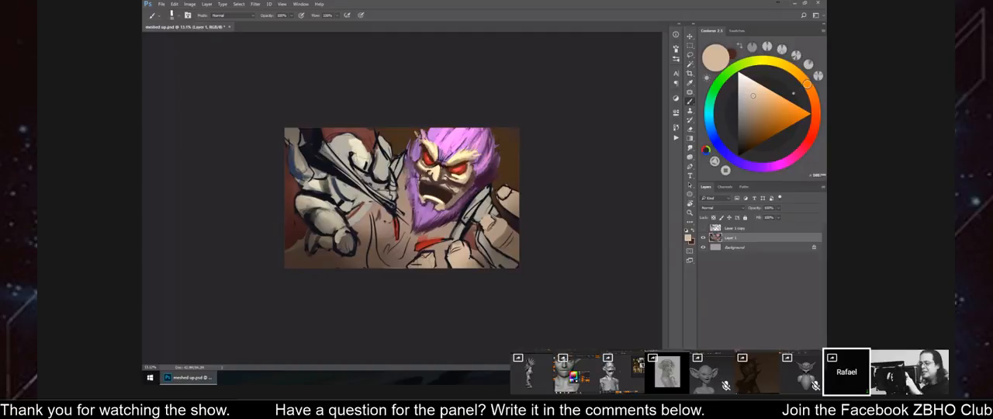
{"action": "left_click_drag", "start_coordinate": [508, 0], "coordinate": [515, 0]}
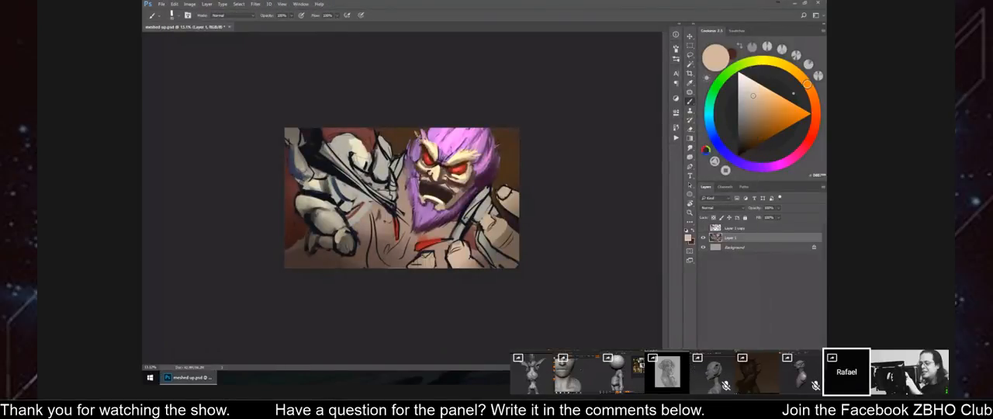
{"action": "key", "text": "ctrl+shift+h"}
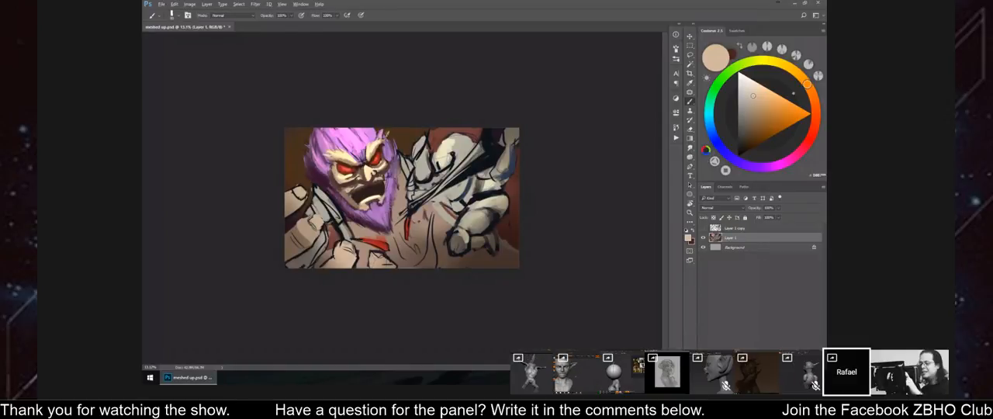
Sample a pale cream color and touch up the light armor area and the end of the red stripe.
{"action": "left_click", "coordinate": [443, 159], "text": "alt"}
{"action": "left_click_drag", "start_coordinate": [438, 153], "coordinate": [433, 169]}
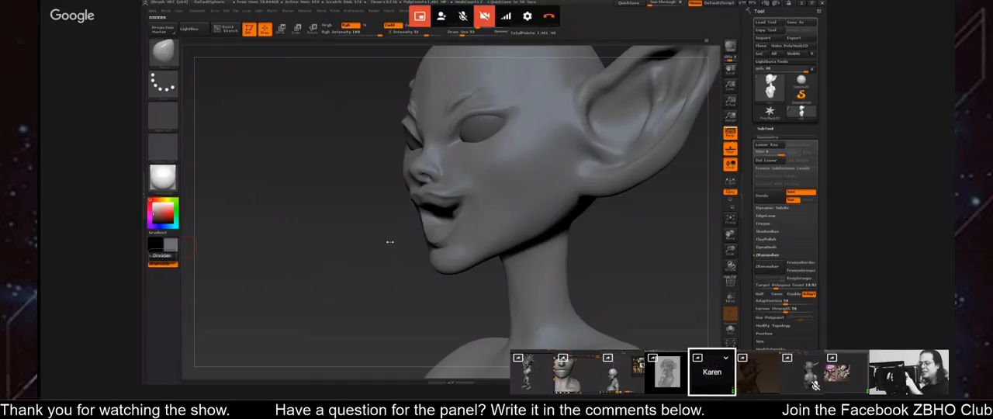
{"action": "left_click_drag", "start_coordinate": [390, 242], "coordinate": [383, 249]}
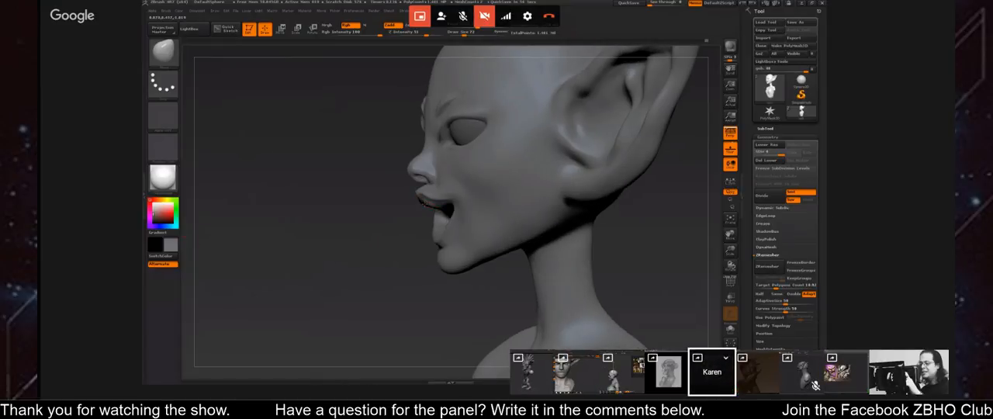
Switch back to the elf bust in ZBrush and adjust the front of the mouth with the Move brush.
{"action": "left_click_drag", "start_coordinate": [408, 213], "coordinate": [411, 238]}
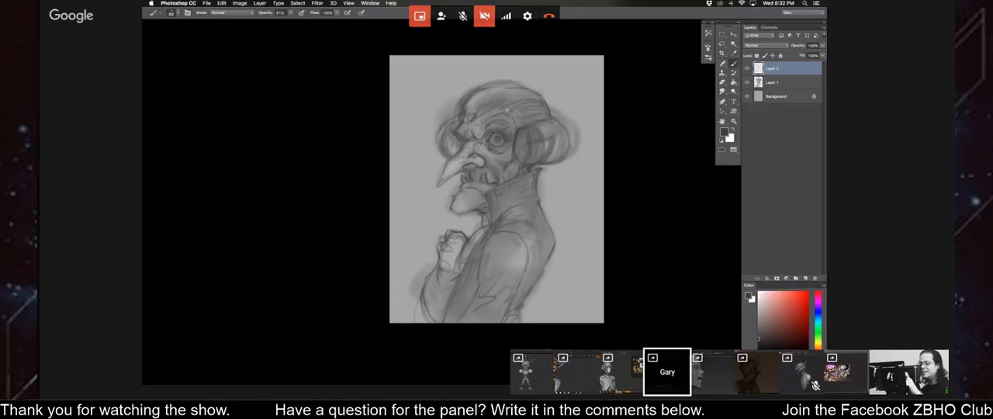
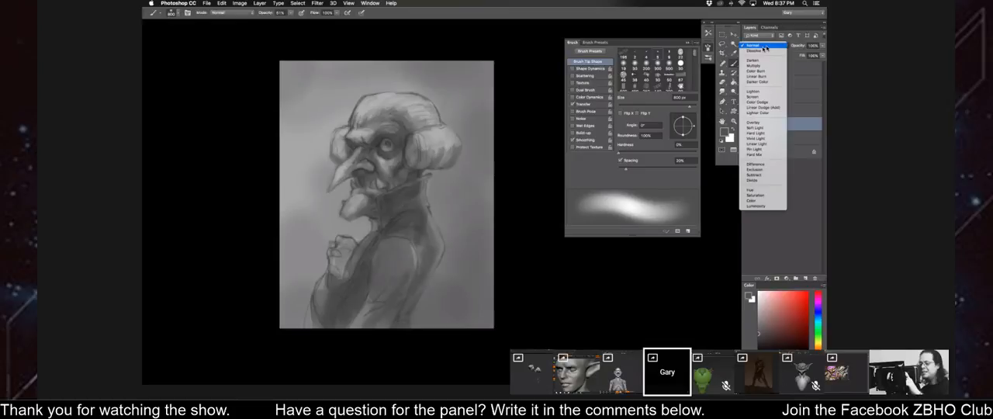
Set the active layer to Multiply, lower the brush opacity, and darken the background around the old man with a very large soft brush.
{"action": "left_click", "coordinate": [764, 61]}
{"action": "key", "text": "bracketright"}
{"action": "key", "text": "bracketright"}
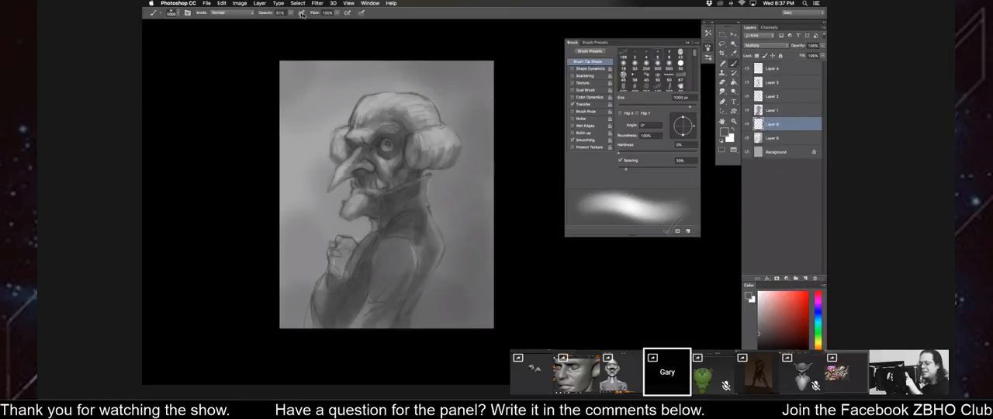
{"action": "left_click_drag", "start_coordinate": [291, 13], "coordinate": [278, 25]}
{"action": "key", "text": "bracketright"}
{"action": "key", "text": "bracketright"}
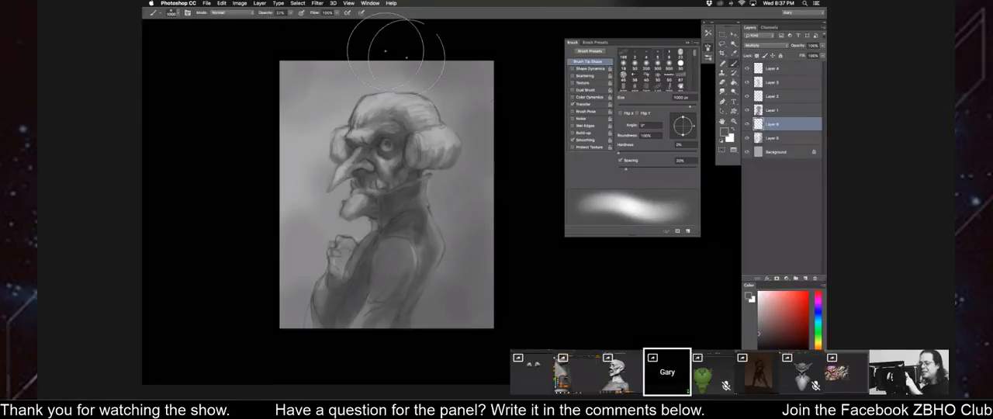
{"action": "mouse_move", "coordinate": [475, 74]}
{"action": "left_mouse_down"}
{"action": "mouse_move", "coordinate": [445, 110]}
{"action": "mouse_move", "coordinate": [461, 122]}
{"action": "mouse_move", "coordinate": [475, 270]}
{"action": "mouse_move", "coordinate": [403, 333]}
{"action": "mouse_move", "coordinate": [313, 292]}
{"action": "mouse_move", "coordinate": [299, 301]}
{"action": "left_mouse_up"}
{"action": "mouse_move", "coordinate": [297, 70]}
{"action": "left_mouse_down"}
{"action": "mouse_move", "coordinate": [281, 92]}
{"action": "mouse_move", "coordinate": [304, 80]}
{"action": "mouse_move", "coordinate": [288, 90]}
{"action": "left_mouse_up"}
Mirror the canvas and darken the coat and collar on Layer 3 with a large soft brush.
{"action": "key", "text": "super+l"}
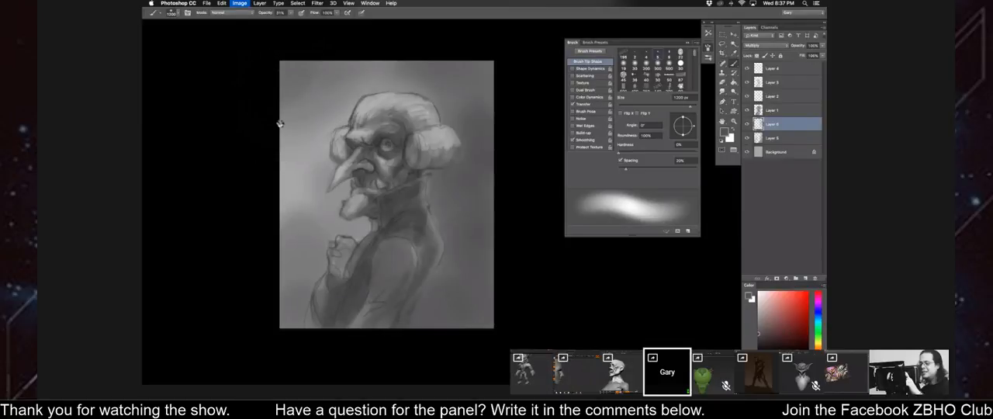
{"action": "key", "text": "bracketleft"}
{"action": "left_click", "coordinate": [747, 82]}
{"action": "left_click", "coordinate": [747, 83]}
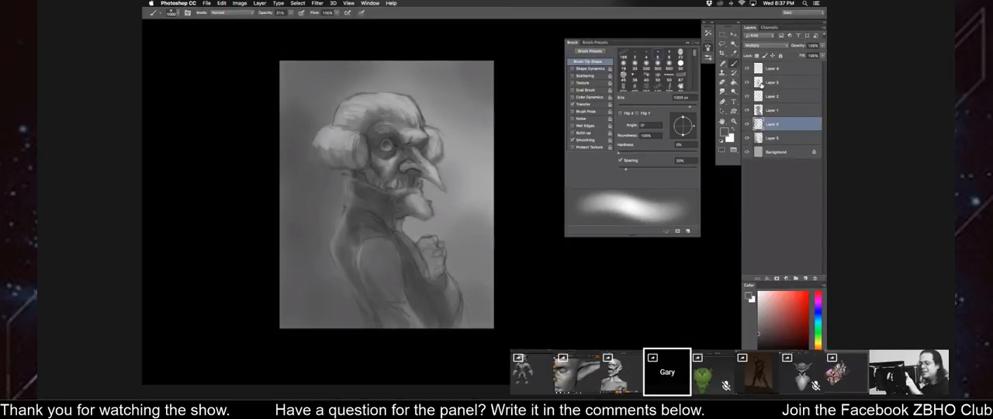
{"action": "left_click", "coordinate": [768, 82]}
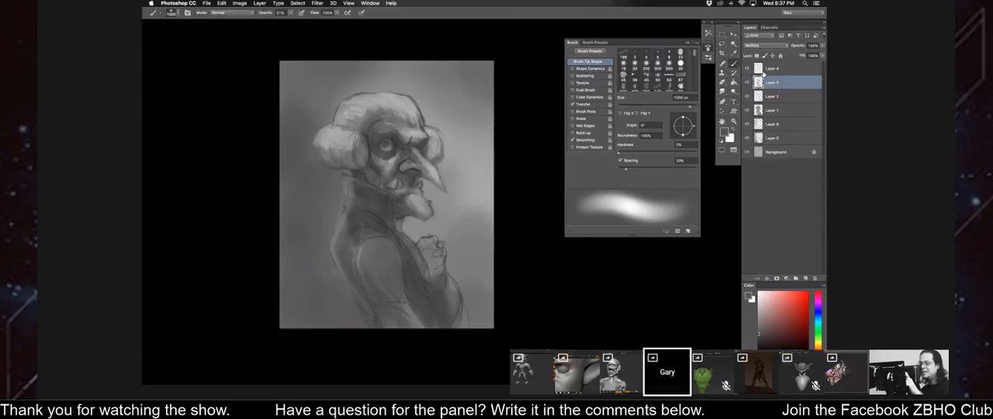
{"action": "mouse_move", "coordinate": [392, 286]}
{"action": "left_mouse_down"}
{"action": "mouse_move", "coordinate": [424, 339]}
{"action": "mouse_move", "coordinate": [374, 226]}
{"action": "left_mouse_up"}
{"action": "key", "text": "bracketleft"}
{"action": "key", "text": "bracketleft"}
{"action": "left_click_drag", "start_coordinate": [366, 172], "coordinate": [369, 197]}
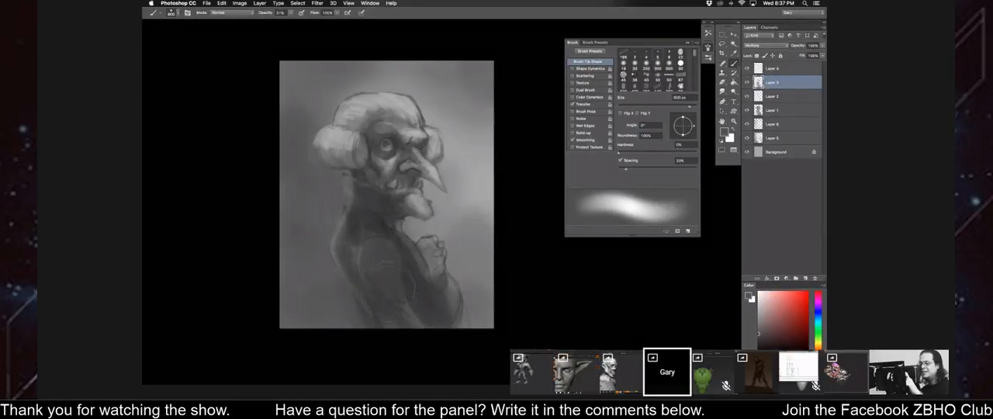
Deepen the shadow around the eye with a smaller brush, and mirror the canvas to check the whole figure.
{"action": "key", "text": "bracketleft"}
{"action": "key", "text": "bracketleft"}
{"action": "key", "text": "bracketleft"}
{"action": "key", "text": "bracketleft"}
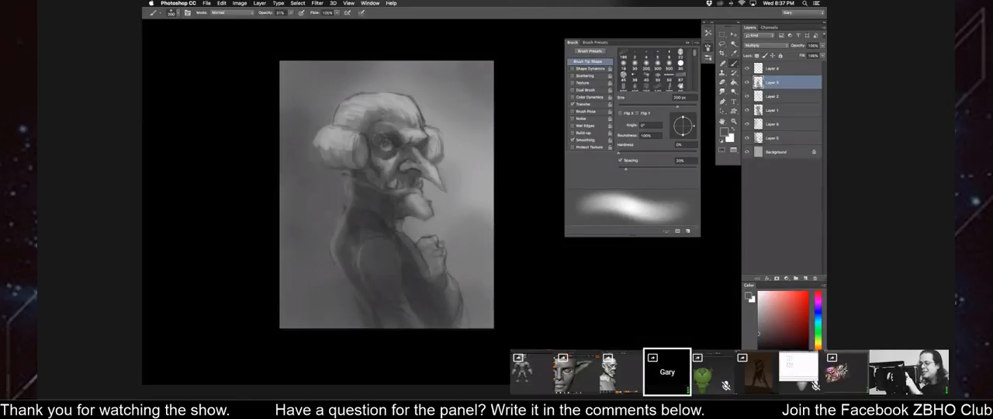
{"action": "key", "text": "super+minus"}
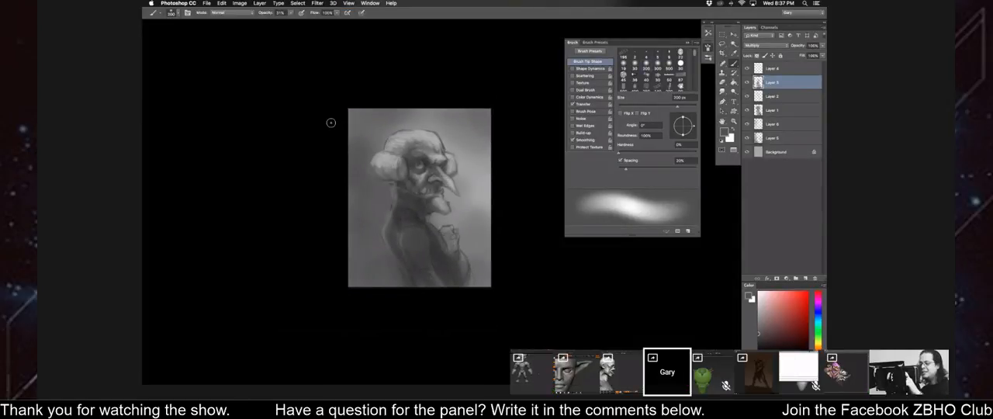
{"action": "left_click_drag", "start_coordinate": [341, 139], "coordinate": [345, 120]}
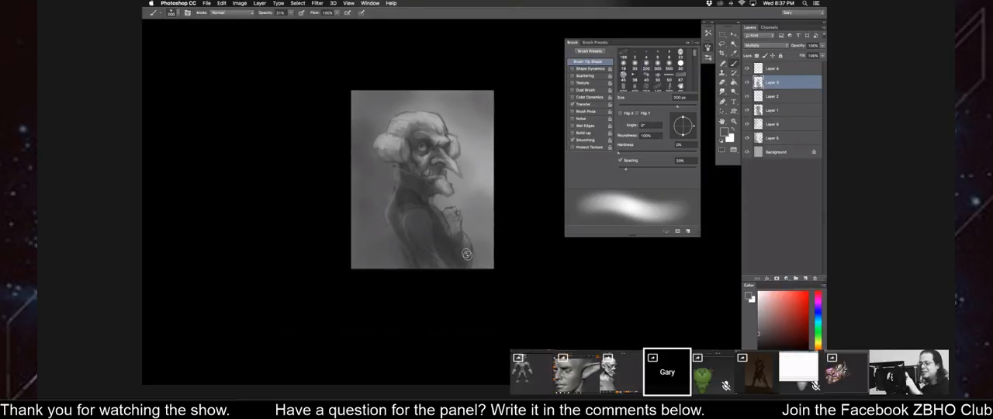
{"action": "key", "text": "super+shift+h"}
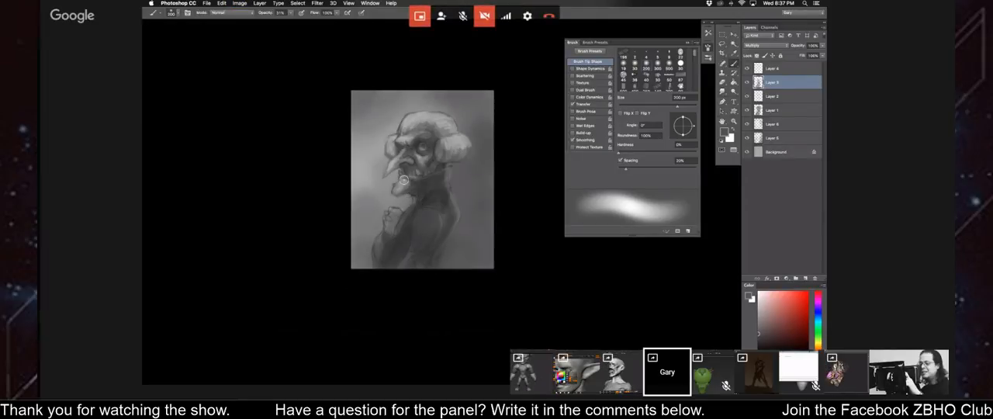
{"action": "left_click_drag", "start_coordinate": [415, 209], "coordinate": [421, 211]}
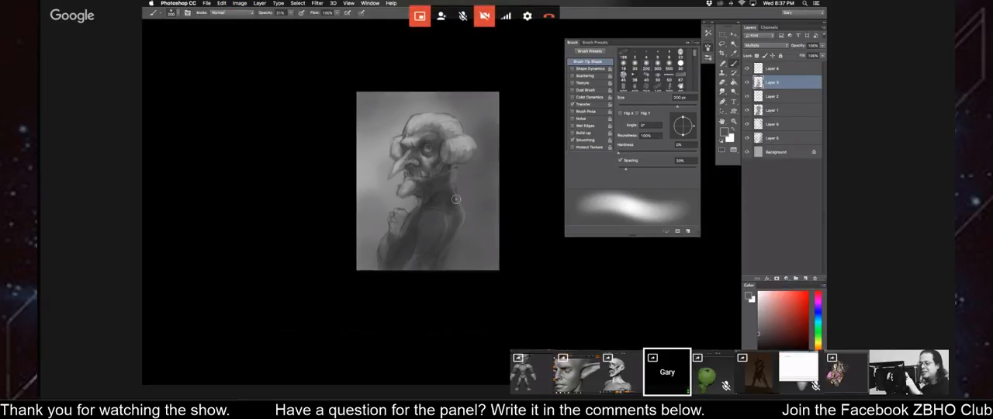
Compare the painting with and without Layer 1, and make that layer active.
{"action": "left_click", "coordinate": [747, 110]}
{"action": "left_click", "coordinate": [747, 111]}
{"action": "left_click", "coordinate": [760, 110]}
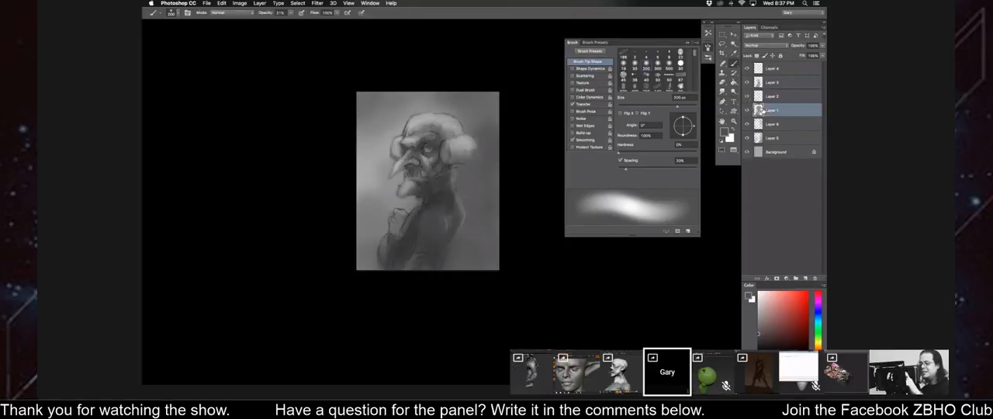
{"action": "key", "text": "super+plus"}
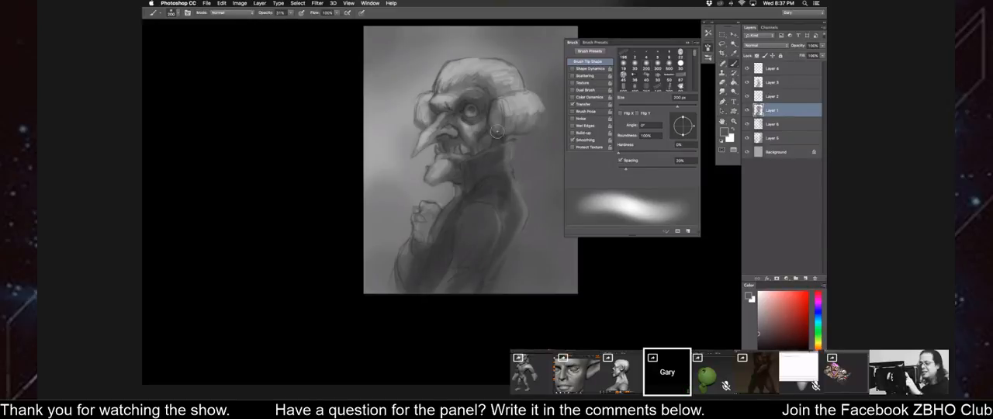
Toggle Layer 6 to check its effect, and darken the lower arm on it with a 400 px soft brush.
{"action": "left_click", "coordinate": [771, 126]}
{"action": "left_click", "coordinate": [747, 124]}
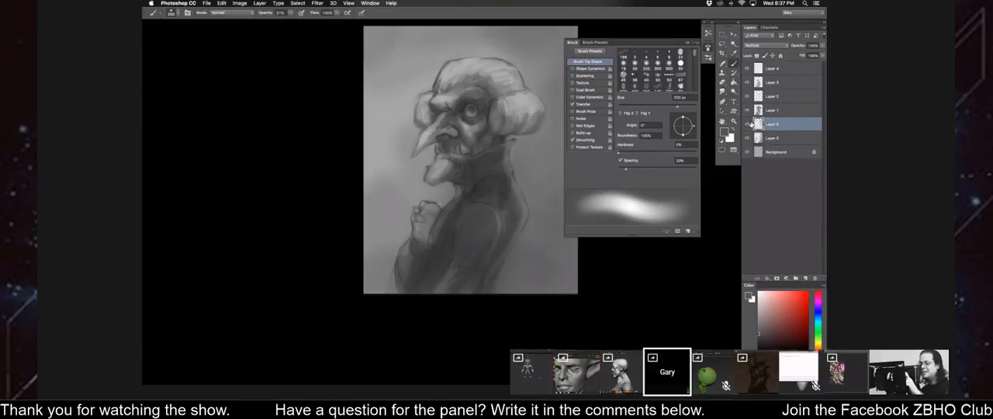
{"action": "left_click", "coordinate": [748, 124]}
{"action": "key", "text": "bracketright"}
{"action": "key", "text": "bracketright"}
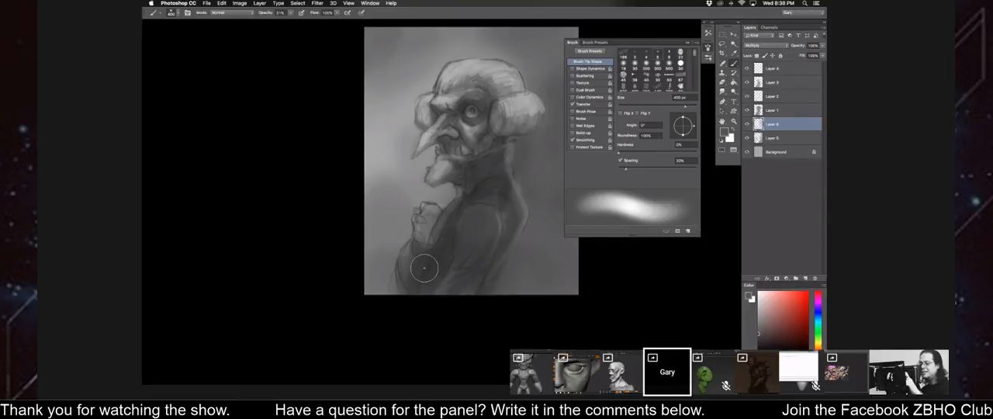
{"action": "key", "text": "bracketleft"}
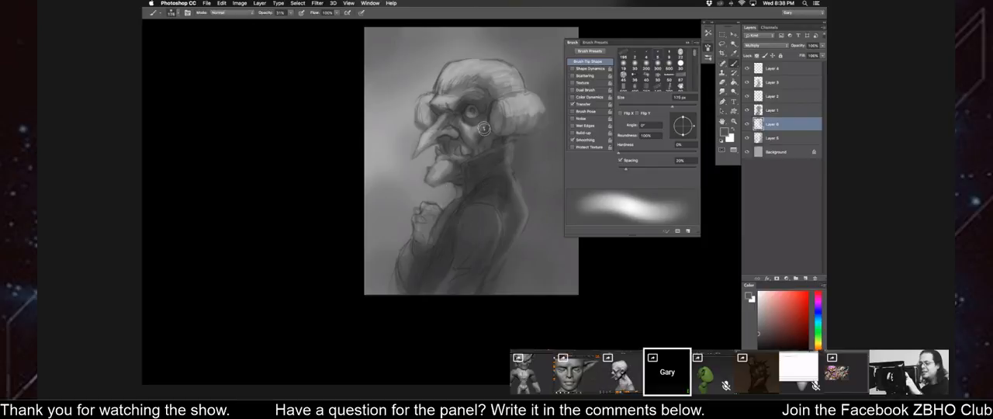
{"action": "key", "text": "bracketleft"}
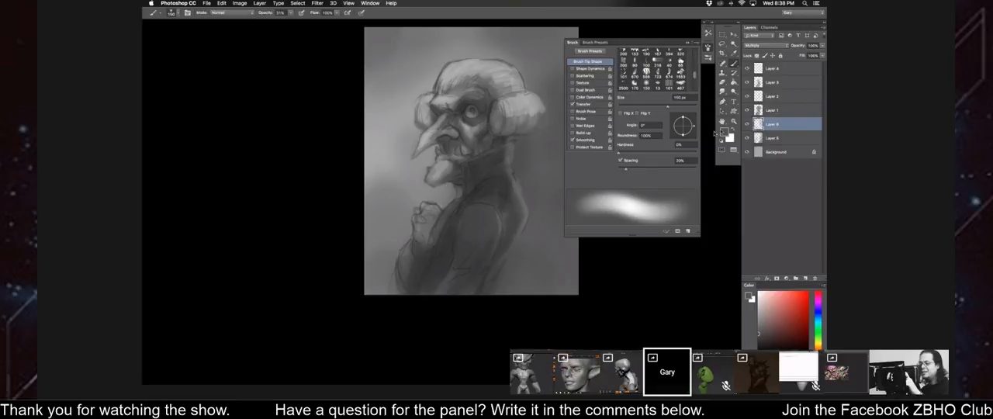
Shade around the eye on Layer 3 with a 100 px brush, and mirror the canvas to check the face and side hair.
{"action": "left_click", "coordinate": [782, 84]}
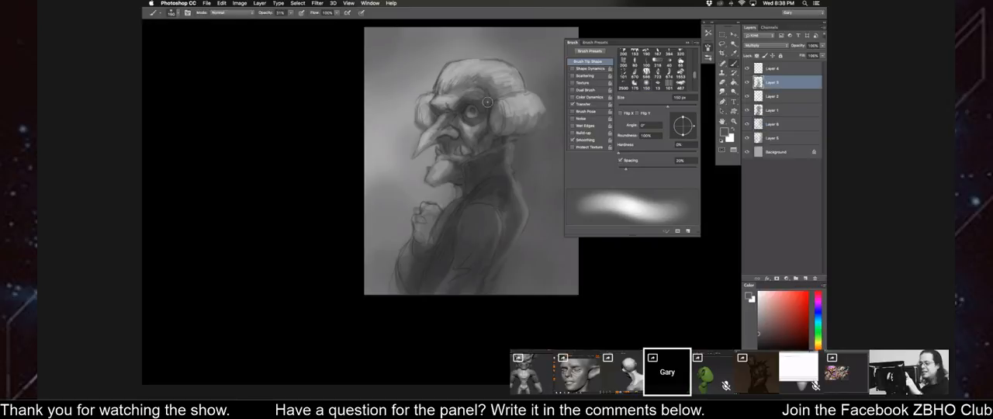
{"action": "key", "text": "bracketleft"}
{"action": "key", "text": "bracketleft"}
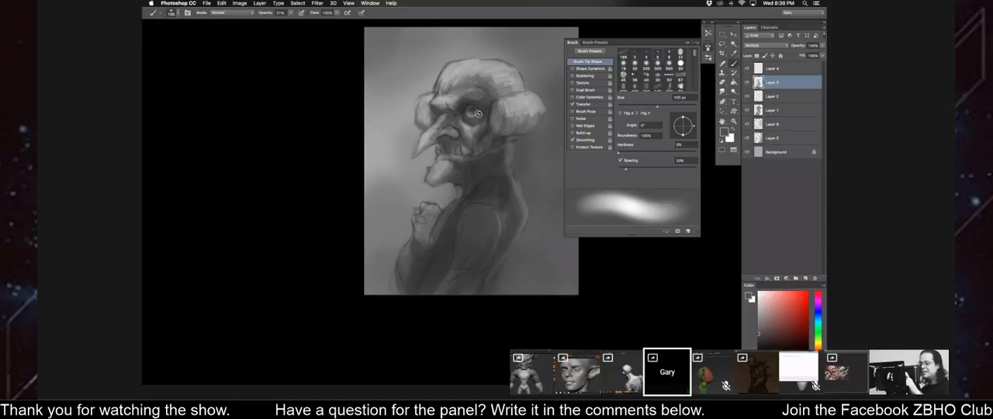
{"action": "key", "text": "super+minus"}
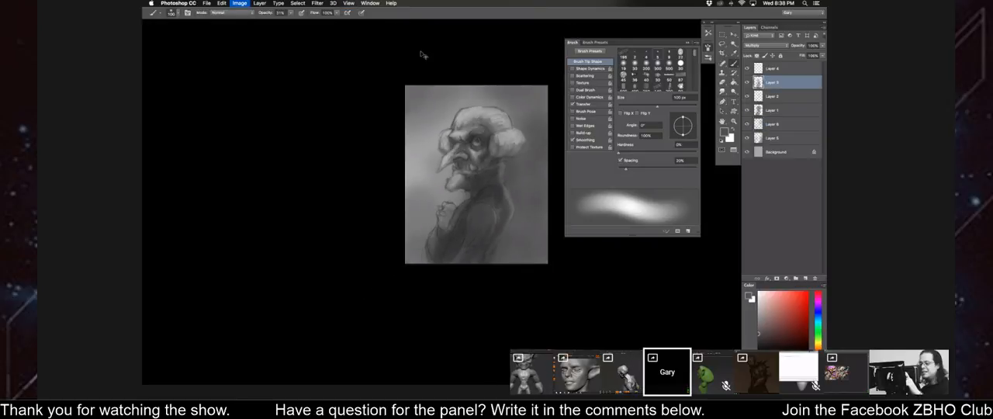
{"action": "key", "text": "super+shift+h"}
{"action": "left_click_drag", "start_coordinate": [514, 100], "coordinate": [511, 104]}
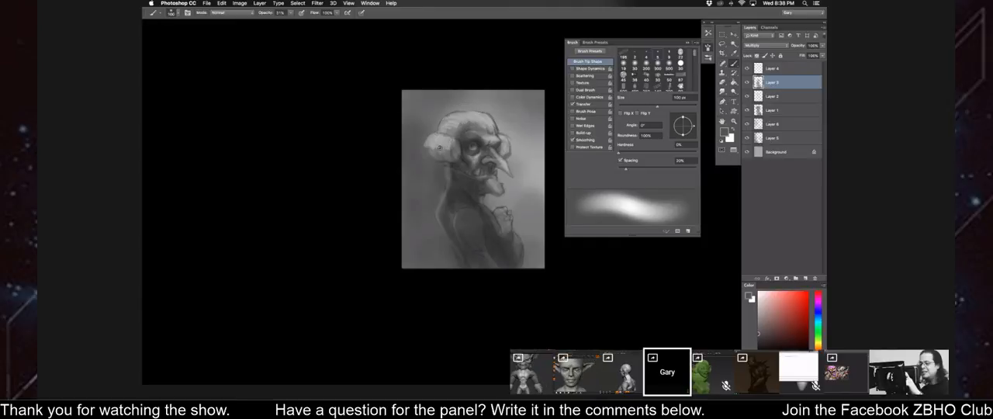
{"action": "key", "text": "super+equal"}
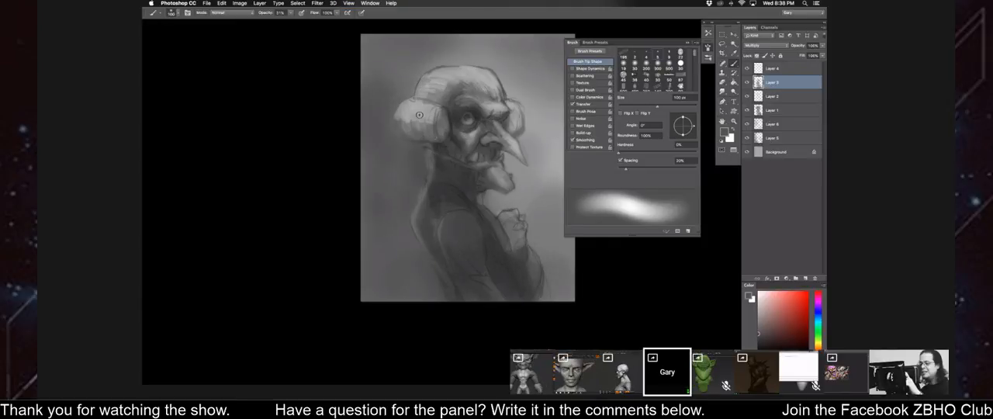
{"action": "key", "text": "bracketright"}
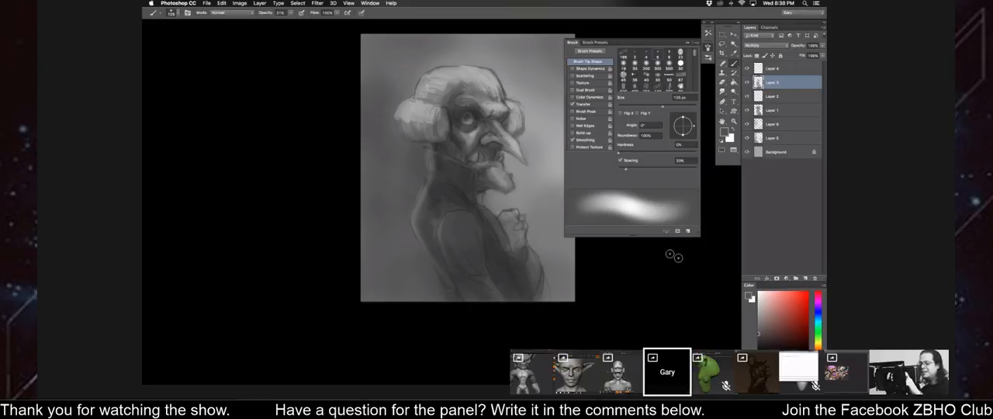
Make Layer 4 visible and active with a near-white brush color, and mirror the canvas.
{"action": "left_click", "coordinate": [776, 69]}
{"action": "left_click", "coordinate": [747, 68]}
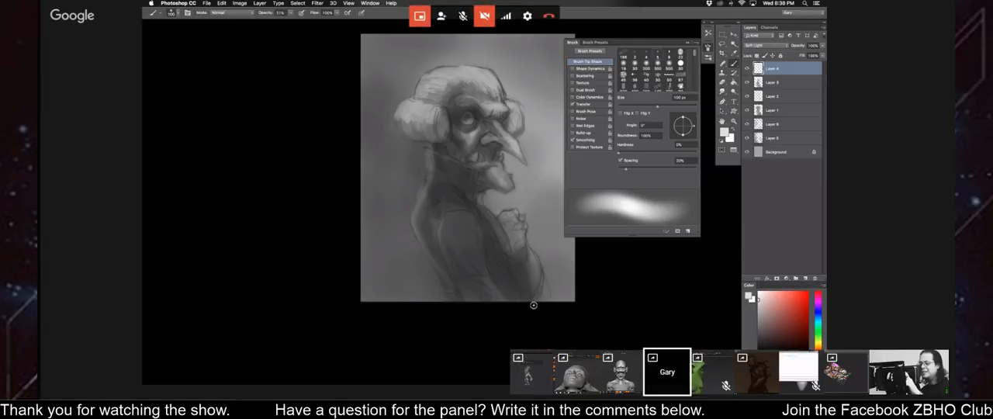
{"action": "key", "text": "super+minus"}
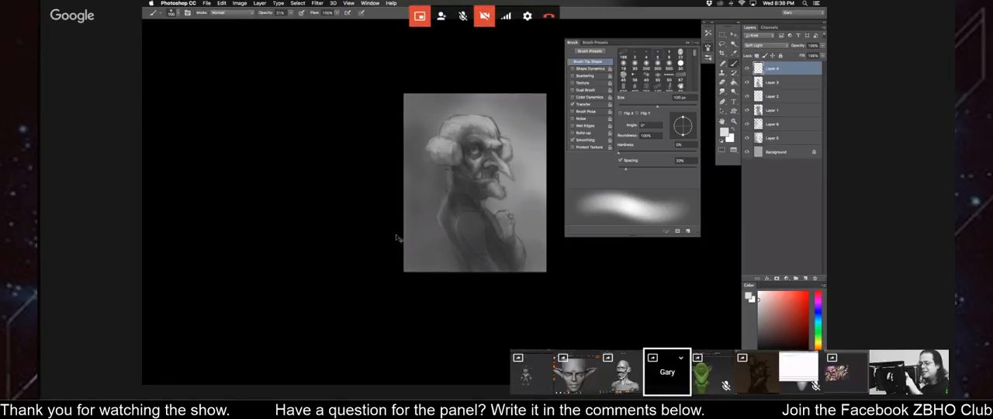
{"action": "key", "text": "super+shift+h"}
{"action": "key", "text": "super+plus"}
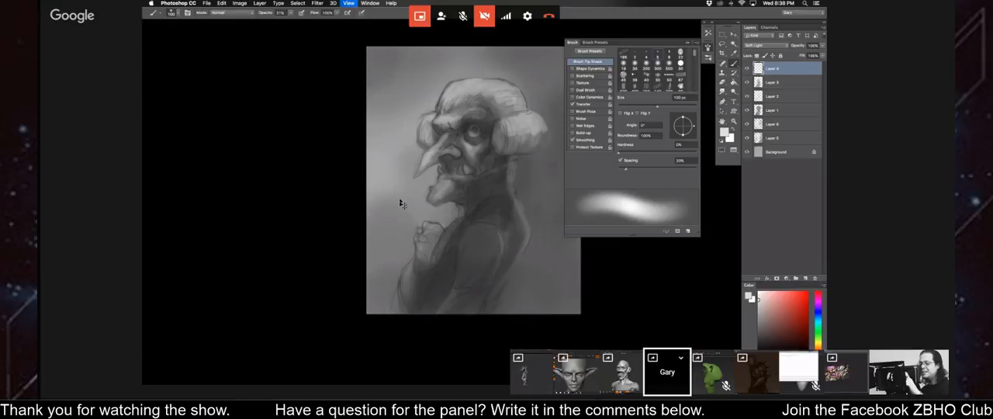
Add a new layer above Layer 4, and toggle Layer 4 to compare its effect.
{"action": "right_click", "coordinate": [398, 208]}
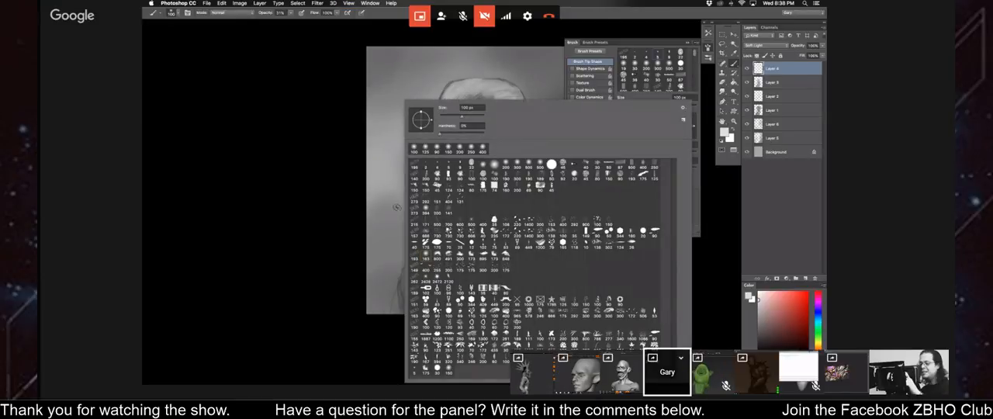
{"action": "left_click_drag", "start_coordinate": [360, 194], "coordinate": [333, 198]}
{"action": "left_click", "coordinate": [805, 278]}
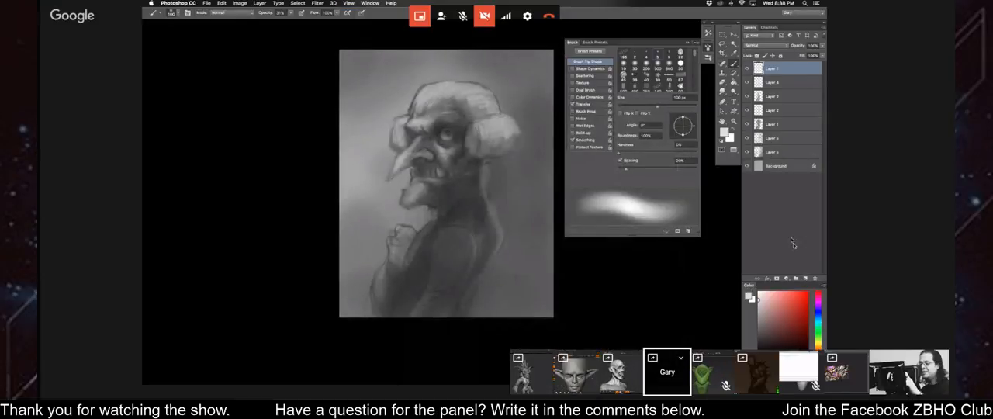
{"action": "left_click", "coordinate": [747, 82]}
{"action": "left_click", "coordinate": [747, 82]}
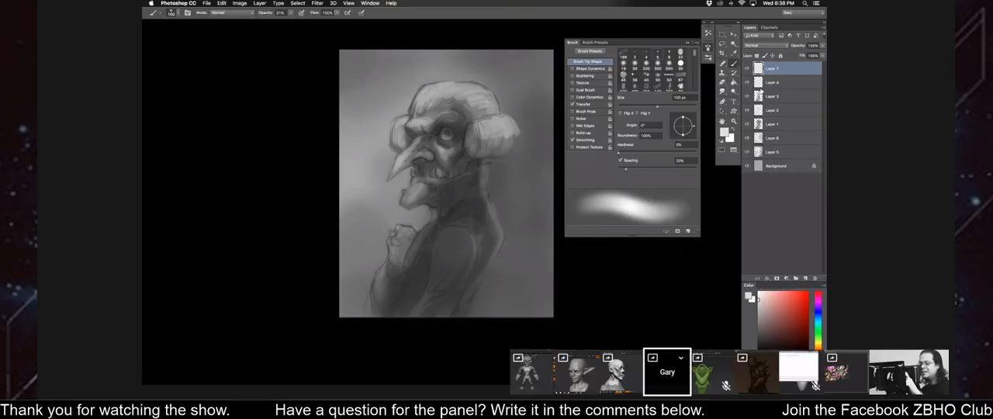
Save the painting to the Desktop as a Photoshop file with its layers.
{"action": "key", "text": "super+s"}
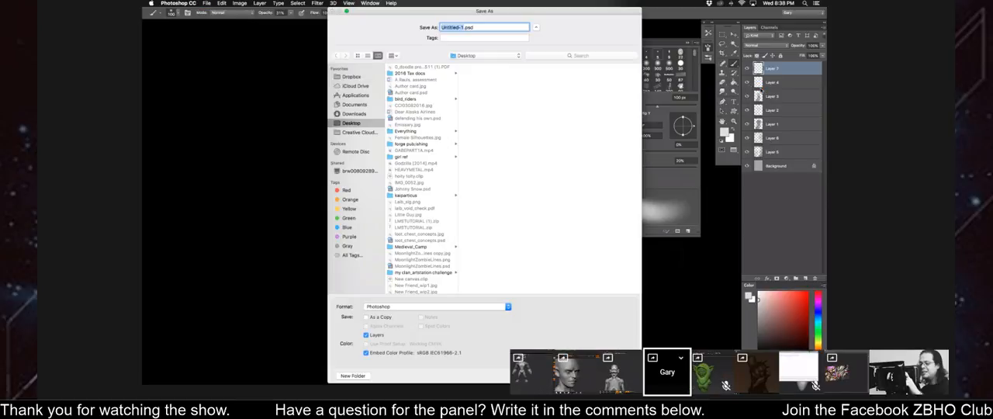
{"action": "key", "text": "Return"}
{"action": "key", "text": "Return"}
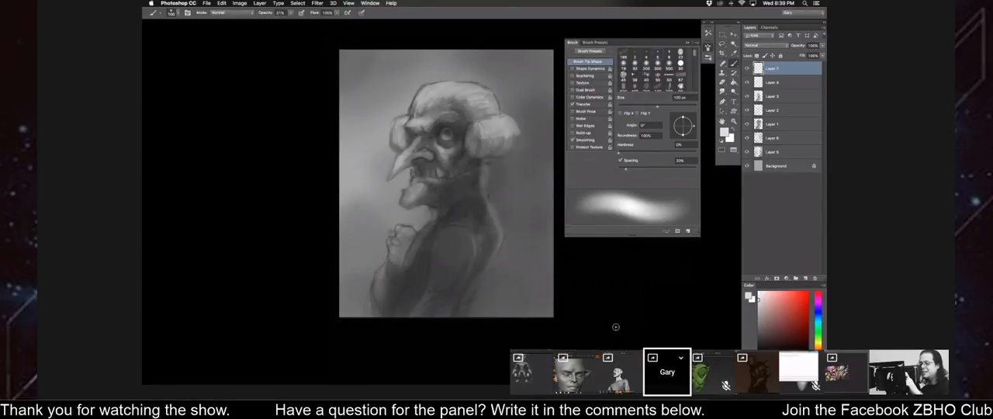
Toggle Layer 3 to check its shading, and lighten the chin on the new top layer with the near-white color.
{"action": "left_click", "coordinate": [747, 96]}
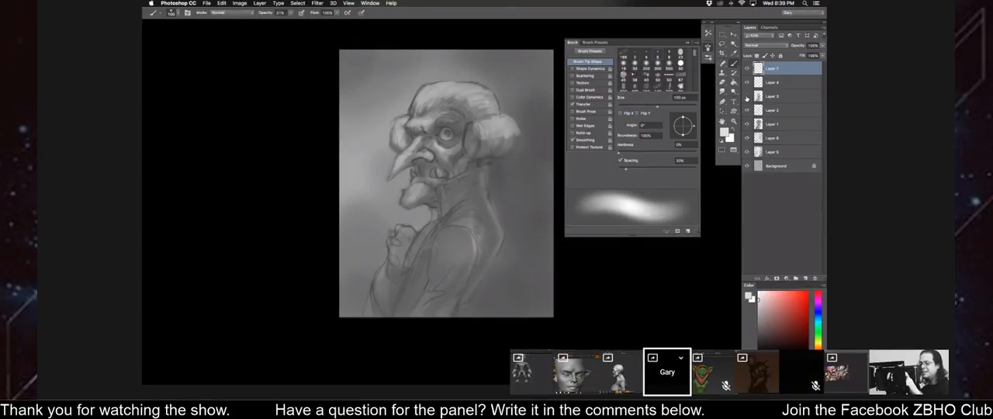
{"action": "left_click", "coordinate": [746, 97]}
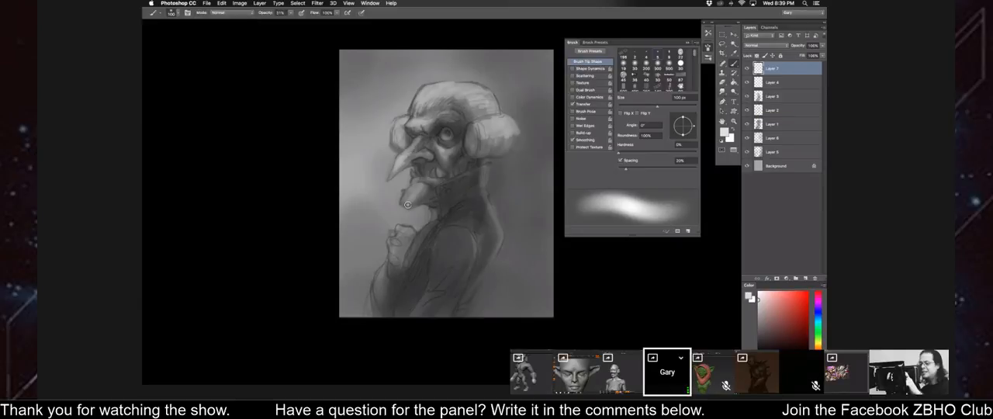
{"action": "left_click_drag", "start_coordinate": [407, 211], "coordinate": [413, 218]}
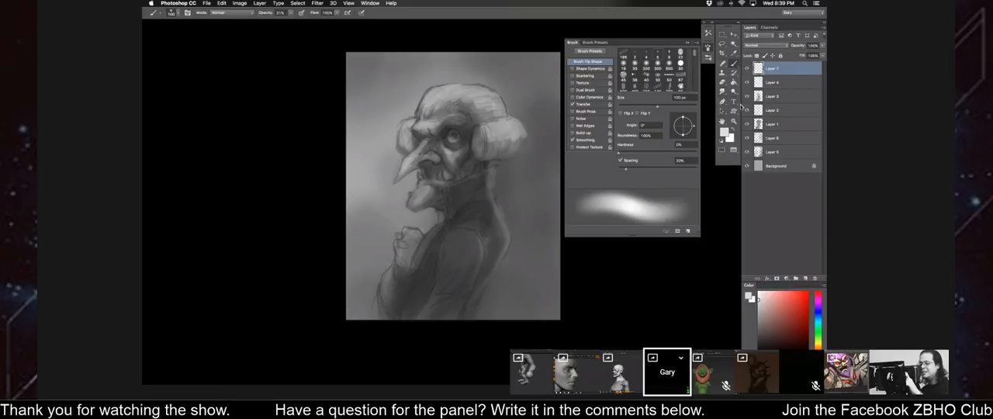
Merge all the painting's layers into the Background.
{"action": "left_click", "coordinate": [804, 277]}
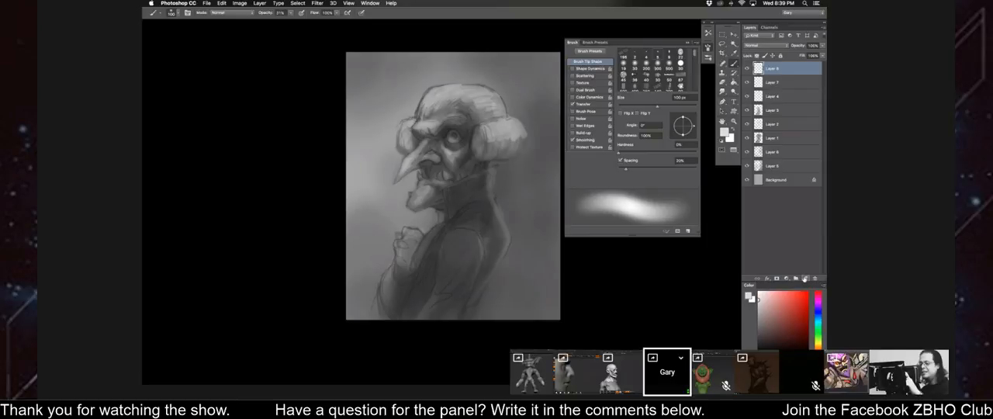
{"action": "left_click", "coordinate": [768, 180], "text": "shift"}
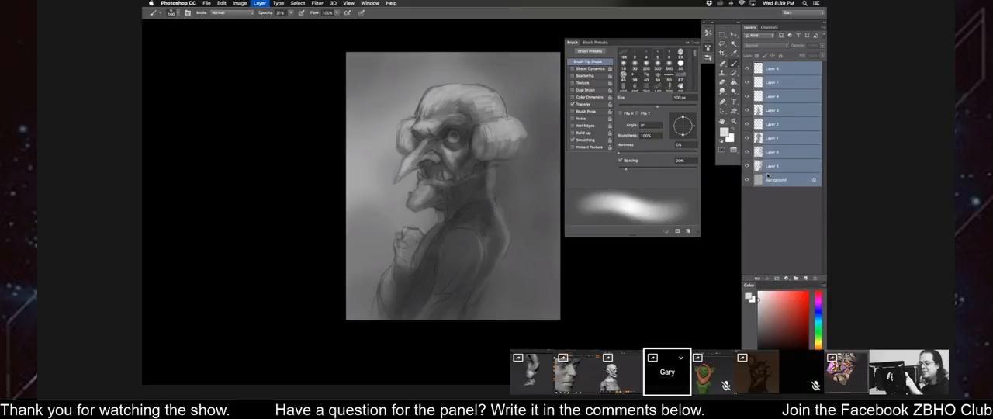
{"action": "key", "text": "super+e"}
Add two new layers above the Background and set the upper one to Multiply blending.
{"action": "left_click", "coordinate": [805, 278]}
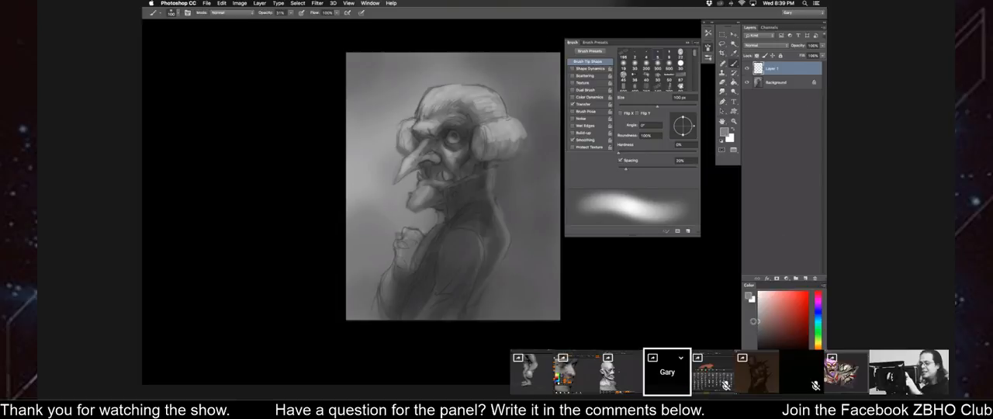
{"action": "left_click", "coordinate": [805, 278]}
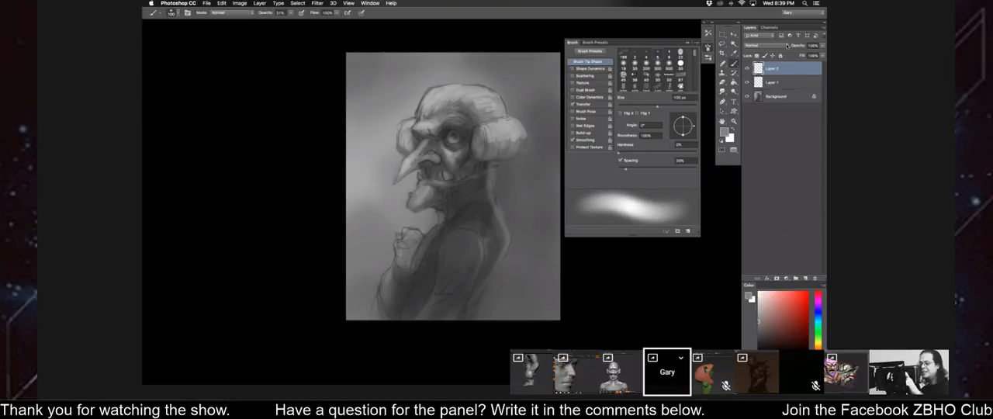
{"action": "left_click", "coordinate": [786, 45]}
{"action": "left_click", "coordinate": [764, 67]}
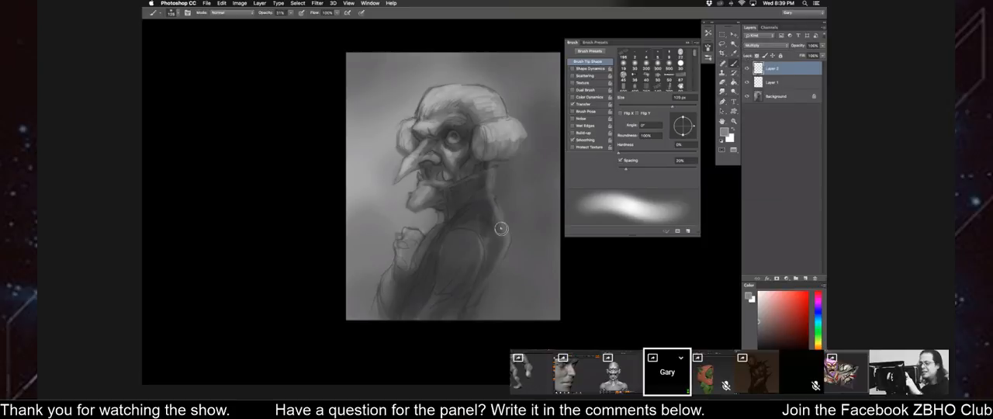
Darken the back and the background behind the figure on the Multiply layer with a soft brush enlarged to 1000 px.
{"action": "key", "text": "bracketright"}
{"action": "key", "text": "bracketright"}
{"action": "key", "text": "bracketright"}
{"action": "key", "text": "bracketright"}
{"action": "key", "text": "bracketright"}
{"action": "key", "text": "bracketright"}
{"action": "left_click_drag", "start_coordinate": [501, 251], "coordinate": [513, 222]}
{"action": "key", "text": "bracketright"}
{"action": "key", "text": "bracketright"}
{"action": "key", "text": "bracketright"}
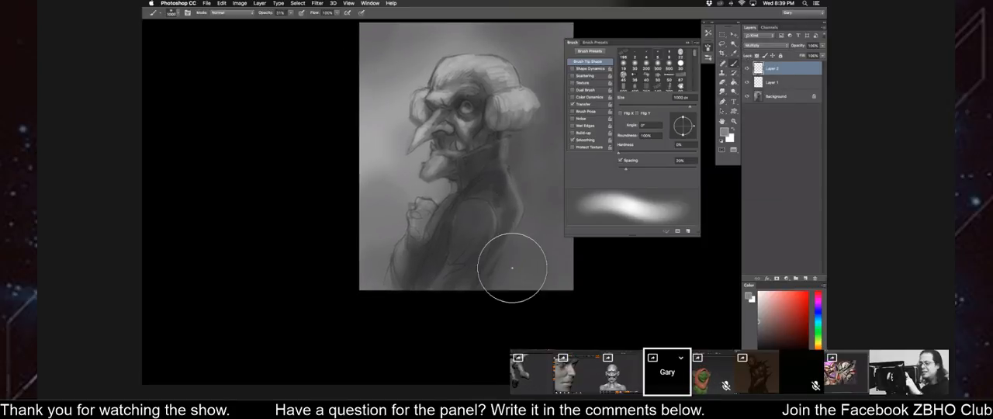
{"action": "key", "text": "bracketright"}
{"action": "mouse_move", "coordinate": [491, 249]}
{"action": "left_mouse_down"}
{"action": "mouse_move", "coordinate": [421, 299]}
{"action": "mouse_move", "coordinate": [409, 266]}
{"action": "mouse_move", "coordinate": [377, 256]}
{"action": "mouse_move", "coordinate": [497, 245]}
{"action": "left_mouse_up"}
{"action": "left_click_drag", "start_coordinate": [498, 211], "coordinate": [474, 272]}
{"action": "key", "text": "bracketleft"}
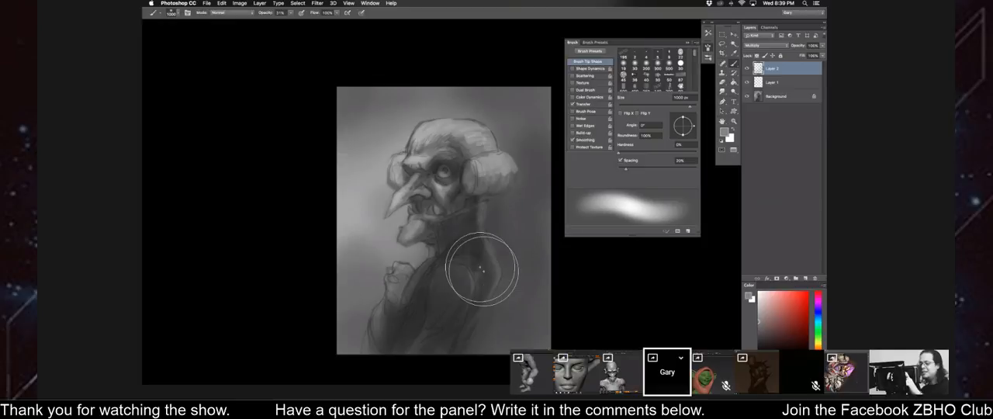
Mirror the canvas and darken the area behind the neck and below the ear with a 900 px soft brush.
{"action": "key", "text": "super+shift+h"}
{"action": "left_click_drag", "start_coordinate": [360, 227], "coordinate": [371, 209]}
{"action": "key", "text": "bracketleft"}
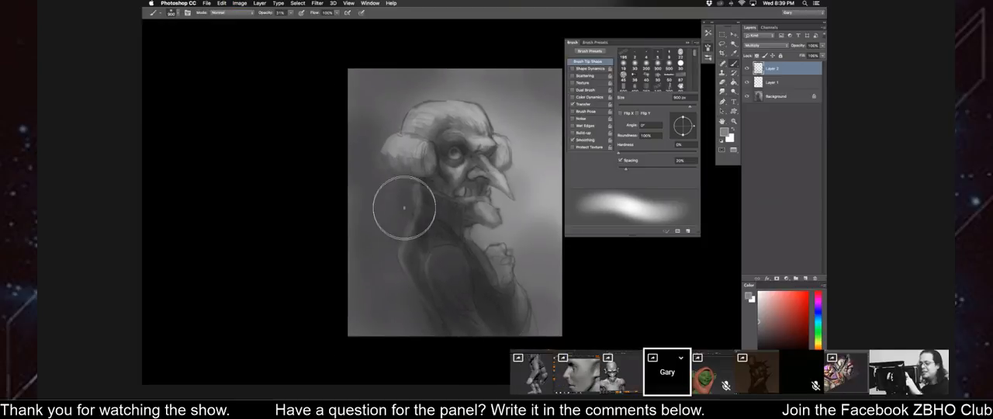
{"action": "left_click_drag", "start_coordinate": [355, 246], "coordinate": [352, 236]}
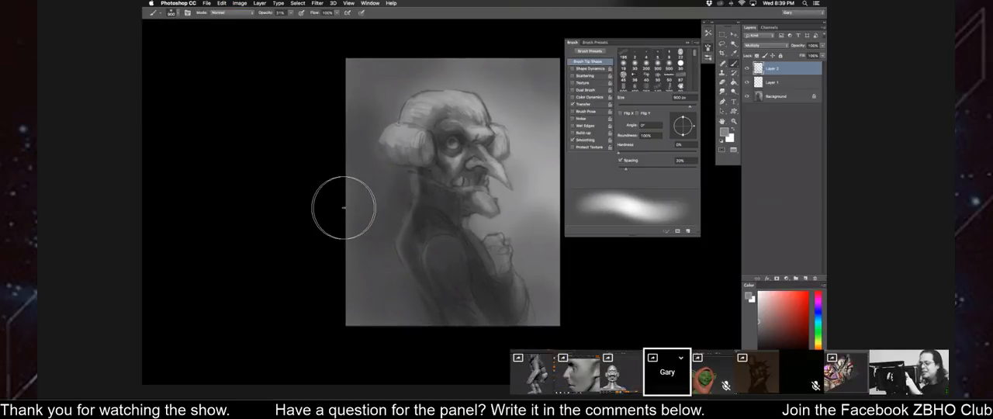
{"action": "left_click_drag", "start_coordinate": [397, 140], "coordinate": [411, 175]}
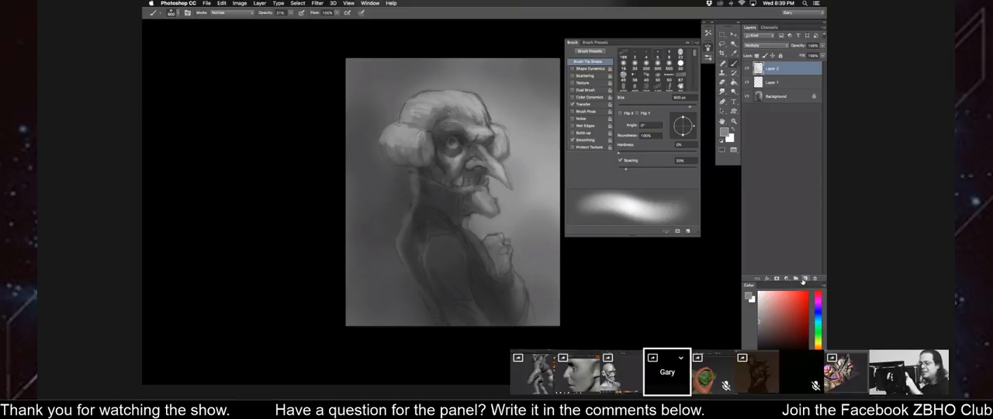
Add a new layer on top and choose a harder round brush at 81% opacity and 70 px.
{"action": "left_click", "coordinate": [803, 279]}
{"action": "key", "text": "super+equal"}
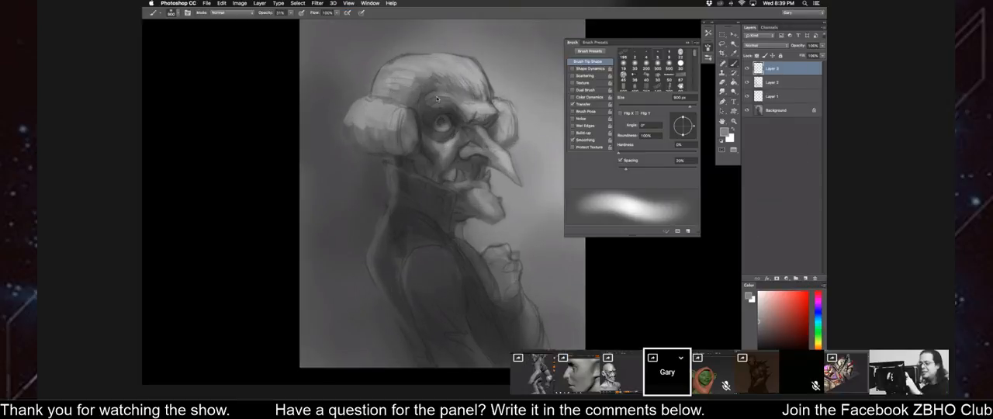
{"action": "key", "text": "super+equal"}
{"action": "right_click", "coordinate": [438, 100]}
{"action": "double_click", "coordinate": [470, 171]}
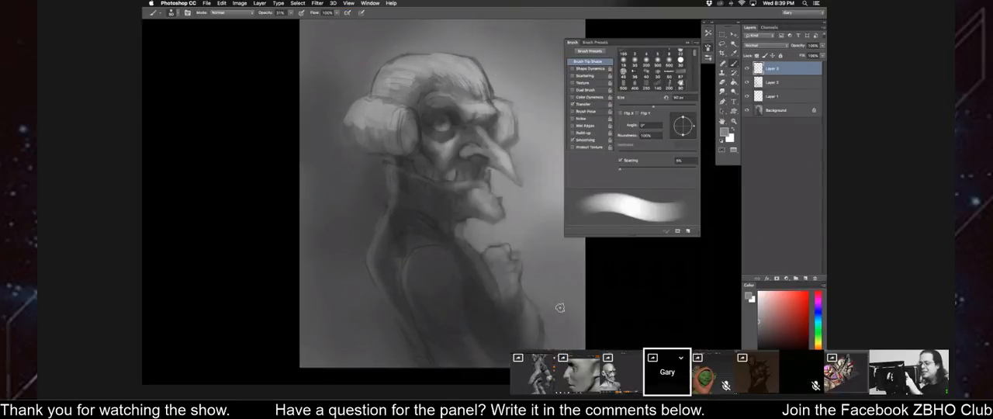
{"action": "left_click_drag", "start_coordinate": [292, 16], "coordinate": [298, 20]}
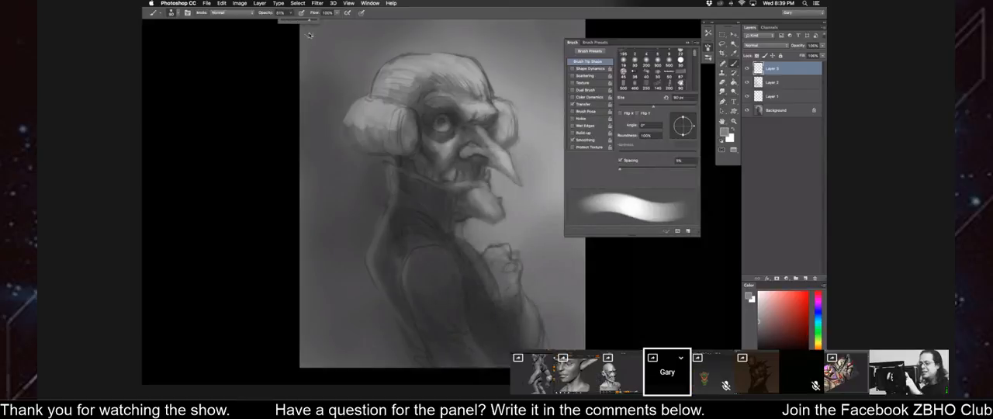
{"action": "left_click", "coordinate": [312, 38]}
{"action": "key", "text": "bracketleft"}
{"action": "key", "text": "bracketleft"}
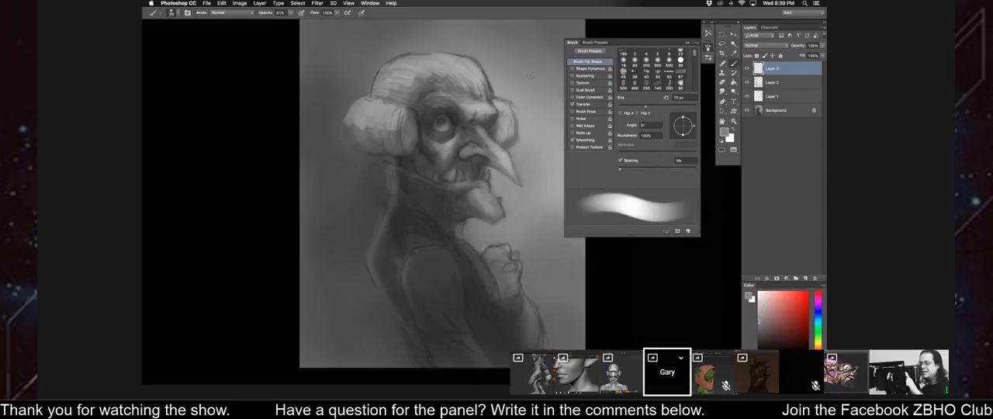
Merge the Multiply layer and Layer 1 into the Background, leaving the top layer separate.
{"action": "left_click", "coordinate": [770, 84]}
{"action": "left_click", "coordinate": [761, 97]}
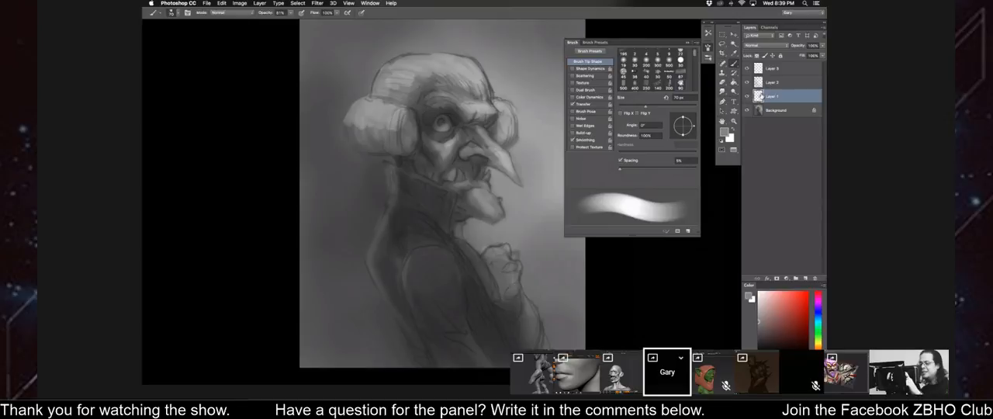
{"action": "left_click", "coordinate": [770, 82]}
{"action": "left_click", "coordinate": [772, 110], "text": "shift"}
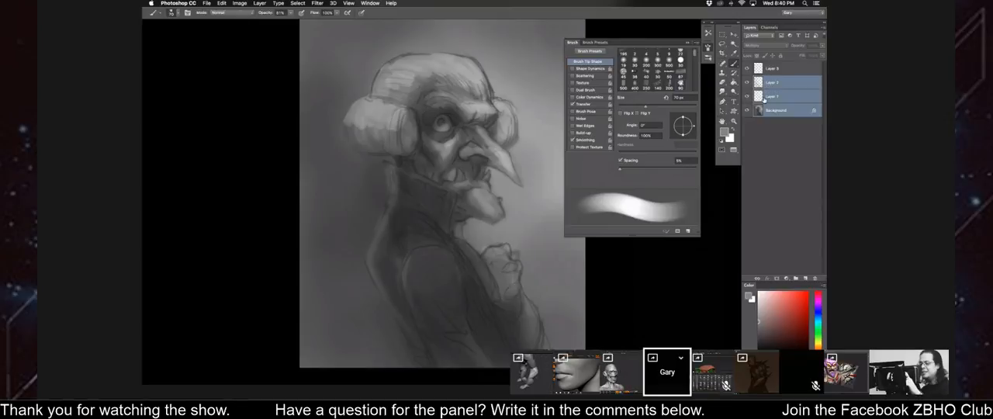
{"action": "key", "text": "super+e"}
Reduce the brush to about 30 px and sample a dark gray from the shading beside the eye.
{"action": "key", "text": "bracketleft"}
{"action": "key", "text": "bracketleft"}
{"action": "key", "text": "bracketleft"}
{"action": "key", "text": "bracketleft"}
{"action": "key", "text": "bracketleft"}
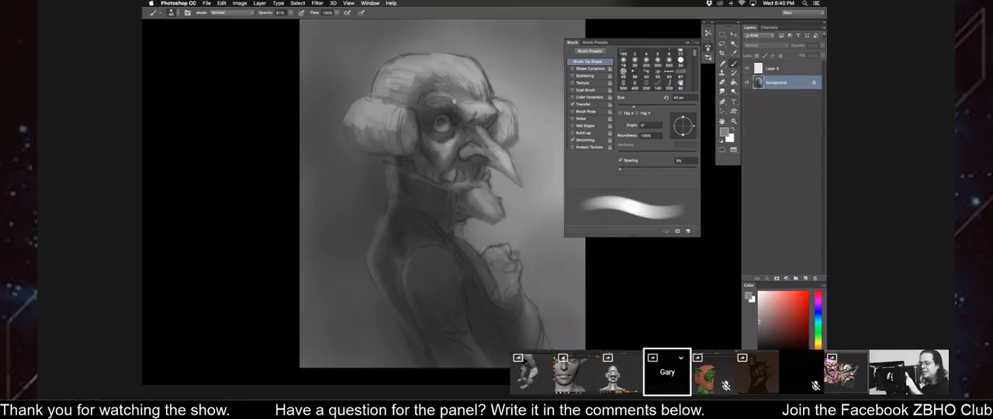
{"action": "key", "text": "super+plus"}
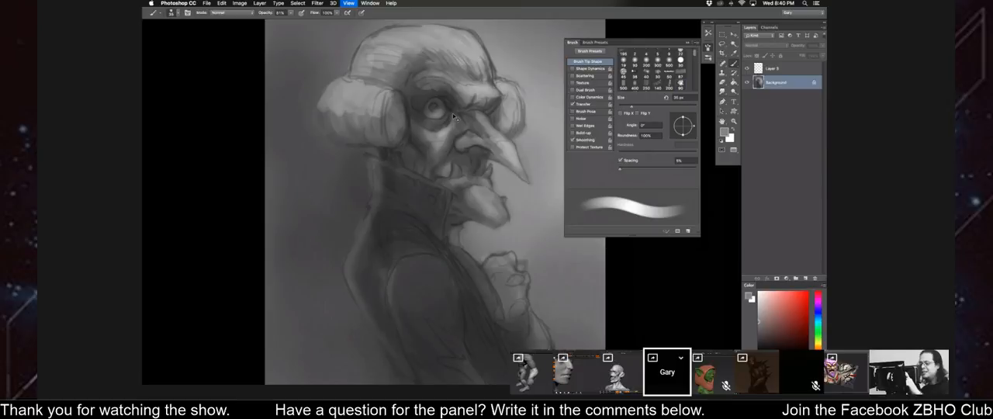
{"action": "key", "text": "bracketleft"}
{"action": "key", "text": "super+0"}
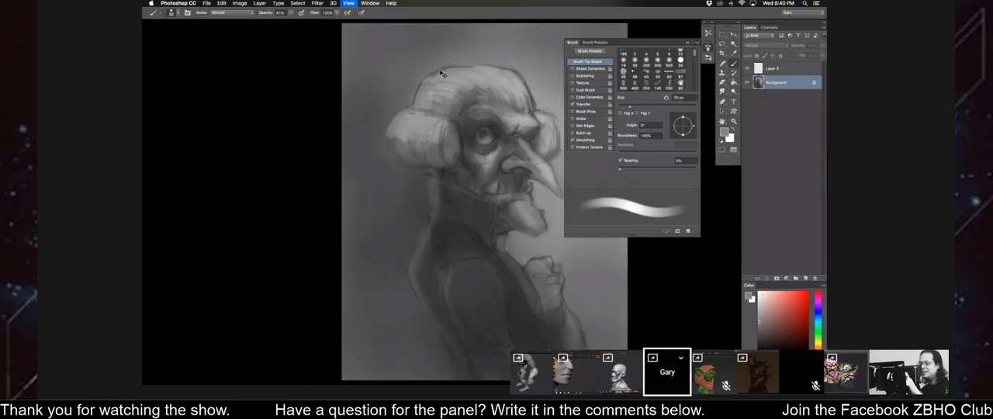
{"action": "key", "text": "super+minus"}
{"action": "key", "text": "super+plus"}
{"action": "left_click", "coordinate": [488, 141], "text": "alt"}
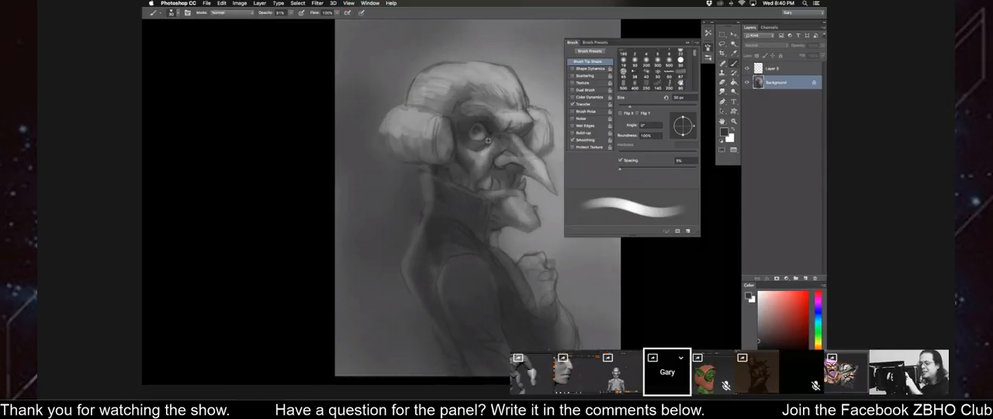
Define the eye and its lids on the Background with dark strokes from a 15 px brush.
{"action": "key", "text": "bracketleft"}
{"action": "key", "text": "bracketleft"}
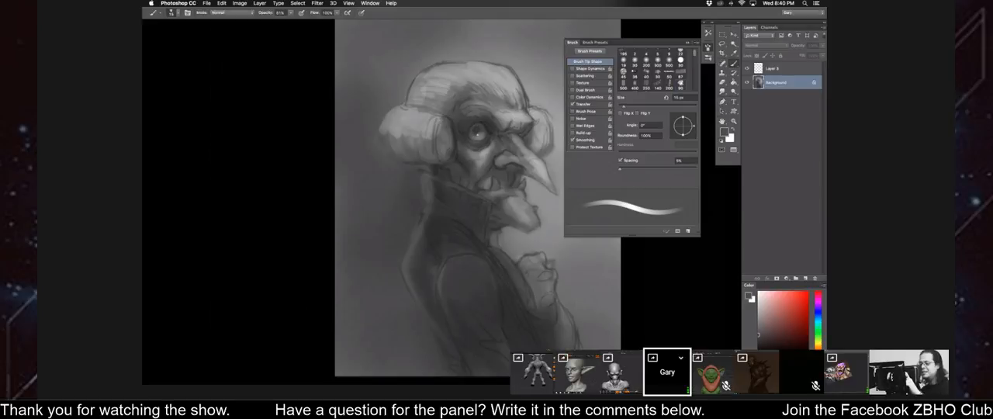
{"action": "left_click", "coordinate": [475, 137], "text": "alt"}
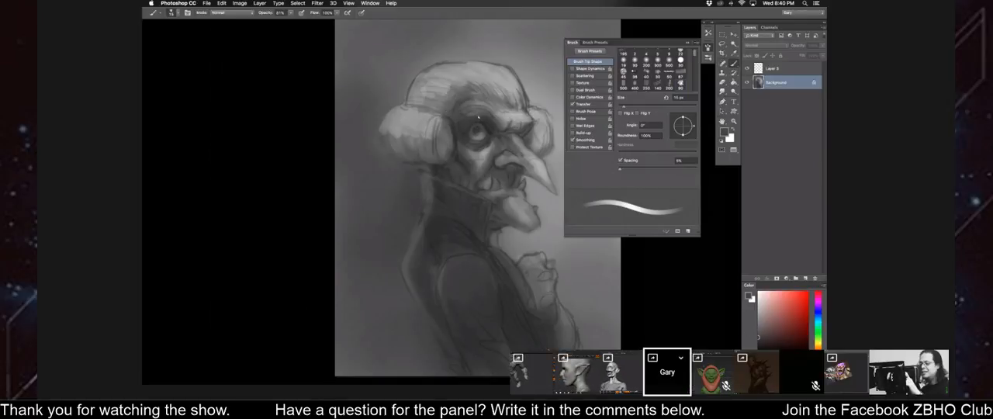
{"action": "key", "text": "bracketright"}
{"action": "key", "text": "bracketright"}
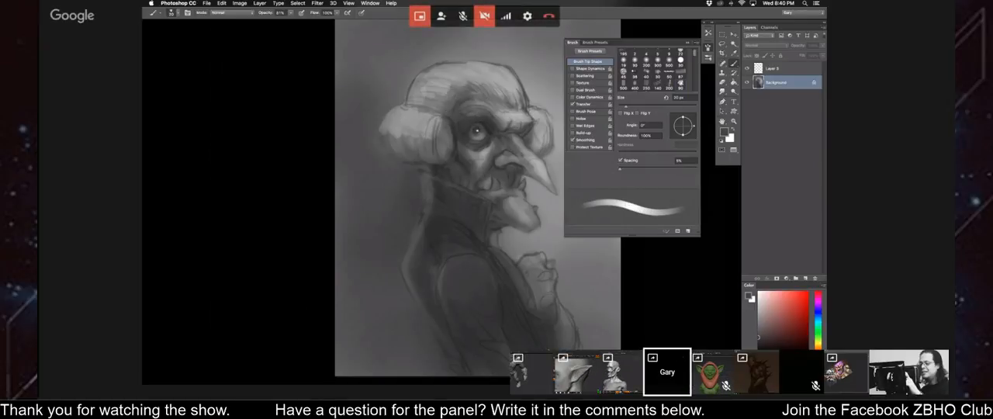
Activate the top layer with a 25 px brush, undo the trial strokes on the head, and hide the brush settings.
{"action": "left_click", "coordinate": [781, 67]}
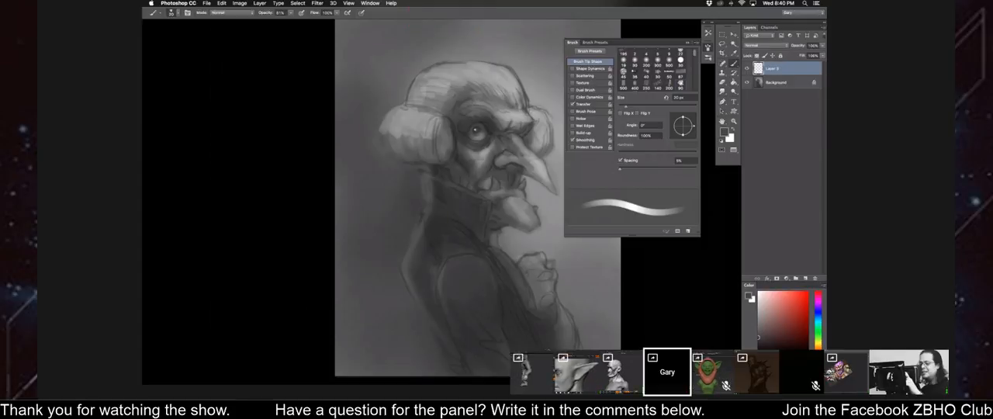
{"action": "key", "text": "]"}
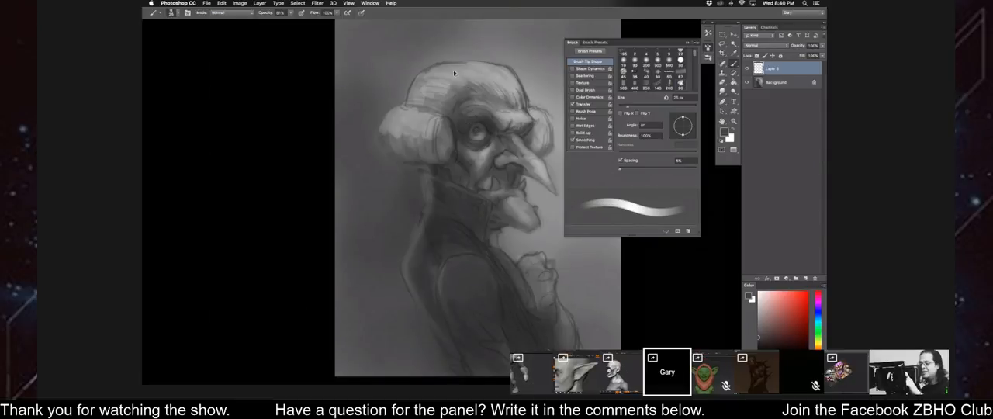
{"action": "key", "text": "super+z"}
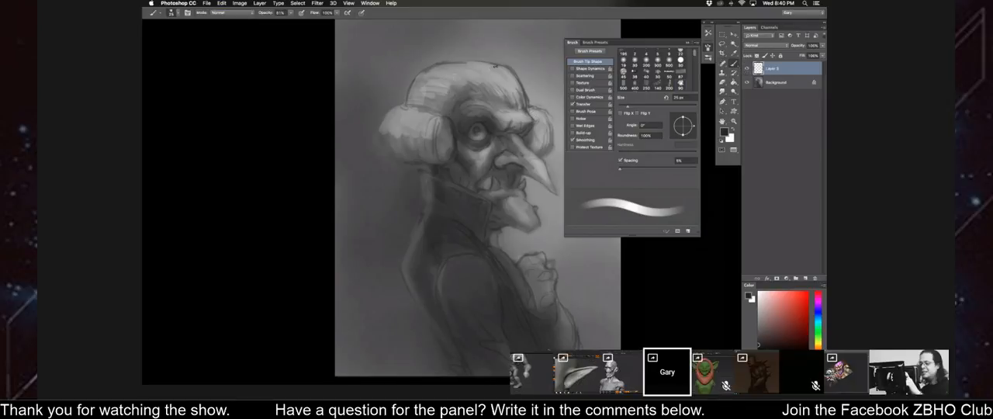
{"action": "key", "text": "ctrl+z"}
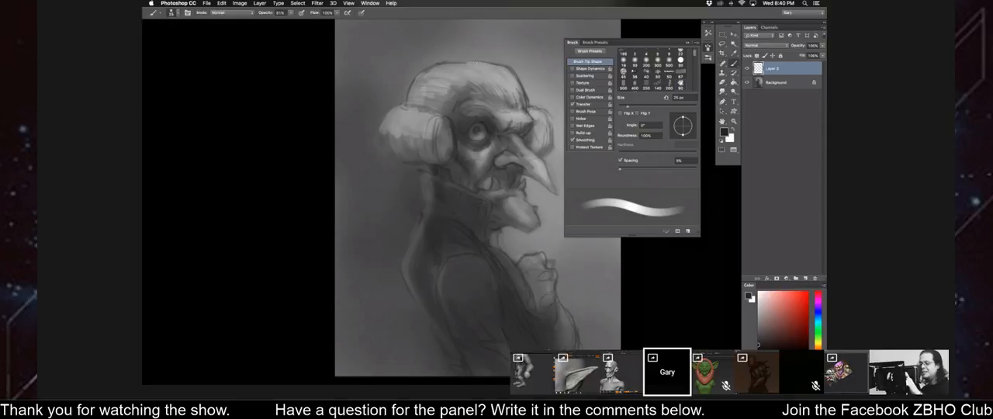
{"action": "left_click_drag", "start_coordinate": [469, 80], "coordinate": [466, 83]}
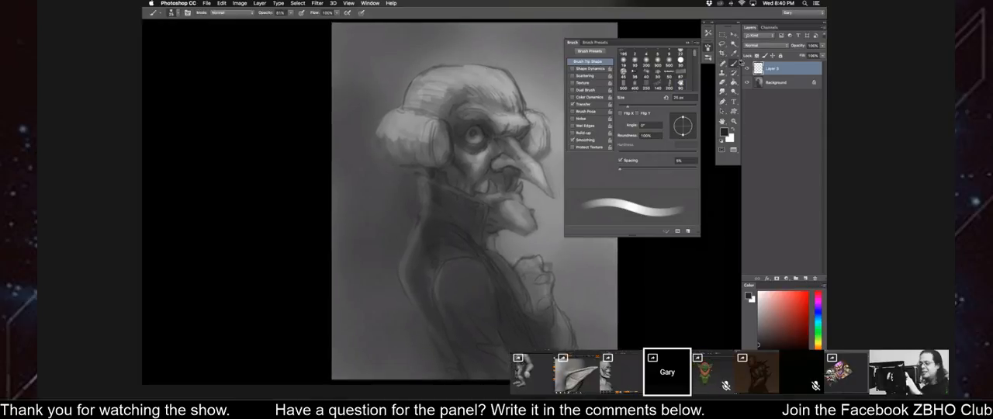
{"action": "left_click", "coordinate": [683, 43]}
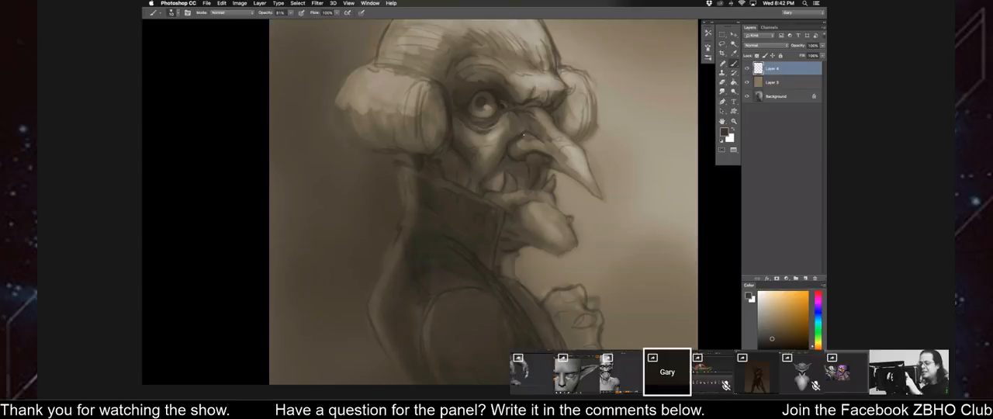
Refine the wrinkles under the eye and the cheek shading on Layer 4, sampling brown tones from the face.
{"action": "left_click", "coordinate": [531, 142], "text": "alt"}
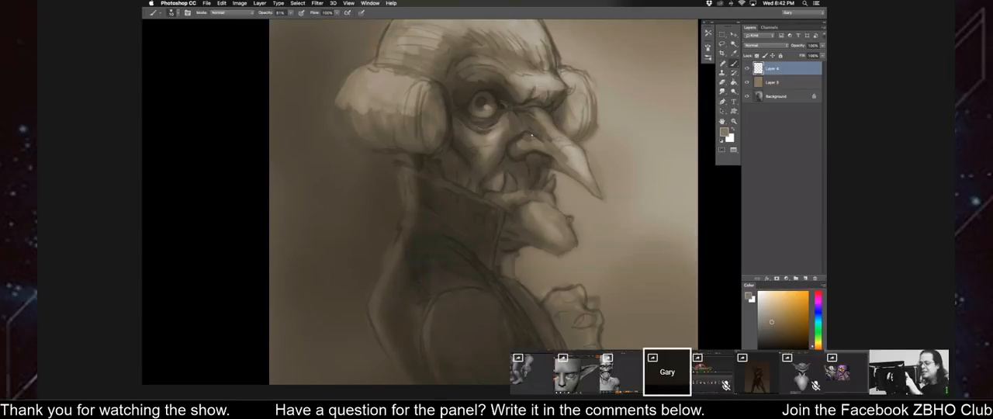
{"action": "left_click", "coordinate": [506, 132], "text": "alt"}
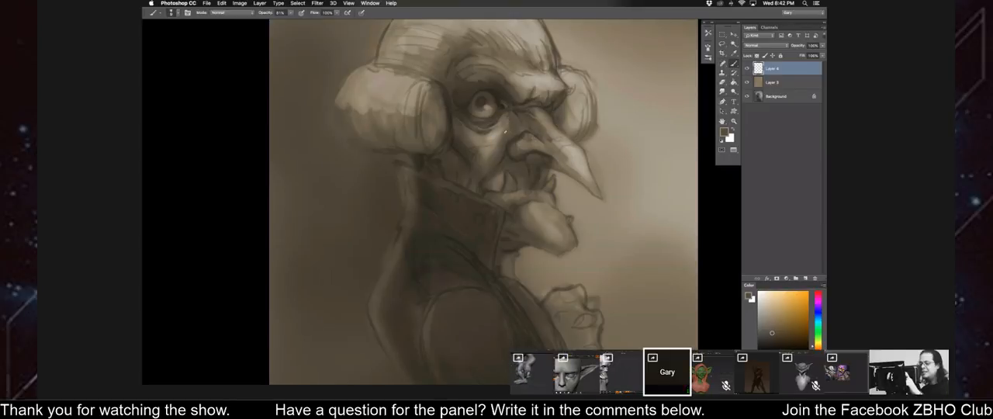
{"action": "left_click", "coordinate": [499, 120], "text": "alt"}
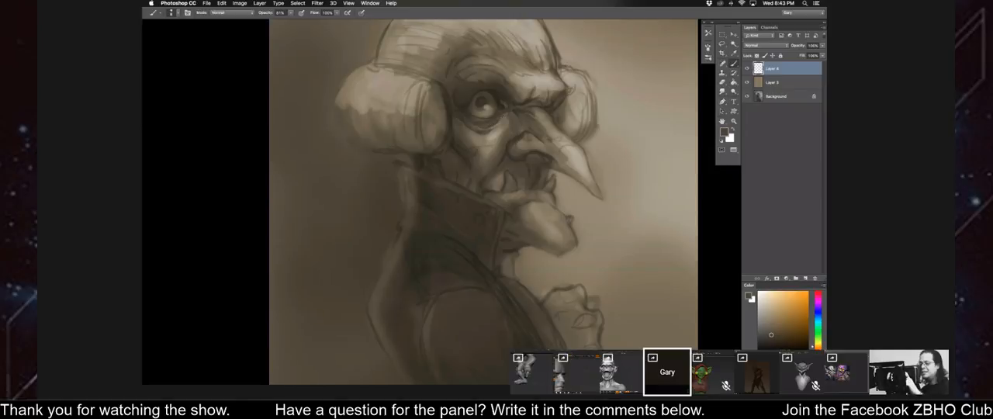
{"action": "left_click", "coordinate": [493, 122], "text": "alt"}
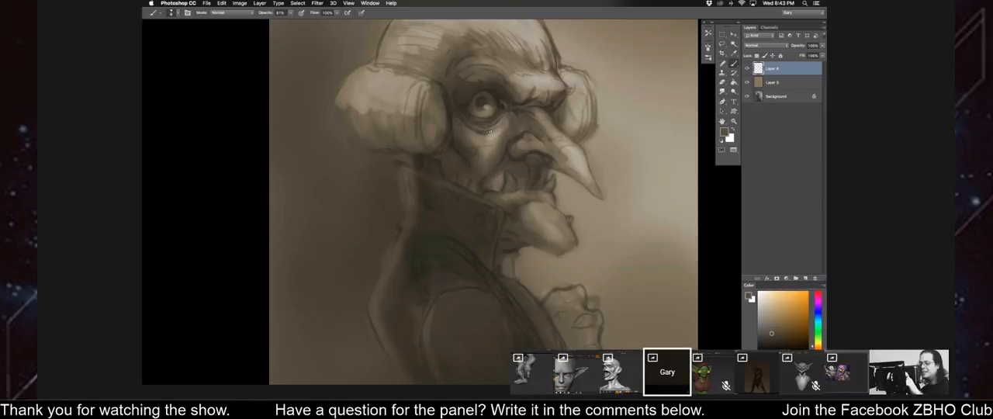
{"action": "left_click", "coordinate": [490, 132], "text": "alt"}
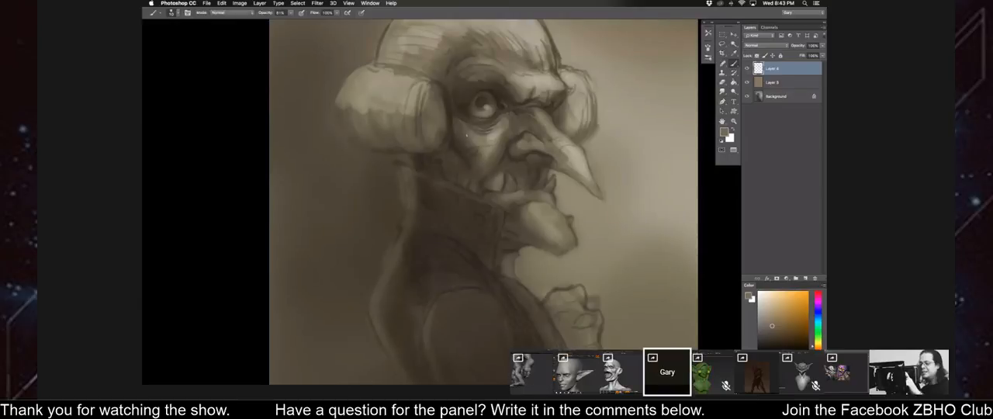
{"action": "left_click", "coordinate": [458, 146], "text": "alt"}
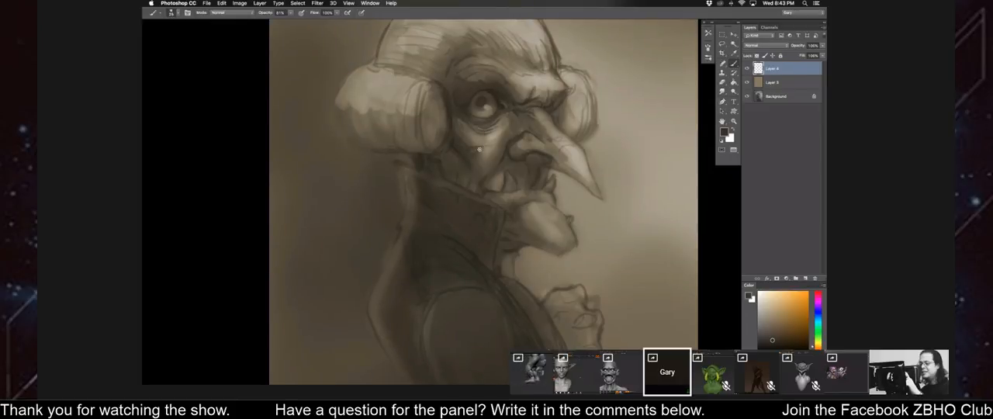
Touch up the cheek shading below the eye on Layer 4, and flip the canvas horizontally.
{"action": "left_click", "coordinate": [490, 148], "text": "alt"}
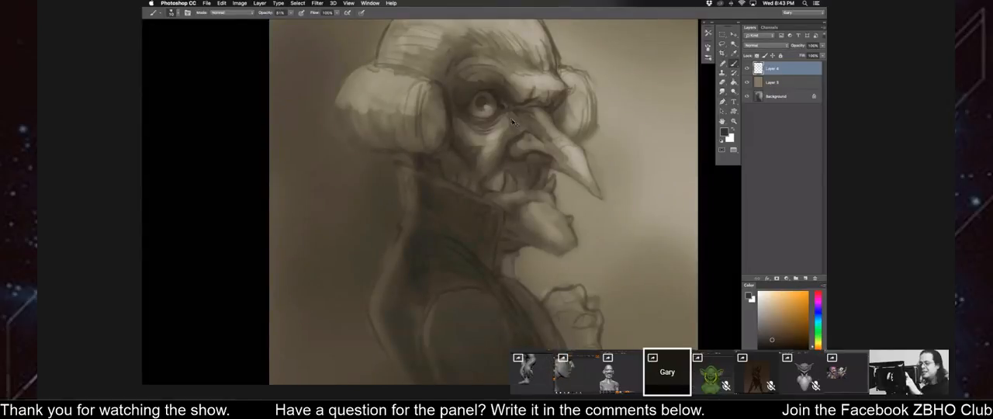
{"action": "key", "text": "super+0"}
{"action": "key", "text": "super+shift+h"}
{"action": "key", "text": "super+plus"}
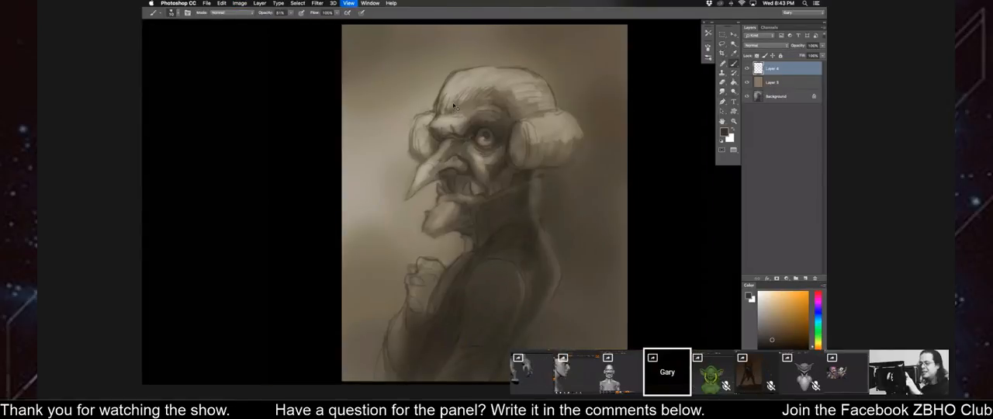
Deepen the shading around the eyeball and eyelids on Layer 4, sampling dark and mid browns from the face.
{"action": "left_click", "coordinate": [458, 107], "text": "alt"}
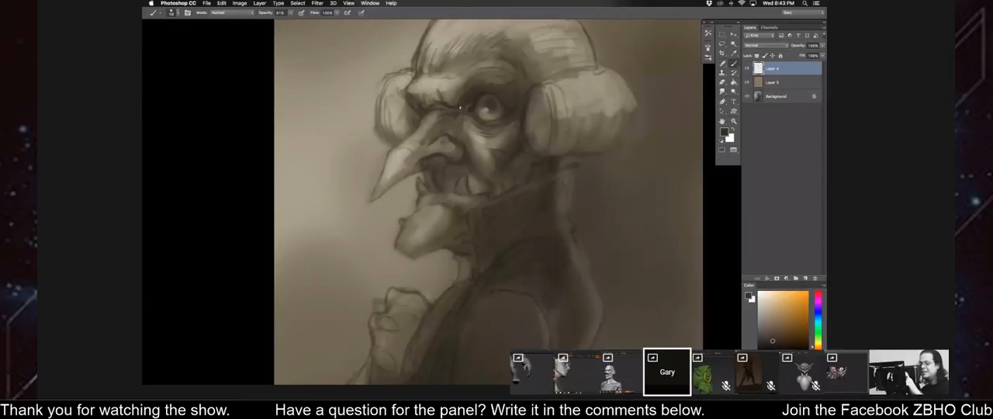
{"action": "left_click", "coordinate": [473, 97], "text": "alt"}
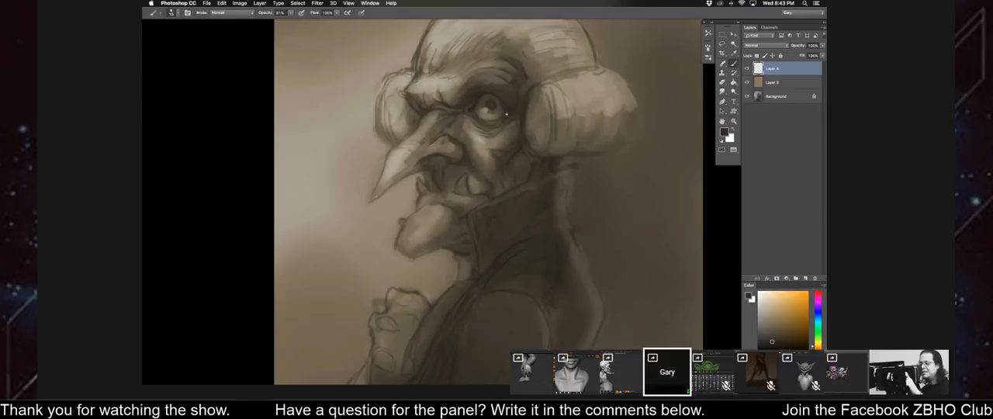
{"action": "left_click", "coordinate": [505, 113], "text": "alt"}
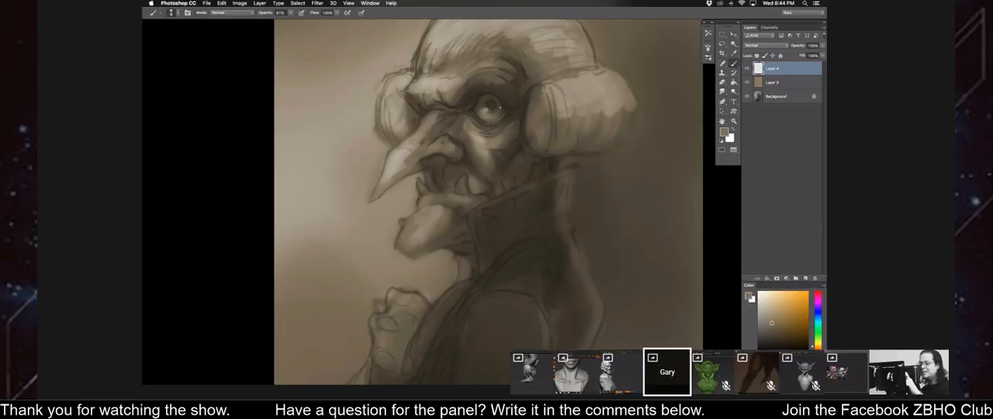
{"action": "left_click", "coordinate": [503, 111], "text": "alt"}
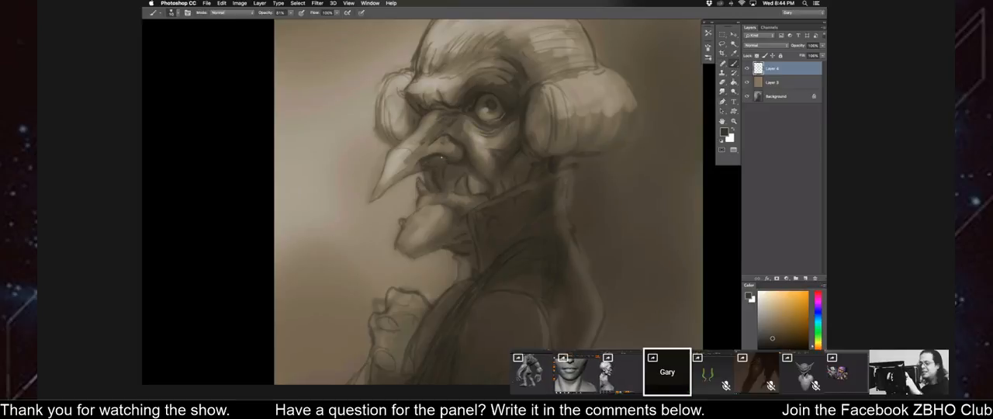
{"action": "left_click", "coordinate": [473, 106], "text": "alt"}
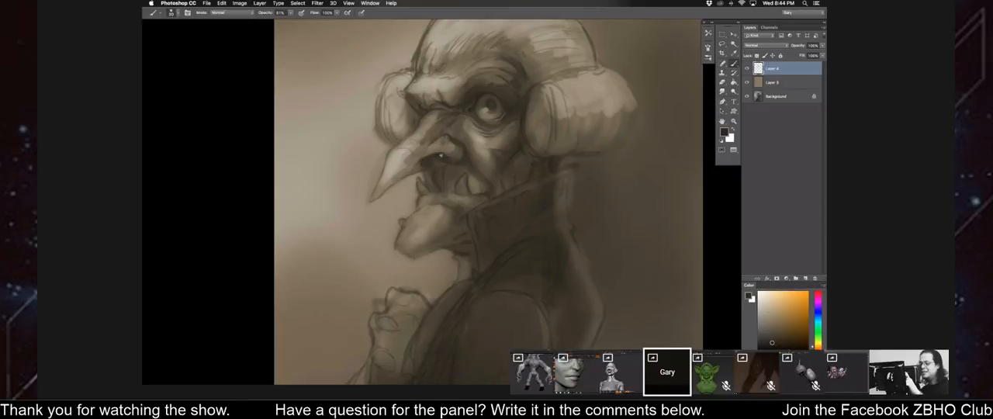
Darken the nostril and the shadow between the nose and the upper lip with dark tones sampled nearby.
{"action": "left_click", "coordinate": [448, 159], "text": "alt"}
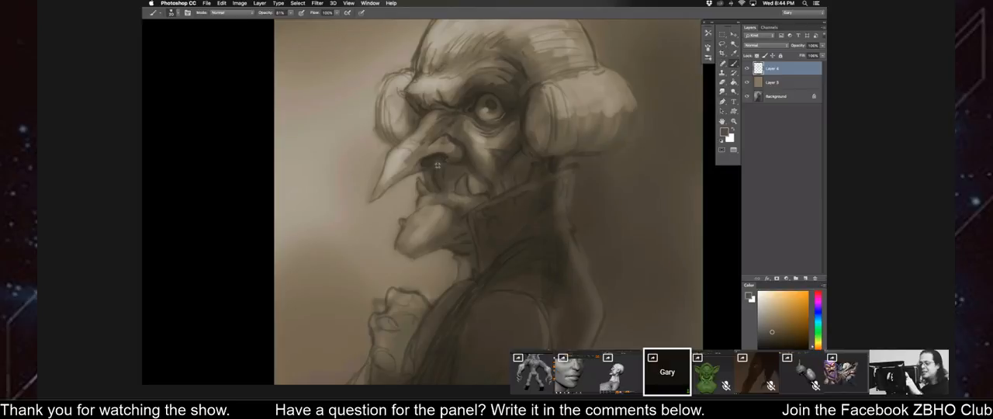
{"action": "left_click", "coordinate": [446, 169], "text": "alt"}
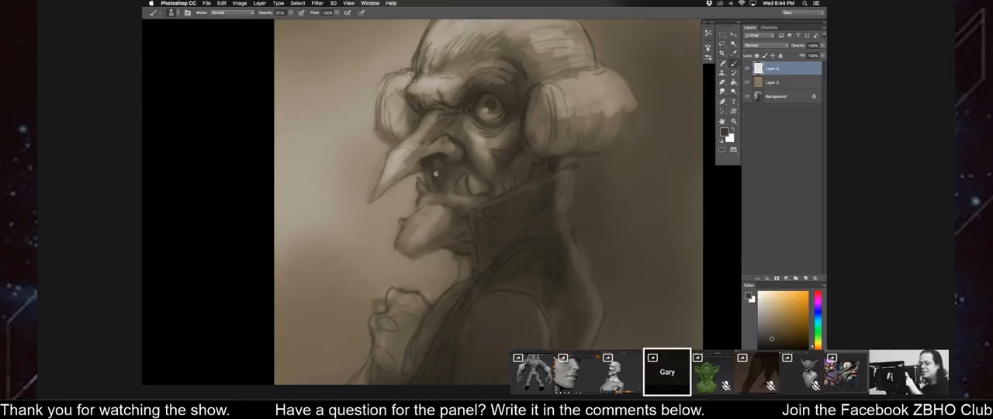
{"action": "left_click", "coordinate": [435, 172], "text": "alt"}
{"action": "key", "text": "]"}
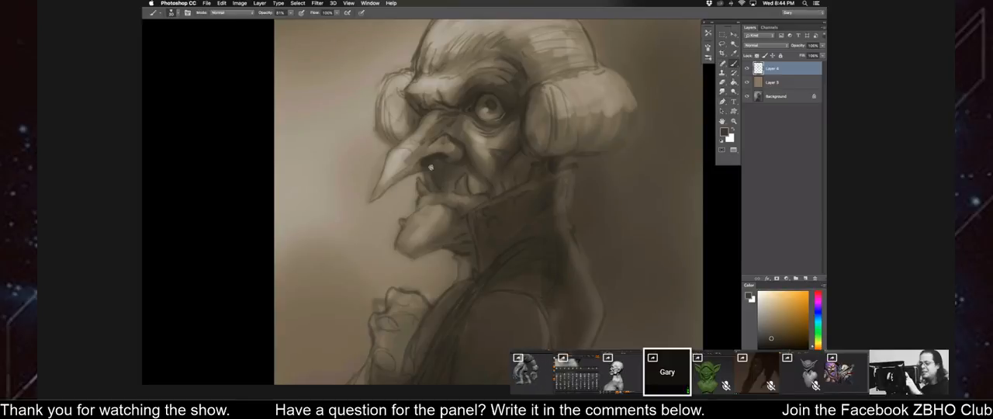
{"action": "left_click", "coordinate": [431, 180], "text": "alt"}
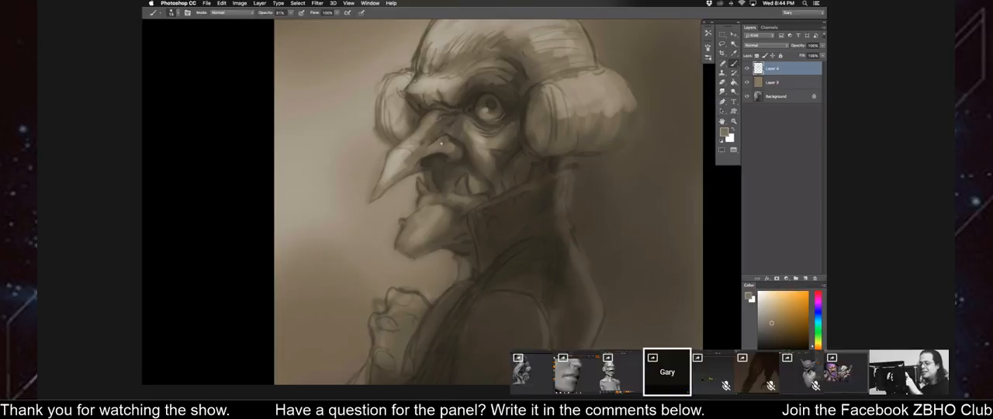
Shade the bridge and side of the nose with brown tones sampled from the surrounding skin.
{"action": "left_click", "coordinate": [445, 135], "text": "alt"}
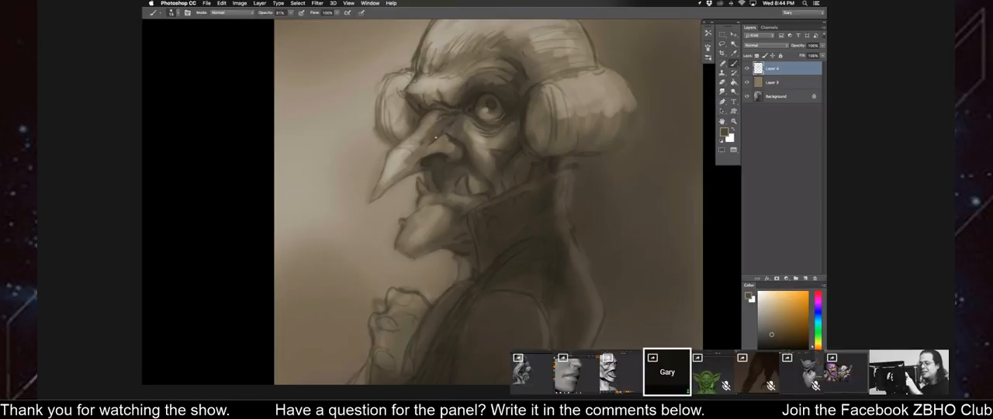
{"action": "left_click", "coordinate": [450, 141], "text": "alt"}
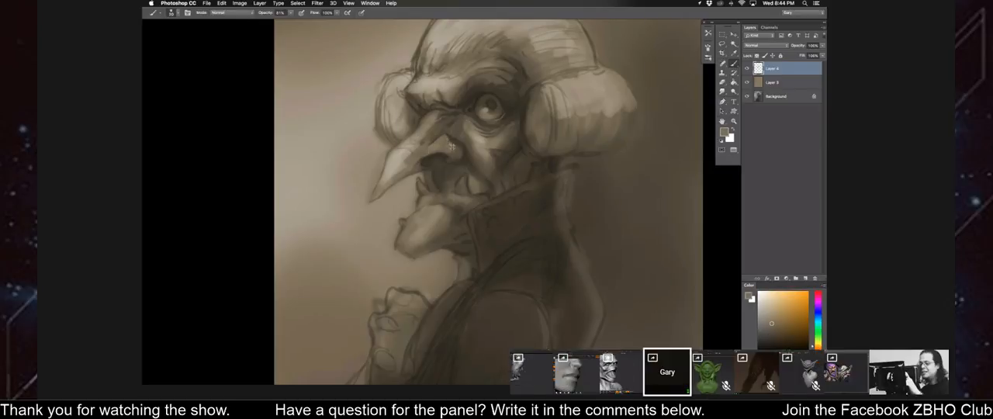
{"action": "left_click", "coordinate": [448, 125], "text": "alt"}
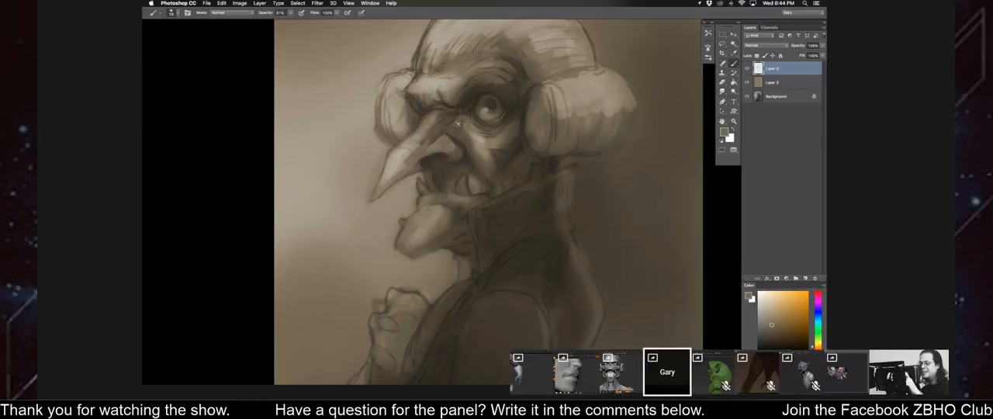
{"action": "left_click", "coordinate": [459, 123], "text": "alt"}
{"action": "left_click", "coordinate": [443, 123], "text": "alt"}
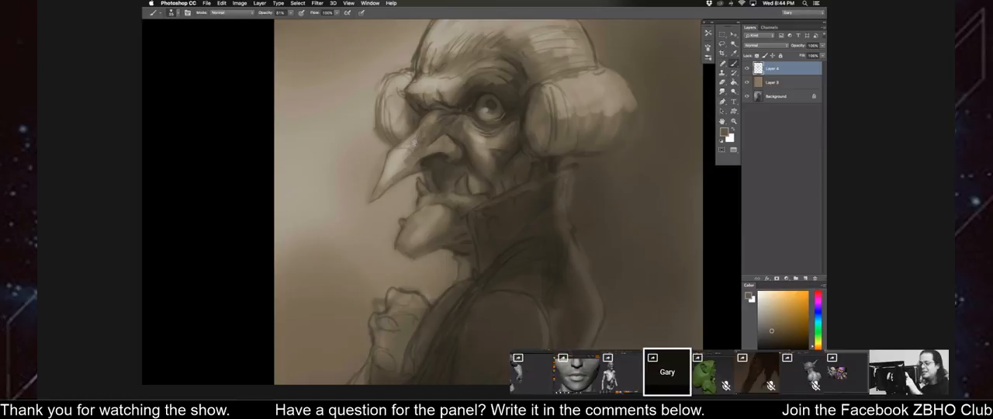
Flip the canvas horizontally and refine the shading on the cheek and along the underside of the nose.
{"action": "key", "text": "super+0"}
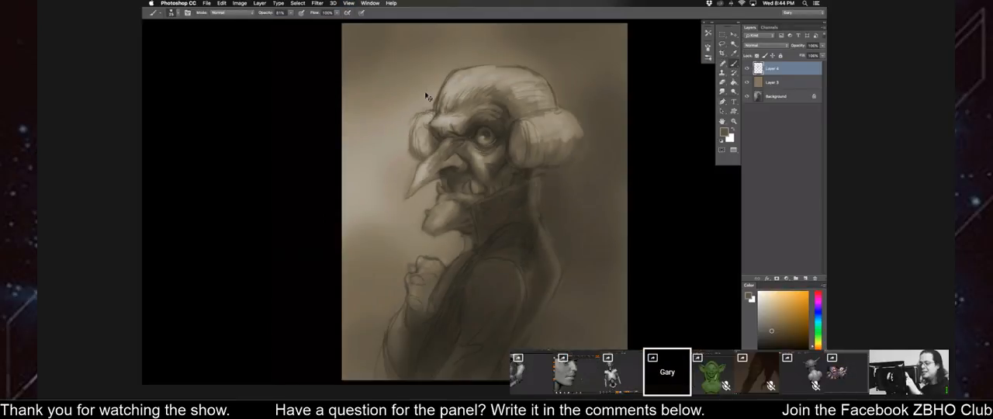
{"action": "key", "text": "super+shift+h"}
{"action": "left_click", "coordinate": [475, 160], "text": "alt"}
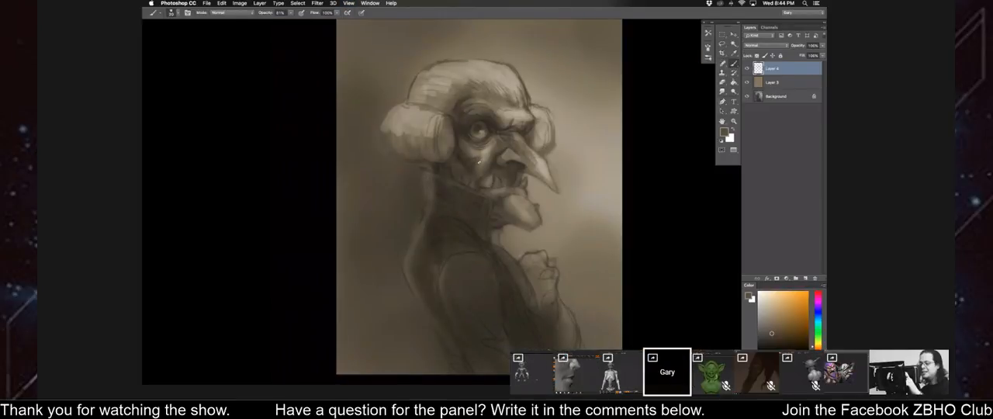
{"action": "left_click", "coordinate": [492, 155], "text": "alt"}
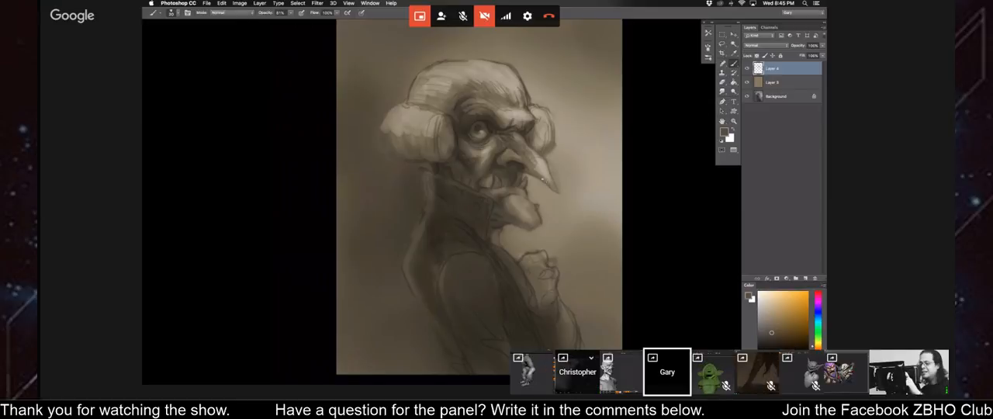
{"action": "left_click", "coordinate": [546, 176], "text": "alt"}
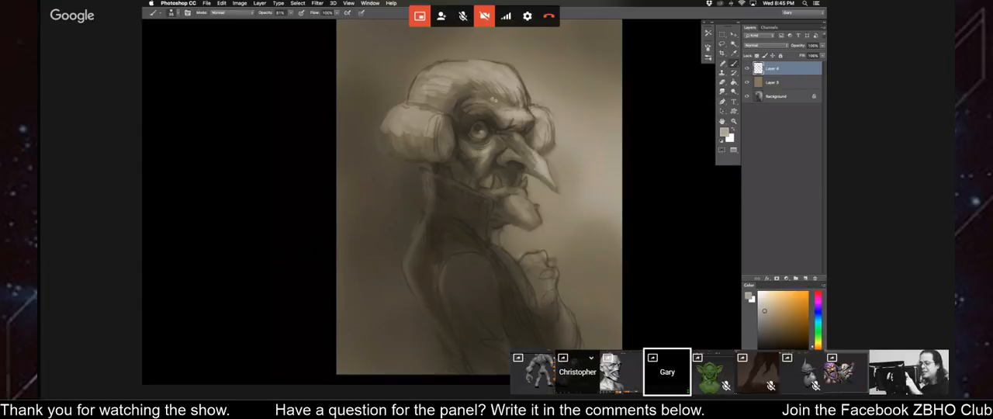
Model the brow ridge and upper eyelid with light and dark tones sampled from the forehead and eye socket.
{"action": "left_click", "coordinate": [495, 112], "text": "alt"}
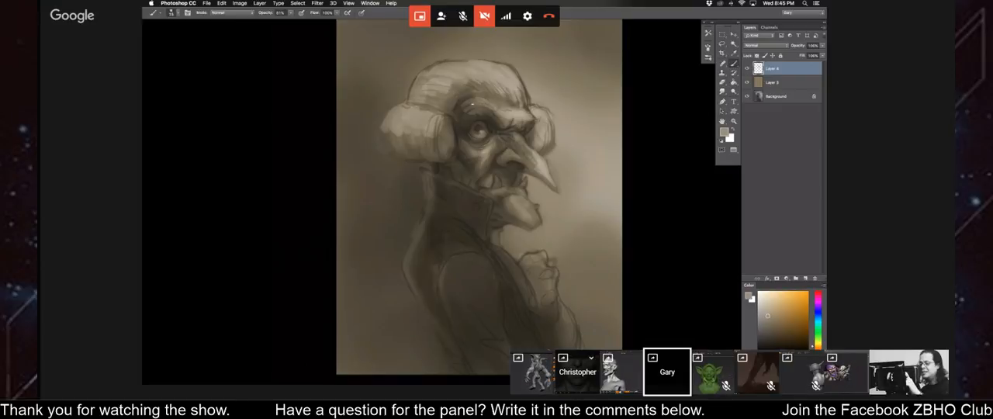
{"action": "left_click", "coordinate": [496, 122], "text": "alt"}
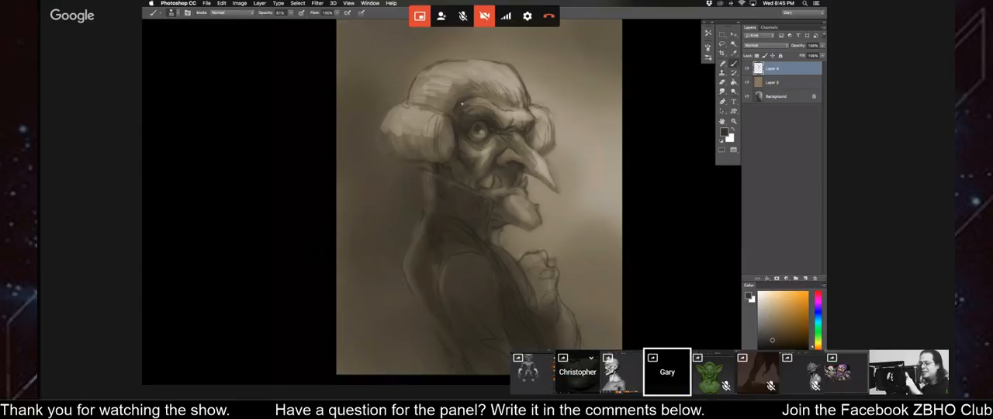
{"action": "left_click", "coordinate": [473, 111], "text": "alt"}
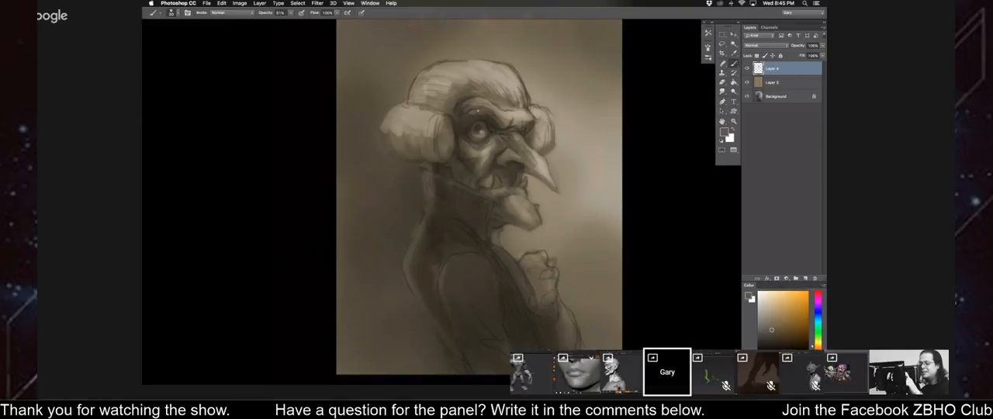
Flip the canvas horizontally and refine the brow above the eye with sampled dark and light tones.
{"action": "key", "text": "super+shift+h"}
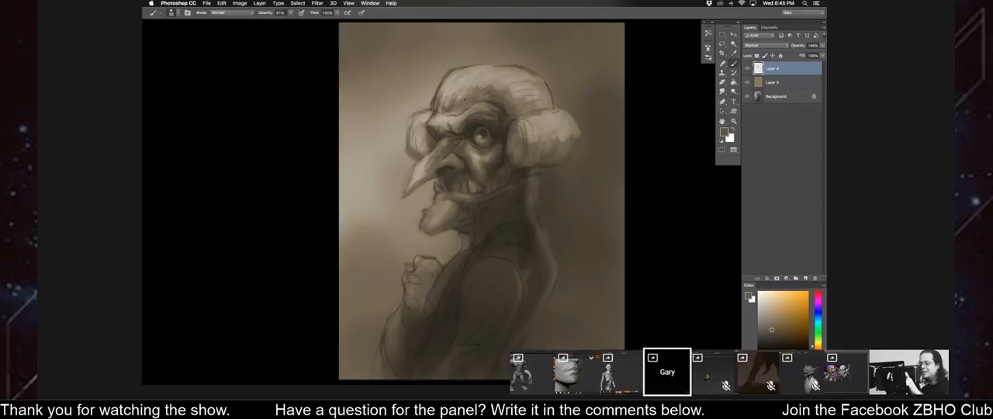
{"action": "left_click", "coordinate": [501, 112], "text": "alt"}
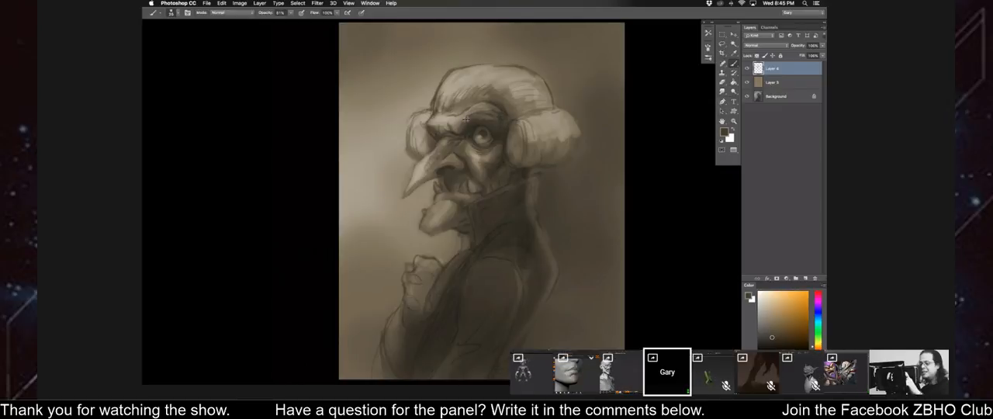
{"action": "left_click", "coordinate": [471, 117], "text": "alt"}
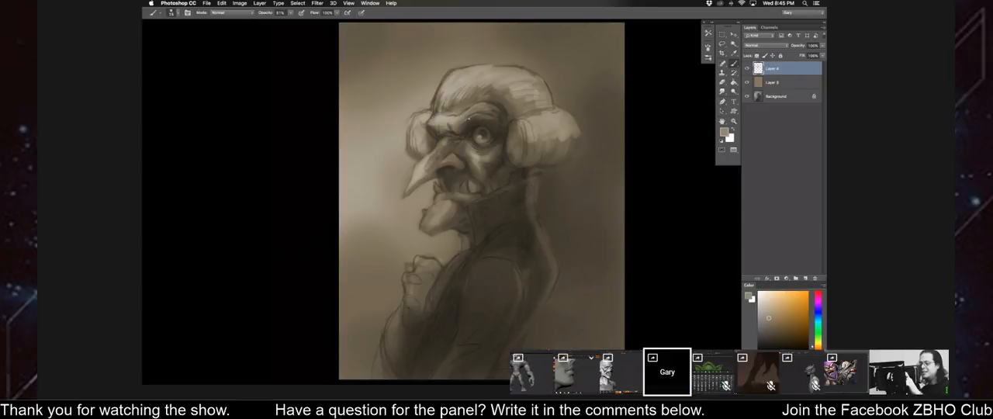
{"action": "left_click", "coordinate": [449, 123], "text": "alt"}
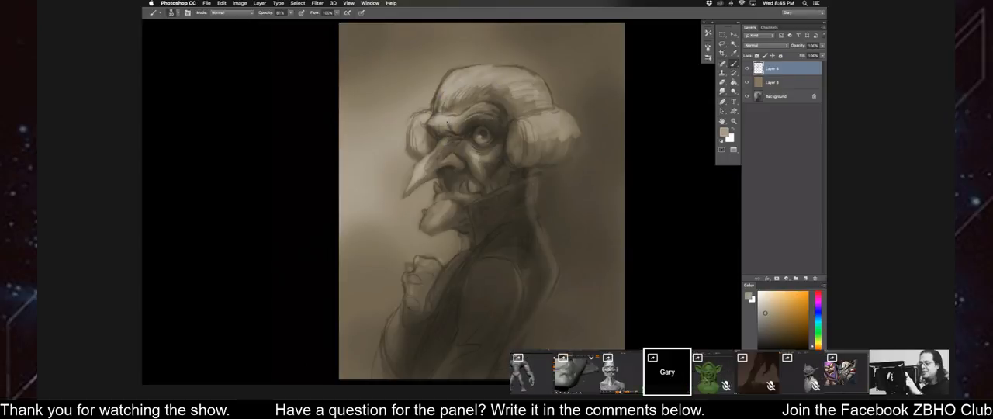
Paint the frown folds between the brow and the nose bridge with sampled browns and a smaller brush.
{"action": "left_click_drag", "start_coordinate": [448, 124], "coordinate": [455, 131]}
{"action": "left_click", "coordinate": [458, 133], "text": "alt"}
{"action": "key", "text": "bracketleft"}
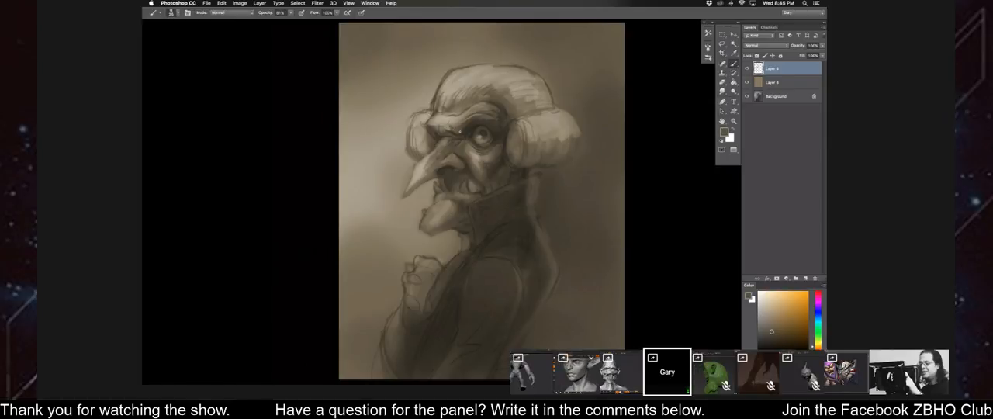
{"action": "left_click", "coordinate": [449, 135], "text": "alt"}
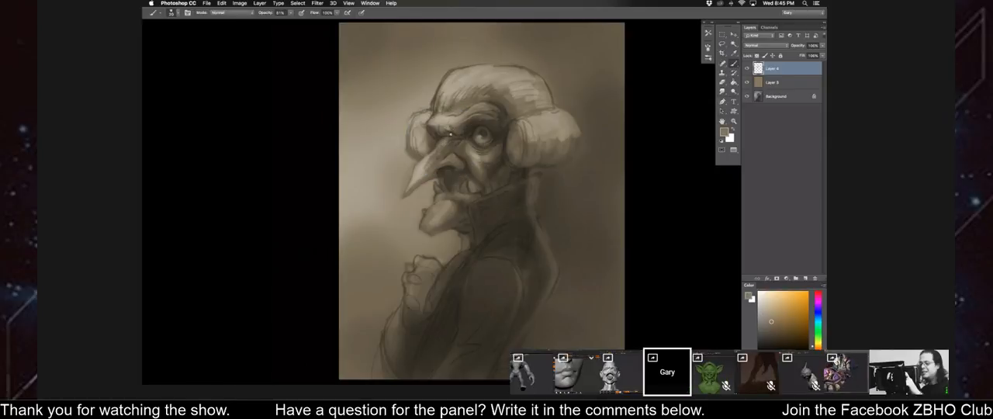
{"action": "left_click", "coordinate": [436, 137], "text": "alt"}
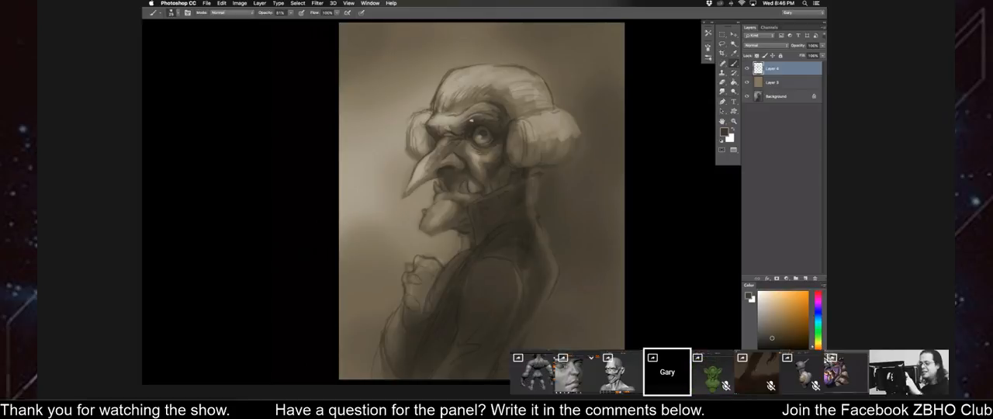
Blend the brow from the eye socket to the front edge of the forehead, and flip the canvas horizontally.
{"action": "left_click", "coordinate": [491, 119], "text": "alt"}
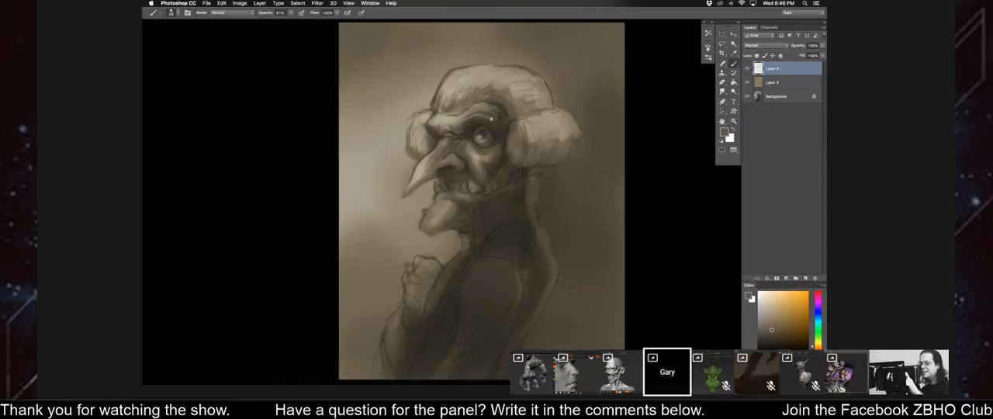
{"action": "left_click", "coordinate": [457, 111], "text": "alt"}
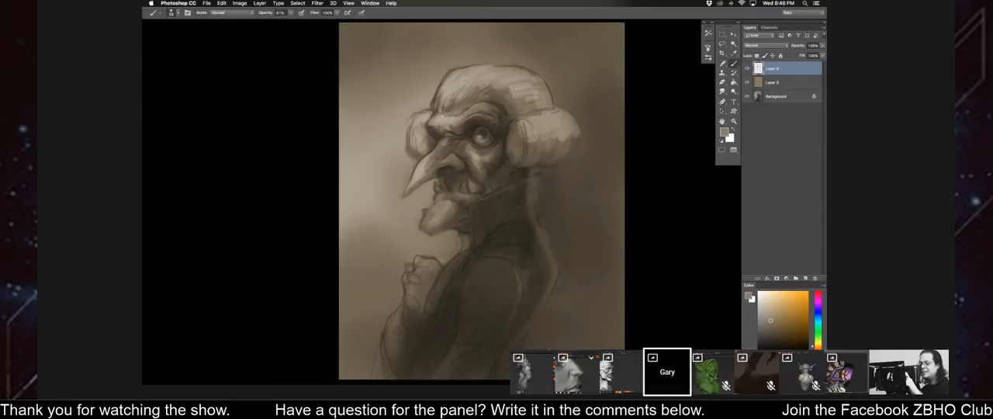
{"action": "left_click", "coordinate": [451, 120], "text": "alt"}
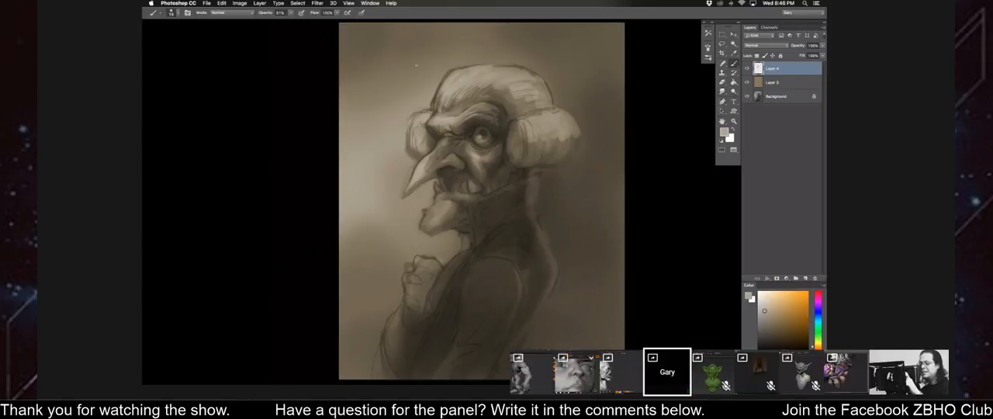
{"action": "key", "text": "bracketright"}
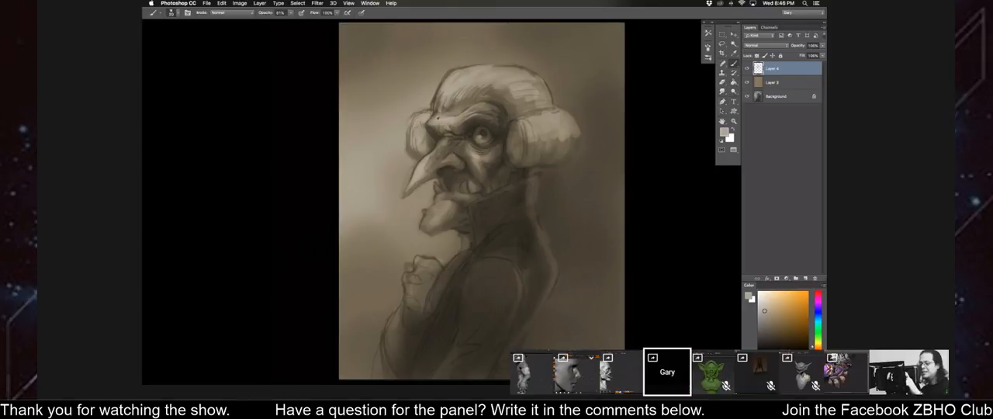
{"action": "left_click", "coordinate": [434, 116], "text": "alt"}
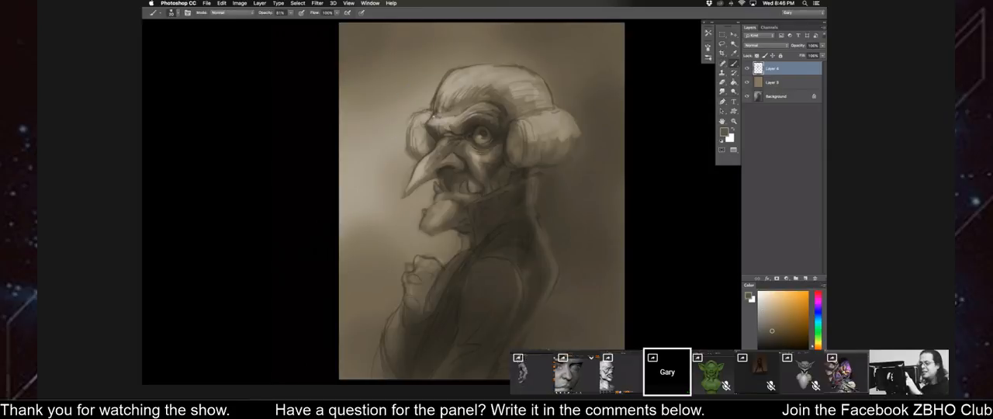
{"action": "key", "text": "super+minus"}
{"action": "key", "text": "super+shift+h"}
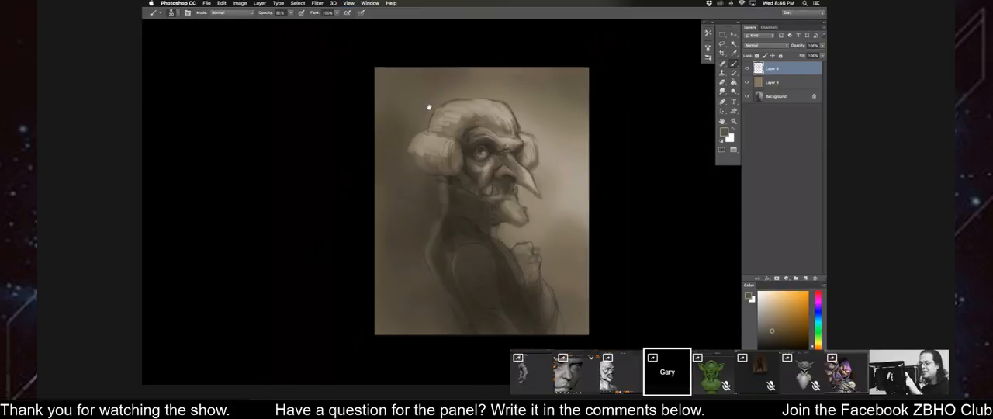
Paint the mouth corner and cheek shadows with light and dark tones sampled from the brow, mouth and cheek.
{"action": "key", "text": "super+plus"}
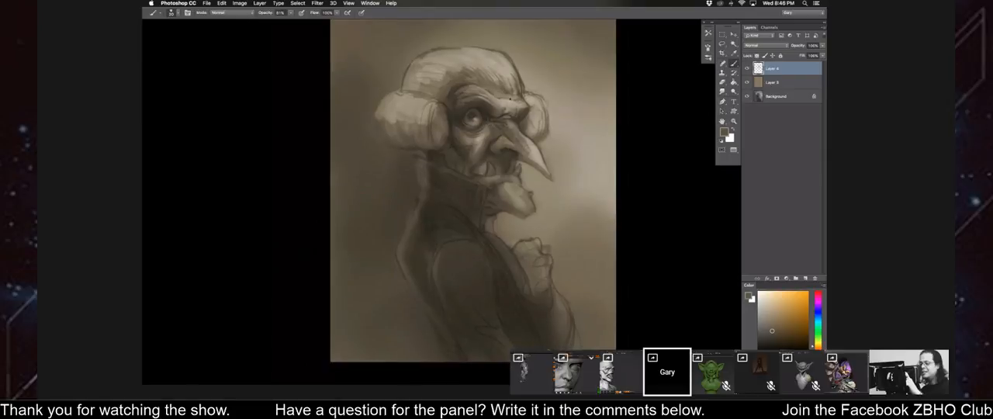
{"action": "left_click", "coordinate": [508, 103], "text": "alt"}
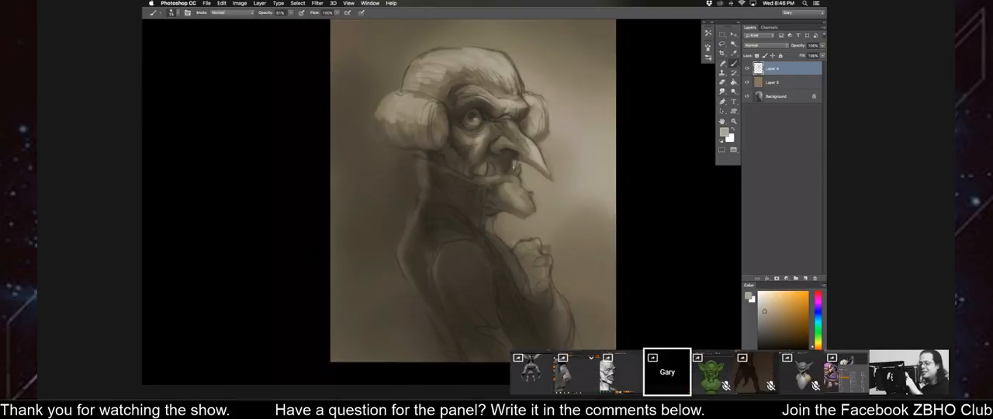
{"action": "left_click", "coordinate": [504, 173], "text": "alt"}
{"action": "key", "text": "["}
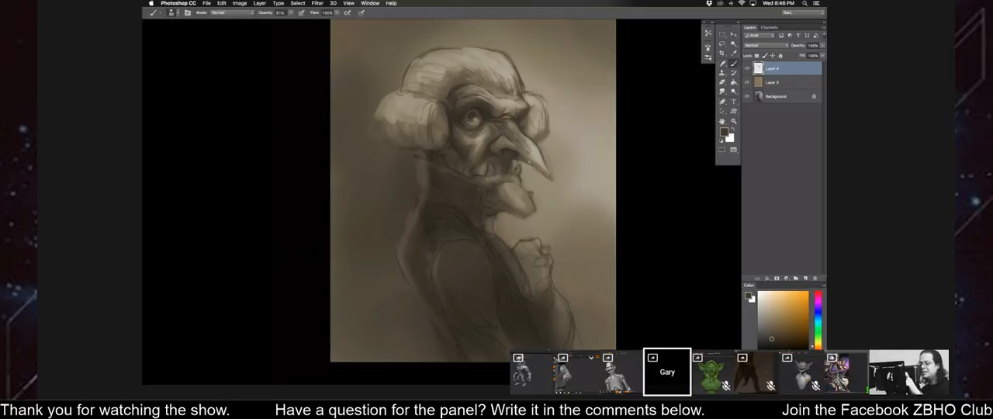
{"action": "left_click", "coordinate": [460, 152], "text": "alt"}
{"action": "left_click", "coordinate": [458, 148], "text": "alt"}
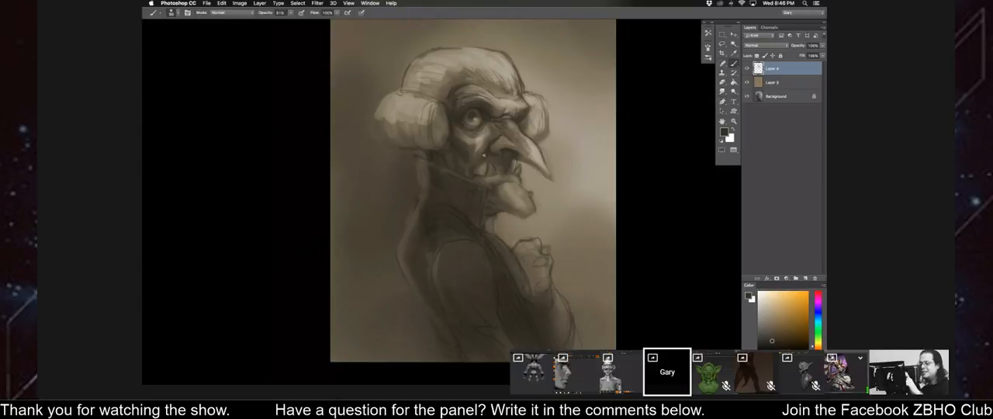
Refine the nostril, nose and nose bridge with sampled dark and light tones, and flip the canvas horizontally.
{"action": "left_click", "coordinate": [506, 150], "text": "alt"}
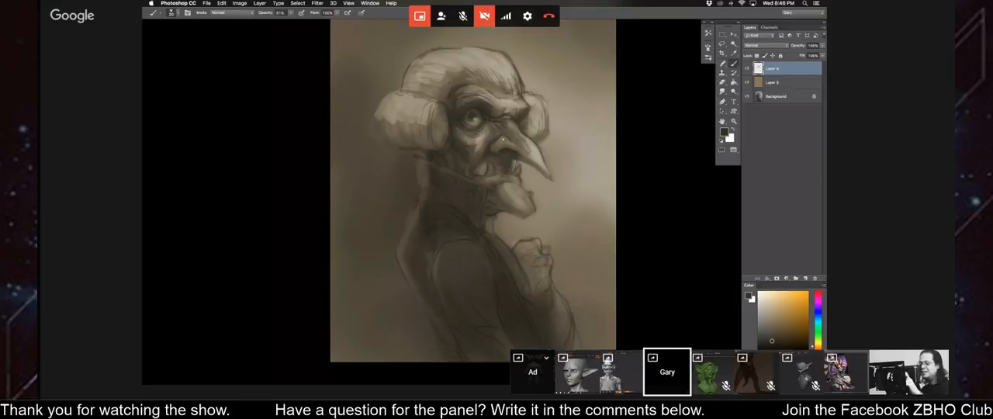
{"action": "left_click", "coordinate": [534, 150], "text": "alt"}
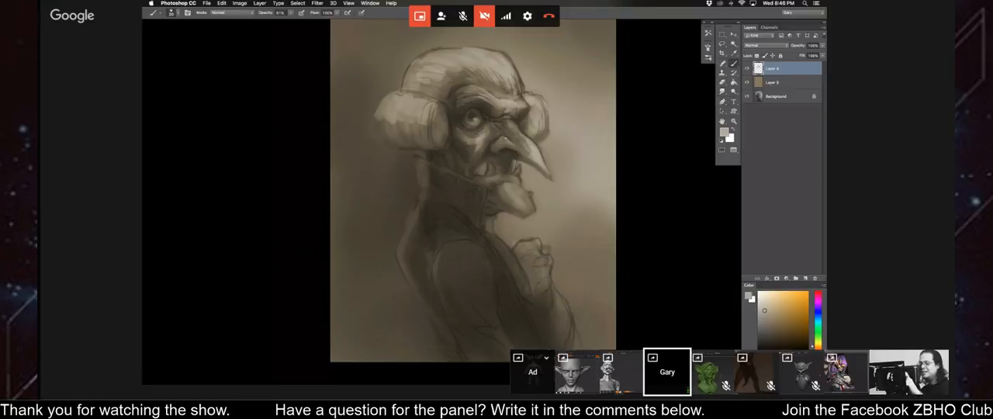
{"action": "left_click", "coordinate": [496, 128], "text": "alt"}
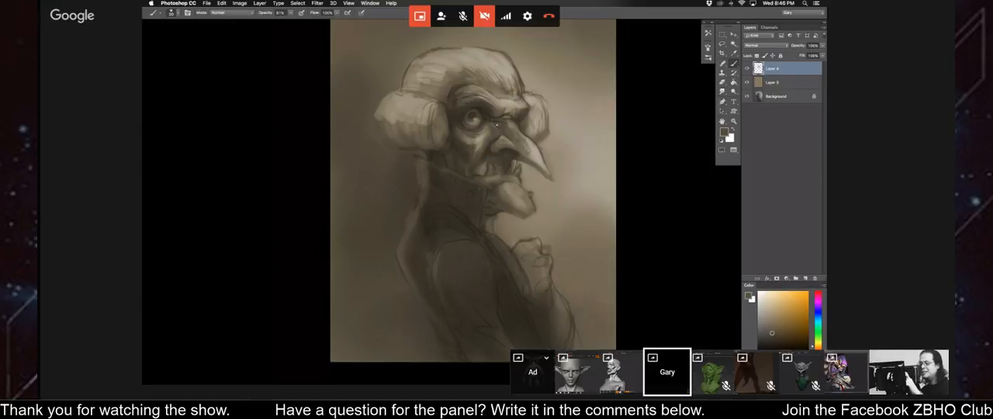
{"action": "left_click", "coordinate": [498, 124], "text": "alt"}
{"action": "key", "text": "super+minus"}
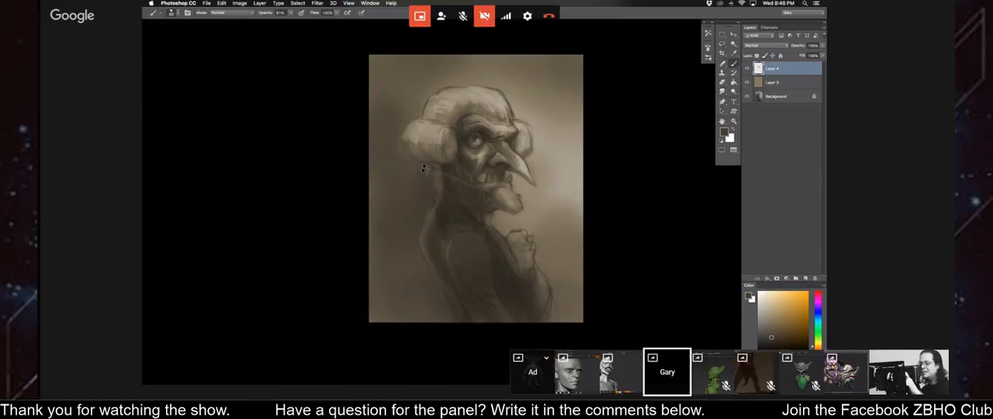
{"action": "key", "text": "super+shift+h"}
{"action": "left_click_drag", "start_coordinate": [413, 189], "coordinate": [415, 178]}
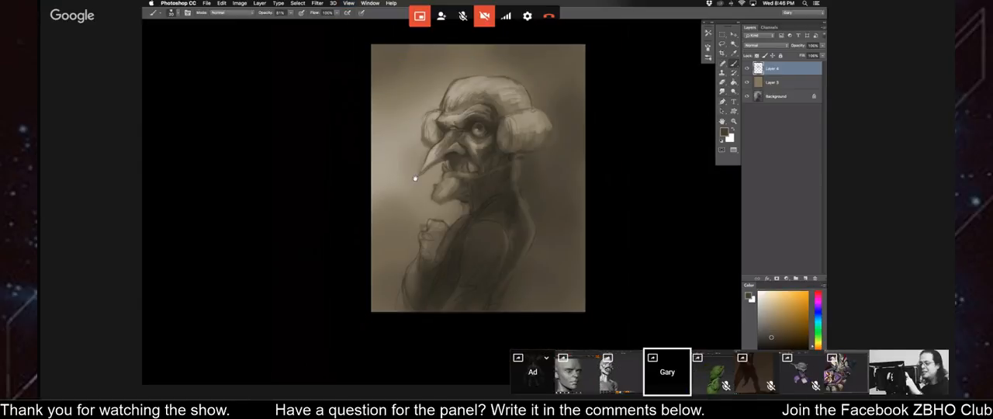
Paint the jaw and neck area beneath the side hair with a chin mid-tone and a sampled dark tone.
{"action": "key", "text": "super+plus"}
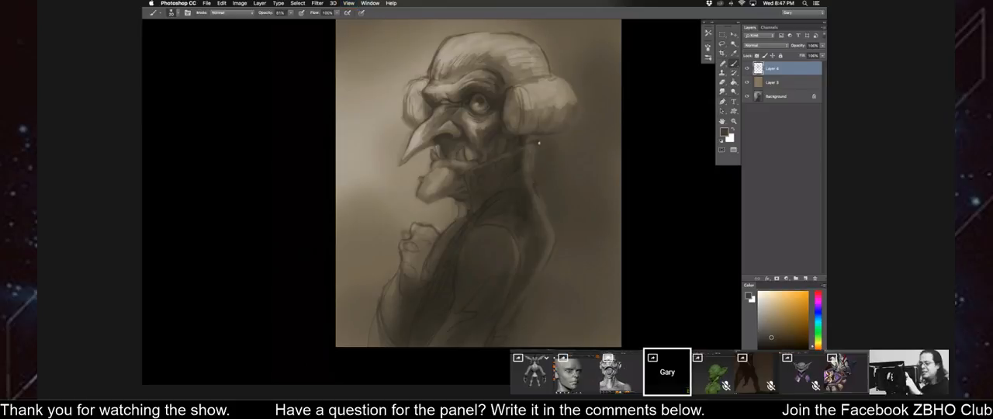
{"action": "left_click", "coordinate": [440, 177], "text": "alt"}
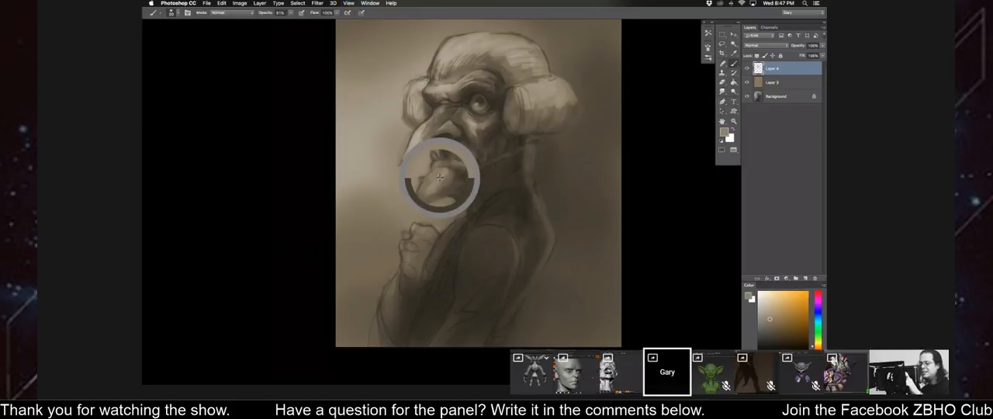
{"action": "left_click", "coordinate": [519, 140], "text": "alt"}
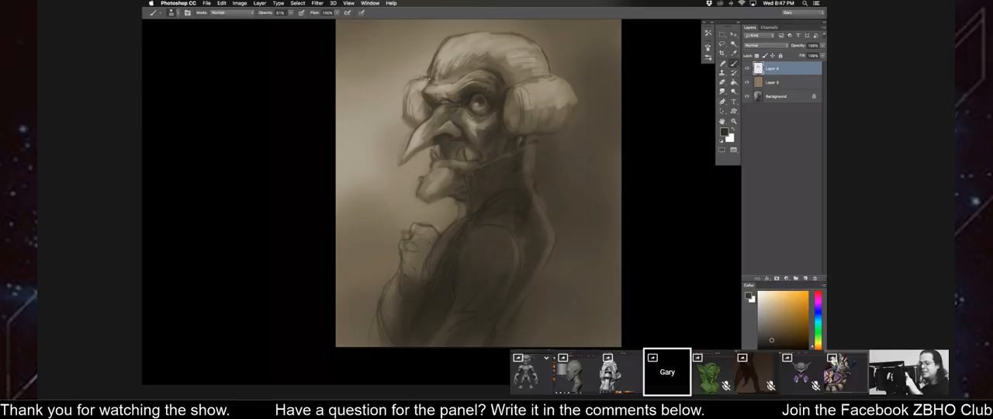
{"action": "key", "text": "super+0"}
{"action": "key", "text": "super+minus"}
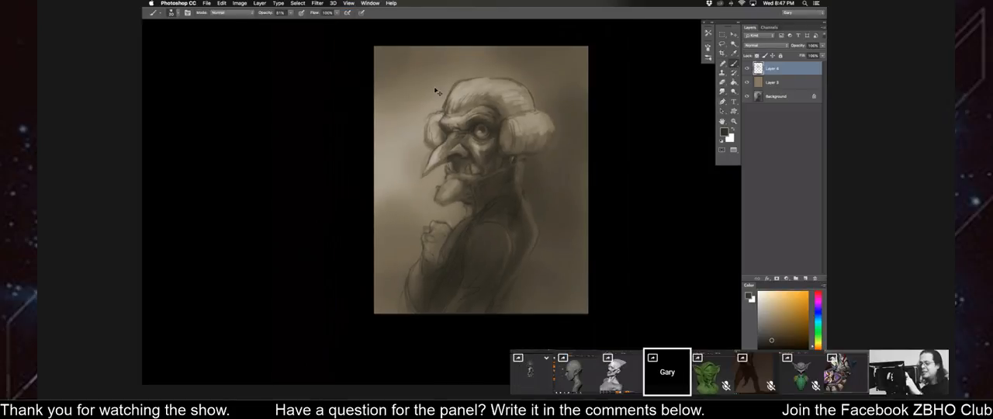
Paint the forehead wrinkles above the brow with sampled browns and a smaller brush.
{"action": "key", "text": "super+equal"}
{"action": "left_click", "coordinate": [452, 100], "text": "alt"}
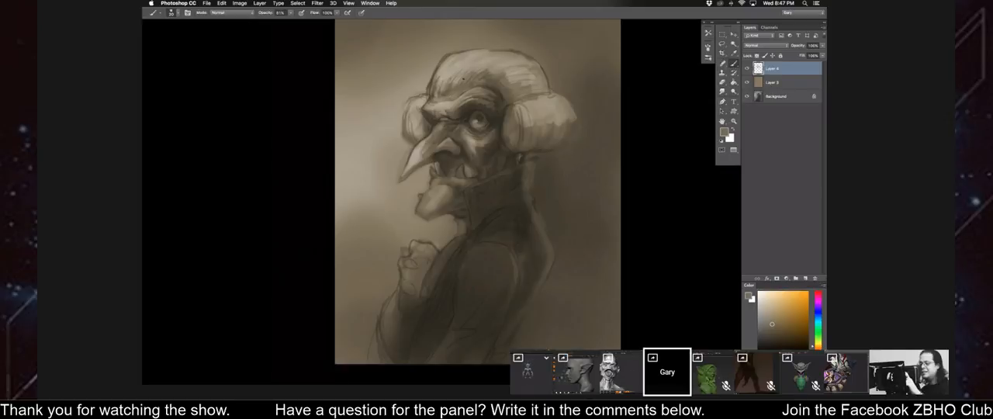
{"action": "key", "text": "bracketleft"}
{"action": "key", "text": "bracketleft"}
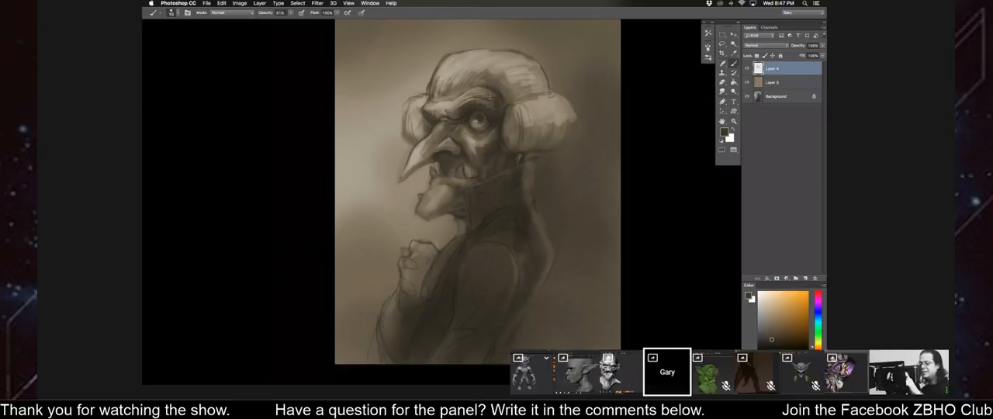
{"action": "left_click_drag", "start_coordinate": [479, 93], "coordinate": [489, 97]}
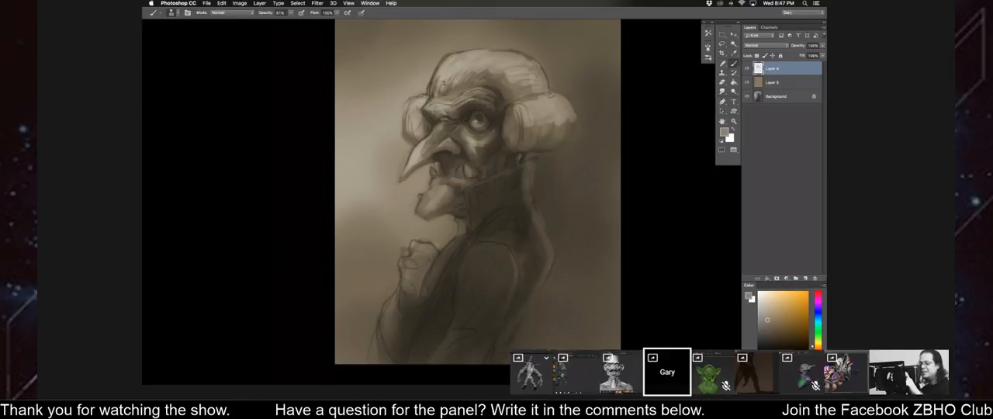
Lighten the forehead and brow folds with a pale tone and a mid-tone sampled beside the nose, enlarging the brush.
{"action": "key", "text": "]"}
{"action": "left_click", "coordinate": [764, 311]}
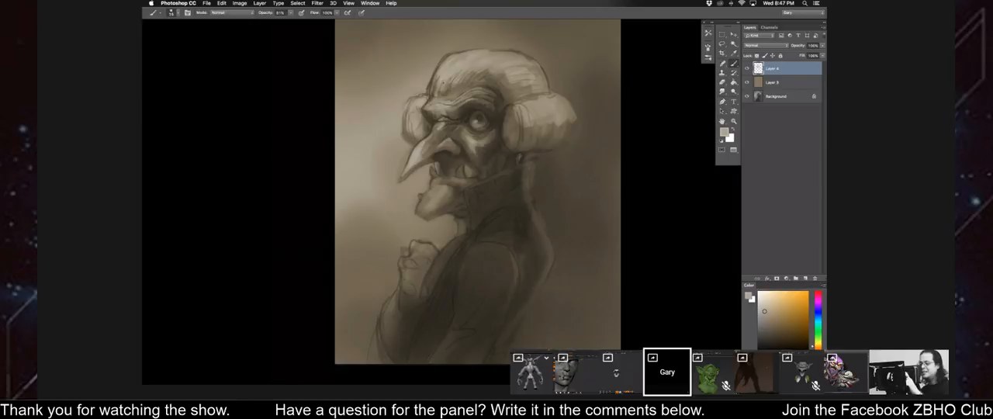
{"action": "left_click", "coordinate": [462, 130], "text": "alt"}
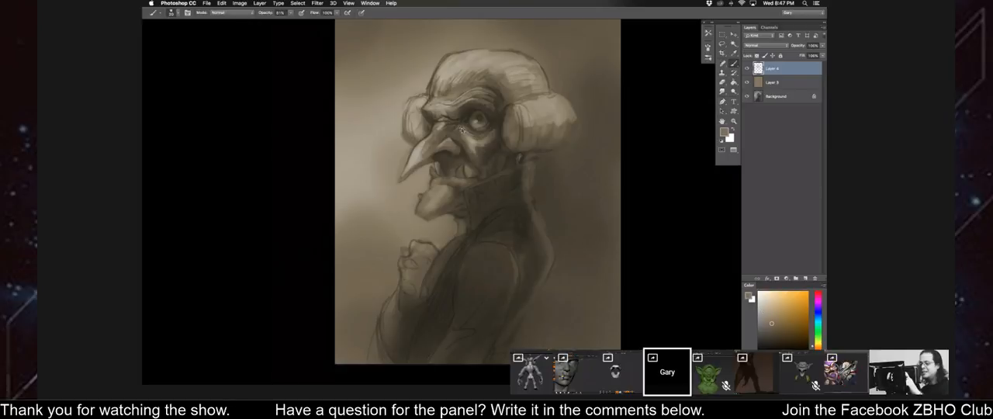
{"action": "key", "text": "bracketright"}
{"action": "key", "text": "bracketright"}
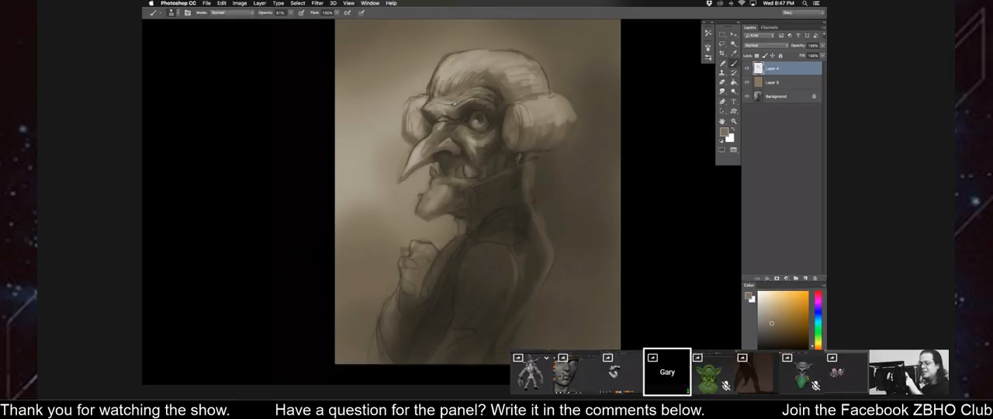
Shade the eye socket, temple and hair edges beside the face with sampled dark and mid browns.
{"action": "left_click", "coordinate": [486, 128], "text": "alt"}
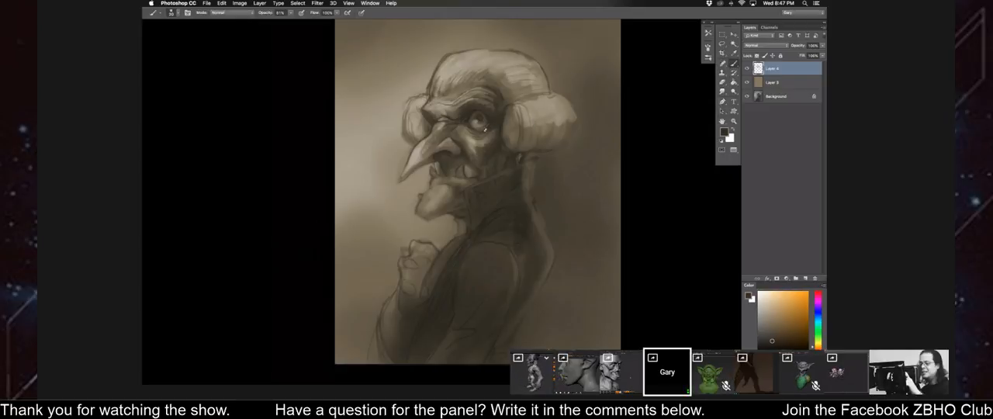
{"action": "left_click", "coordinate": [487, 112], "text": "alt"}
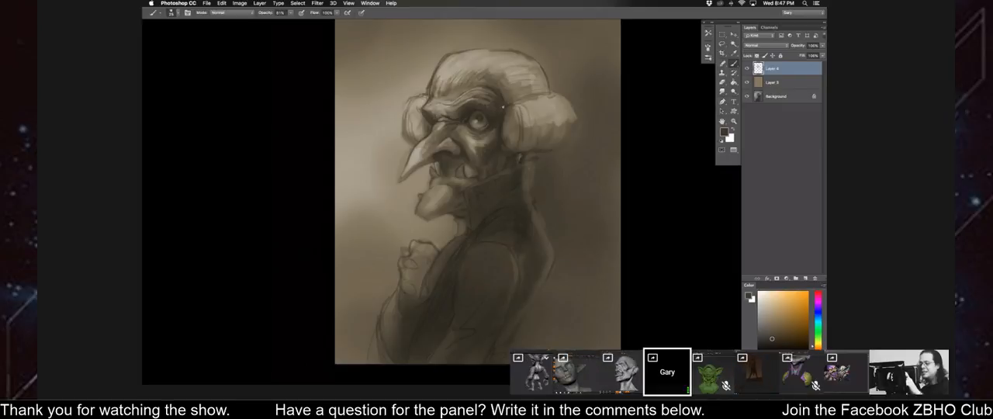
{"action": "left_click", "coordinate": [507, 115], "text": "alt"}
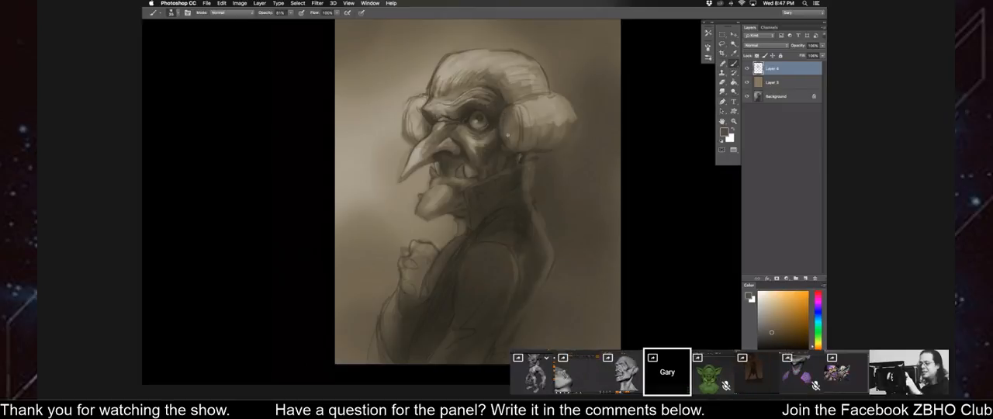
{"action": "left_click", "coordinate": [424, 122], "text": "alt"}
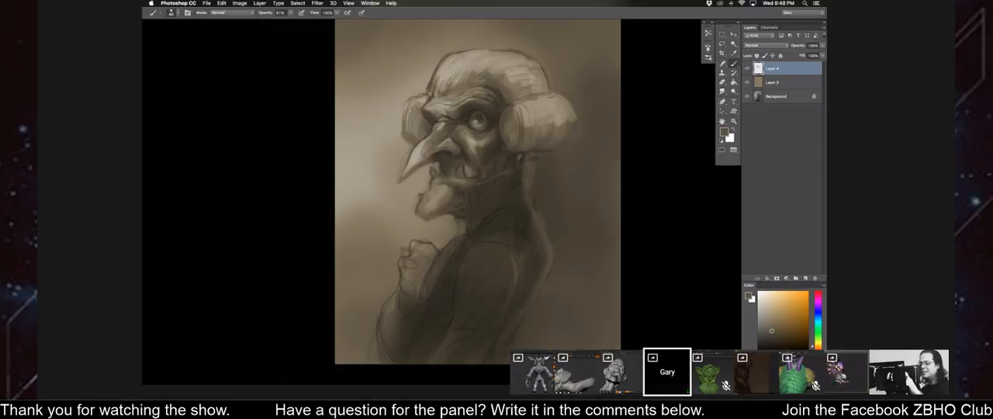
Flip the canvas horizontally and darken the collar and coat with a dark tone.
{"action": "key", "text": "super+minus"}
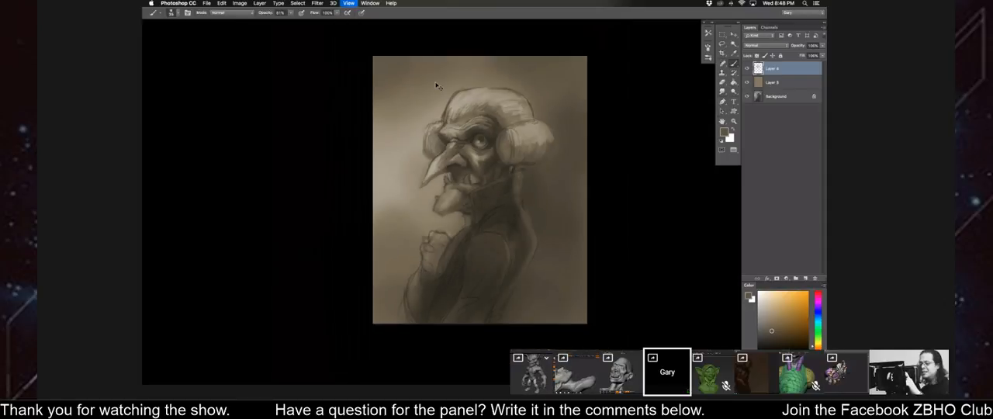
{"action": "key", "text": "super+minus"}
{"action": "key", "text": "super+shift+h"}
{"action": "key", "text": "super+equal"}
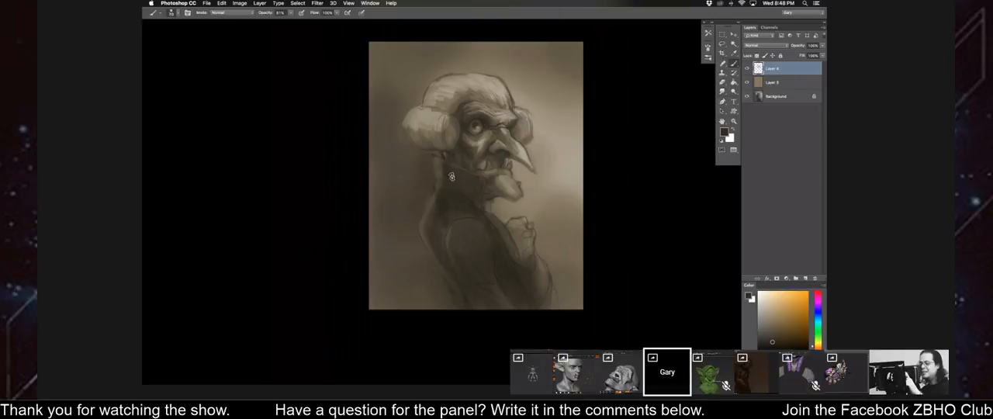
{"action": "left_click", "coordinate": [482, 124], "text": "alt"}
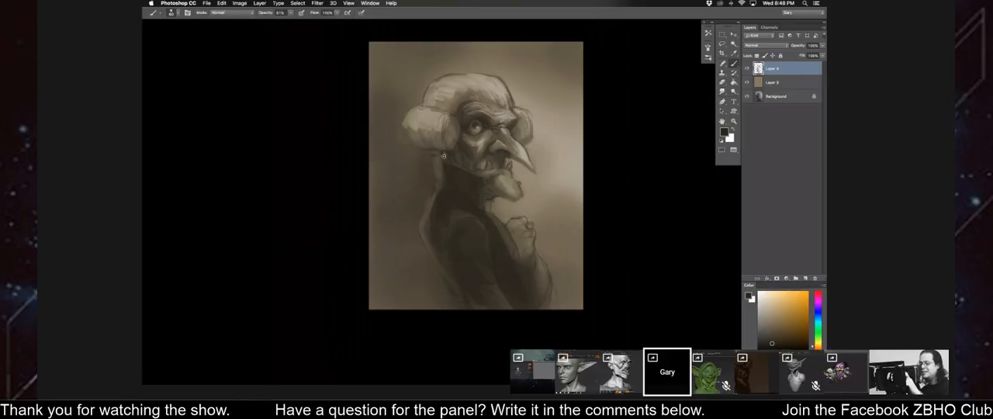
Deepen the shadows along the coat's back and sleeve with a larger brush.
{"action": "key", "text": "super+equal"}
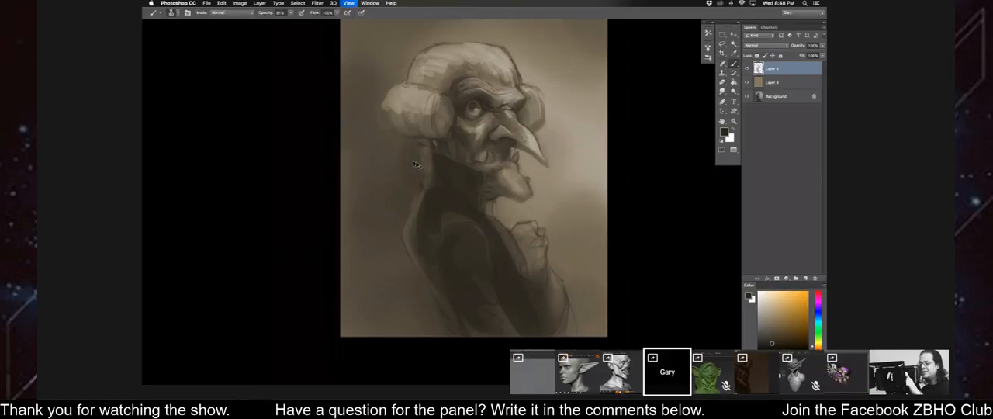
{"action": "key", "text": "super+equal"}
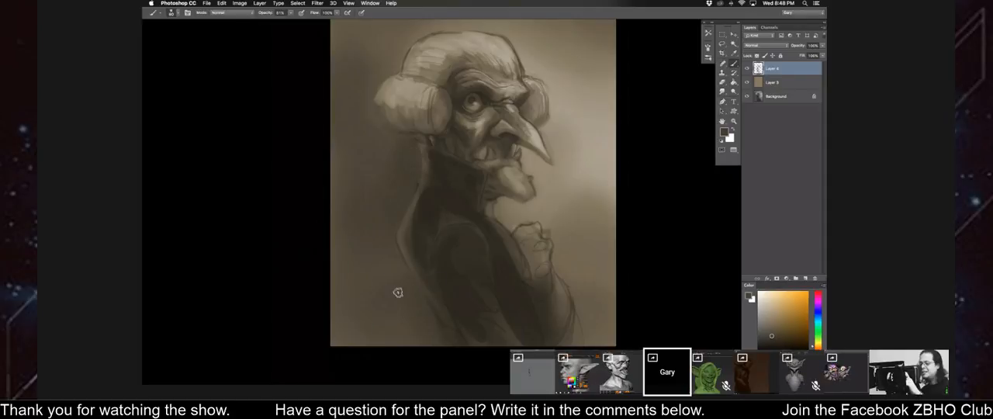
{"action": "key", "text": "bracketright"}
{"action": "key", "text": "bracketright"}
{"action": "key", "text": "bracketright"}
{"action": "key", "text": "bracketright"}
{"action": "key", "text": "bracketright"}
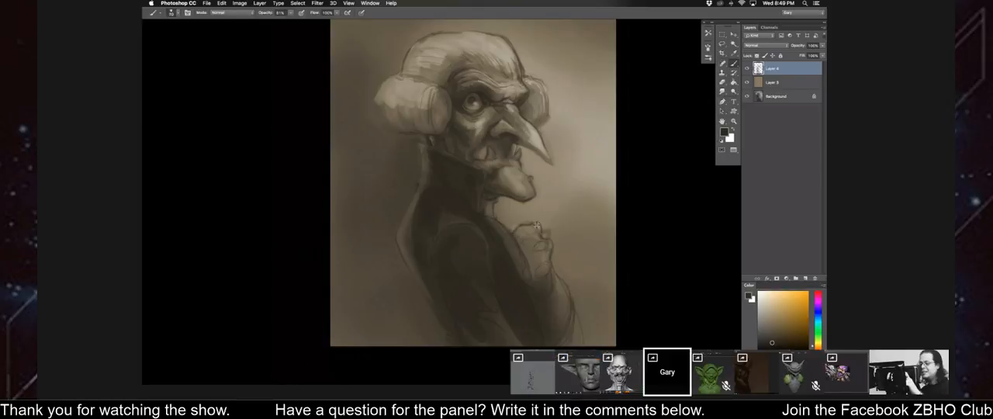
Brighten the bridge and side of the long nose with sampled light tones and a larger brush.
{"action": "left_click", "coordinate": [525, 137], "text": "alt"}
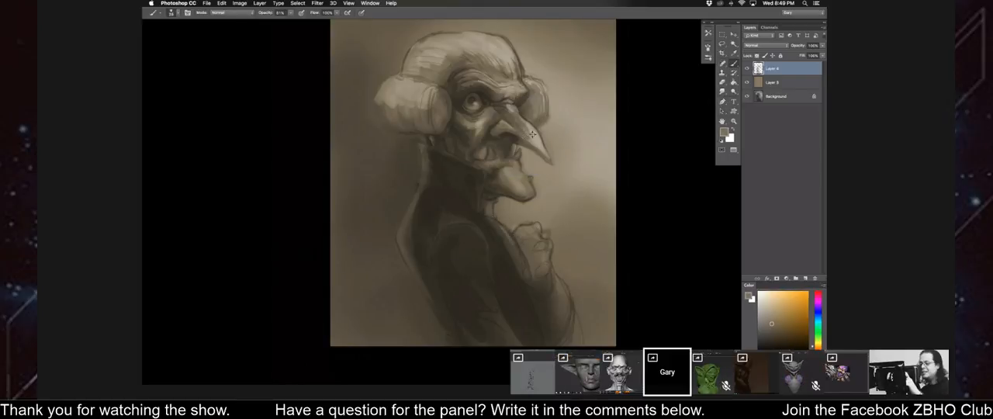
{"action": "left_click", "coordinate": [532, 137], "text": "alt"}
{"action": "key", "text": "bracketright"}
{"action": "left_click_drag", "start_coordinate": [526, 125], "coordinate": [526, 124]}
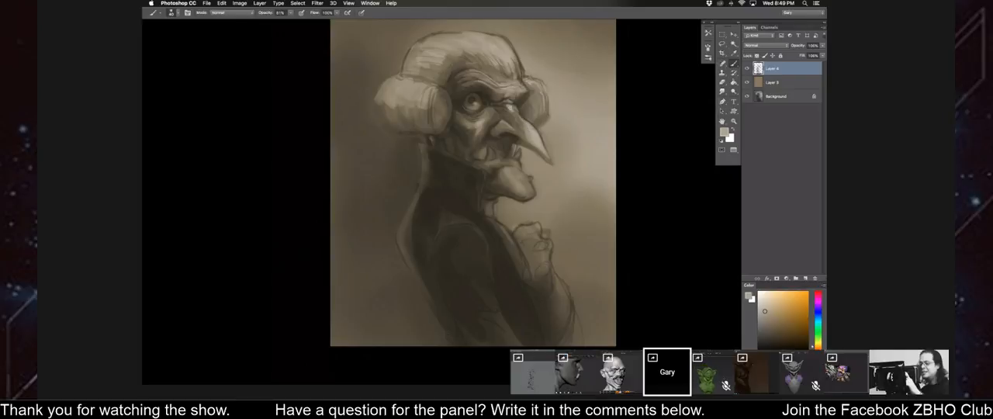
{"action": "left_click", "coordinate": [530, 131], "text": "alt"}
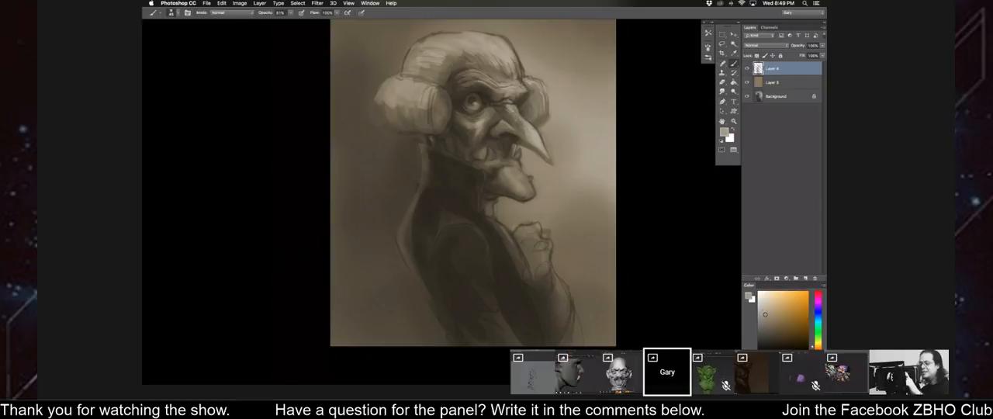
Add a new layer and paint a dark hair bow behind the neck under the wig's side curl.
{"action": "key", "text": "Tab"}
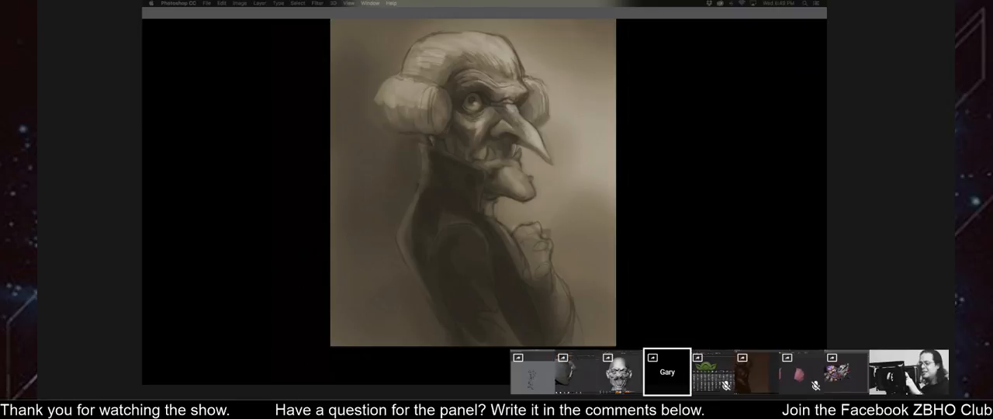
{"action": "key", "text": "Tab"}
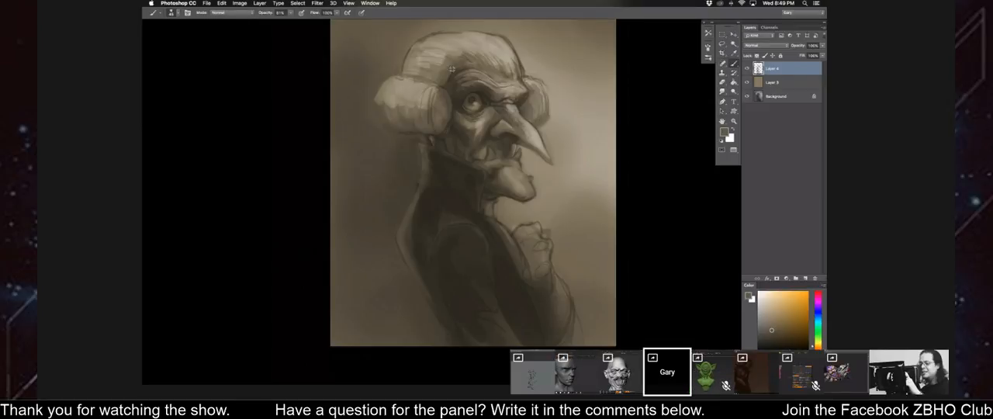
{"action": "left_click", "coordinate": [475, 97], "text": "alt"}
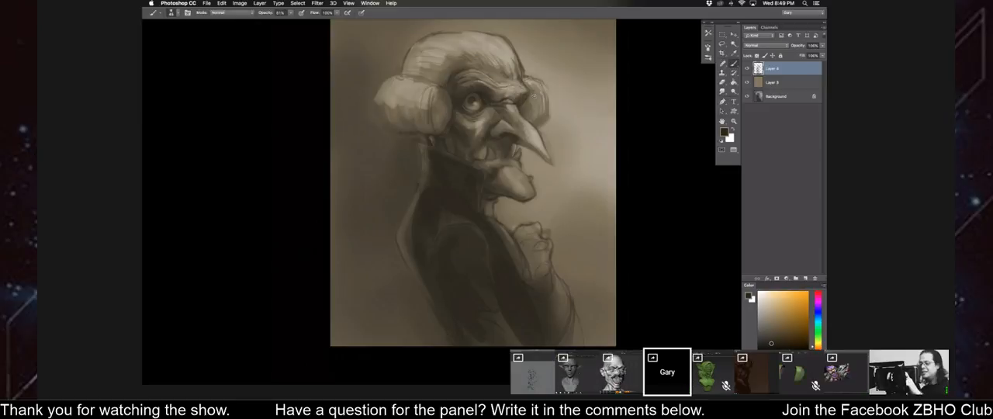
{"action": "left_click", "coordinate": [805, 277]}
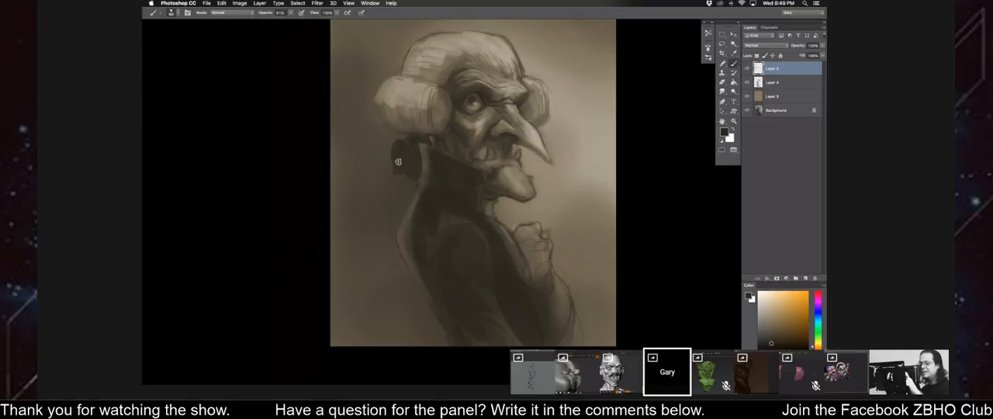
Paint a light ponytail hanging below the bow and define its edges with sampled light, mid and dark tones.
{"action": "left_click", "coordinate": [414, 107], "text": "alt"}
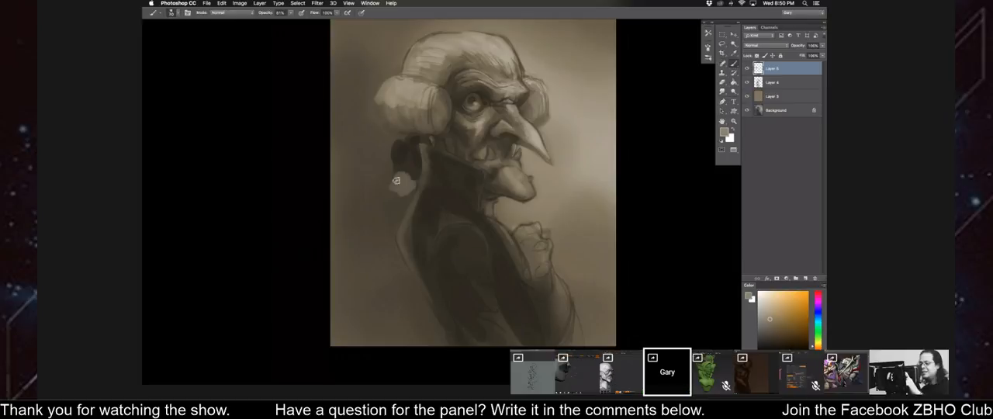
{"action": "mouse_move", "coordinate": [389, 194]}
{"action": "left_mouse_down"}
{"action": "mouse_move", "coordinate": [403, 185]}
{"action": "mouse_move", "coordinate": [388, 207]}
{"action": "left_mouse_up"}
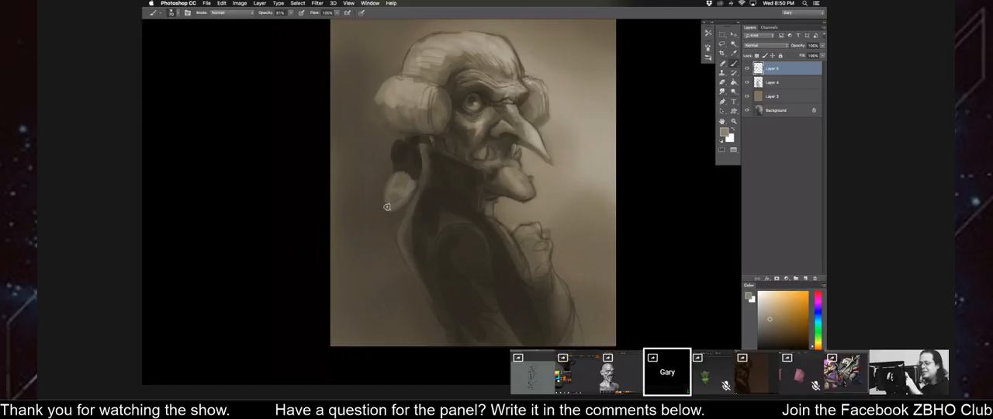
{"action": "left_click", "coordinate": [388, 172], "text": "alt"}
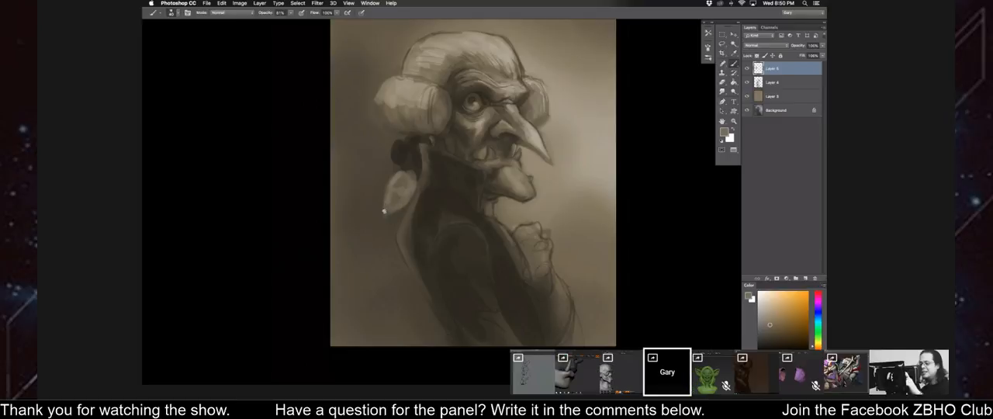
{"action": "left_click", "coordinate": [416, 143], "text": "alt"}
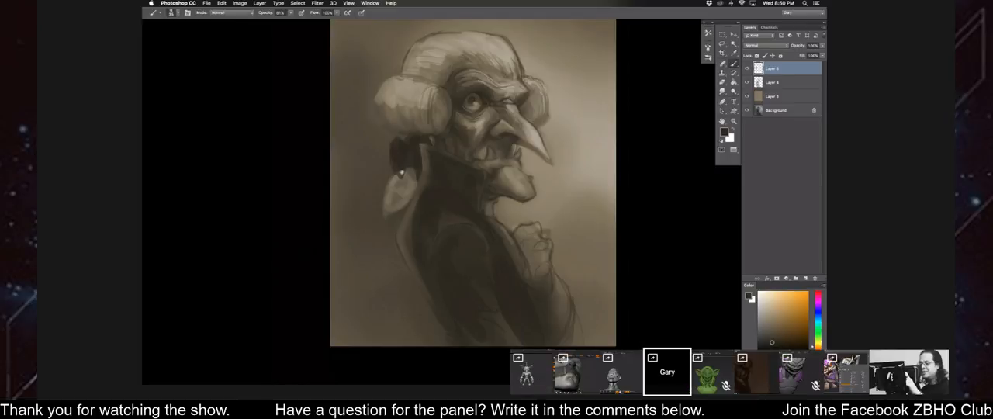
{"action": "left_click", "coordinate": [404, 122], "text": "alt"}
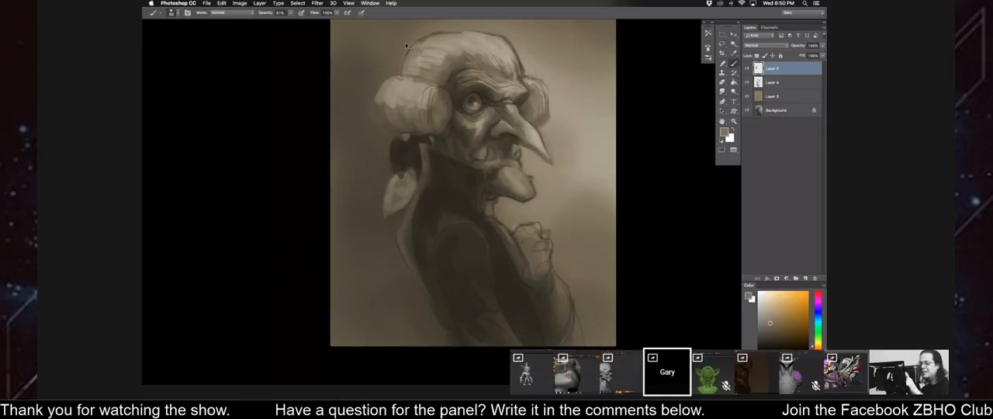
Flip the canvas horizontally and refine the bow, ponytail and back collar edges with a smaller brush and dark tones.
{"action": "key", "text": "super+f"}
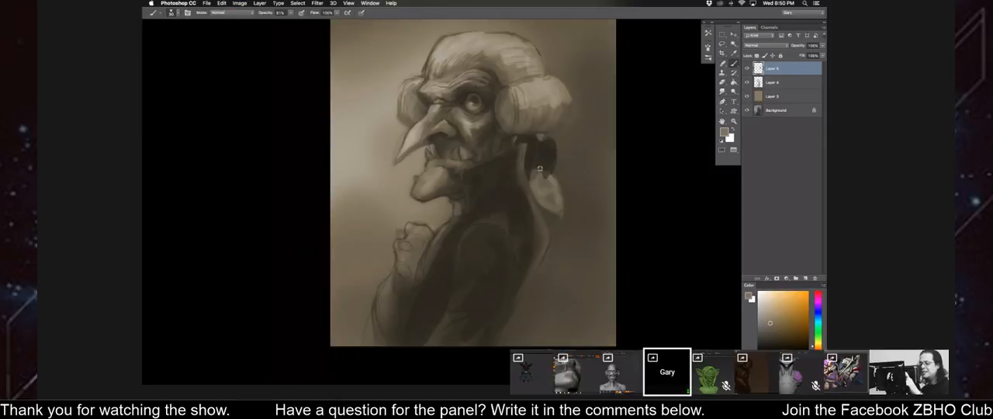
{"action": "left_click", "coordinate": [554, 161], "text": "alt"}
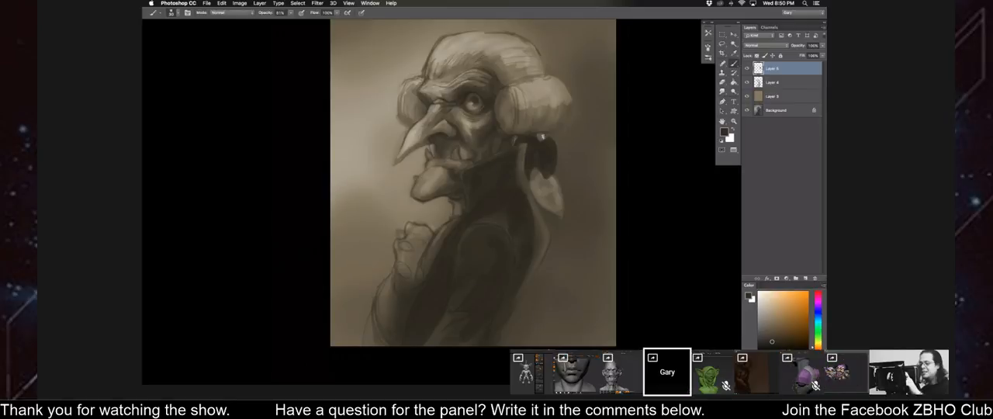
{"action": "left_click", "coordinate": [532, 202], "text": "alt"}
{"action": "key", "text": "["}
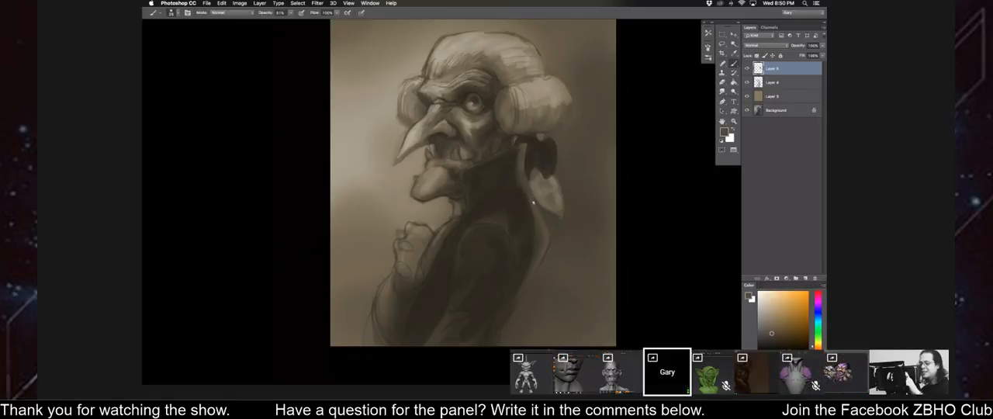
{"action": "left_click", "coordinate": [770, 340]}
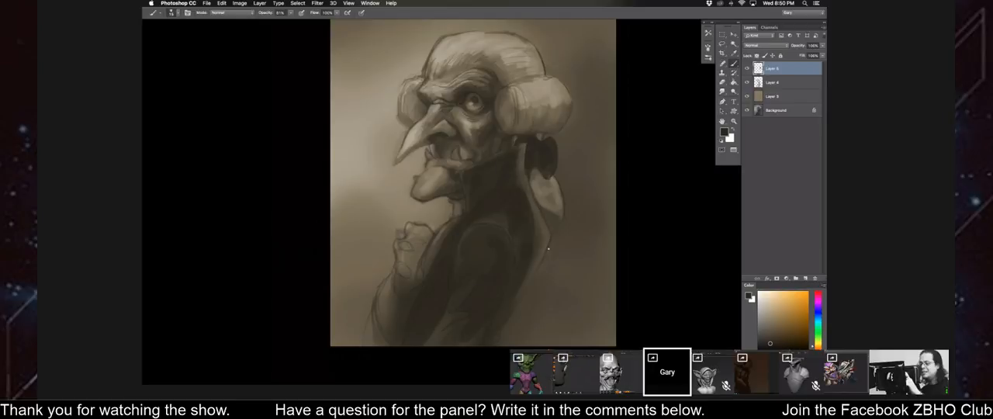
Flip the canvas horizontally and define the lower teeth and mouth with sampled light and dark tones.
{"action": "left_click_drag", "start_coordinate": [358, 273], "coordinate": [388, 261]}
{"action": "key", "text": "shift+super+h"}
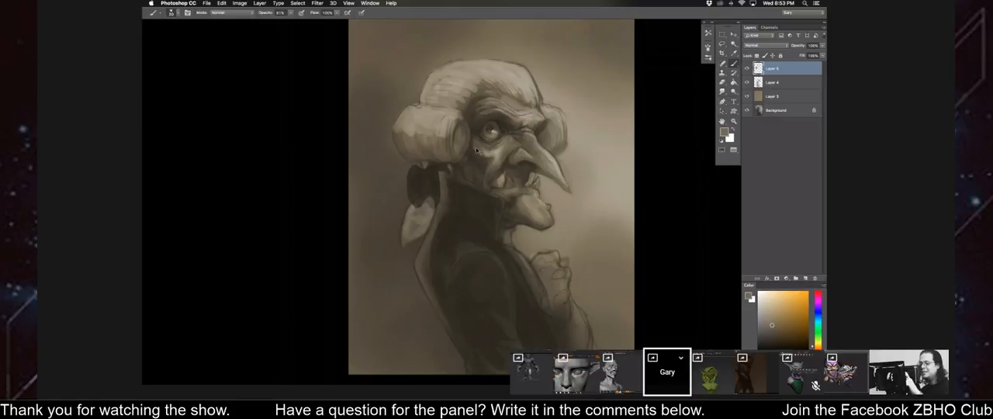
{"action": "key", "text": "super+plus"}
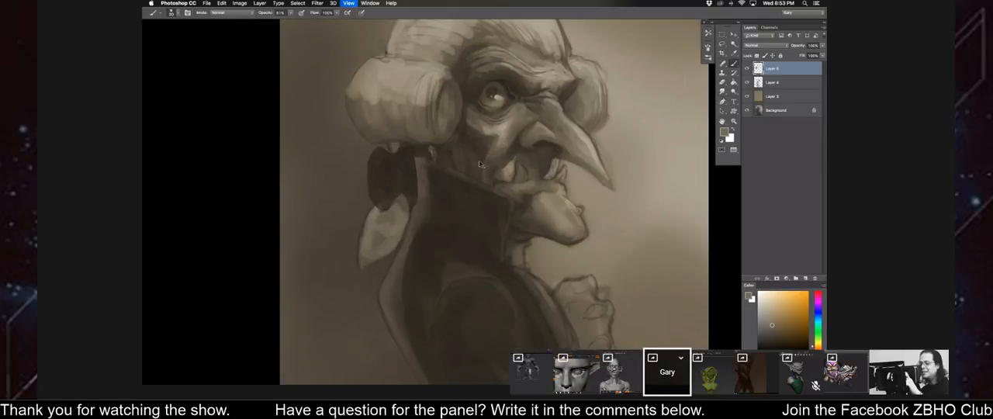
{"action": "left_click", "coordinate": [520, 167], "text": "alt"}
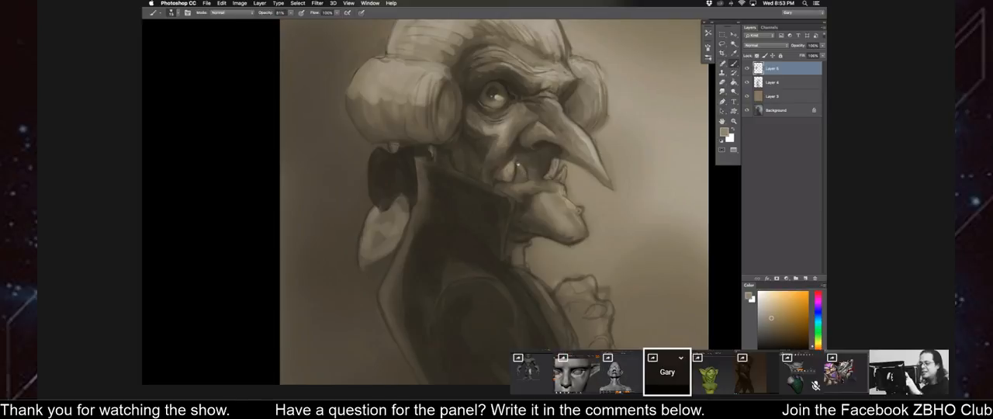
{"action": "left_click", "coordinate": [540, 162], "text": "alt"}
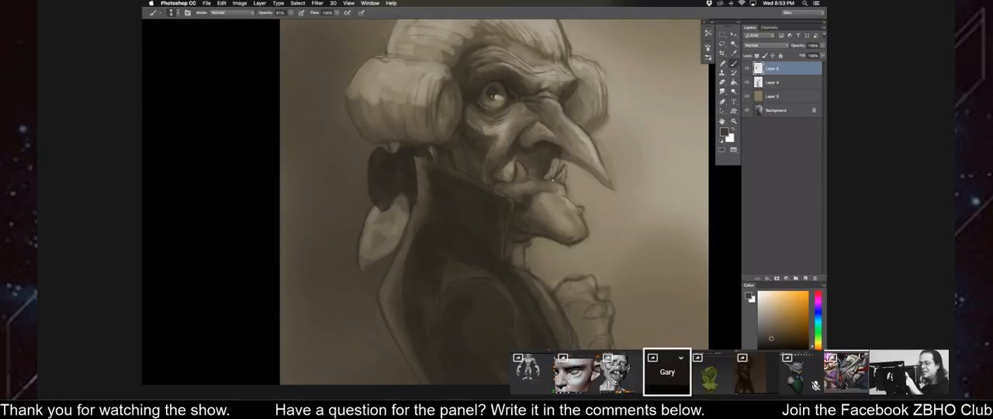
Refine the side of the long nose with sampled light tones and darken the creases between the brow and nose bridge.
{"action": "left_click", "coordinate": [588, 139], "text": "alt"}
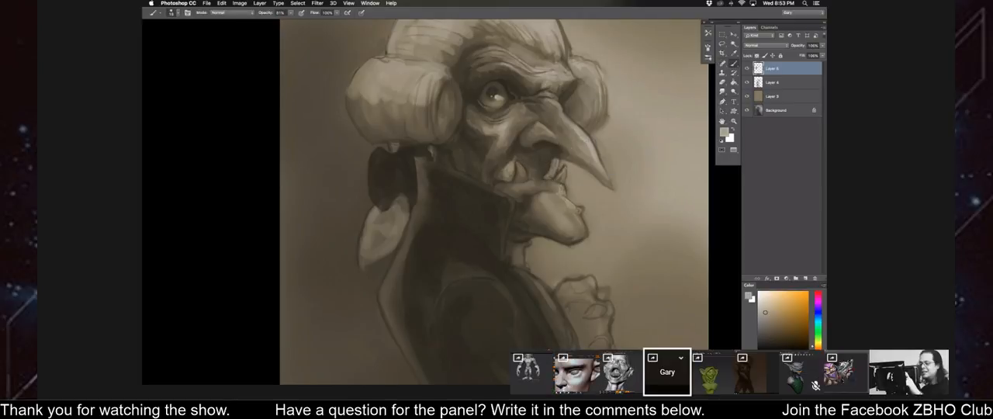
{"action": "left_click", "coordinate": [580, 136], "text": "alt"}
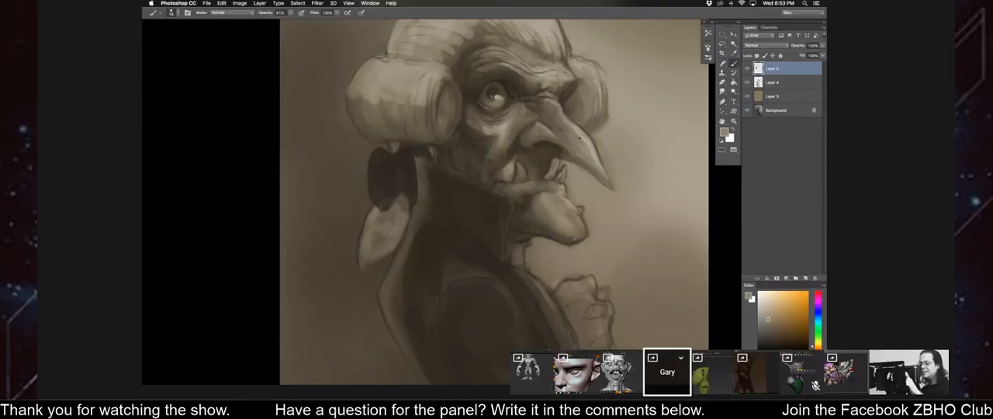
{"action": "left_click", "coordinate": [585, 142], "text": "alt"}
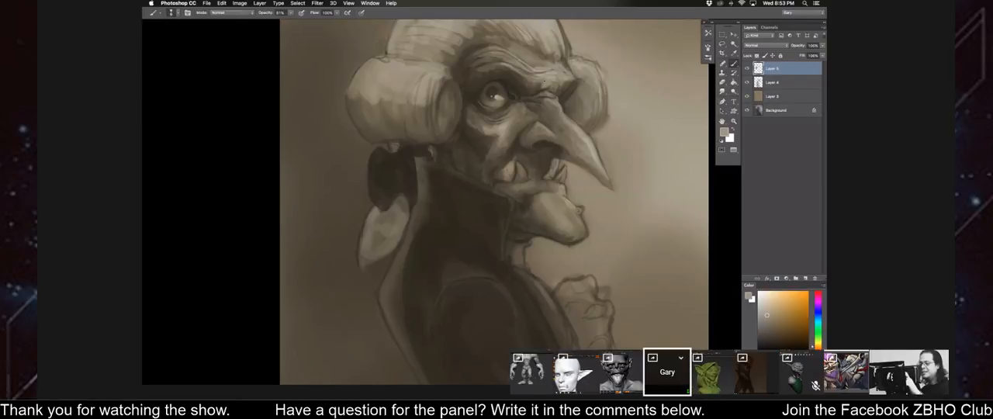
{"action": "left_click", "coordinate": [538, 92], "text": "alt"}
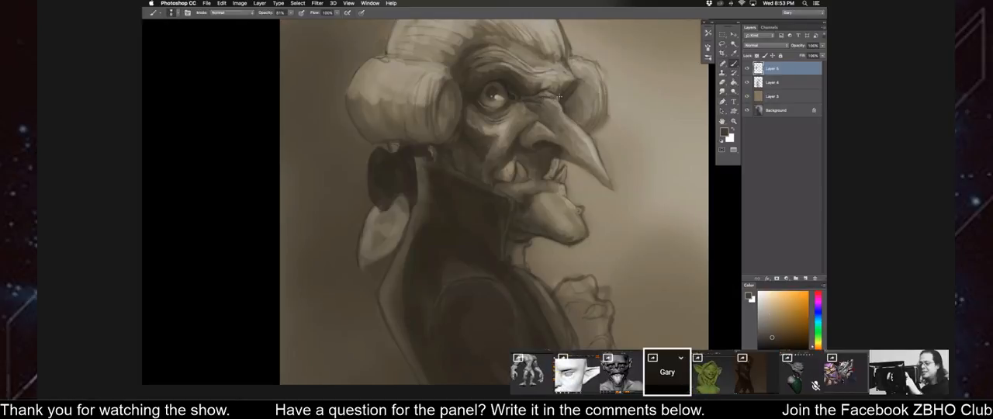
{"action": "key", "text": "super+minus"}
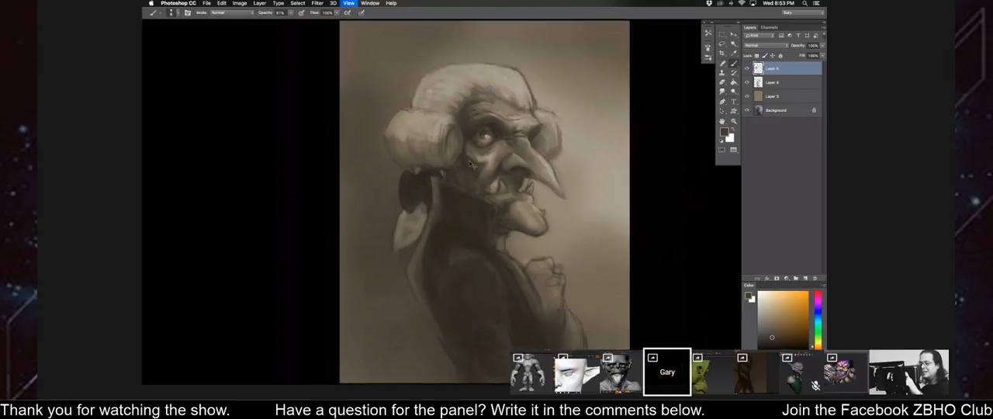
Refine the shading of the wide-open eye with a dark tone.
{"action": "key", "text": "super+plus"}
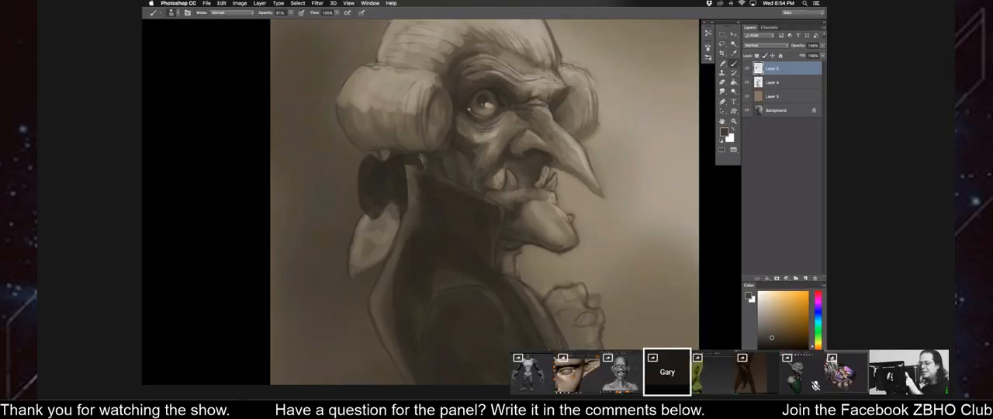
{"action": "left_click_drag", "start_coordinate": [473, 104], "coordinate": [477, 111]}
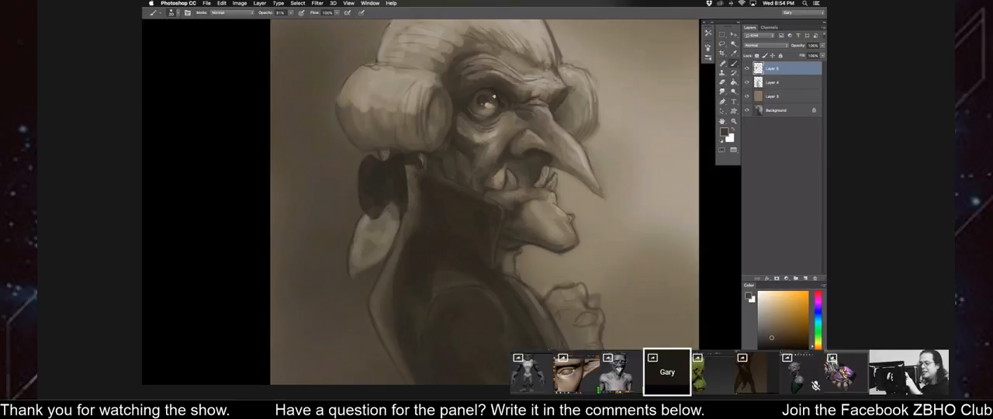
{"action": "key", "text": "super+0"}
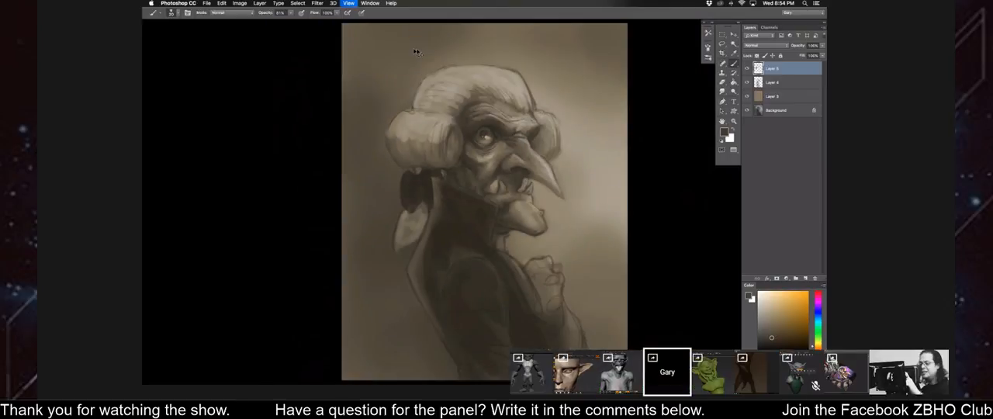
Flip the canvas horizontally and refine the wig's front edge and forehead hairline with sampled light and dark tones.
{"action": "key", "text": "super+shift+h"}
{"action": "left_click", "coordinate": [445, 79], "text": "alt"}
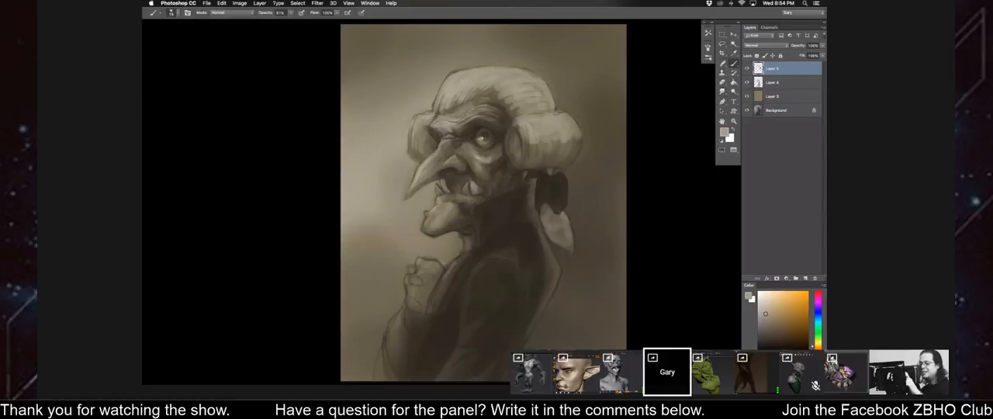
{"action": "left_click", "coordinate": [469, 101], "text": "alt"}
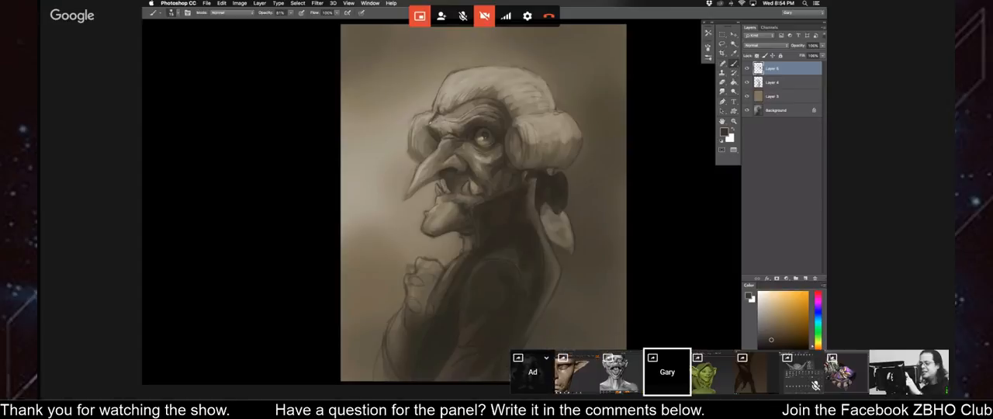
{"action": "left_click", "coordinate": [431, 116], "text": "alt"}
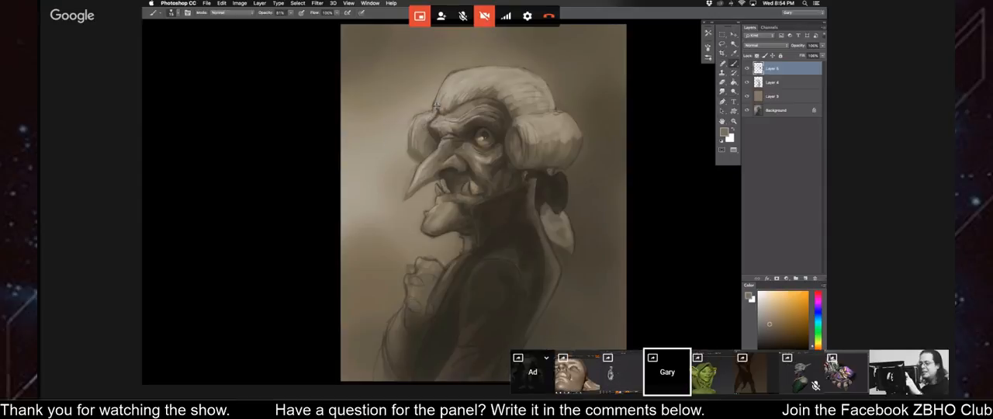
{"action": "left_click", "coordinate": [437, 138], "text": "alt"}
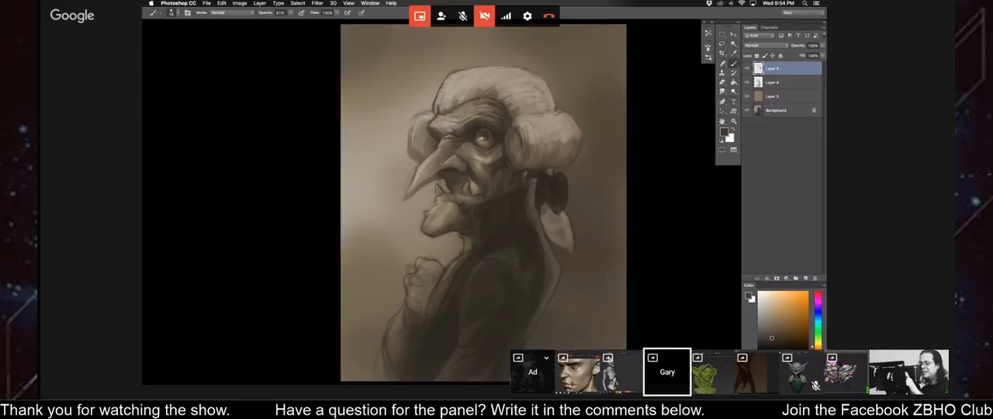
{"action": "left_click", "coordinate": [457, 75], "text": "alt"}
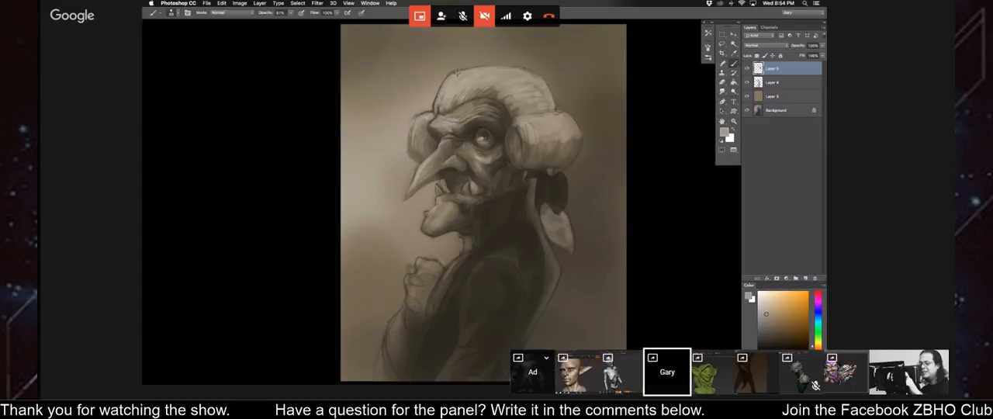
Refine the outline of the raised fist with sampled dark and mid brown tones.
{"action": "left_click_drag", "start_coordinate": [375, 201], "coordinate": [433, 98]}
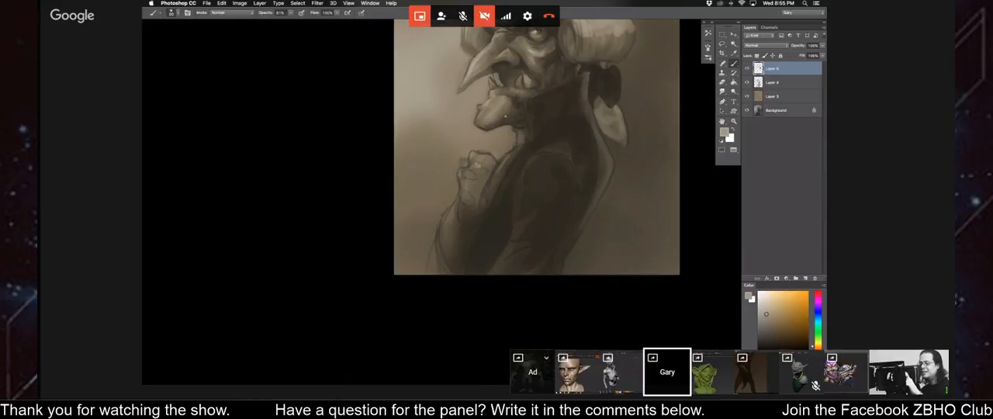
{"action": "left_click", "coordinate": [512, 115], "text": "alt"}
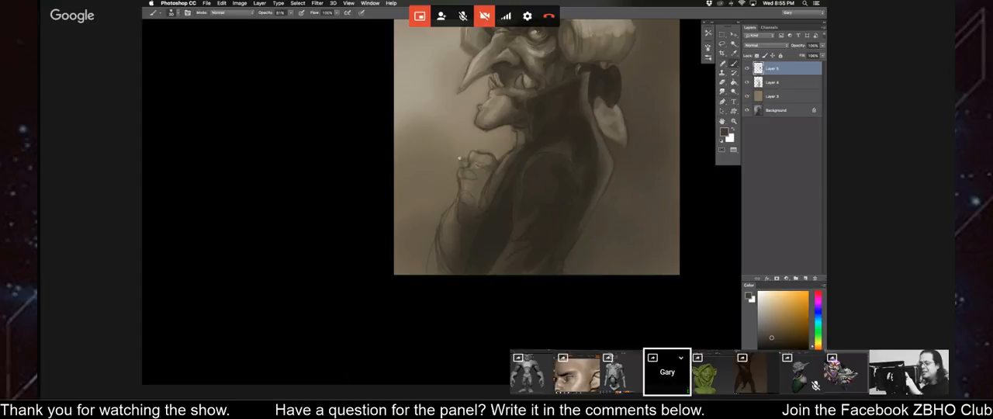
{"action": "left_click", "coordinate": [464, 158], "text": "alt"}
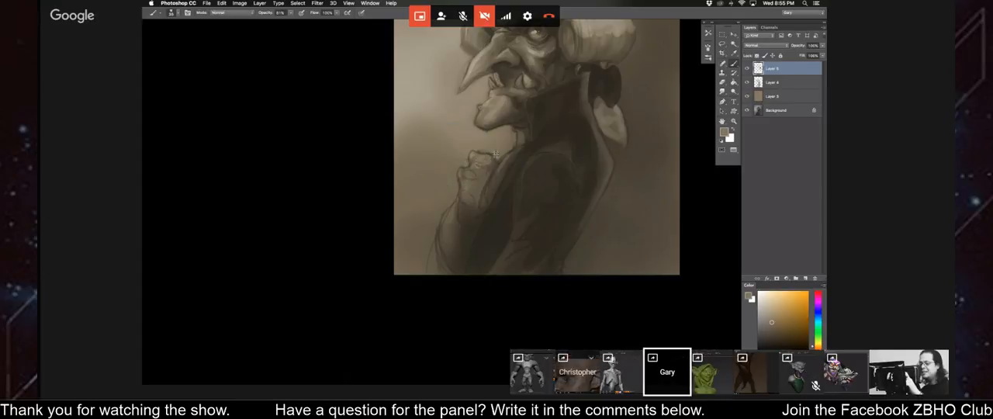
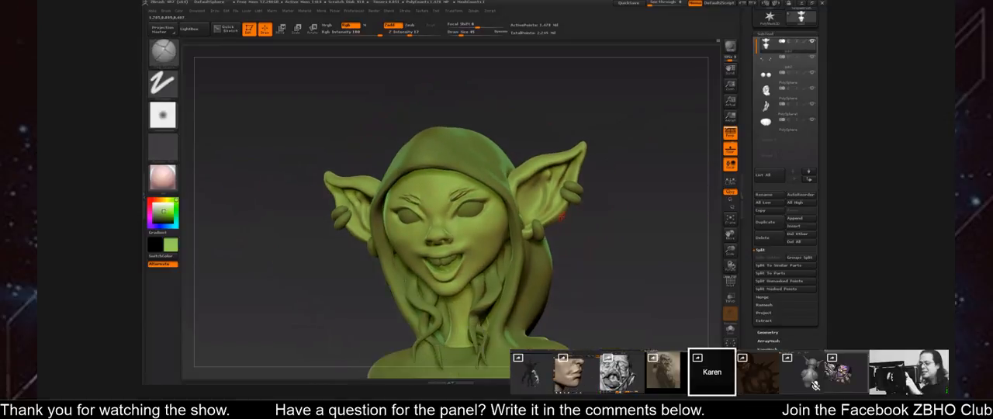
Face the hooded goblin girl's head forward and choose a recent sculpting brush for the eyebrow area.
{"action": "left_click_drag", "start_coordinate": [503, 202], "coordinate": [497, 205]}
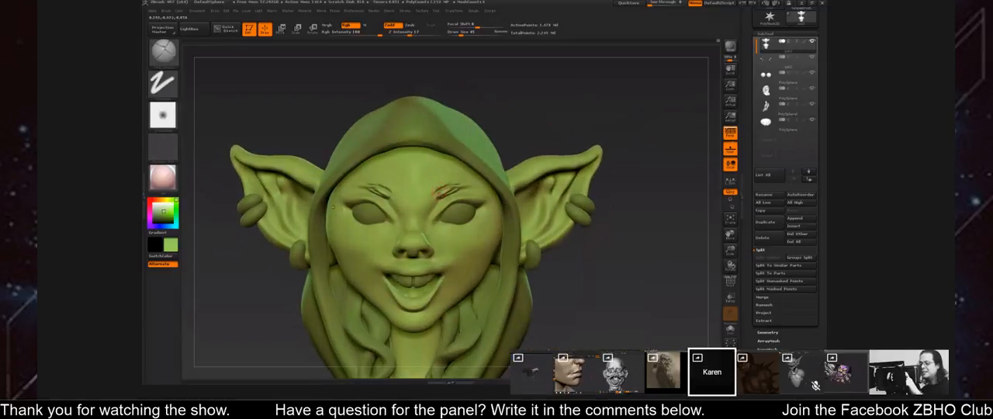
{"action": "key", "text": "b"}
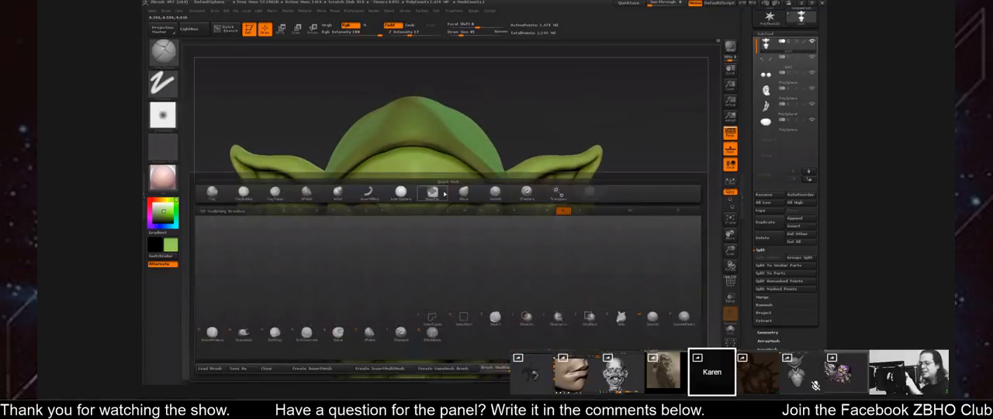
{"action": "left_click", "coordinate": [442, 194]}
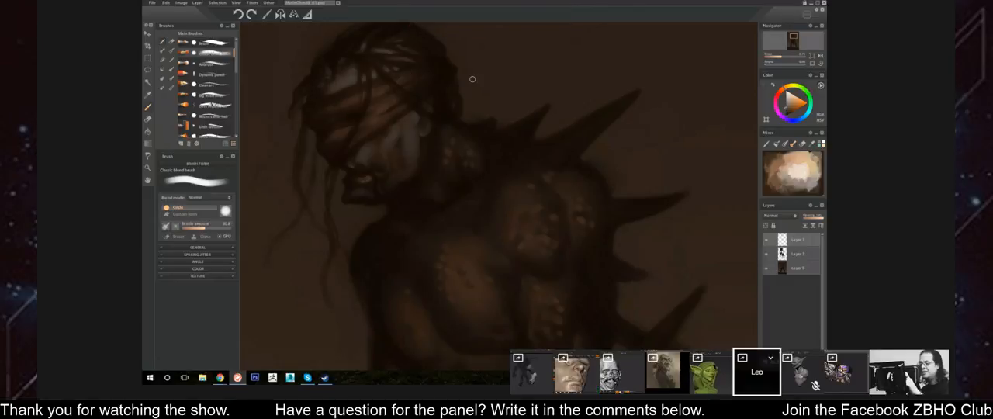
Switch to the blindfolded, spiked figure painting and examine the whole figure and its head and shoulders.
{"action": "left_click", "coordinate": [778, 57]}
{"action": "left_click_drag", "start_coordinate": [779, 60], "coordinate": [775, 62]}
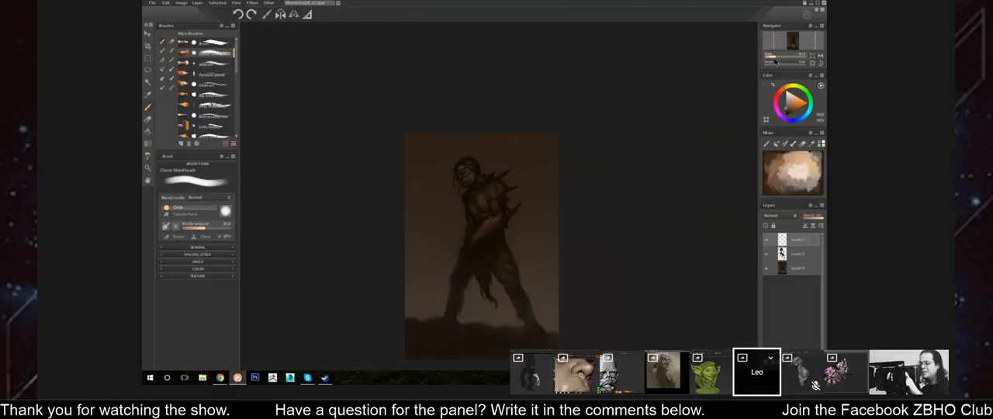
{"action": "left_click_drag", "start_coordinate": [776, 59], "coordinate": [782, 58]}
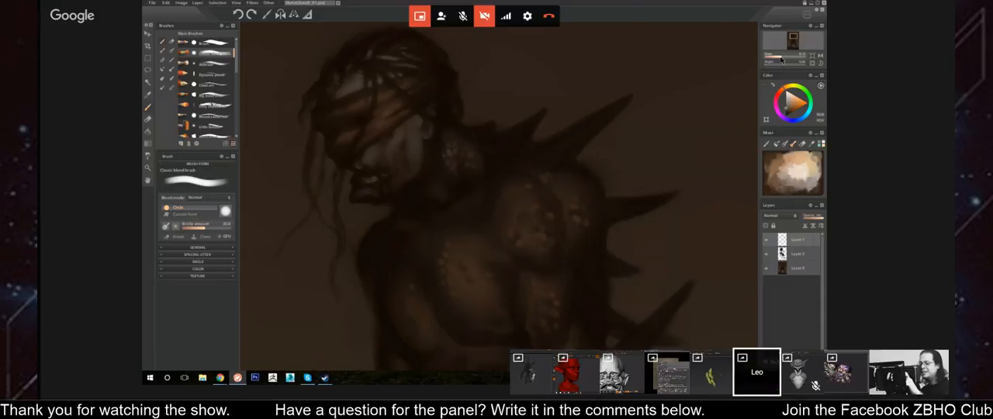
{"action": "left_click_drag", "start_coordinate": [782, 59], "coordinate": [772, 61]}
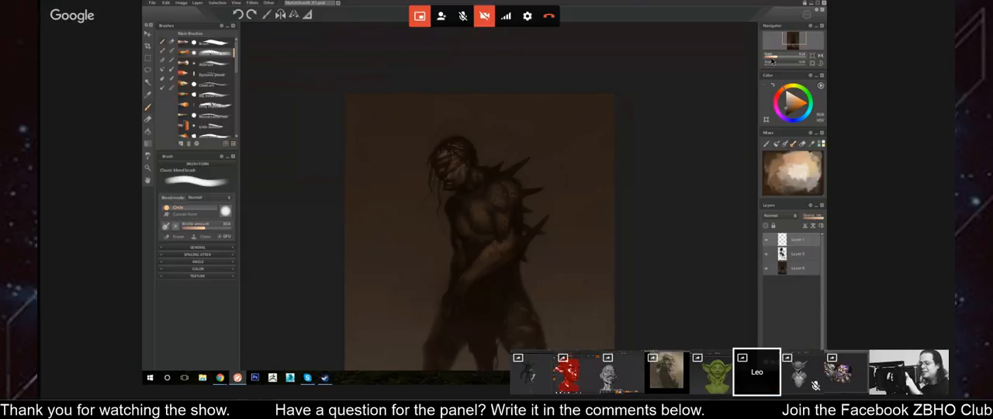
{"action": "left_click_drag", "start_coordinate": [776, 59], "coordinate": [782, 59]}
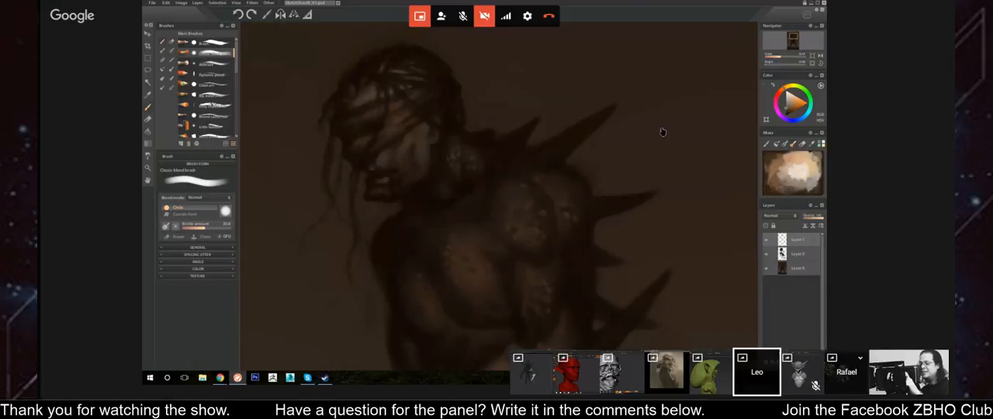
{"action": "left_click_drag", "start_coordinate": [663, 133], "coordinate": [612, 90]}
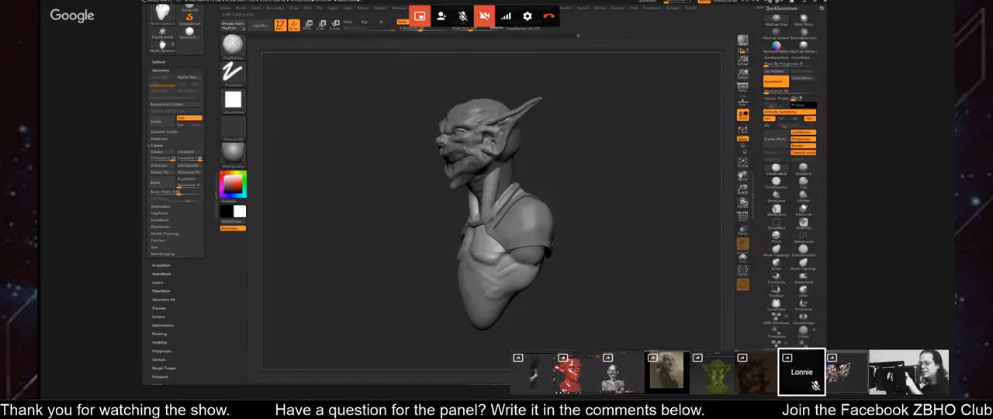
Smooth the goblin bust's chest muscles below the vest edge and sculpt symmetrical nipples with an adjusted brush size.
{"action": "mouse_move", "coordinate": [594, 307]}
{"action": "left_mouse_down"}
{"action": "mouse_move", "coordinate": [607, 305]}
{"action": "mouse_move", "coordinate": [590, 288]}
{"action": "mouse_move", "coordinate": [490, 273]}
{"action": "left_mouse_up"}
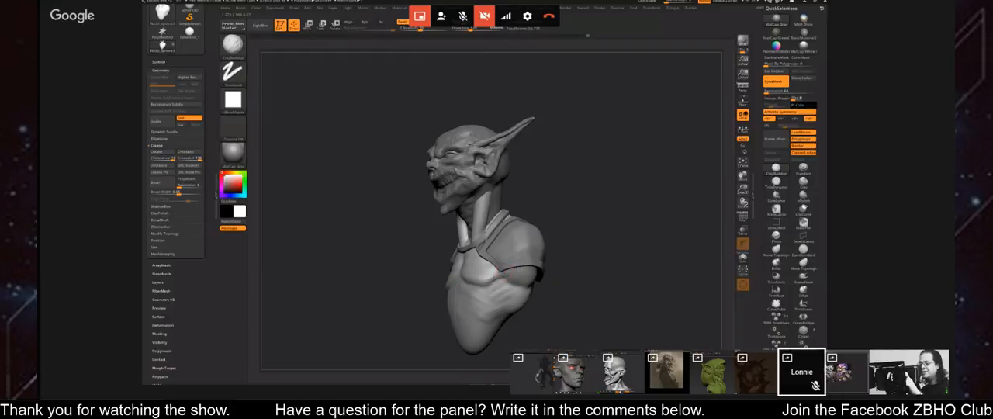
{"action": "key", "text": "shift"}
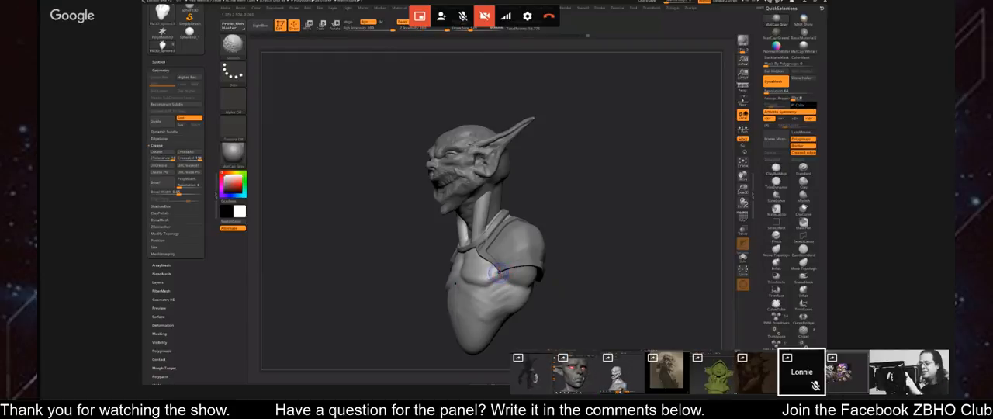
{"action": "left_click_drag", "start_coordinate": [499, 272], "coordinate": [485, 279], "text": "shift"}
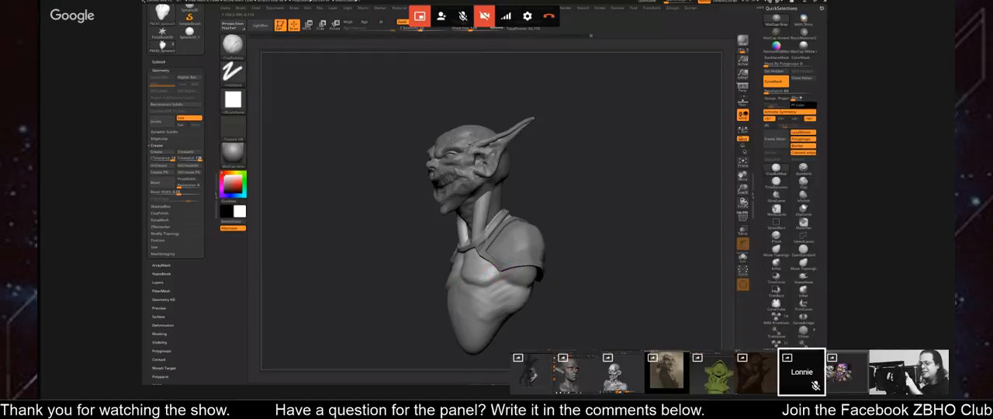
{"action": "left_click_drag", "start_coordinate": [557, 273], "coordinate": [602, 274]}
{"action": "key", "text": "s"}
{"action": "left_click_drag", "start_coordinate": [492, 278], "coordinate": [487, 277]}
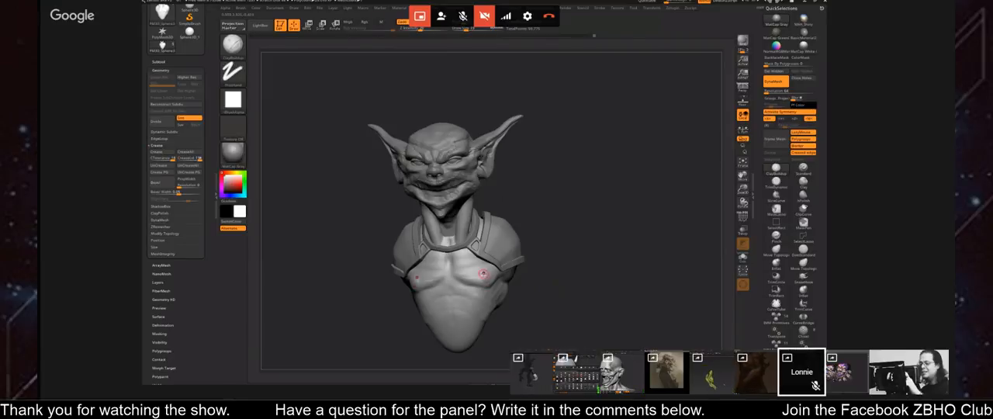
{"action": "left_click_drag", "start_coordinate": [575, 289], "coordinate": [590, 295]}
{"action": "key", "text": "s"}
{"action": "left_click", "coordinate": [589, 297]}
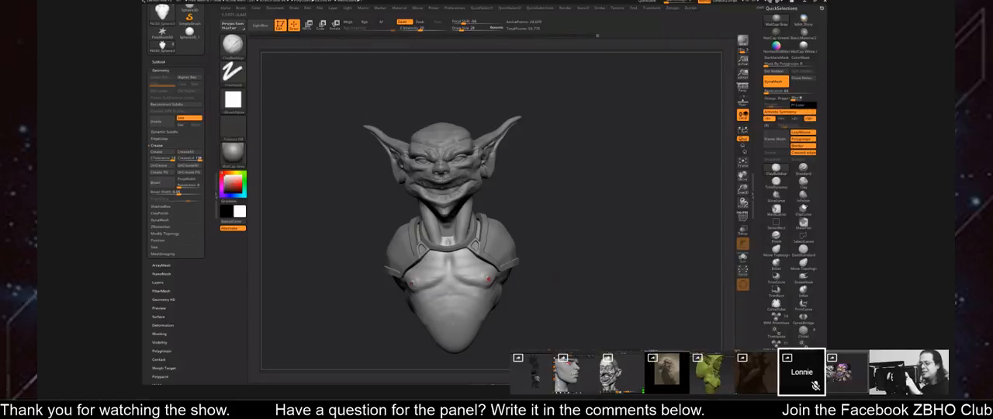
Refine the forms of the goblin bust's upper chest just below the collar.
{"action": "mouse_move", "coordinate": [564, 294]}
{"action": "left_mouse_down"}
{"action": "mouse_move", "coordinate": [605, 288]}
{"action": "mouse_move", "coordinate": [619, 277]}
{"action": "mouse_move", "coordinate": [610, 275]}
{"action": "left_mouse_up"}
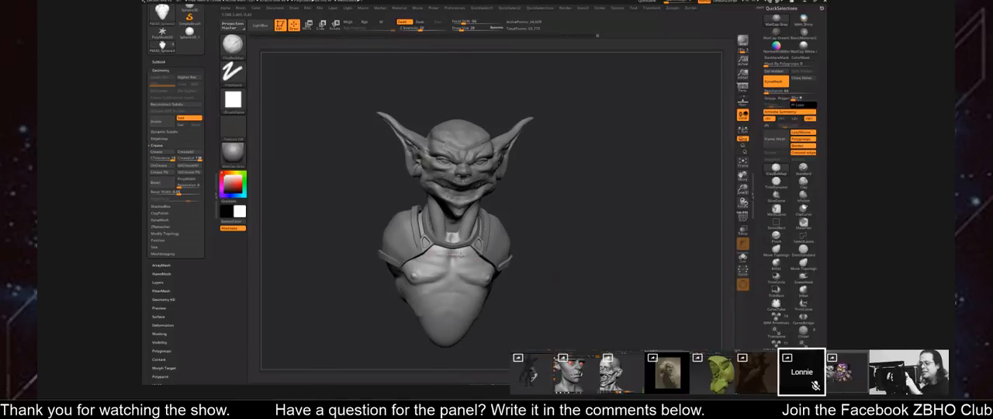
{"action": "left_click_drag", "start_coordinate": [580, 258], "coordinate": [539, 257]}
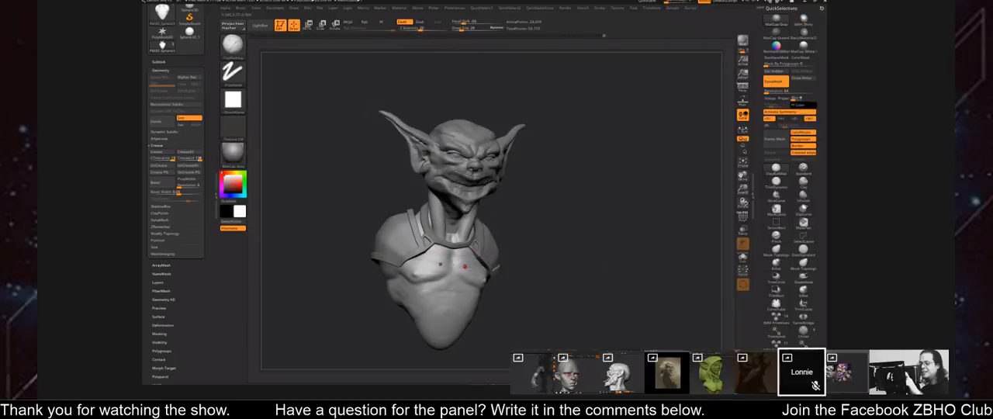
{"action": "left_click_drag", "start_coordinate": [552, 268], "coordinate": [522, 262]}
{"action": "mouse_move", "coordinate": [587, 270]}
{"action": "left_mouse_down"}
{"action": "mouse_move", "coordinate": [616, 263]}
{"action": "mouse_move", "coordinate": [608, 275]}
{"action": "mouse_move", "coordinate": [619, 282]}
{"action": "mouse_move", "coordinate": [594, 280]}
{"action": "left_mouse_up"}
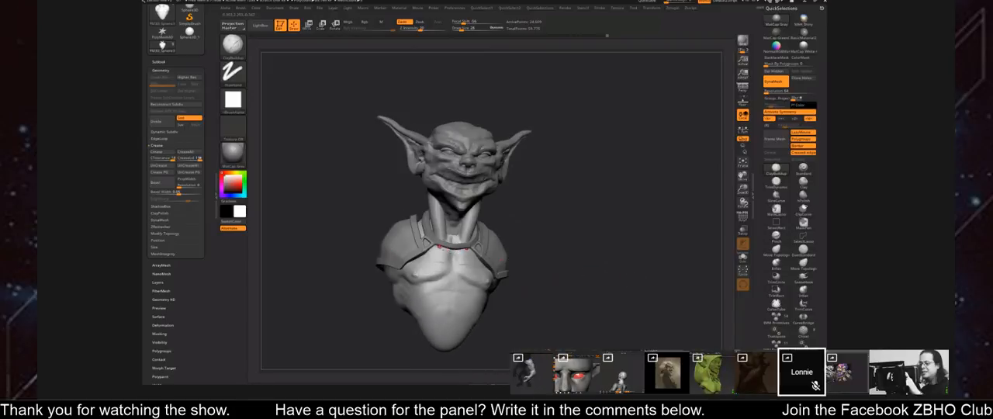
Smooth and rework the base of the goblin bust's throat between the neck tendons, adjusting the brush size.
{"action": "mouse_move", "coordinate": [595, 251]}
{"action": "left_mouse_down"}
{"action": "mouse_move", "coordinate": [621, 249]}
{"action": "mouse_move", "coordinate": [601, 273]}
{"action": "mouse_move", "coordinate": [607, 256]}
{"action": "mouse_move", "coordinate": [578, 227]}
{"action": "left_mouse_up"}
{"action": "key", "text": "s"}
{"action": "left_click_drag", "start_coordinate": [461, 235], "coordinate": [461, 254], "text": "shift"}
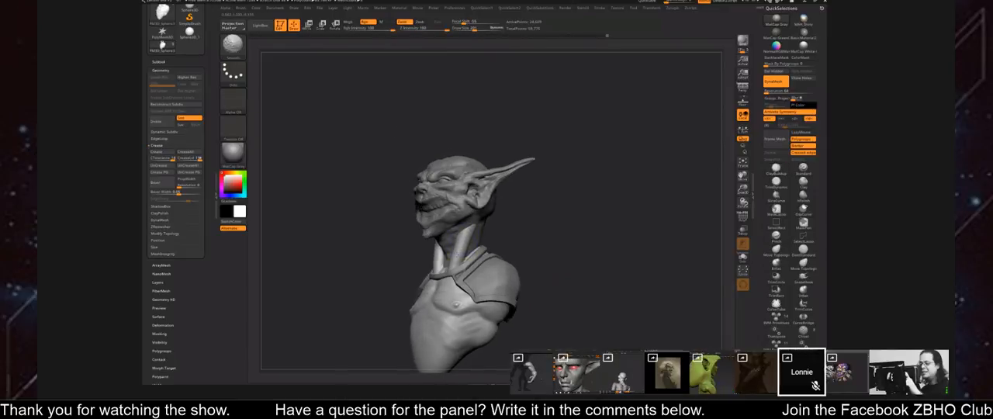
{"action": "left_click_drag", "start_coordinate": [522, 241], "coordinate": [596, 244]}
{"action": "left_click_drag", "start_coordinate": [501, 242], "coordinate": [459, 258]}
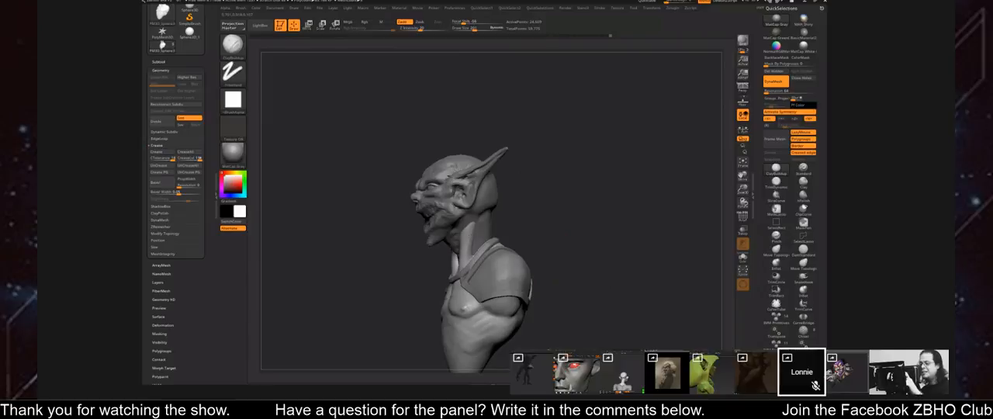
{"action": "left_click_drag", "start_coordinate": [532, 239], "coordinate": [597, 249]}
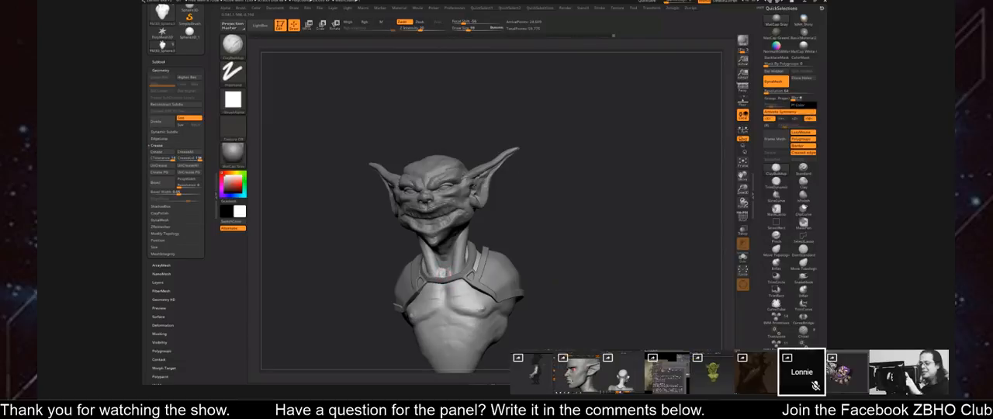
{"action": "left_click_drag", "start_coordinate": [453, 274], "coordinate": [447, 266], "text": "shift"}
Refine the goblin bust's neck and collar area with a smaller brush, checking the form from several angles.
{"action": "mouse_move", "coordinate": [552, 254]}
{"action": "left_mouse_down"}
{"action": "mouse_move", "coordinate": [590, 250]}
{"action": "mouse_move", "coordinate": [570, 259]}
{"action": "mouse_move", "coordinate": [532, 246]}
{"action": "mouse_move", "coordinate": [475, 248]}
{"action": "left_mouse_up"}
{"action": "key", "text": "bracketleft"}
{"action": "key", "text": "bracketleft"}
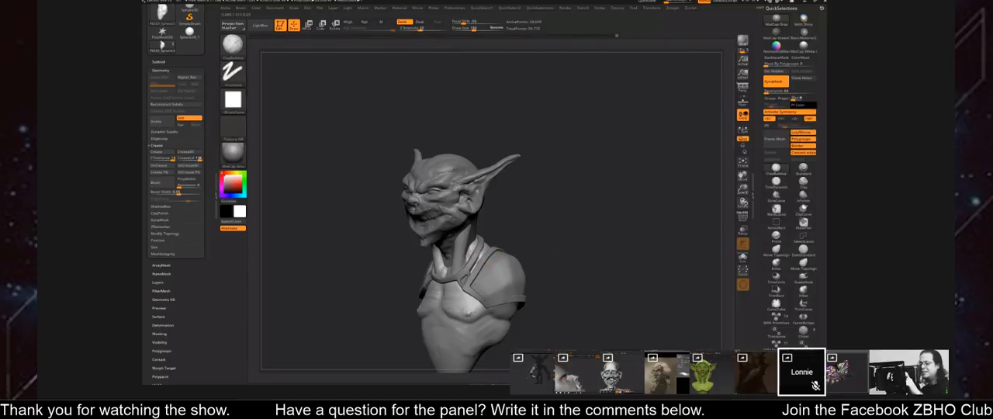
{"action": "left_click_drag", "start_coordinate": [562, 257], "coordinate": [641, 249]}
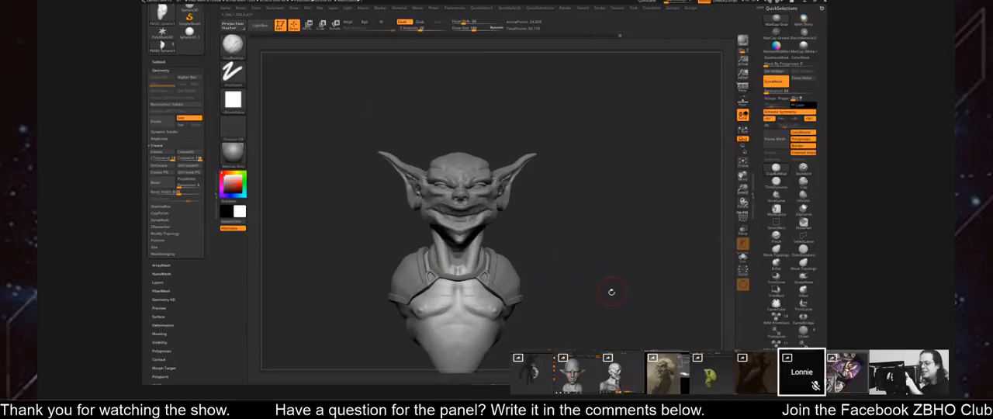
{"action": "left_click_drag", "start_coordinate": [671, 288], "coordinate": [624, 255]}
{"action": "left_click", "coordinate": [488, 214], "text": "alt"}
Switch to the painting of the purple-bearded monster and knight, and review its brush presets and overall composition.
{"action": "left_click", "coordinate": [846, 372]}
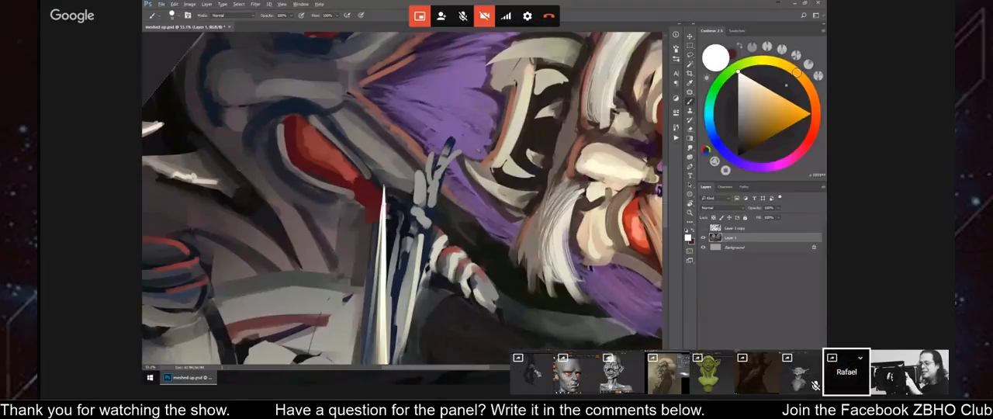
{"action": "left_click", "coordinate": [478, 149], "text": "alt"}
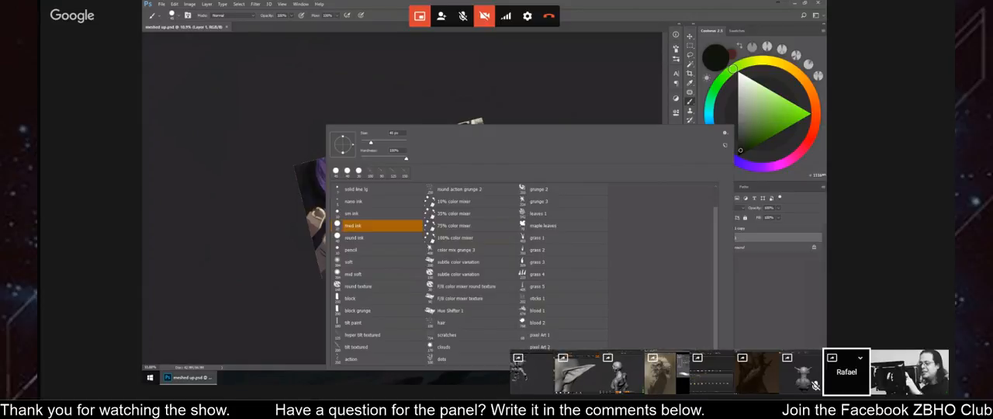
{"action": "right_click", "coordinate": [281, 86]}
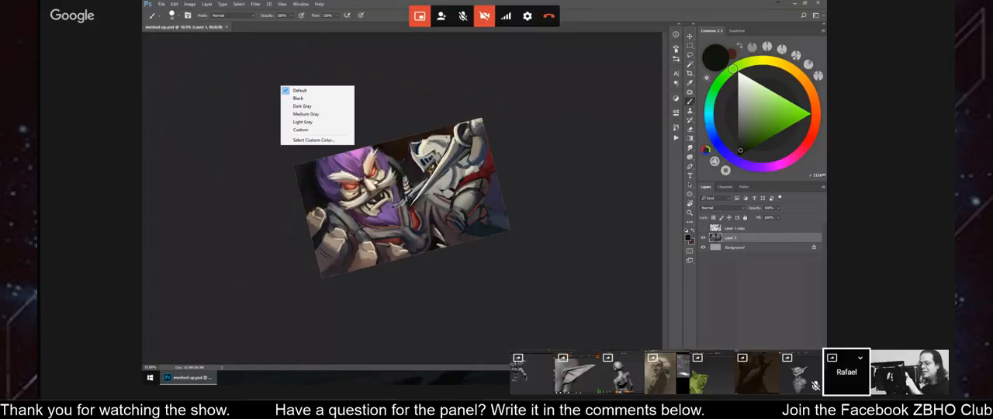
{"action": "key", "text": "Escape"}
{"action": "left_click_drag", "start_coordinate": [426, 173], "coordinate": [504, 173], "text": "ctrl"}
{"action": "mouse_move", "coordinate": [411, 241]}
{"action": "left_mouse_down"}
{"action": "mouse_move", "coordinate": [435, 172]}
{"action": "mouse_move", "coordinate": [422, 125]}
{"action": "left_mouse_up"}
{"action": "right_click", "coordinate": [169, 45]}
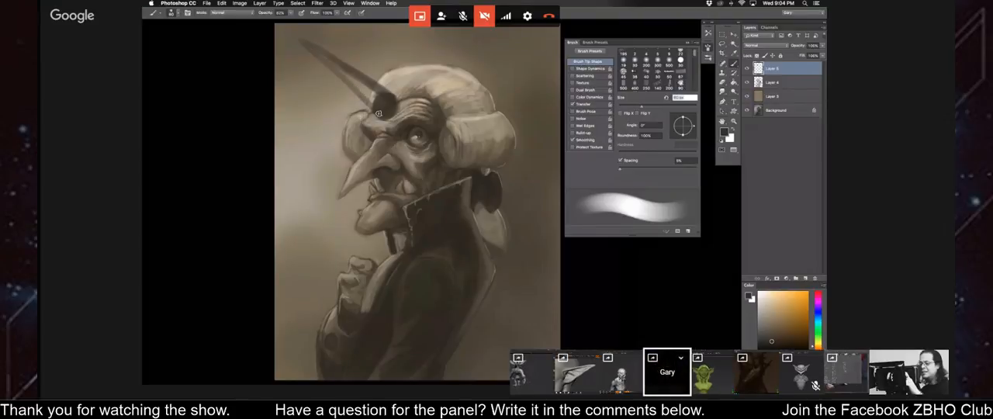
Switch to the long-nosed old man and paint a long dark horn on his forehead, sharpening its tip with smaller brushes.
{"action": "mouse_move", "coordinate": [379, 107]}
{"action": "left_mouse_down"}
{"action": "mouse_move", "coordinate": [360, 83]}
{"action": "mouse_move", "coordinate": [390, 97]}
{"action": "mouse_move", "coordinate": [382, 87]}
{"action": "left_mouse_up"}
{"action": "key", "text": "bracketright"}
{"action": "key", "text": "bracketleft"}
{"action": "mouse_move", "coordinate": [323, 53]}
{"action": "left_mouse_down"}
{"action": "mouse_move", "coordinate": [309, 44]}
{"action": "mouse_move", "coordinate": [333, 69]}
{"action": "left_mouse_up"}
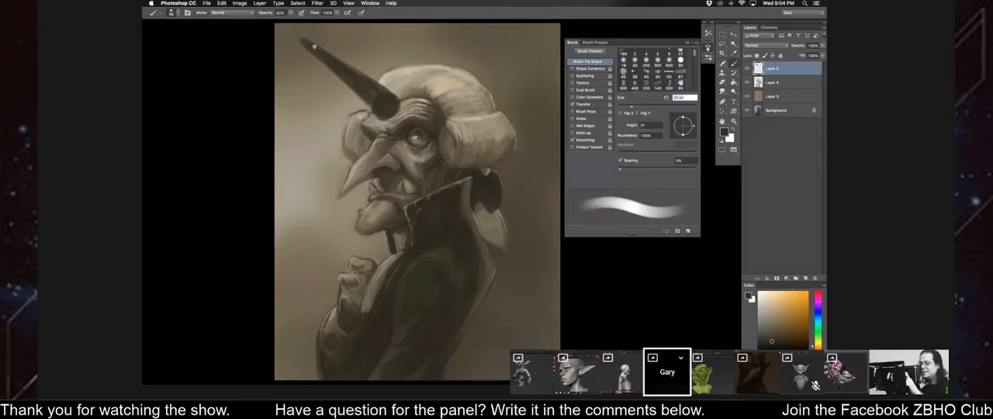
{"action": "key", "text": "bracketleft"}
{"action": "key", "text": "bracketleft"}
{"action": "key", "text": "bracketleft"}
{"action": "key", "text": "bracketleft"}
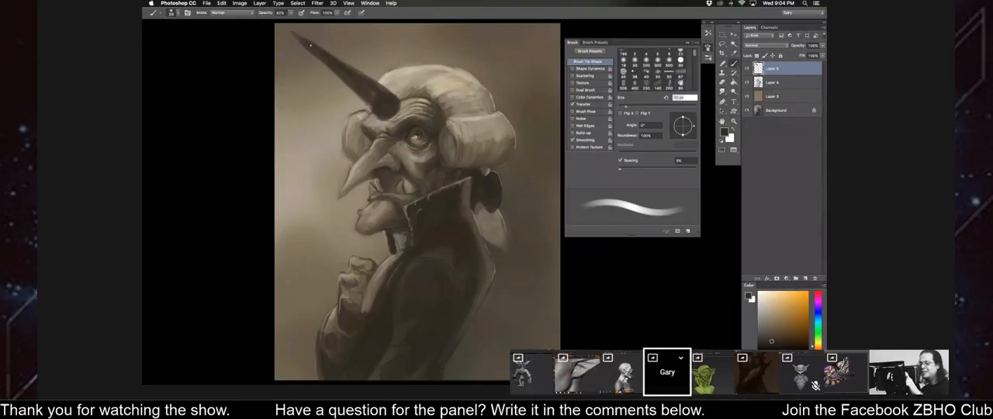
Add ridge texture along the old man's horn with sampled dark tones.
{"action": "left_click", "coordinate": [363, 75], "text": "alt"}
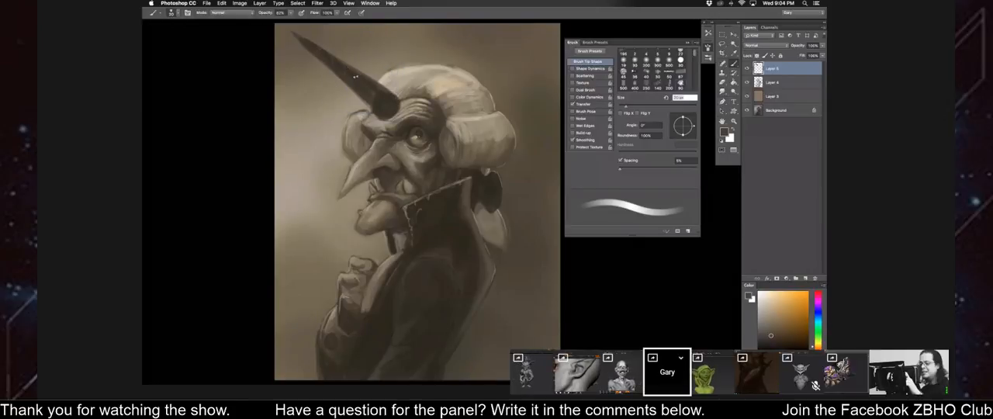
{"action": "key", "text": "bracketright"}
{"action": "left_click", "coordinate": [403, 103], "text": "alt"}
{"action": "left_click", "coordinate": [757, 372]}
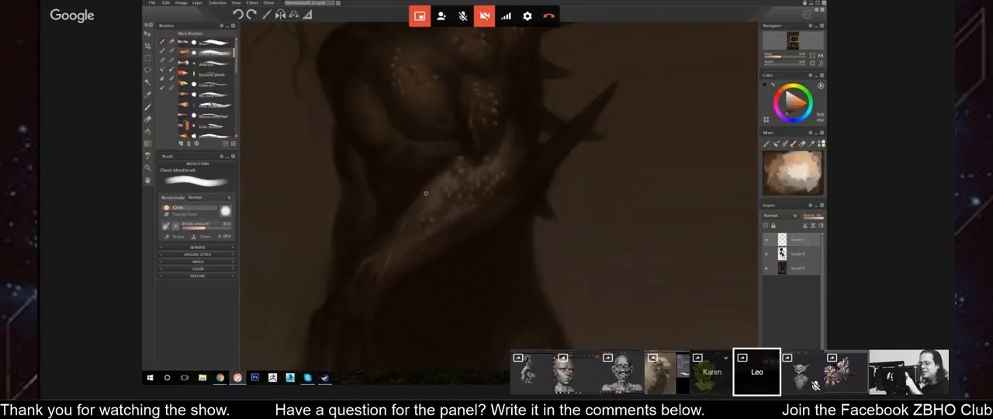
{"action": "left_click", "coordinate": [667, 373]}
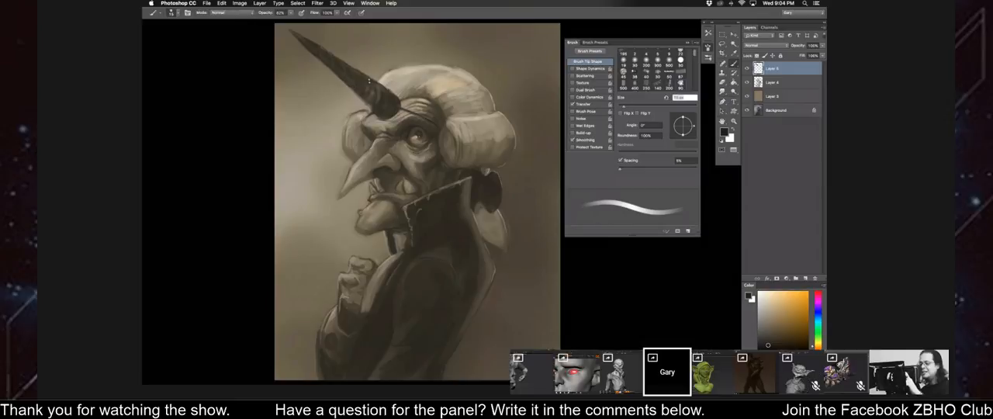
Refine the horn's shading and edges, checking the portrait's silhouette with horizontal canvas flips.
{"action": "key", "text": "super+minus"}
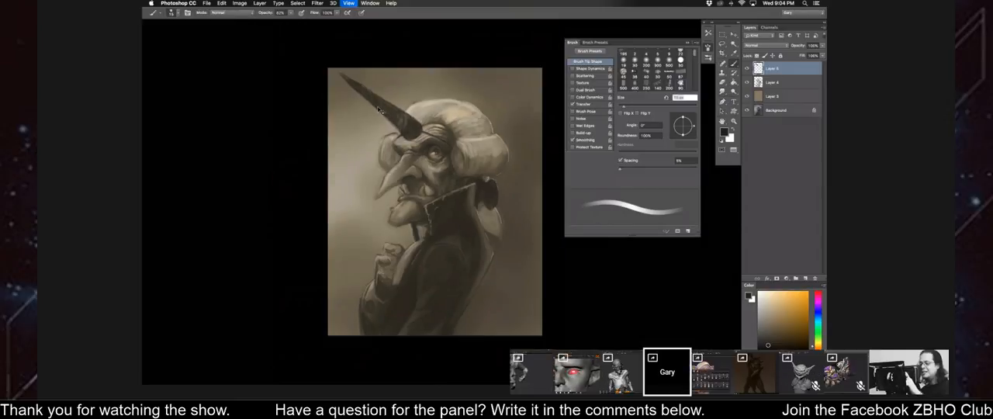
{"action": "key", "text": "super+plus"}
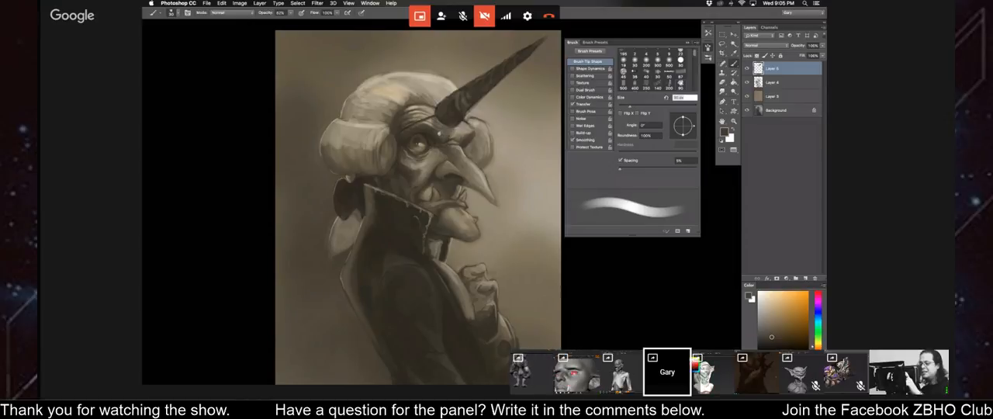
{"action": "key", "text": "super+shift+h"}
{"action": "key", "text": "super+minus"}
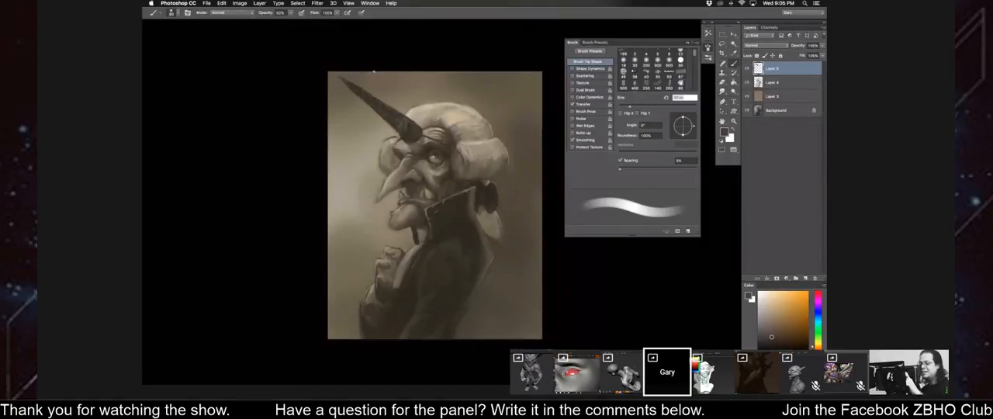
{"action": "left_click_drag", "start_coordinate": [348, 130], "coordinate": [353, 125]}
{"action": "key", "text": "super+plus"}
{"action": "key", "text": "super+shift+h"}
{"action": "key", "text": "super+shift+h"}
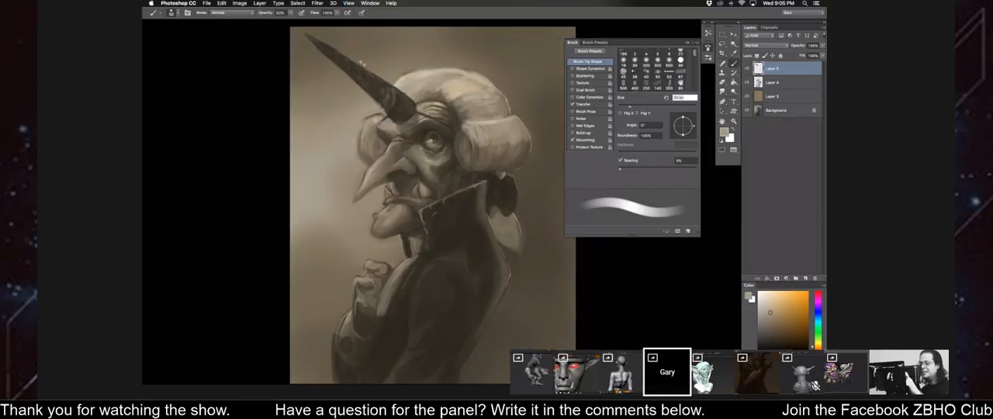
Paint lighter ridge highlights along the old man's horn, varying the brush size between small strokes.
{"action": "key", "text": "bracketleft"}
{"action": "key", "text": "bracketleft"}
{"action": "key", "text": "bracketleft"}
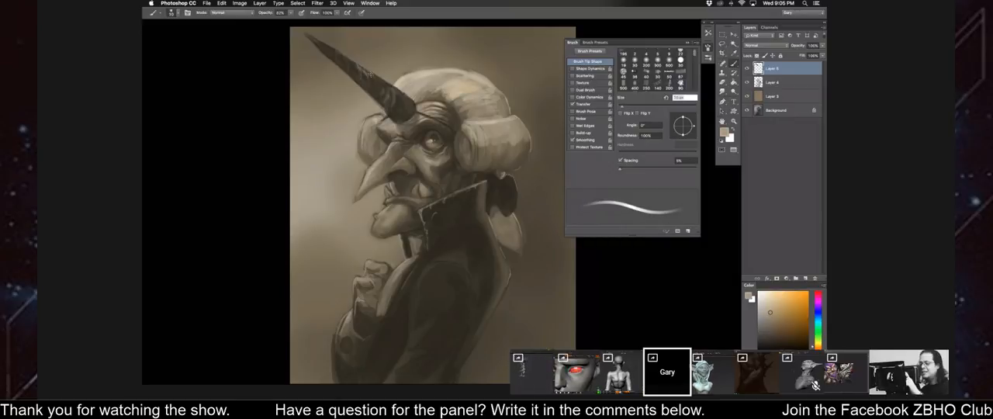
{"action": "key", "text": "bracketright"}
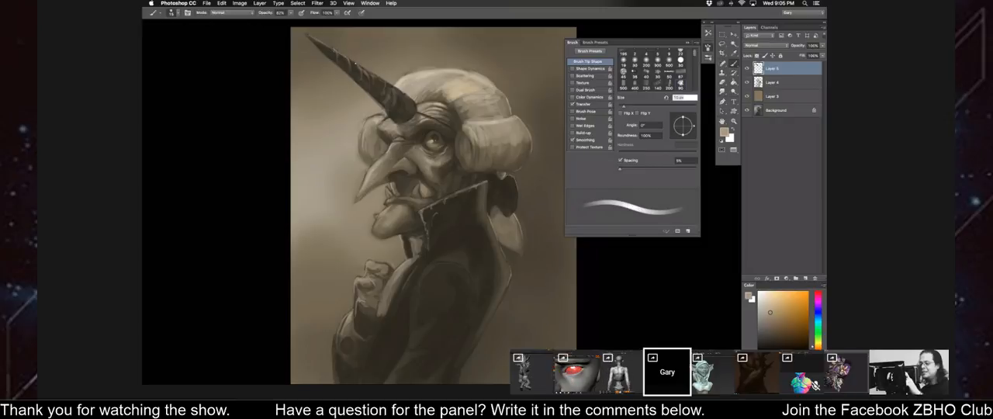
{"action": "key", "text": "]"}
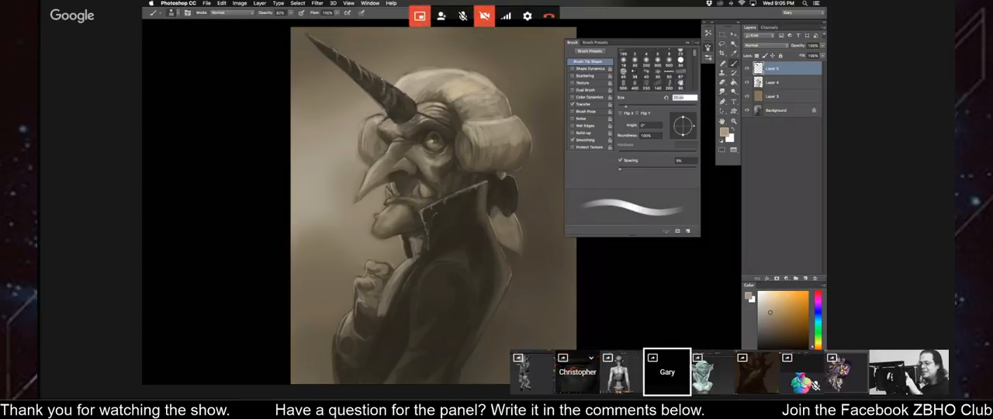
Switch to the shared ZBrush screen with the red-eyed head sculpt, followed by the sculpted figure's screen.
{"action": "left_click", "coordinate": [577, 372]}
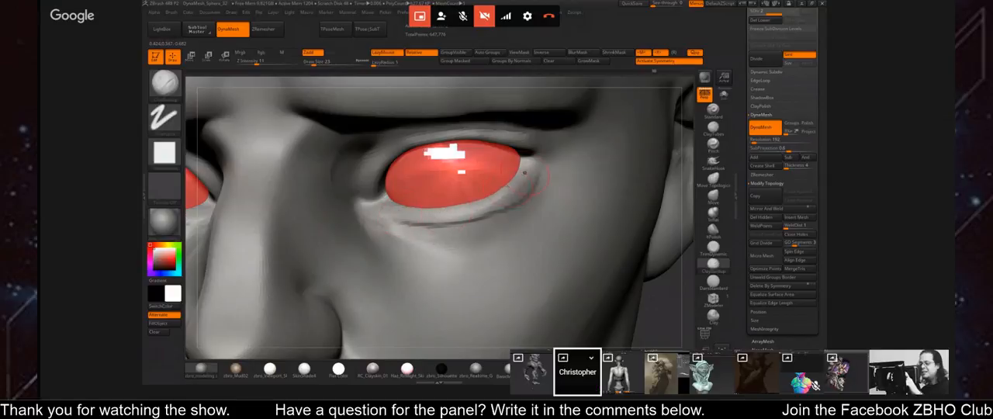
{"action": "left_click", "coordinate": [532, 372]}
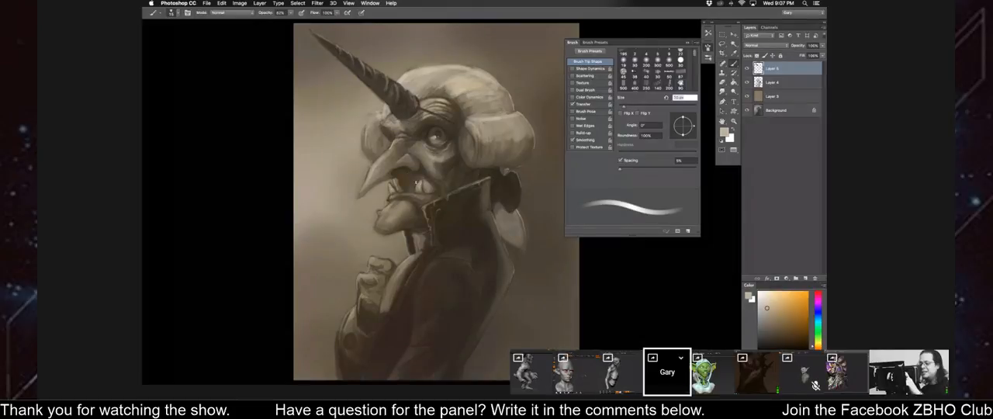
Define the old man's teeth and lips with sampled dark and light tones, using small brush sizes.
{"action": "left_click", "coordinate": [423, 192], "text": "alt"}
{"action": "key", "text": "bracketright"}
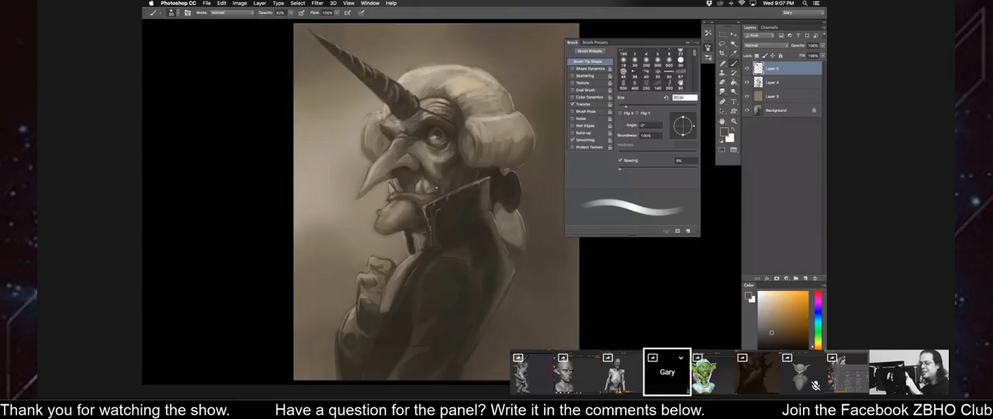
{"action": "key", "text": "bracketleft"}
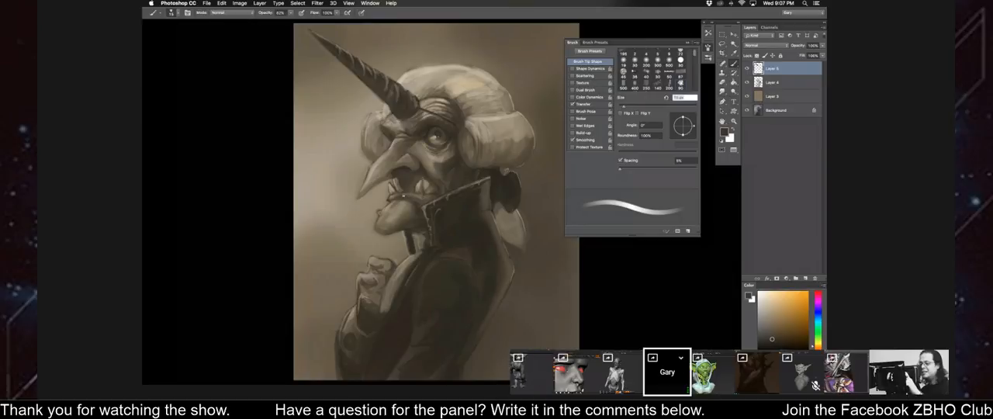
{"action": "left_click", "coordinate": [420, 197], "text": "alt"}
{"action": "left_click", "coordinate": [418, 186], "text": "alt"}
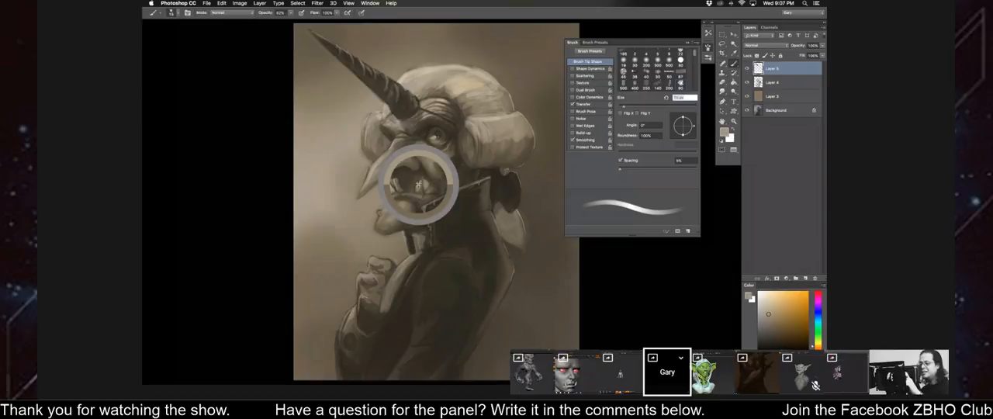
{"action": "left_click", "coordinate": [421, 187], "text": "alt"}
{"action": "key", "text": "bracketleft"}
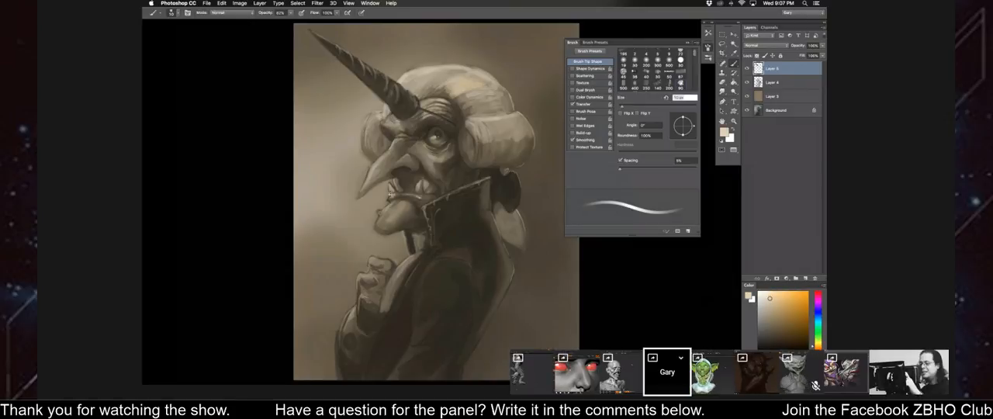
Flip the canvas horizontally and darken the mouth area around the teeth beneath the nose with sampled tones.
{"action": "key", "text": "super+minus"}
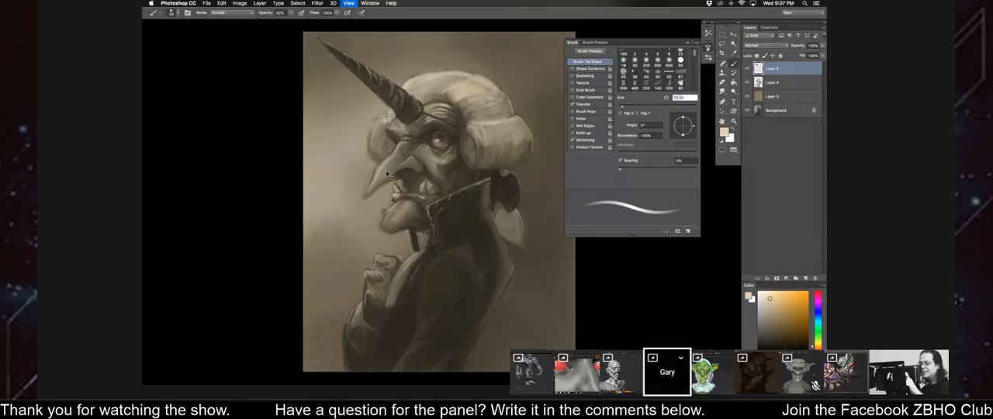
{"action": "key", "text": "super+shift+h"}
{"action": "key", "text": "super+plus"}
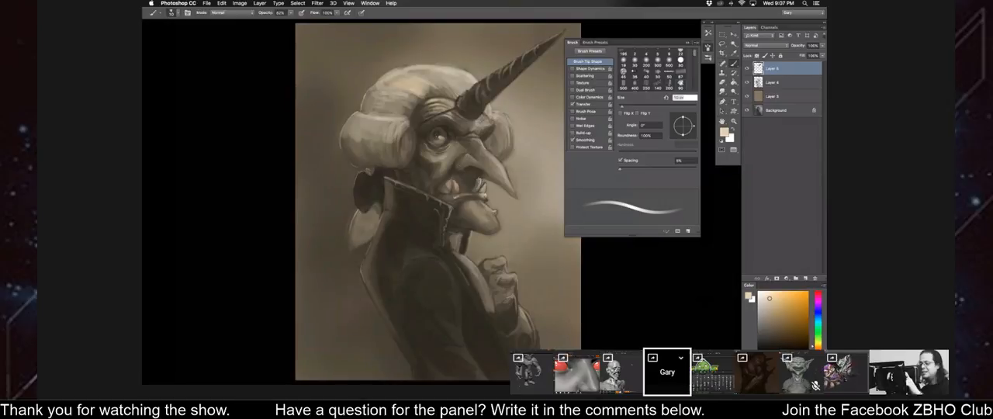
{"action": "left_click", "coordinate": [481, 180], "text": "alt"}
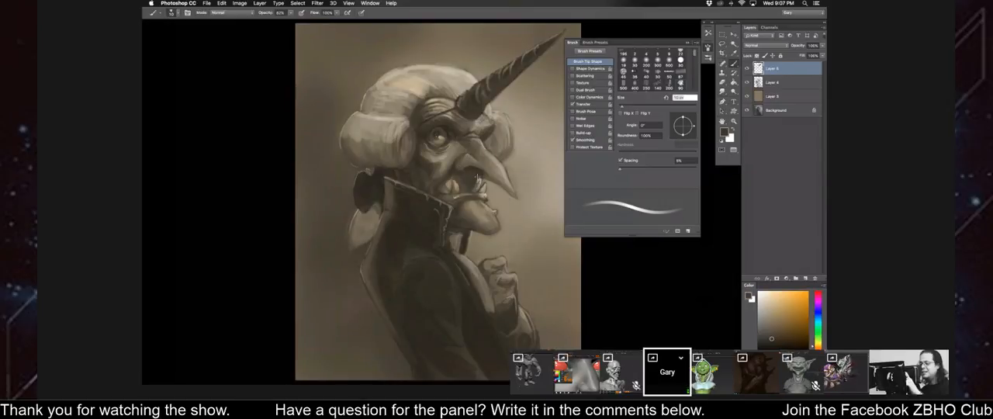
{"action": "left_click", "coordinate": [486, 177], "text": "alt"}
{"action": "key", "text": "bracketright"}
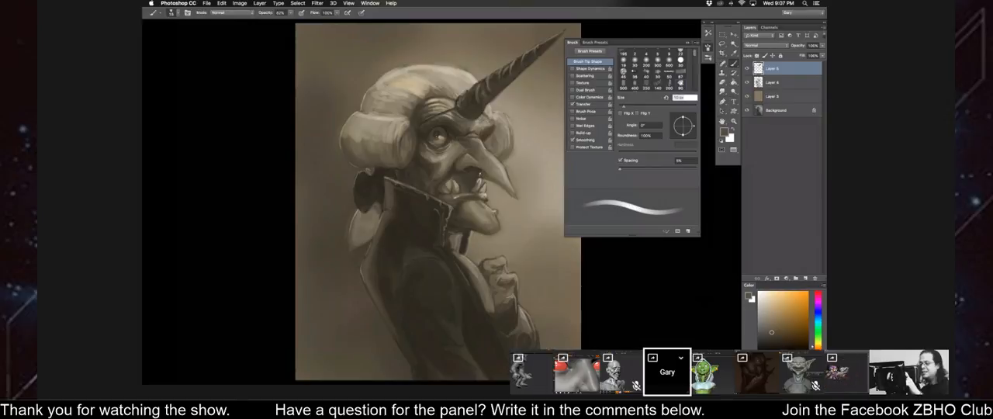
Deepen the dark shading around the old man's brow and nose bridge, adjusting the brush size.
{"action": "key", "text": "super+minus"}
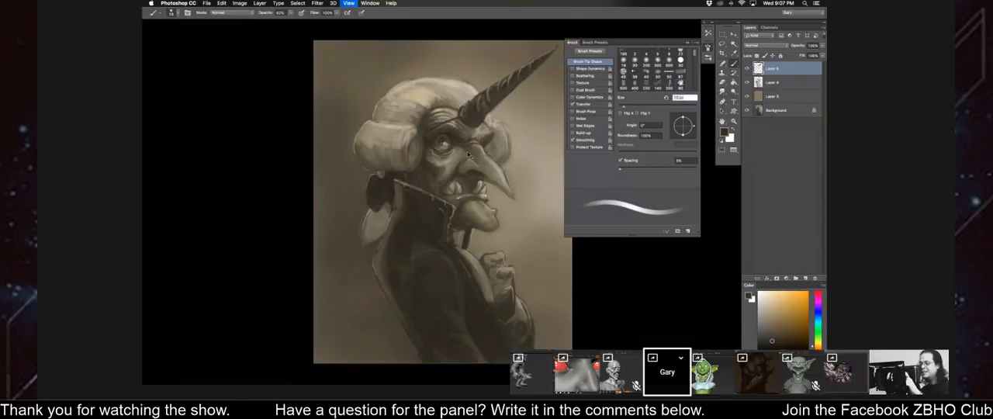
{"action": "key", "text": "super+minus"}
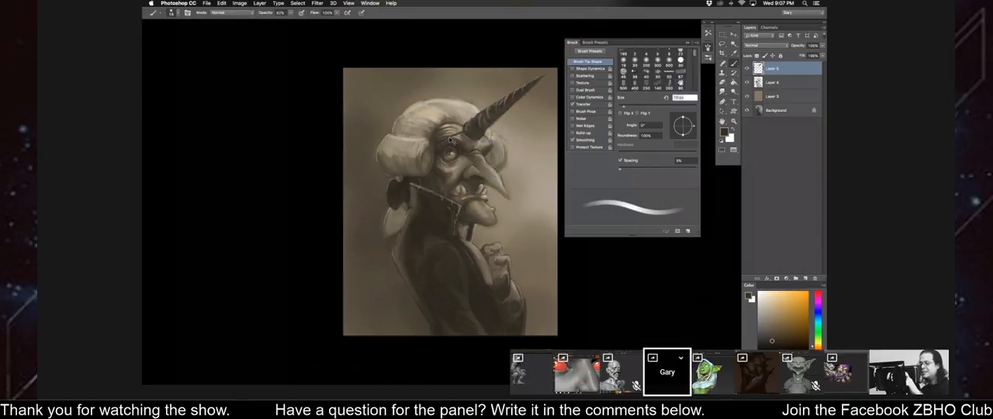
{"action": "key", "text": "super+plus"}
{"action": "key", "text": "bracketright"}
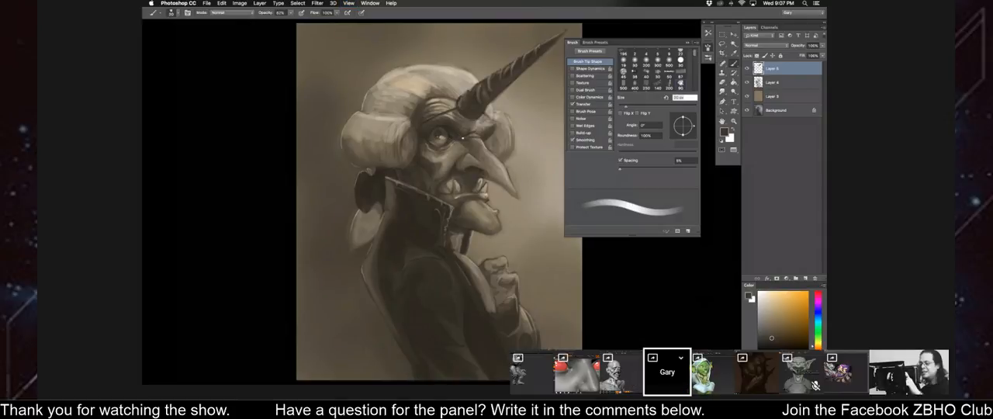
{"action": "key", "text": "bracketleft"}
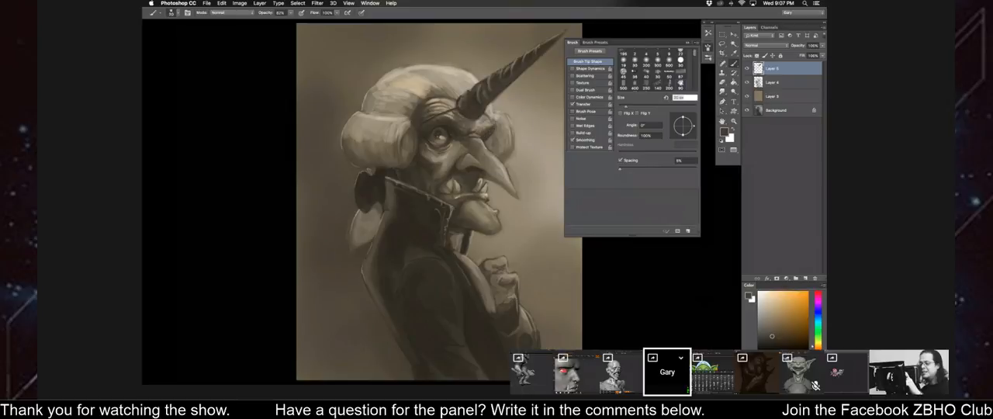
{"action": "key", "text": "bracketright"}
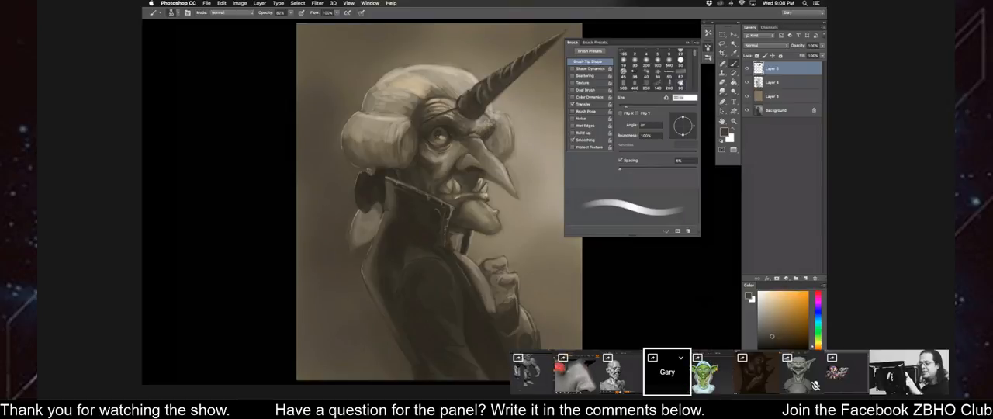
Refine the horn's base and the background along its edge with sampled light and mid tones.
{"action": "left_click", "coordinate": [488, 111], "text": "alt"}
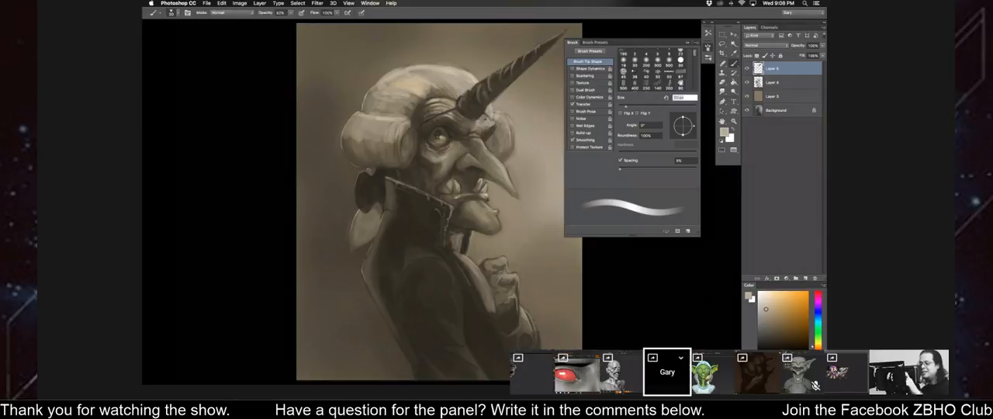
{"action": "key", "text": "super+minus"}
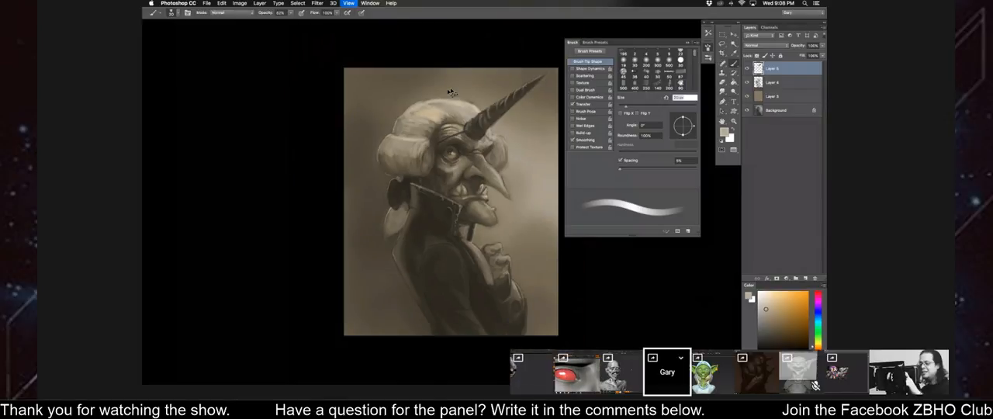
{"action": "key", "text": "super+plus"}
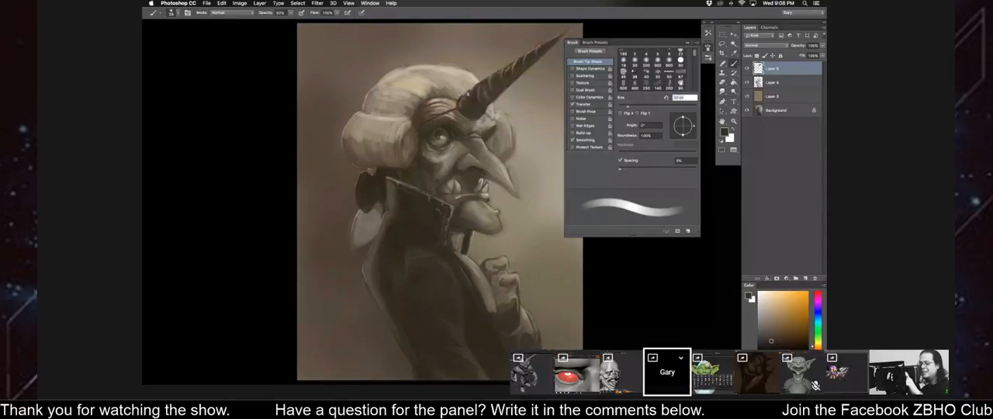
{"action": "left_click", "coordinate": [471, 87], "text": "alt"}
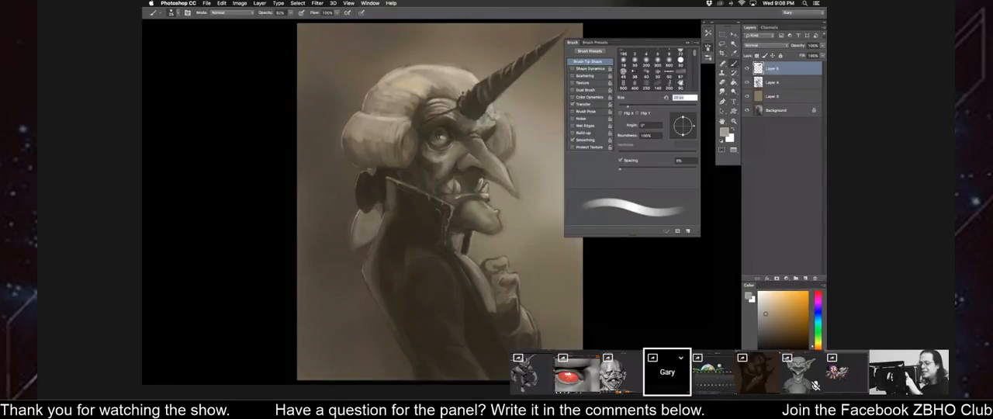
{"action": "key", "text": "super+minus"}
{"action": "left_click_drag", "start_coordinate": [449, 79], "coordinate": [444, 113]}
{"action": "key", "text": "super+equal"}
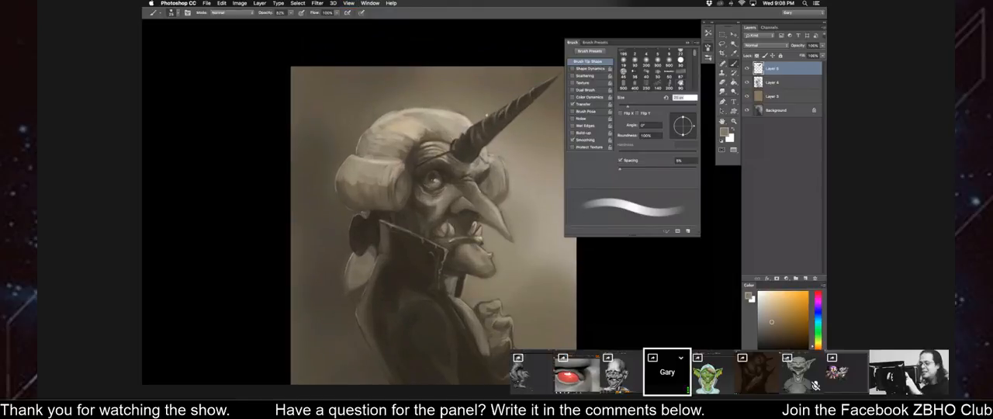
{"action": "left_click", "coordinate": [497, 138], "text": "alt"}
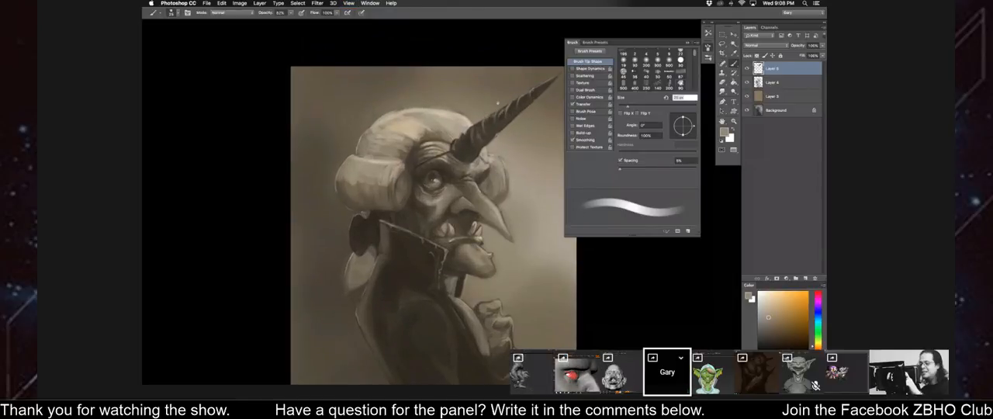
{"action": "left_click", "coordinate": [500, 102], "text": "alt"}
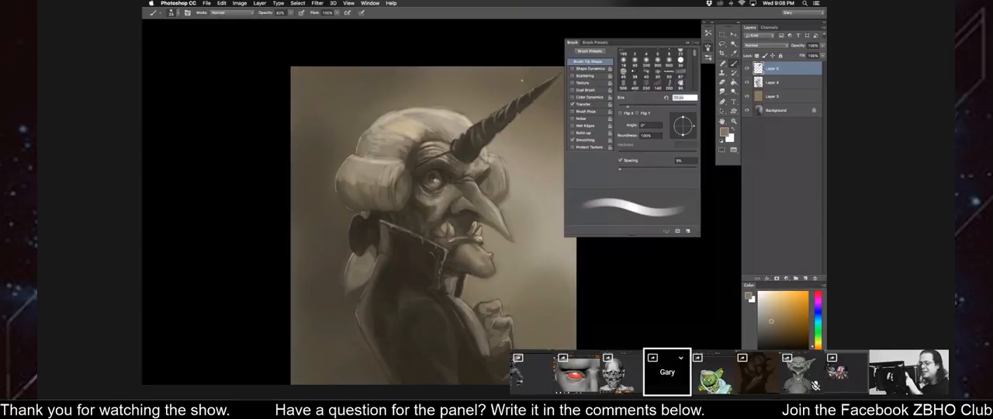
Flip the canvas horizontally back and add a new layer above the horn layer.
{"action": "key", "text": "super+minus"}
{"action": "key", "text": "super+shift+h"}
{"action": "left_click_drag", "start_coordinate": [404, 95], "coordinate": [402, 91]}
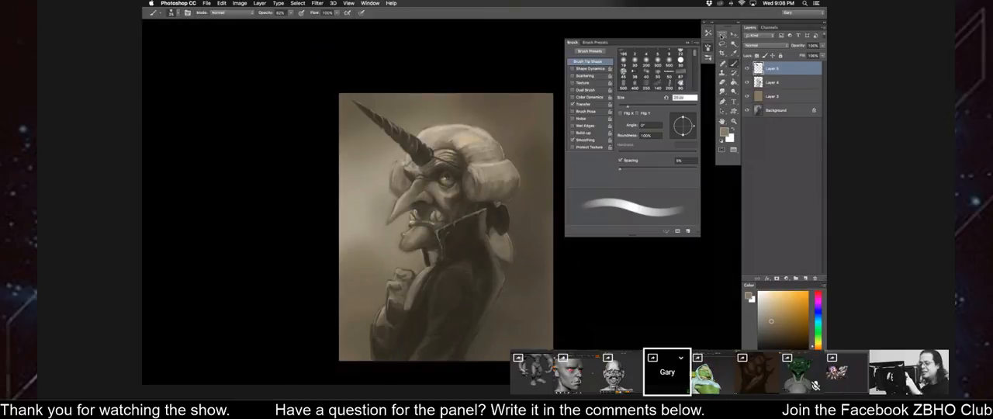
{"action": "left_click_drag", "start_coordinate": [438, 181], "coordinate": [434, 181]}
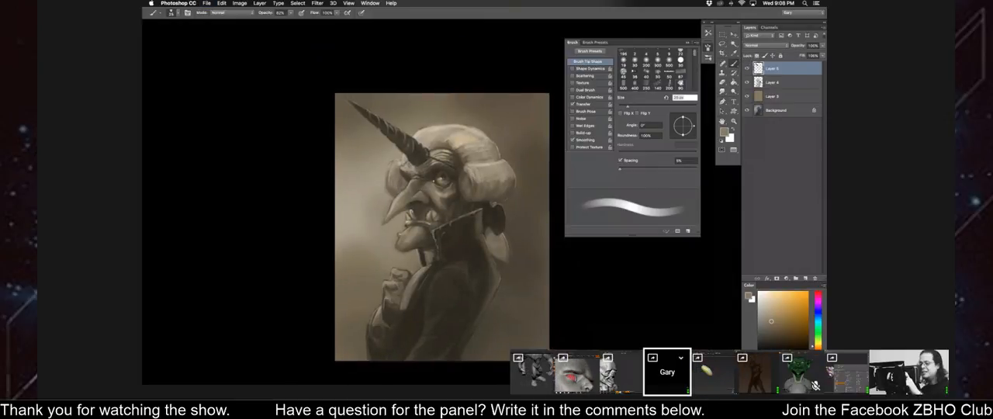
{"action": "left_click", "coordinate": [805, 278]}
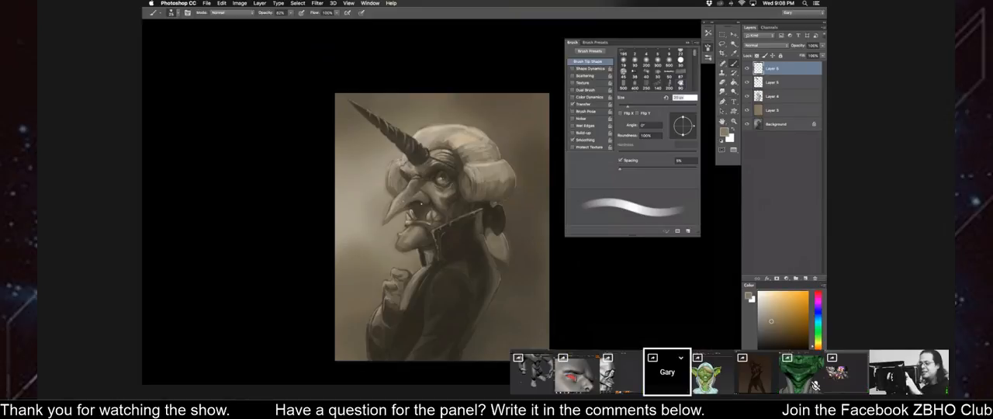
Try several textured brush presets and choose the scattered speckle brush for the new layer.
{"action": "right_click", "coordinate": [386, 208]}
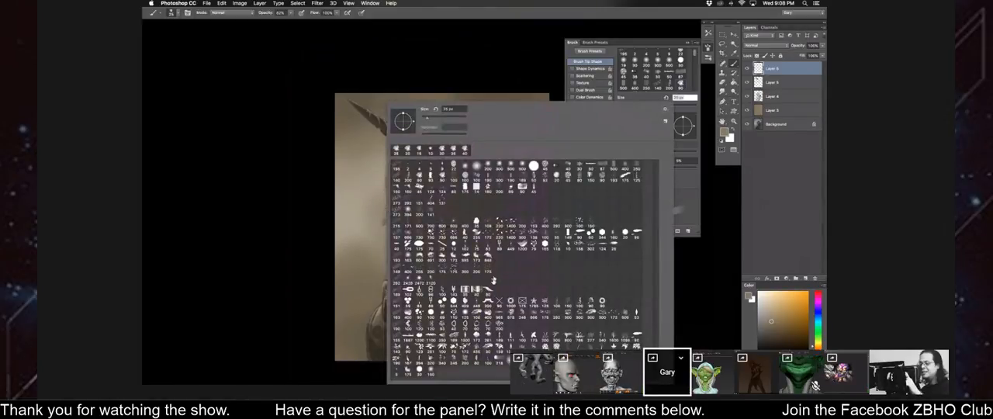
{"action": "left_click_drag", "start_coordinate": [274, 187], "coordinate": [200, 174]}
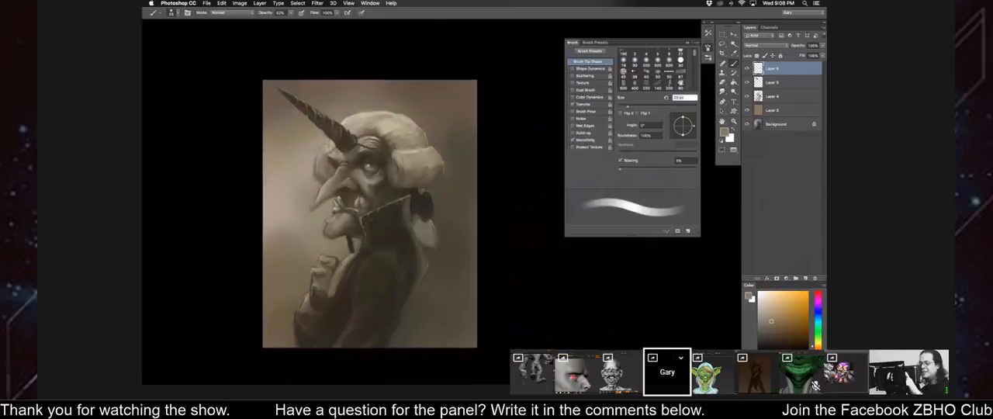
{"action": "right_click", "coordinate": [293, 203]}
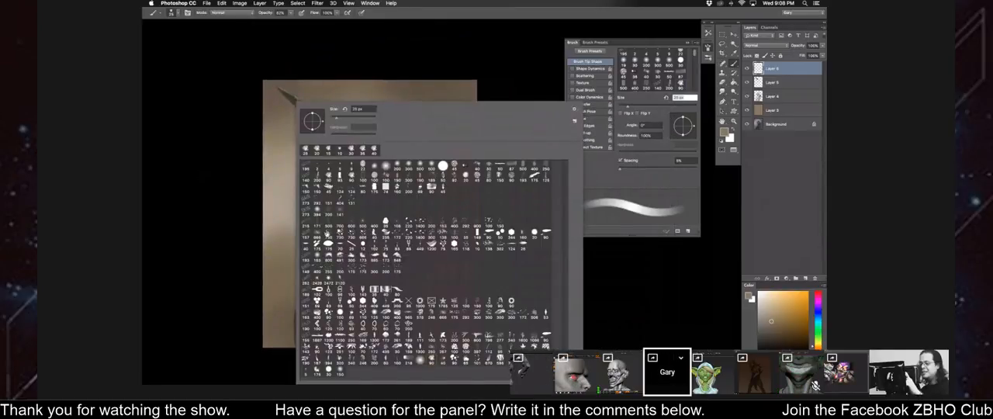
{"action": "left_click", "coordinate": [436, 225]}
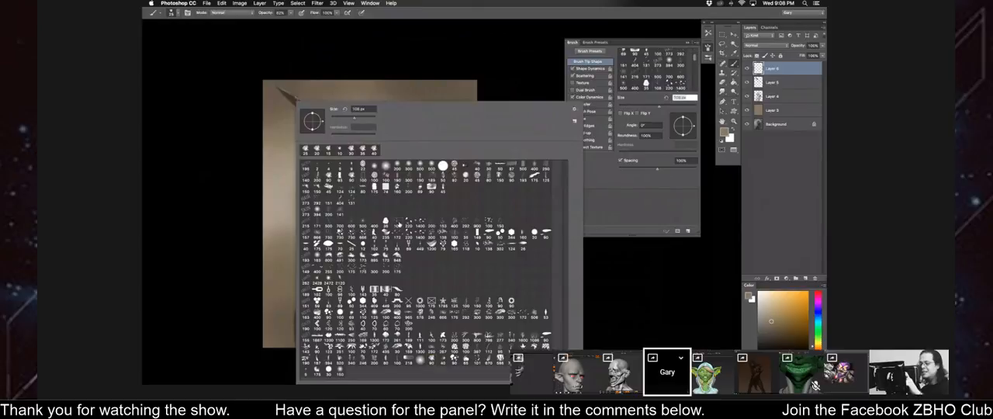
{"action": "left_click", "coordinate": [437, 220]}
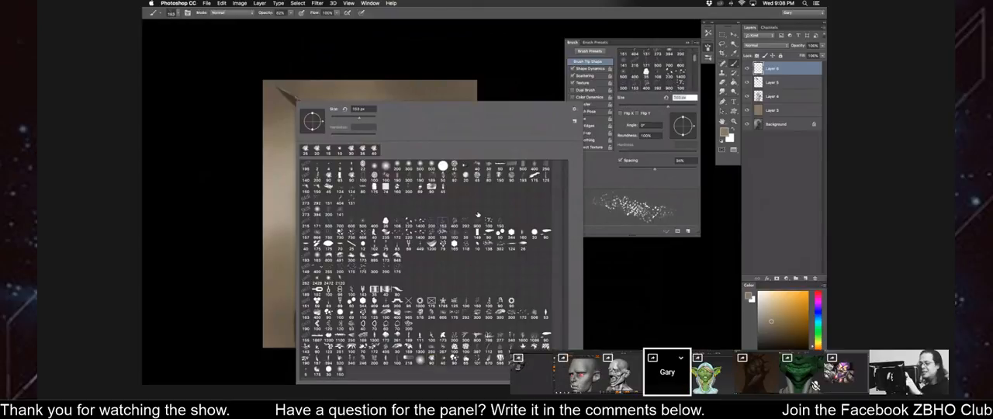
{"action": "left_click", "coordinate": [498, 224]}
{"action": "left_click", "coordinate": [478, 225]}
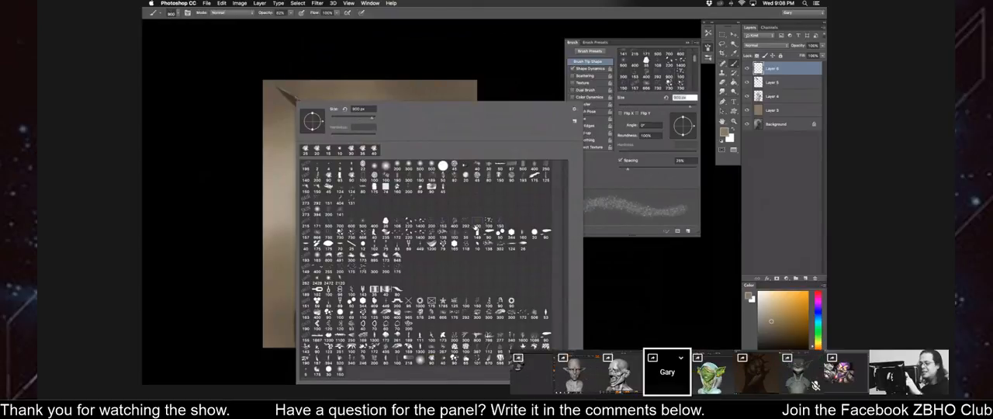
{"action": "left_click", "coordinate": [469, 224]}
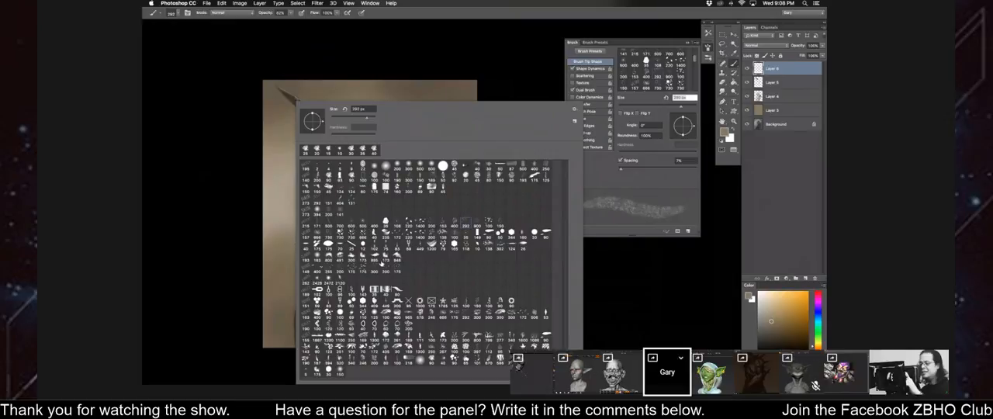
{"action": "left_click", "coordinate": [353, 224]}
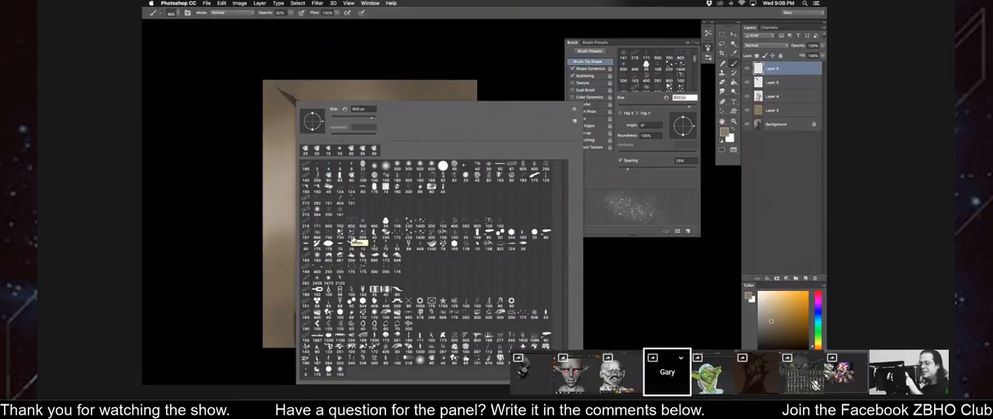
{"action": "left_click", "coordinate": [585, 278]}
{"action": "left_click_drag", "start_coordinate": [346, 225], "coordinate": [352, 225]}
Sample a dark tone and dab speckled texture around the old man's jaw and neck, adjusting the brush size.
{"action": "key", "text": "super+plus"}
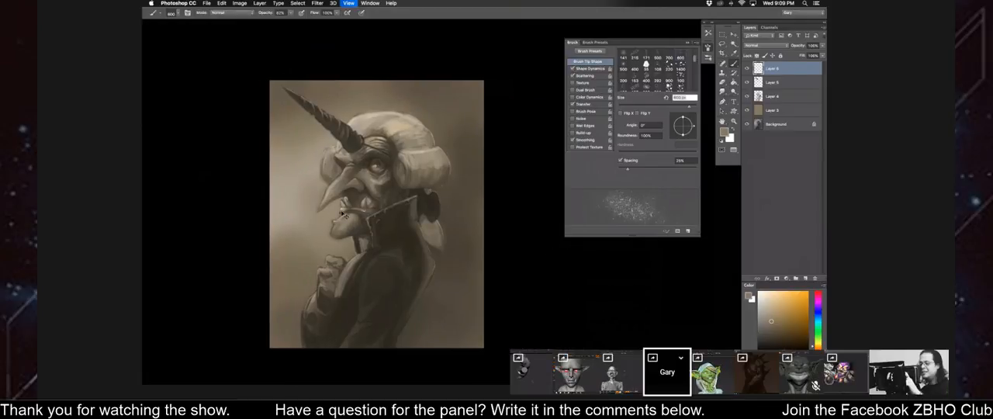
{"action": "left_click_drag", "start_coordinate": [352, 181], "coordinate": [406, 195]}
{"action": "left_click", "coordinate": [406, 196], "text": "alt"}
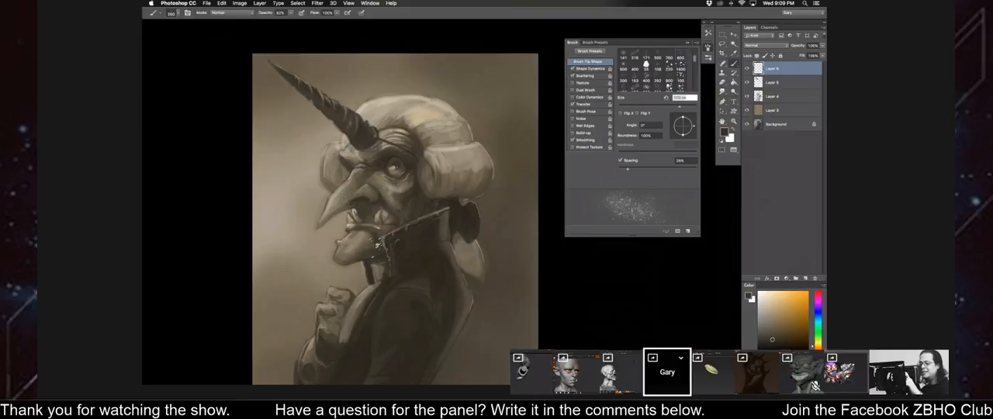
{"action": "left_click_drag", "start_coordinate": [402, 221], "coordinate": [414, 155]}
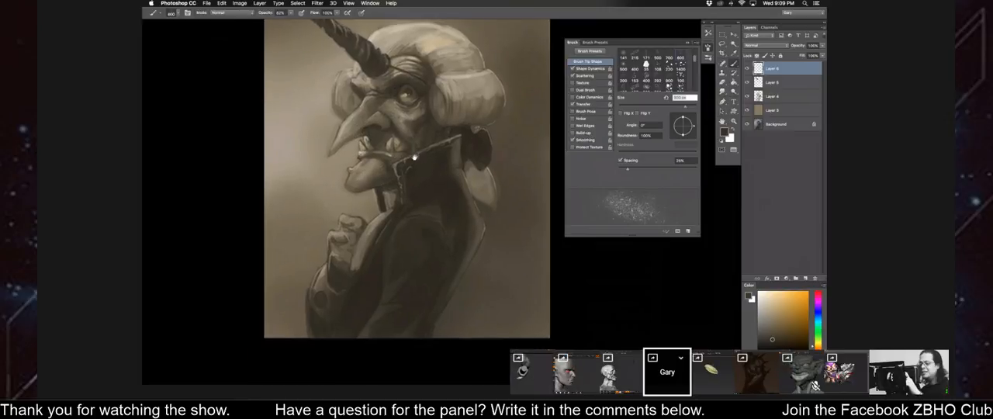
{"action": "key", "text": "]"}
{"action": "key", "text": "]"}
{"action": "key", "text": "]"}
{"action": "key", "text": "]"}
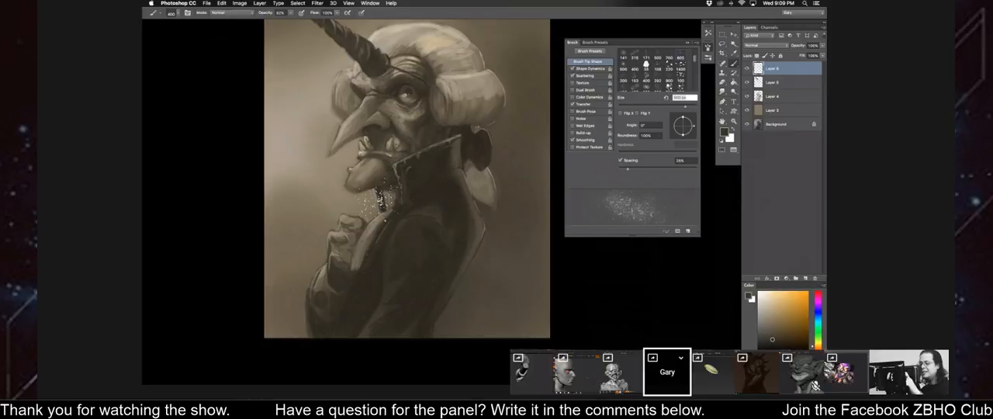
{"action": "left_click_drag", "start_coordinate": [388, 202], "coordinate": [414, 248]}
Add finer dark speckles to the face with a smaller brush and a tone sampled near the jaw, and flip the canvas horizontally.
{"action": "key", "text": "["}
{"action": "key", "text": "["}
{"action": "key", "text": "["}
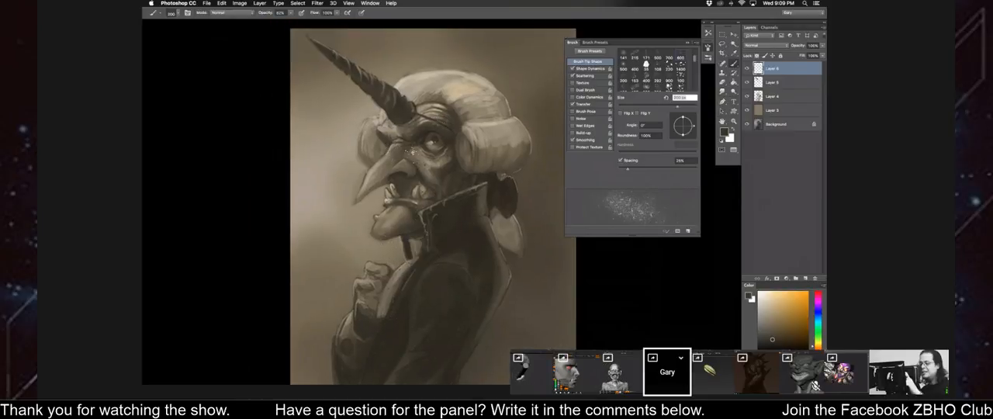
{"action": "left_click", "coordinate": [414, 215], "text": "alt"}
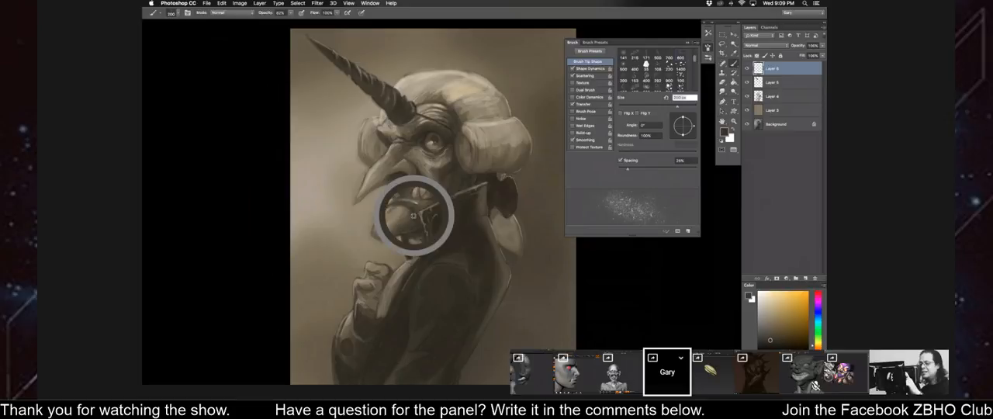
{"action": "left_click_drag", "start_coordinate": [370, 253], "coordinate": [392, 277]}
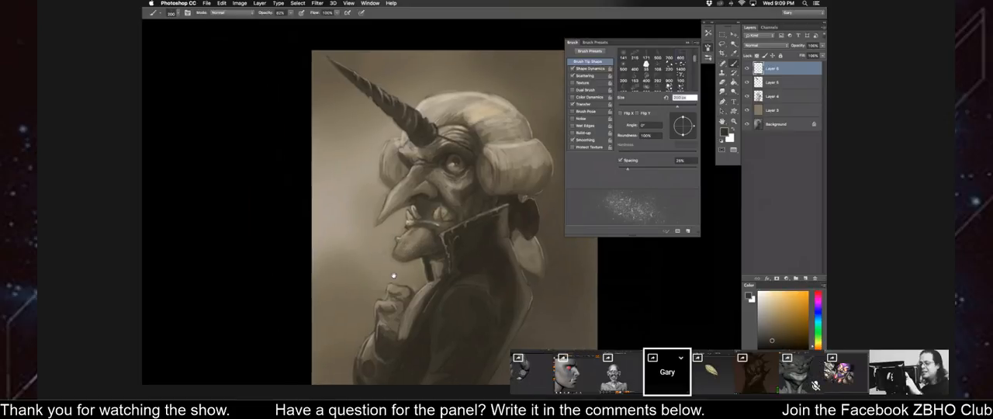
{"action": "key", "text": "["}
{"action": "key", "text": "["}
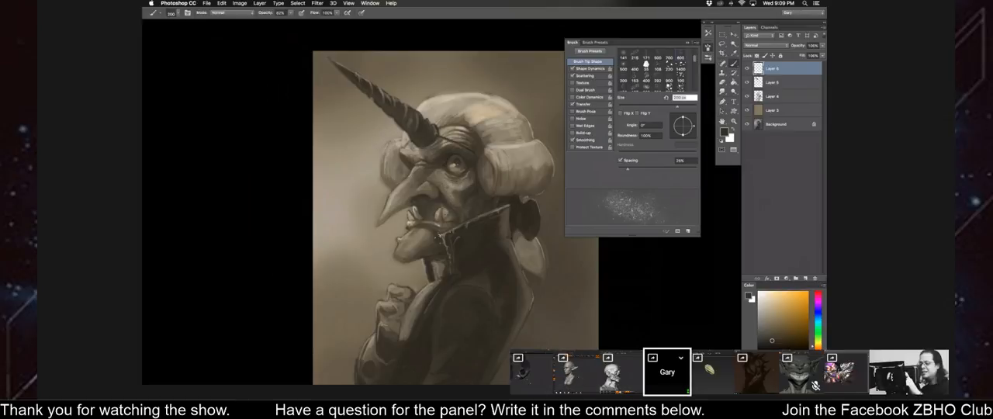
{"action": "key", "text": "super+shift+h"}
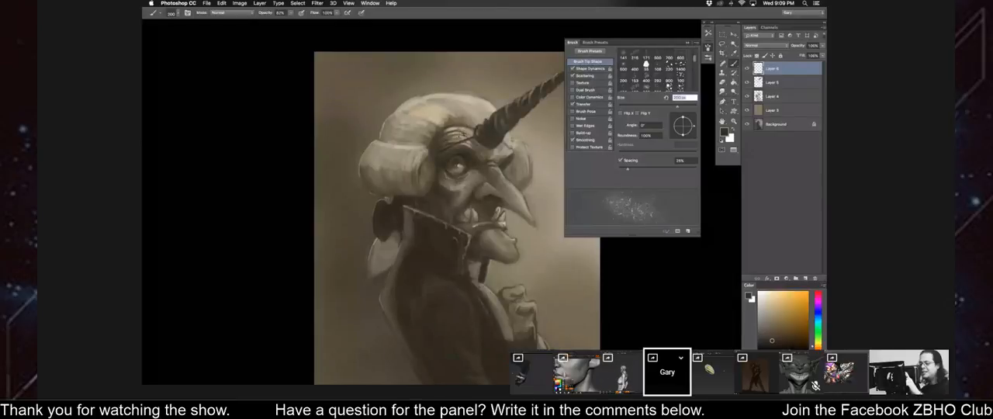
{"action": "left_click_drag", "start_coordinate": [465, 130], "coordinate": [448, 129]}
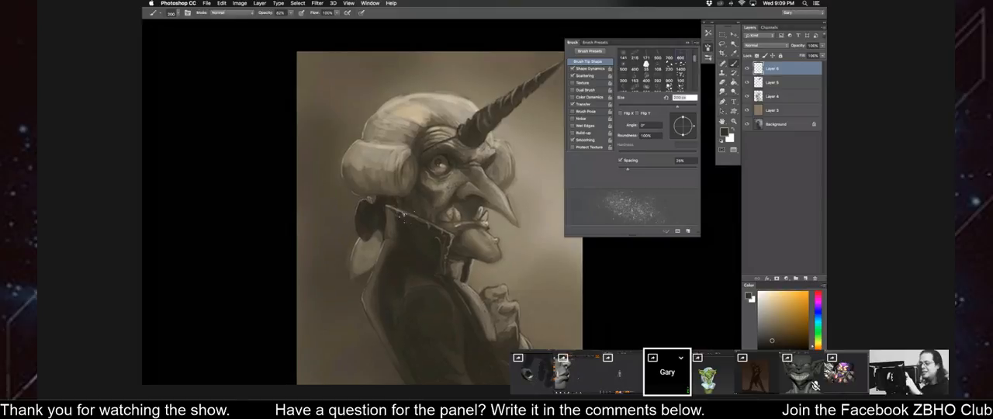
Switch to a streaky bristle brush, sample the wig's light tone and paint strands on the wig with a smaller brush.
{"action": "right_click", "coordinate": [400, 197]}
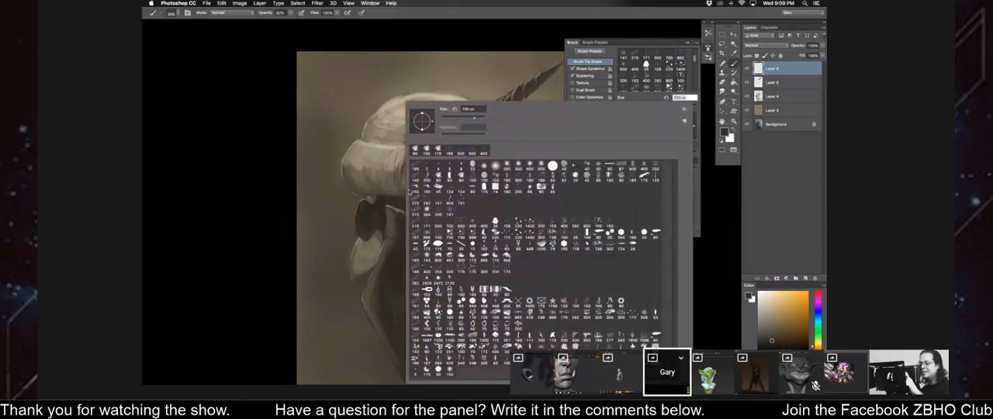
{"action": "left_click", "coordinate": [288, 220]}
{"action": "left_click_drag", "start_coordinate": [288, 220], "coordinate": [217, 216]}
{"action": "right_click", "coordinate": [249, 216]}
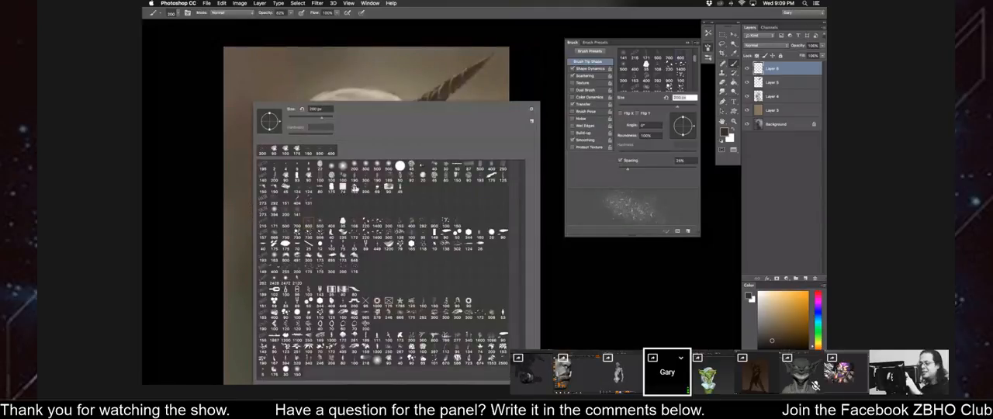
{"action": "left_click", "coordinate": [399, 225]}
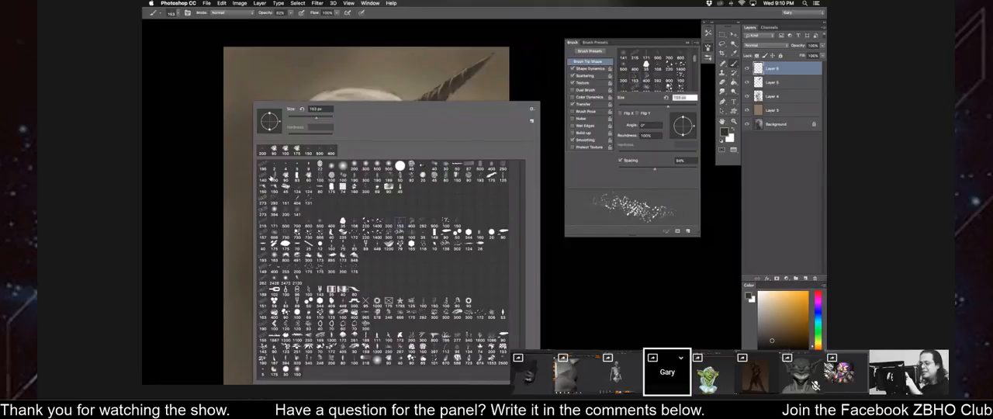
{"action": "left_click", "coordinate": [272, 199]}
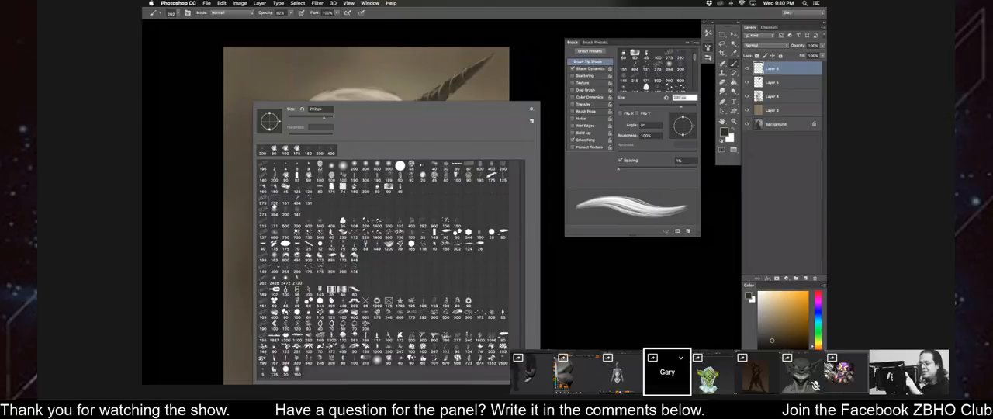
{"action": "left_click", "coordinate": [191, 150]}
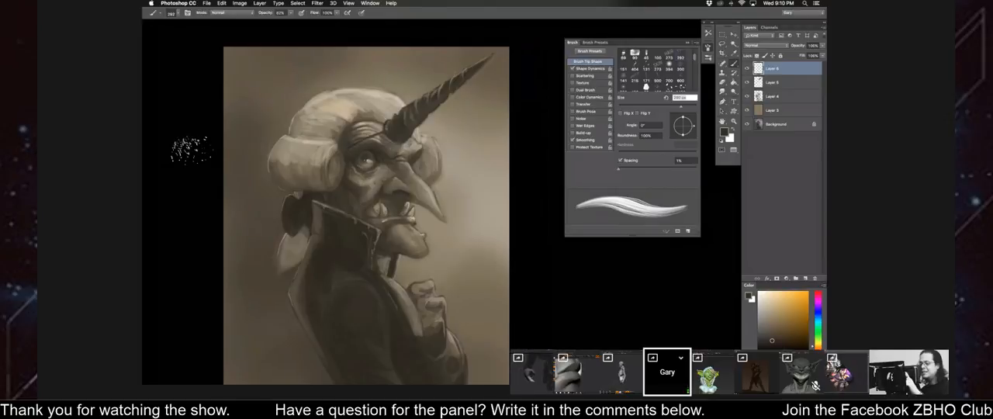
{"action": "left_click", "coordinate": [403, 103], "text": "alt"}
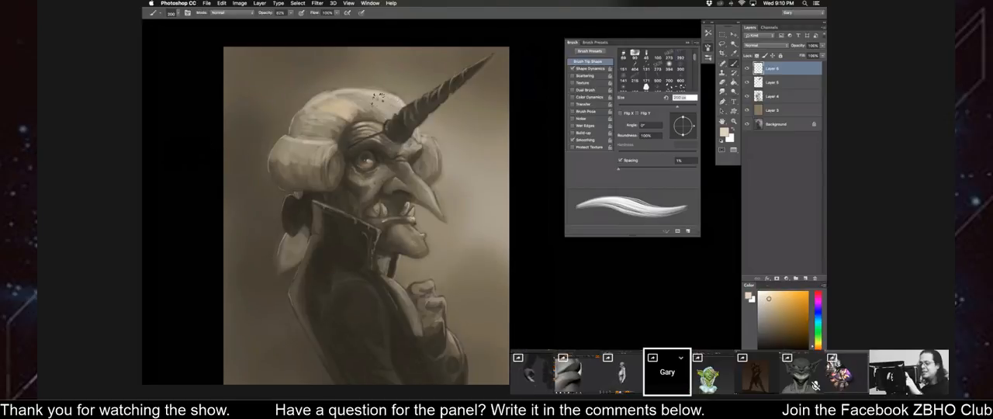
{"action": "key", "text": "bracketleft"}
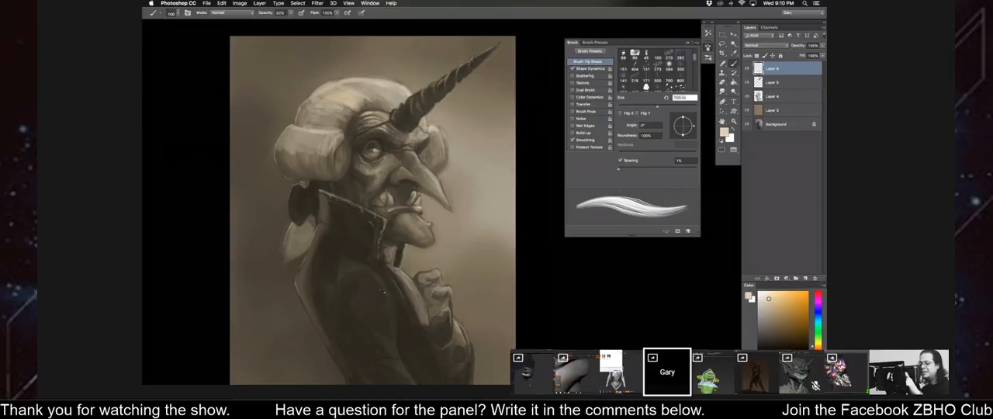
Switch to a soft-edged brush, sample a light tone beside the horn's base and paint small highlights on the nose with a reduced size.
{"action": "right_click", "coordinate": [349, 184]}
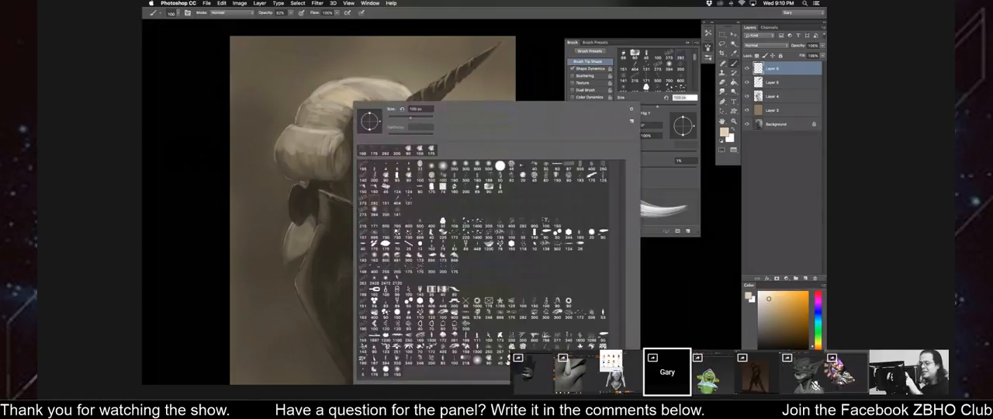
{"action": "double_click", "coordinate": [489, 360]}
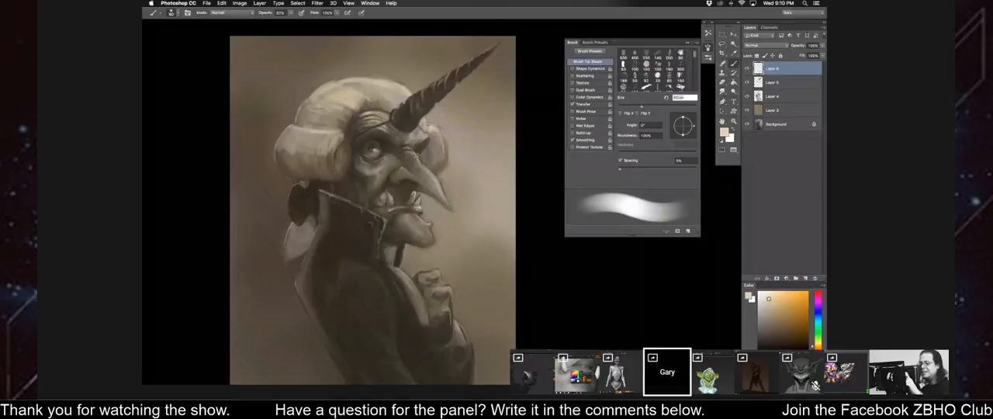
{"action": "key", "text": "bracketleft"}
{"action": "left_click", "coordinate": [431, 128], "text": "alt"}
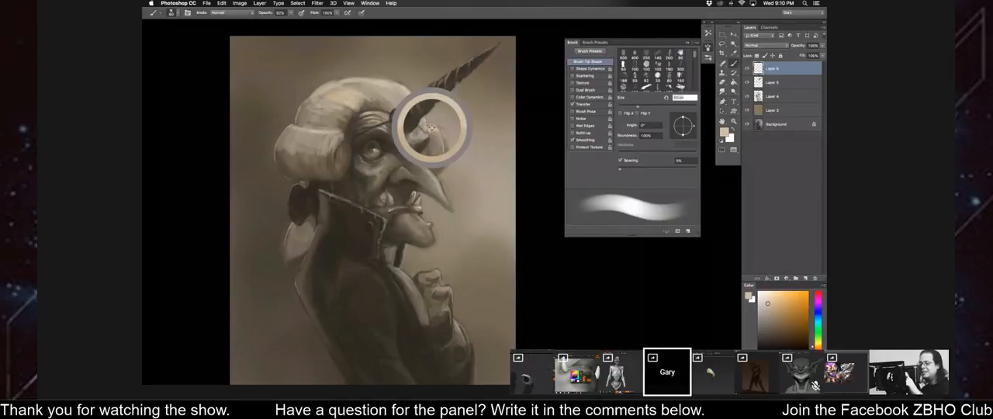
{"action": "key", "text": "bracketleft"}
{"action": "key", "text": "bracketleft"}
{"action": "key", "text": "bracketleft"}
{"action": "key", "text": "bracketleft"}
{"action": "key", "text": "bracketleft"}
{"action": "key", "text": "bracketleft"}
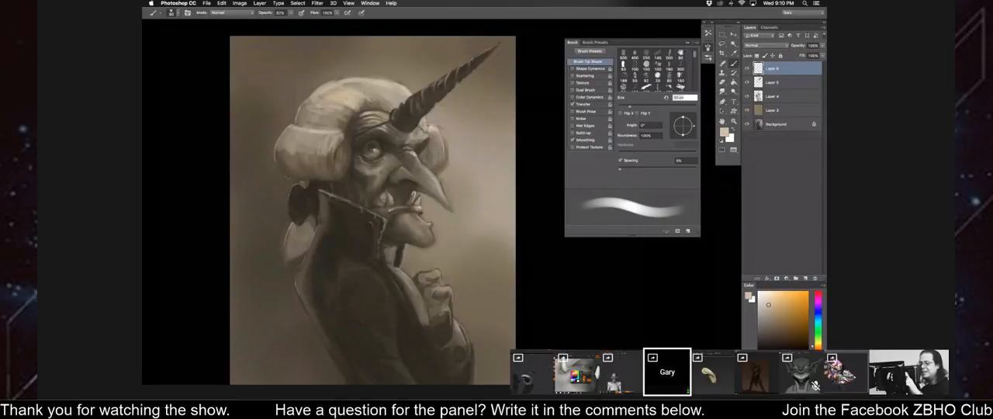
{"action": "key", "text": "bracketleft"}
{"action": "key", "text": "bracketleft"}
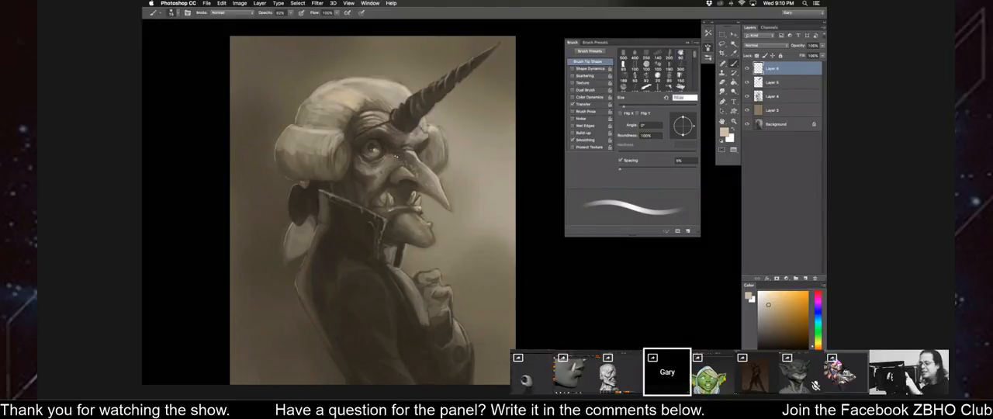
Sample dark tones beside the nose bridge and above the eye, choose a darker shade and deepen the pupil.
{"action": "left_click", "coordinate": [399, 158], "text": "alt"}
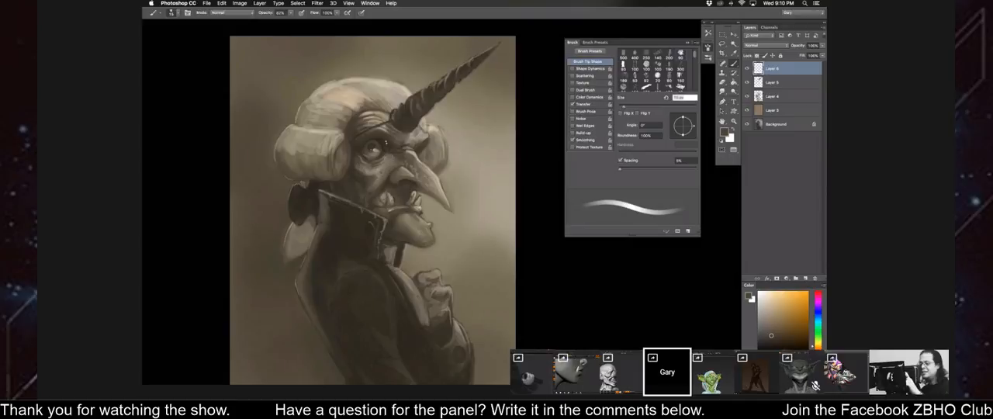
{"action": "left_click", "coordinate": [381, 140], "text": "alt"}
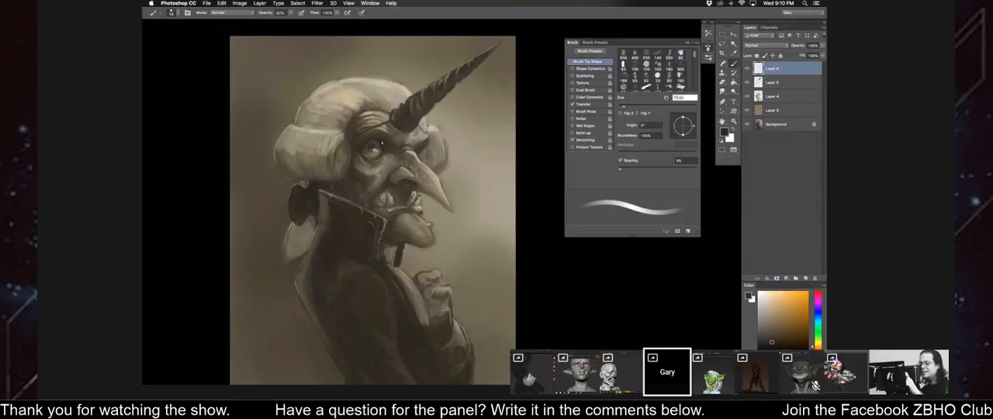
{"action": "mouse_move", "coordinate": [361, 117]}
{"action": "left_mouse_down"}
{"action": "mouse_move", "coordinate": [398, 86]}
{"action": "mouse_move", "coordinate": [421, 90]}
{"action": "left_mouse_up"}
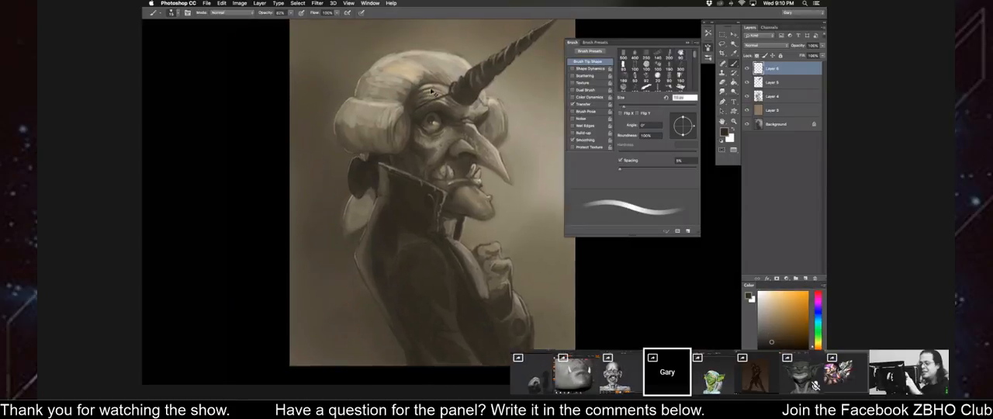
{"action": "key", "text": "super+plus"}
{"action": "key", "text": "super+plus"}
{"action": "left_click", "coordinate": [771, 345]}
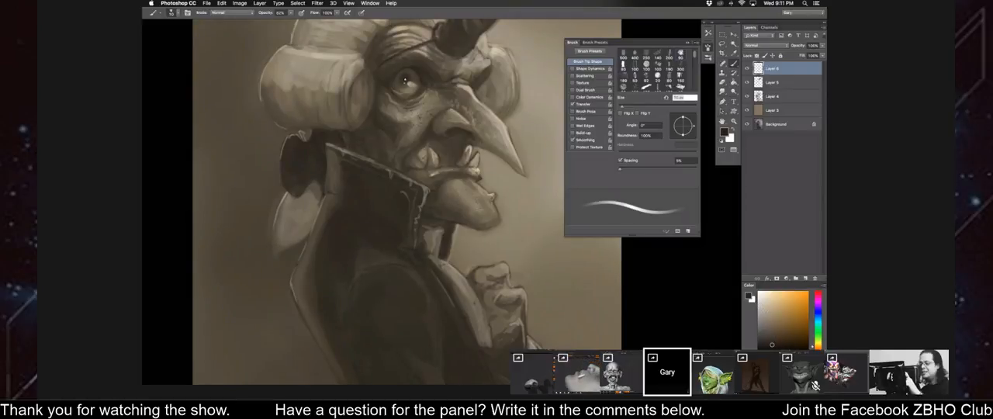
Reduce the brush size and paint fine dark detail in the eye and small spots on the cheek and nose.
{"action": "key", "text": "bracketleft"}
{"action": "key", "text": "bracketleft"}
{"action": "key", "text": "bracketleft"}
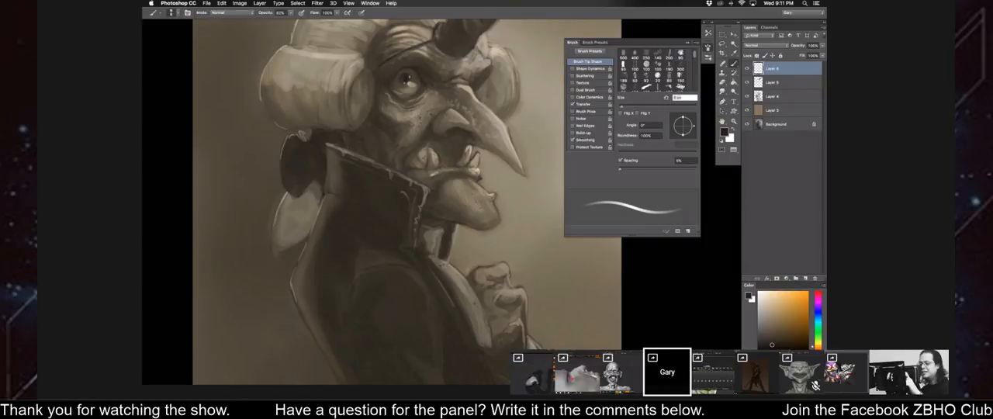
{"action": "left_click_drag", "start_coordinate": [404, 63], "coordinate": [405, 71]}
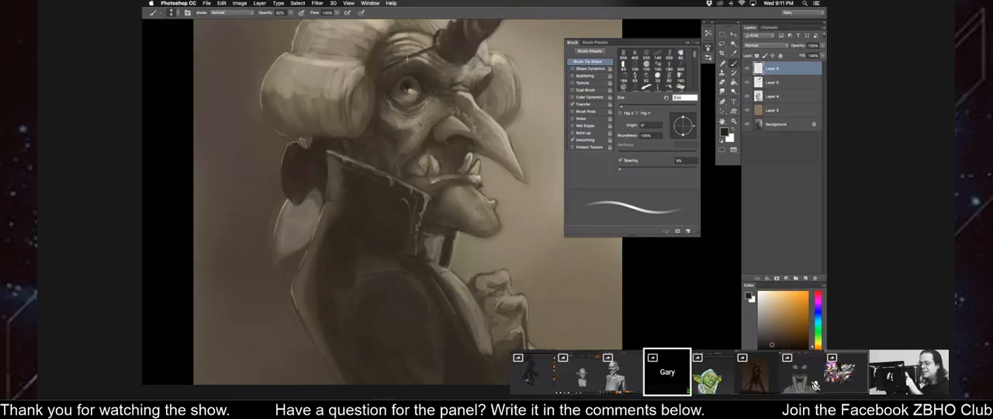
Paint small dark strokes on the brow above the eye, adjusting the brush size.
{"action": "left_click_drag", "start_coordinate": [407, 59], "coordinate": [408, 73]}
{"action": "key", "text": "bracketright"}
{"action": "key", "text": "bracketright"}
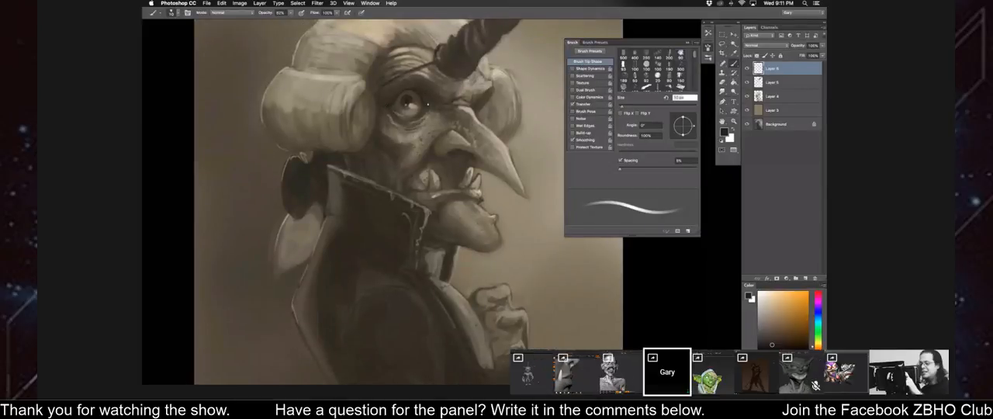
{"action": "key", "text": "bracketleft"}
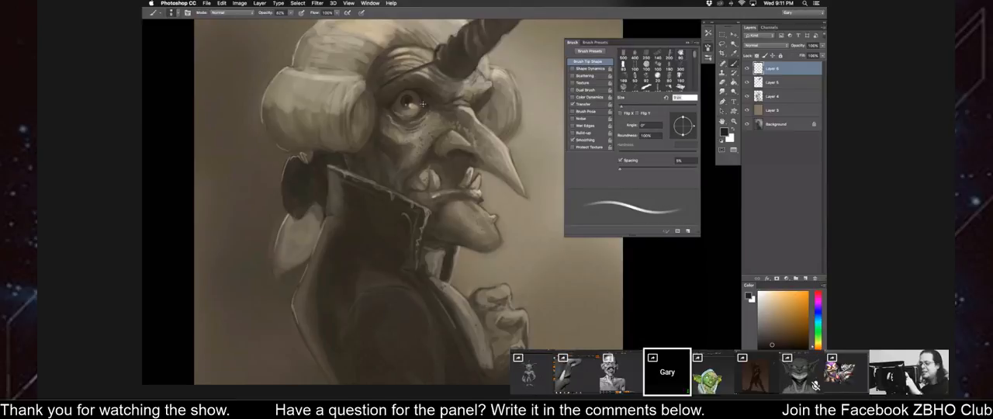
Sample light and dark tones around the eye and refine the eyeball's highlight and inner corner with fine strokes.
{"action": "key", "text": "super+equal"}
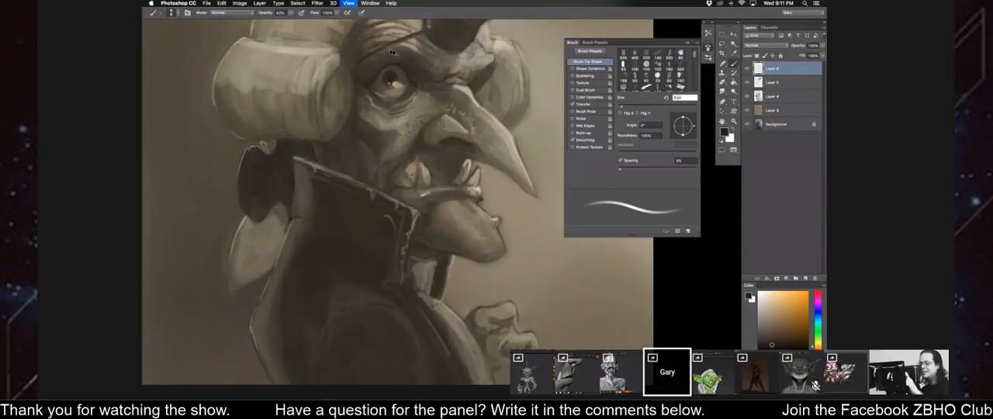
{"action": "key", "text": "super+equal"}
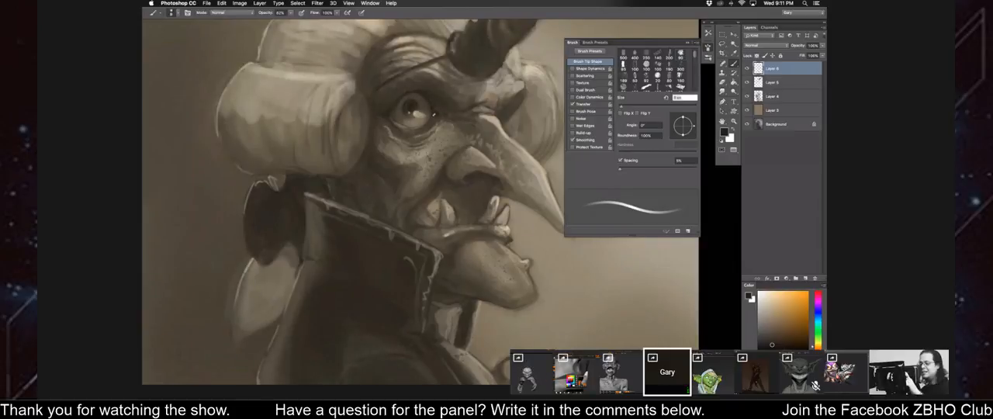
{"action": "left_click", "coordinate": [431, 110], "text": "alt"}
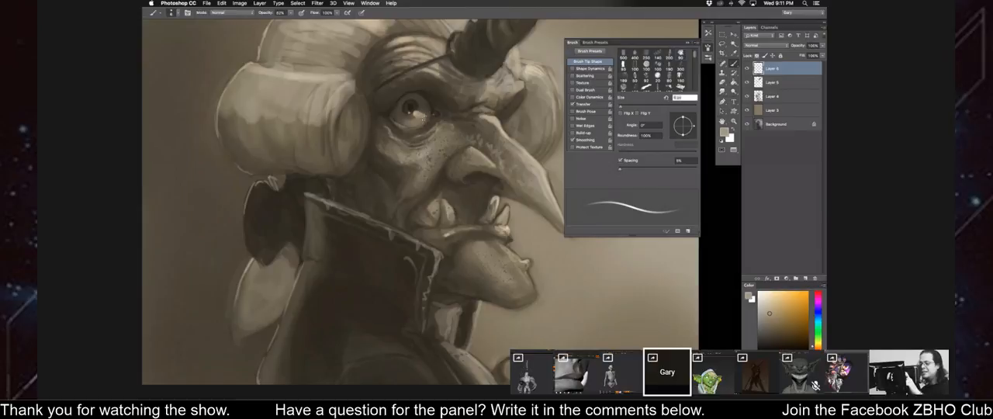
{"action": "left_click", "coordinate": [416, 112], "text": "alt"}
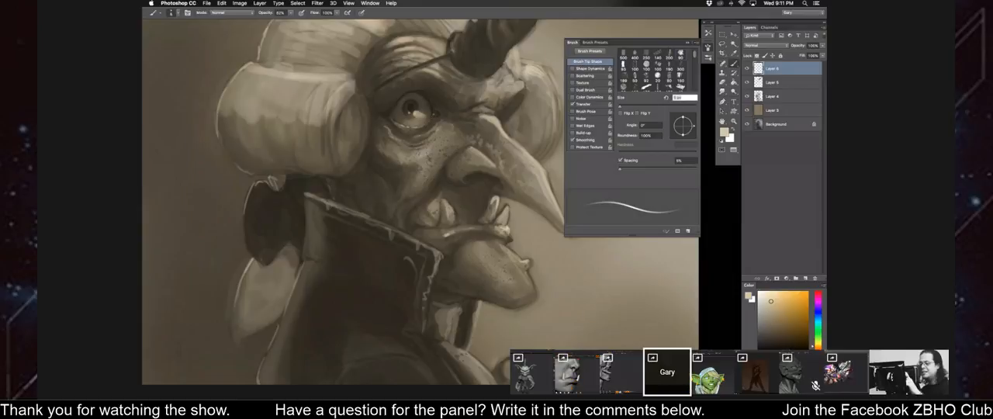
{"action": "left_click", "coordinate": [420, 104], "text": "alt"}
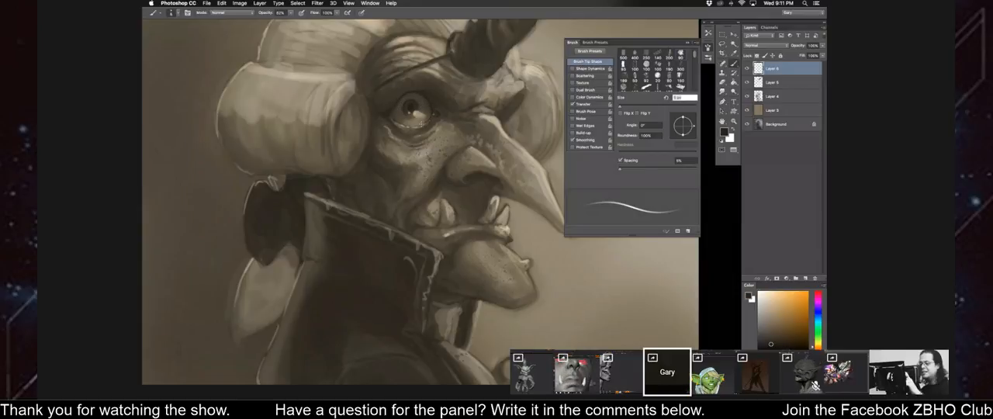
Sample mid and dark skin tones below the eye's outer corner and paint fine lower-eyelid detail.
{"action": "left_click", "coordinate": [398, 124], "text": "alt"}
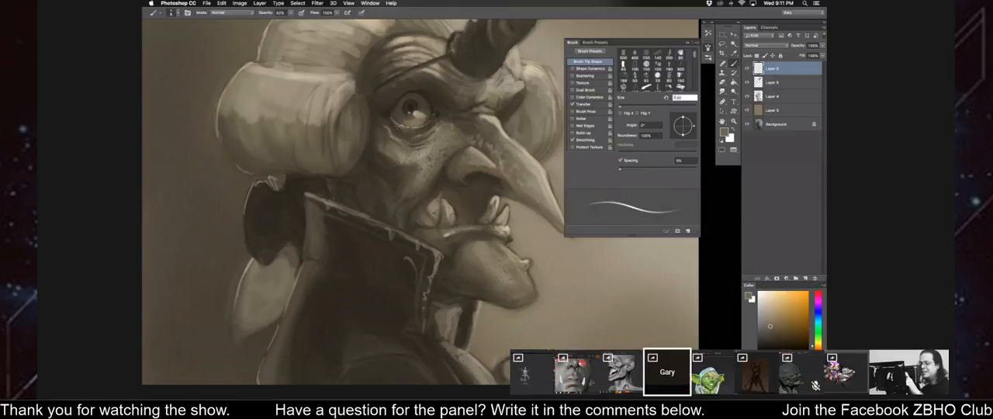
{"action": "left_click", "coordinate": [397, 127], "text": "alt"}
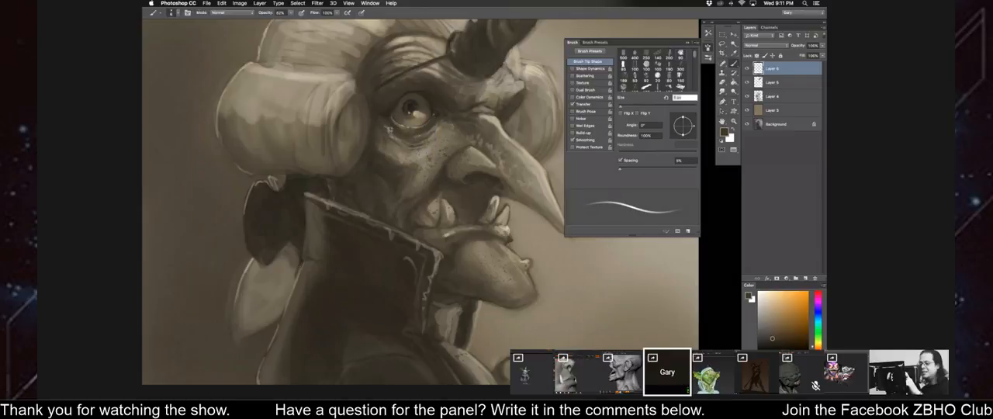
{"action": "left_click", "coordinate": [391, 128], "text": "alt"}
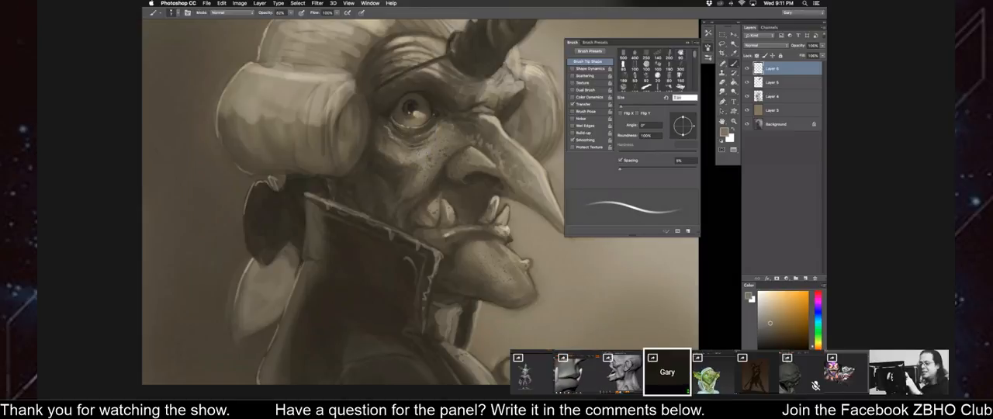
{"action": "left_click", "coordinate": [390, 131], "text": "alt"}
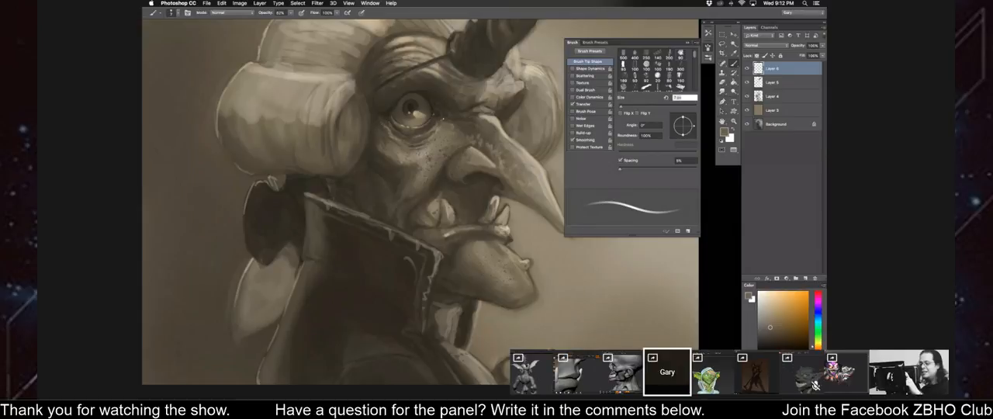
Sample skin tones below the eye's inner corner and beside the nose bridge, and soften the inner corner with a small brush.
{"action": "left_click", "coordinate": [435, 125], "text": "alt"}
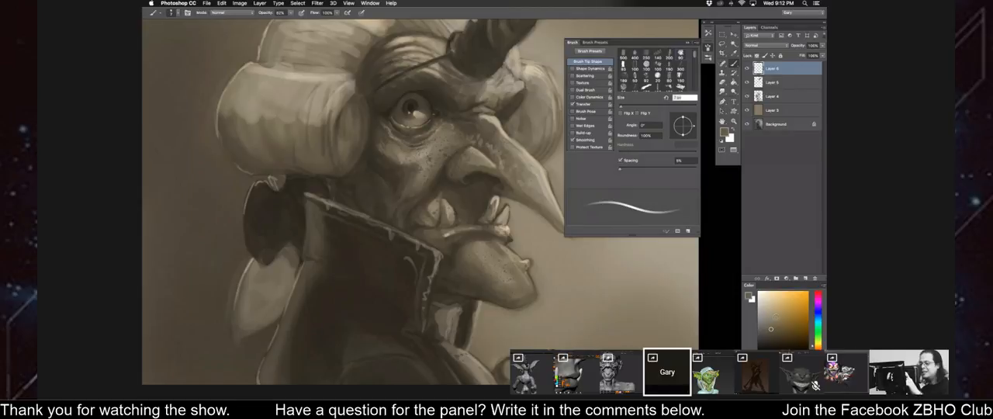
{"action": "left_click", "coordinate": [518, 117], "text": "alt"}
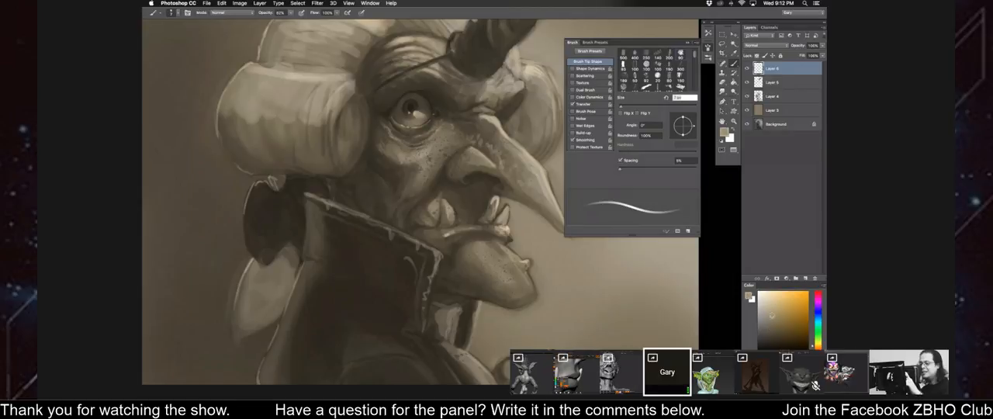
{"action": "key", "text": "bracketleft"}
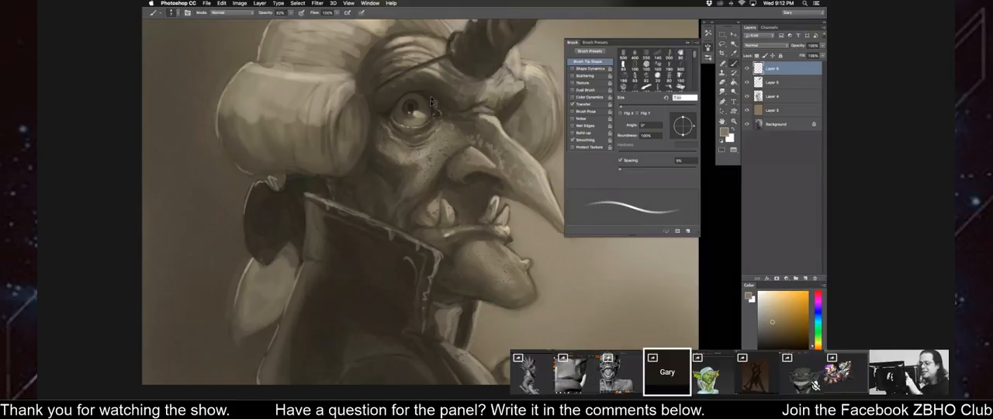
Mirror the canvas view, rework the eye's inner corner with sampled dark tones and add light touches sampled from the eye.
{"action": "key", "text": "super+minus"}
{"action": "key", "text": "super+equal"}
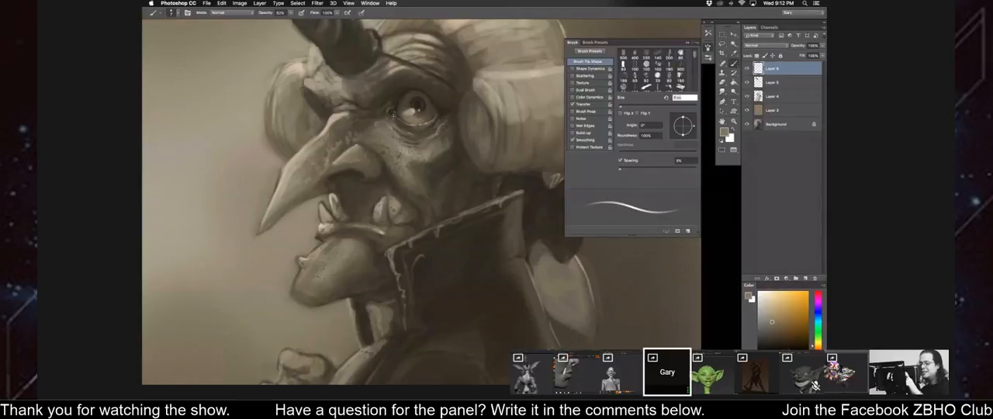
{"action": "left_click", "coordinate": [392, 113], "text": "alt"}
{"action": "left_click", "coordinate": [390, 112], "text": "alt"}
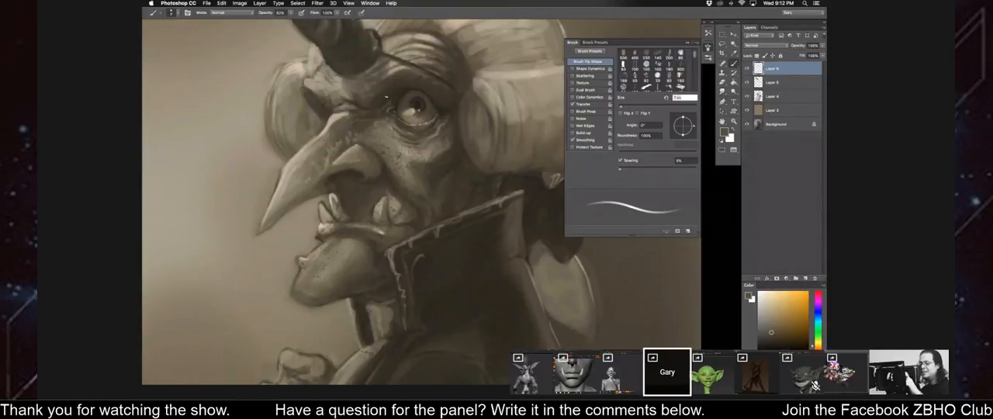
{"action": "left_click", "coordinate": [412, 109], "text": "alt"}
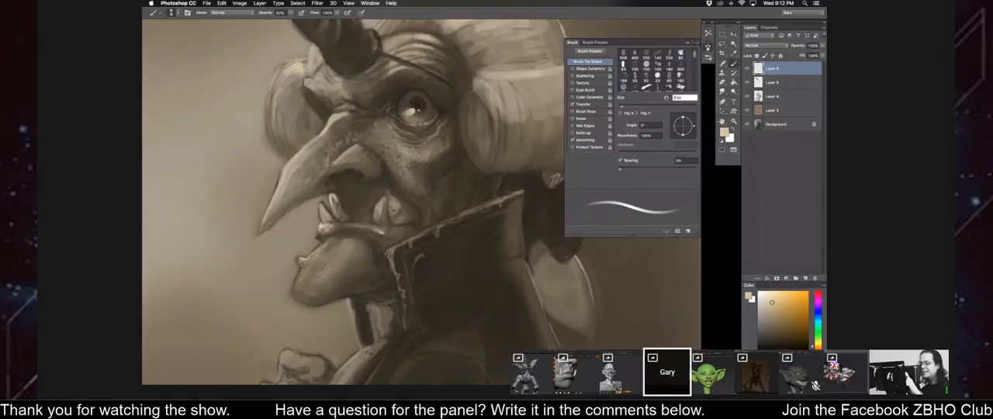
{"action": "left_click_drag", "start_coordinate": [304, 183], "coordinate": [305, 188]}
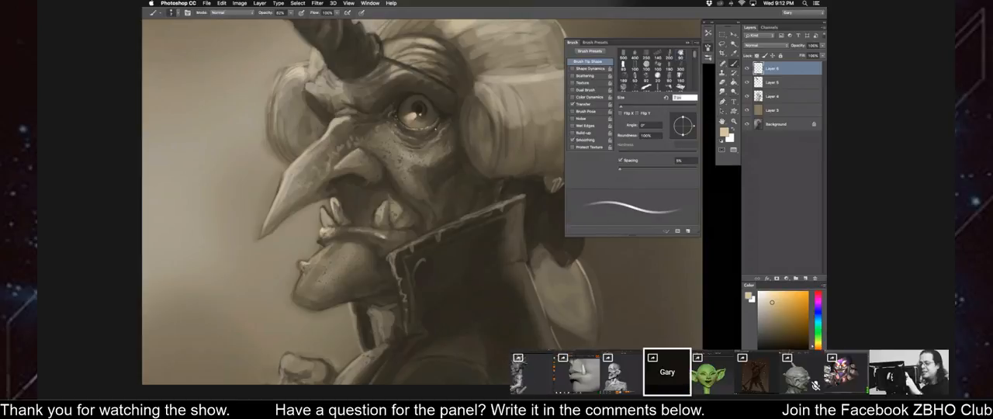
Sample dark tones beside the eye's outer corner and deepen the eyelid creases there.
{"action": "left_click", "coordinate": [442, 119], "text": "alt"}
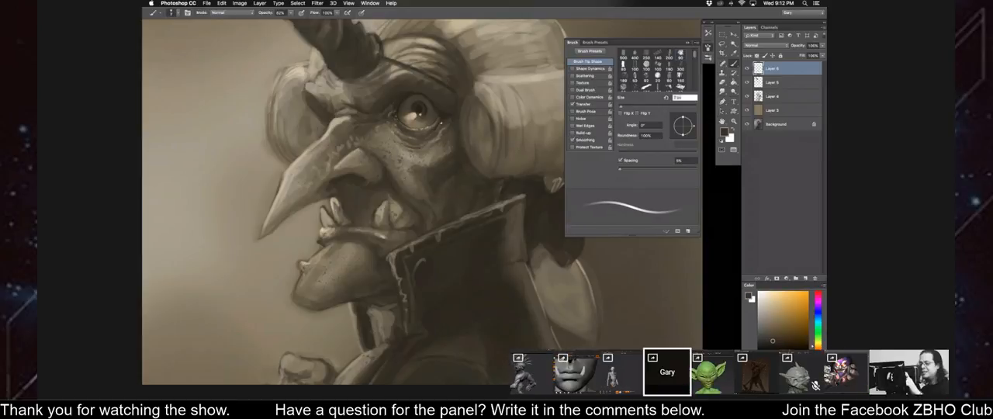
{"action": "left_click", "coordinate": [443, 117], "text": "alt"}
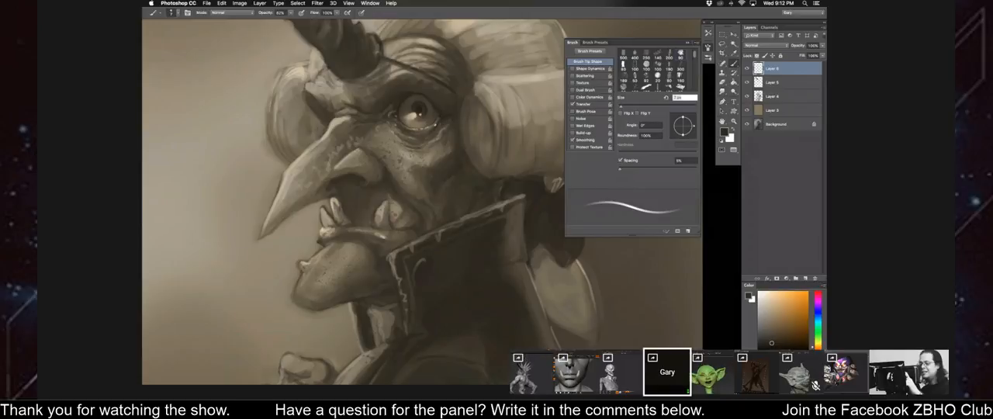
{"action": "left_click", "coordinate": [445, 118], "text": "alt"}
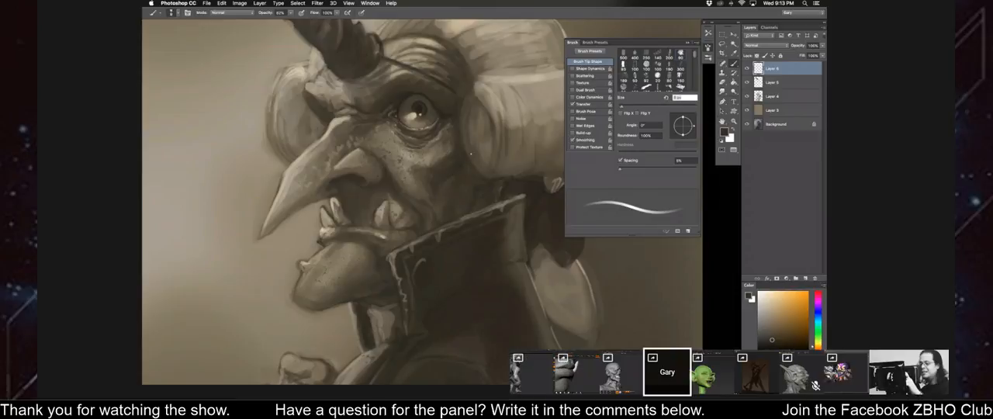
Sample a cheek tone and paint the cheek's folds and shadows, enlarging the brush for broad strokes and reducing it for creases.
{"action": "left_click", "coordinate": [454, 166], "text": "alt"}
{"action": "key", "text": "]"}
{"action": "key", "text": "]"}
{"action": "key", "text": "]"}
{"action": "key", "text": "]"}
{"action": "key", "text": "]"}
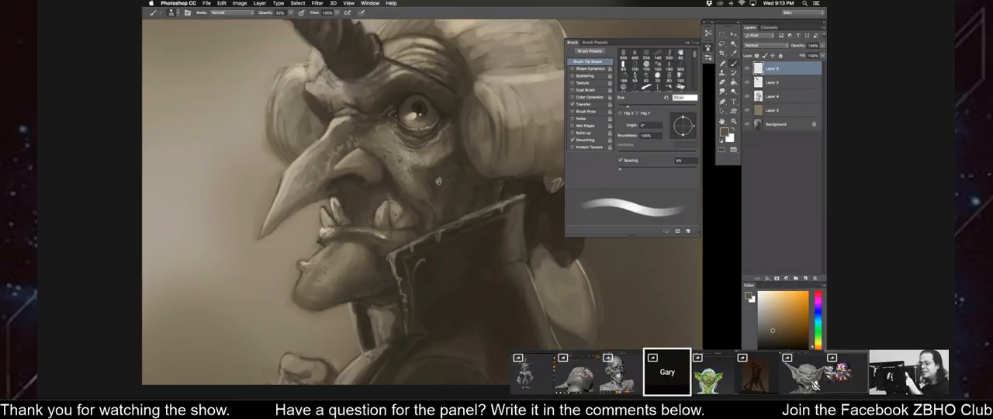
{"action": "key", "text": "bracketleft"}
{"action": "key", "text": "bracketleft"}
{"action": "key", "text": "bracketleft"}
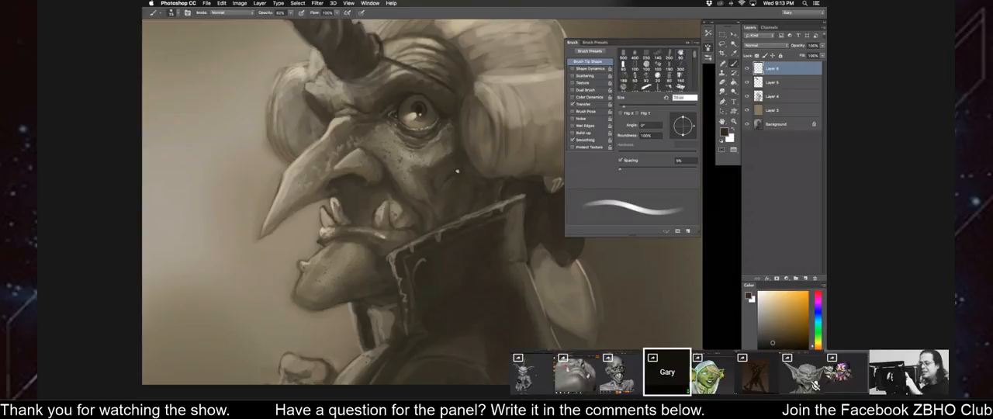
{"action": "key", "text": "bracketleft"}
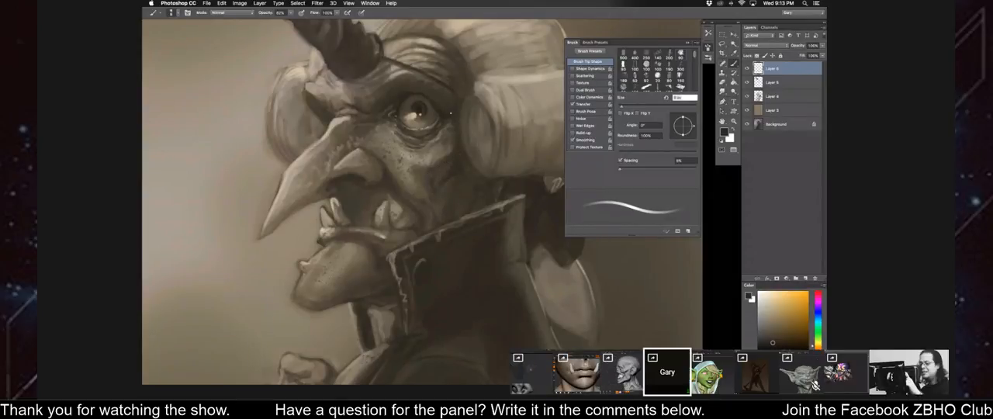
Sample tones beside and above the eye and shade the upper eyelid and brow with small brush sizes.
{"action": "left_click", "coordinate": [450, 134], "text": "alt"}
{"action": "key", "text": "bracketright"}
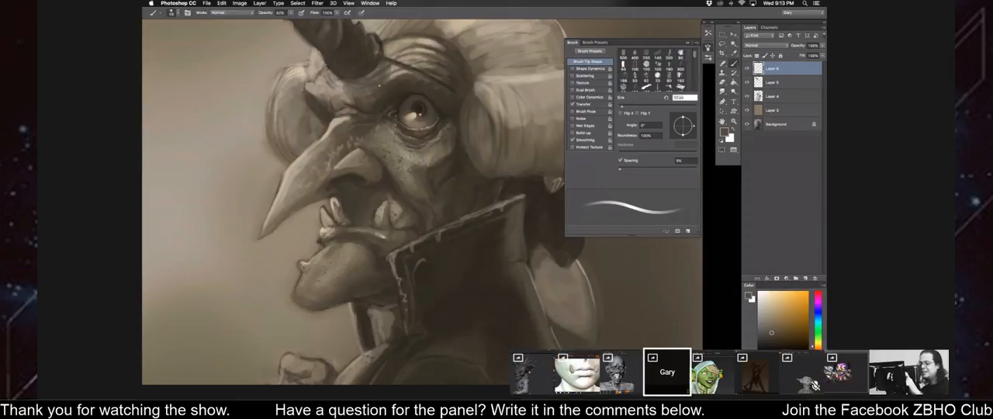
{"action": "key", "text": "bracketleft"}
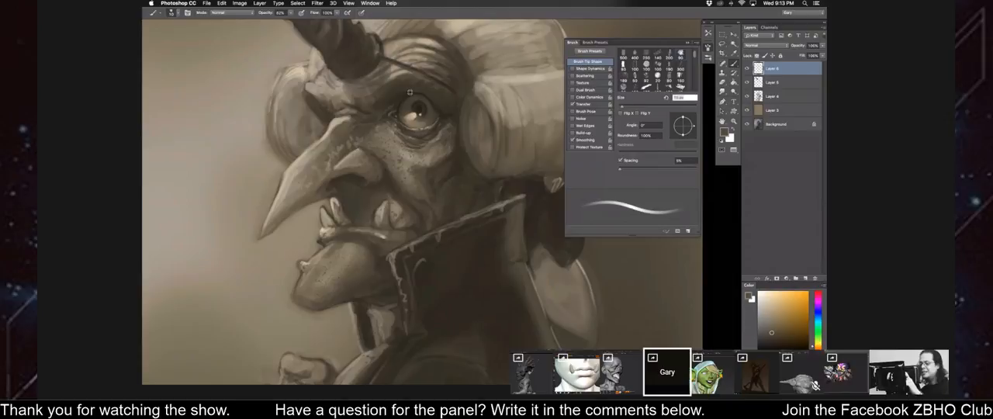
{"action": "left_click", "coordinate": [409, 93], "text": "alt"}
{"action": "key", "text": "bracketleft"}
{"action": "key", "text": "bracketright"}
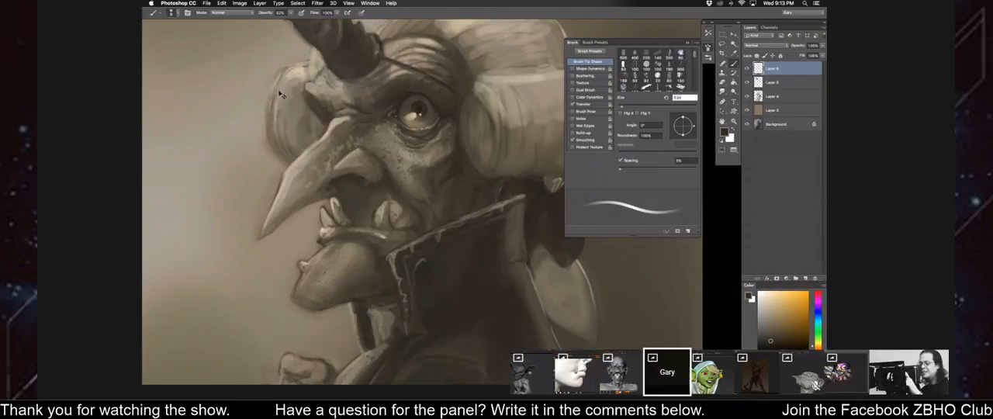
Flip the canvas horizontally so the figure faces the opposite way, with the whole portrait in view.
{"action": "key", "text": "super+minus"}
{"action": "key", "text": "super+minus"}
{"action": "mouse_move", "coordinate": [331, 204]}
{"action": "left_mouse_down"}
{"action": "mouse_move", "coordinate": [311, 202]}
{"action": "mouse_move", "coordinate": [324, 202]}
{"action": "left_mouse_up"}
{"action": "key", "text": "super+shift+h"}
Sample tones along the wig's front edge beside the forehead and blend that area with an enlarged soft brush.
{"action": "left_click", "coordinate": [453, 98], "text": "alt"}
{"action": "key", "text": "bracketright"}
{"action": "key", "text": "bracketright"}
{"action": "key", "text": "bracketright"}
{"action": "key", "text": "bracketright"}
{"action": "key", "text": "bracketright"}
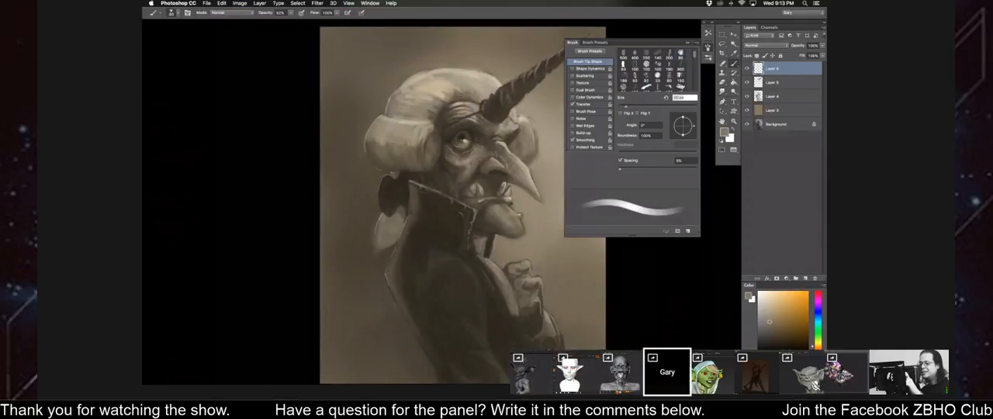
{"action": "left_click", "coordinate": [443, 105], "text": "alt"}
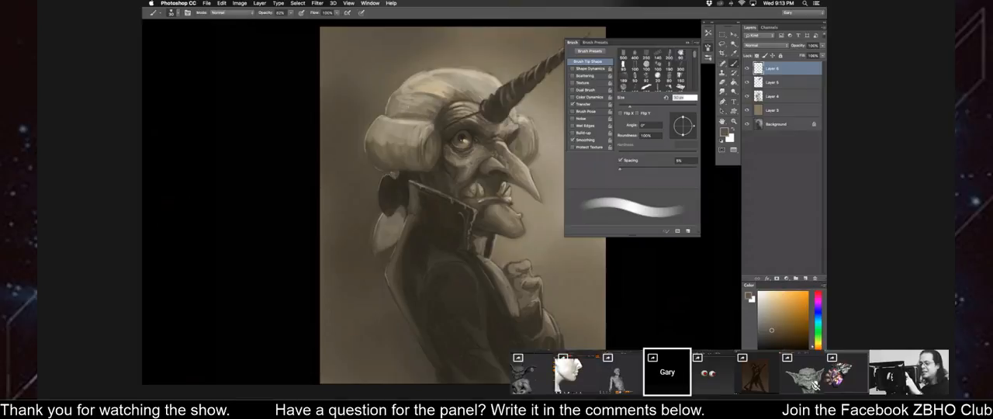
{"action": "key", "text": "bracketright"}
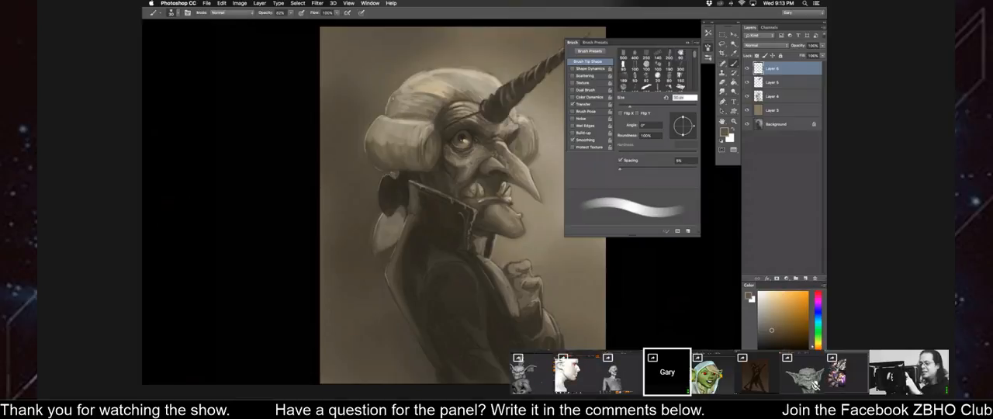
{"action": "key", "text": "bracketright"}
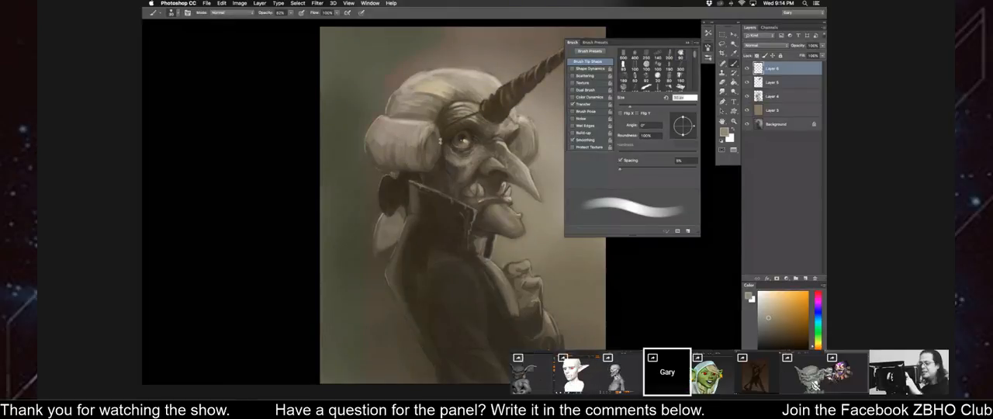
Reduce the brush size, flip the canvas horizontally again and save the document.
{"action": "key", "text": "bracketleft"}
{"action": "key", "text": "bracketleft"}
{"action": "key", "text": "super+minus"}
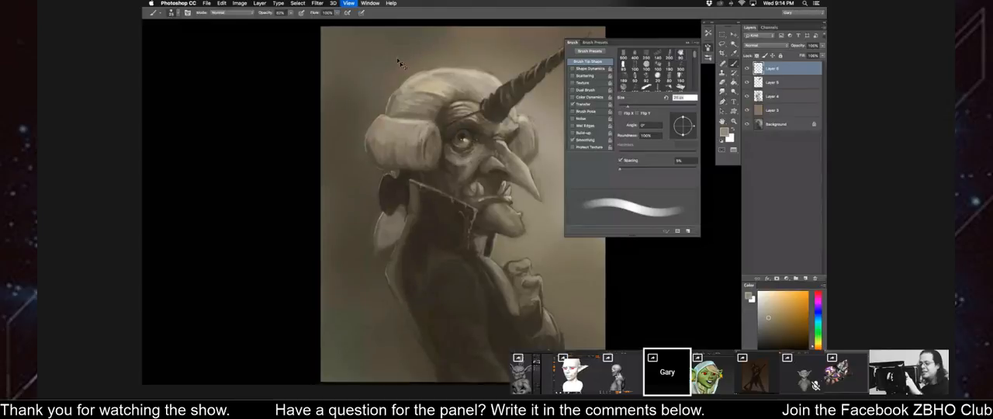
{"action": "key", "text": "super+shift+h"}
{"action": "left_click_drag", "start_coordinate": [388, 86], "coordinate": [376, 88]}
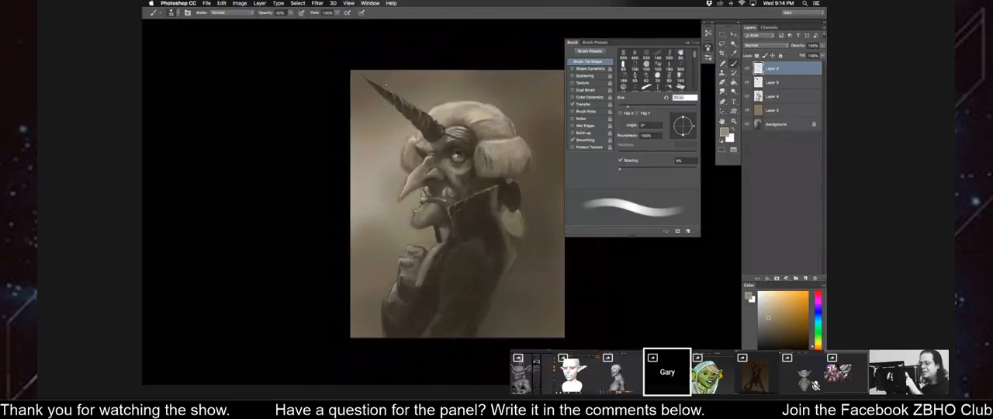
{"action": "key", "text": "super+s"}
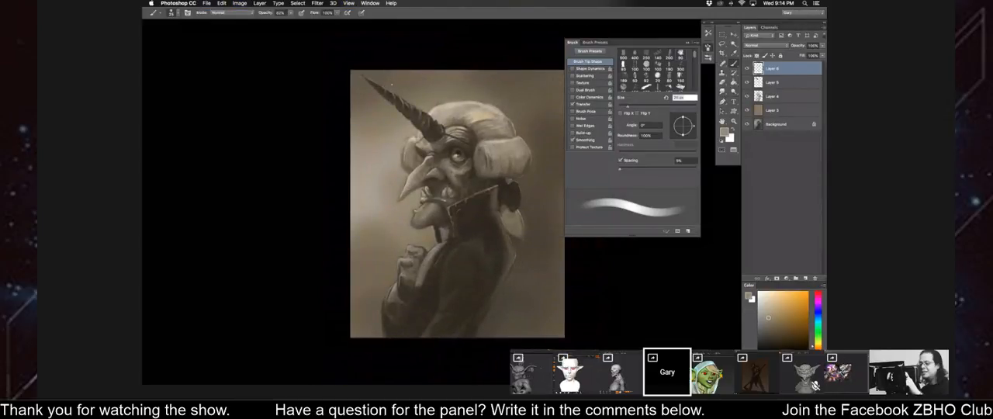
{"action": "key", "text": "super+plus"}
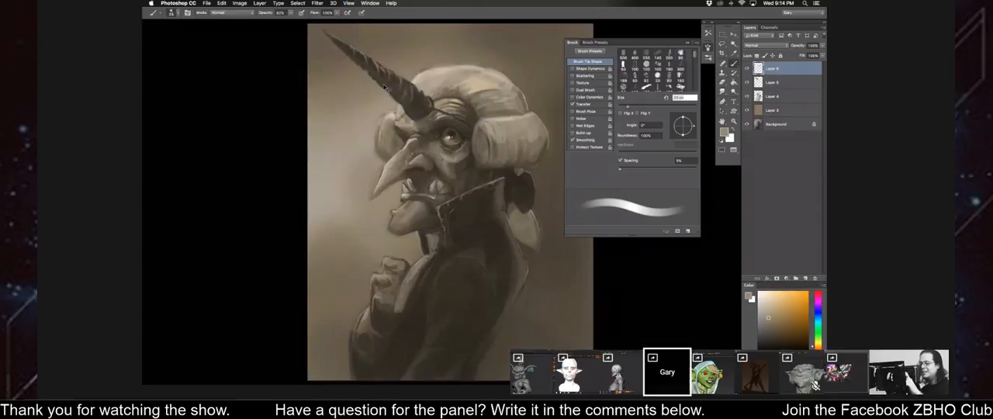
Sample tones on the cheek below the eye and shade the cheek folds with small brush sizes.
{"action": "key", "text": "super+plus"}
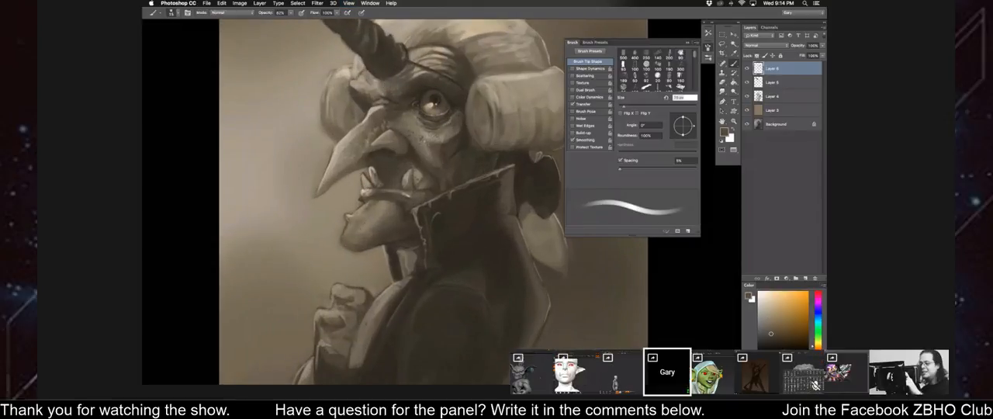
{"action": "key", "text": "bracketleft"}
{"action": "left_click", "coordinate": [434, 152], "text": "alt"}
{"action": "left_click", "coordinate": [433, 153], "text": "alt"}
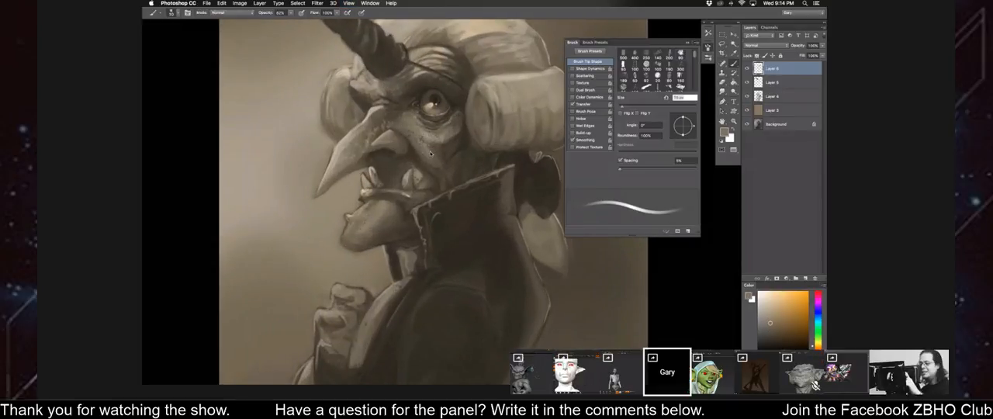
{"action": "key", "text": "bracketleft"}
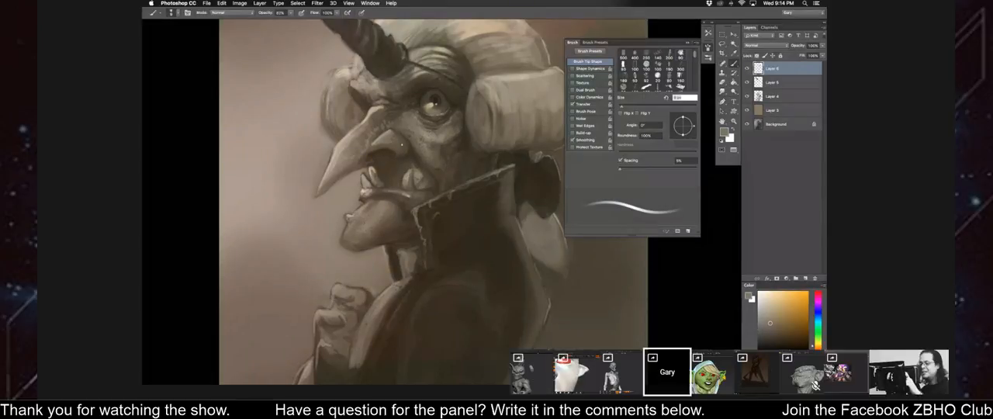
{"action": "left_click", "coordinate": [424, 138], "text": "alt"}
{"action": "key", "text": "bracketright"}
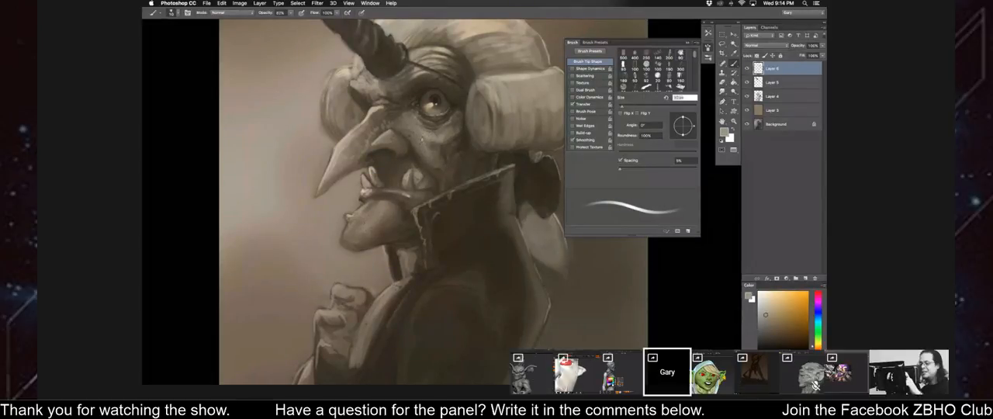
{"action": "key", "text": "bracketright"}
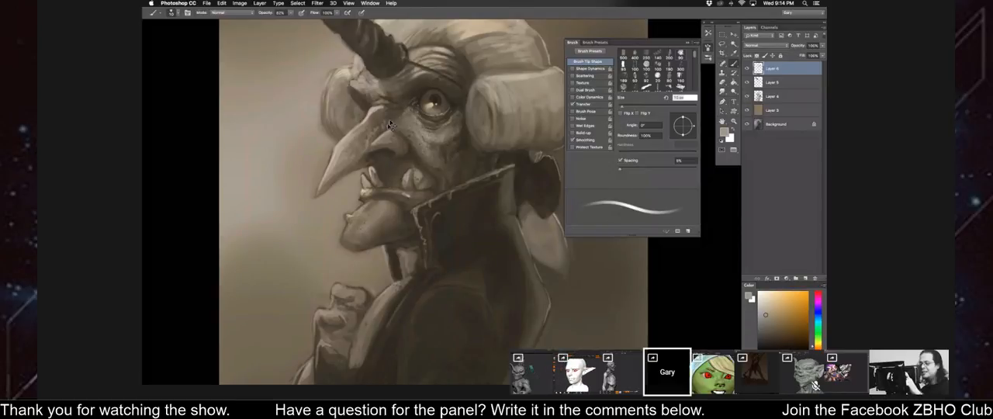
Flip the canvas horizontally and sample a dark tone from the face for shading around the eye and nose.
{"action": "key", "text": "super+minus"}
{"action": "key", "text": "super+shift+f"}
{"action": "key", "text": "super+plus"}
{"action": "key", "text": "super+plus"}
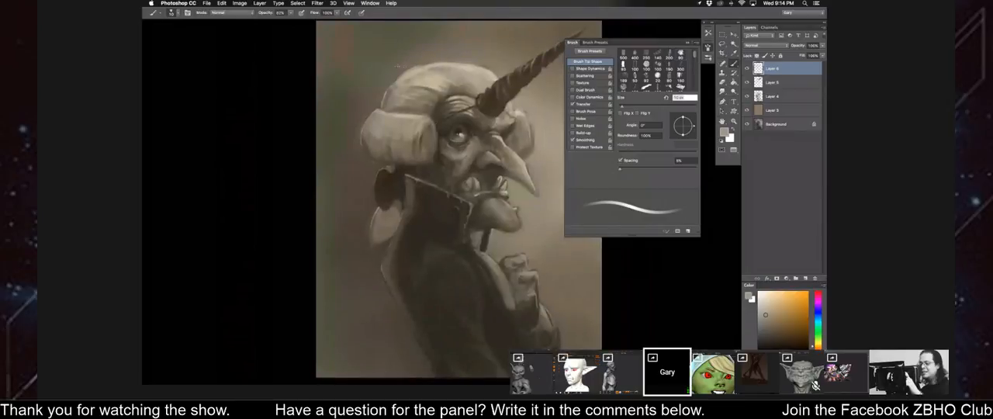
{"action": "left_click", "coordinate": [482, 130], "text": "alt"}
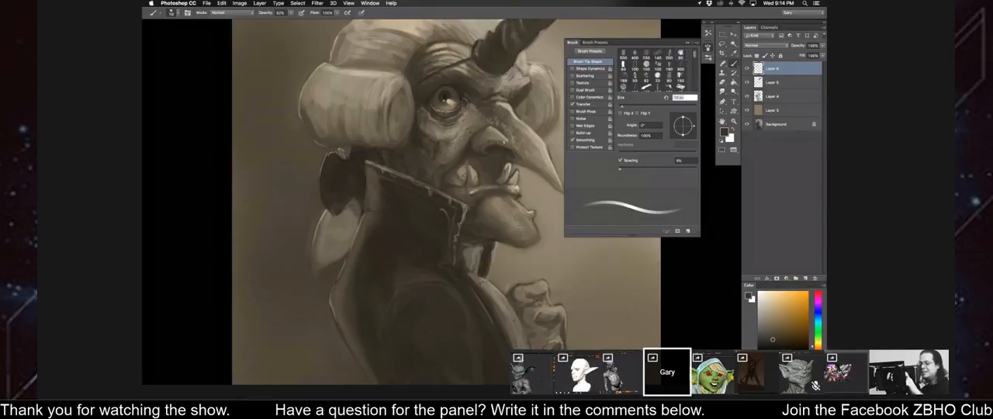
Sample light and dark tones around the tusks and upper lip and shade the mouth area.
{"action": "key", "text": "super+minus"}
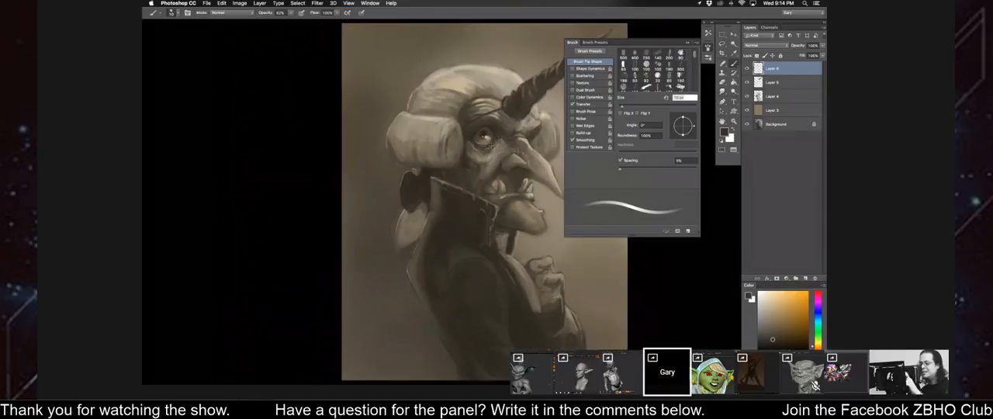
{"action": "key", "text": "super+plus"}
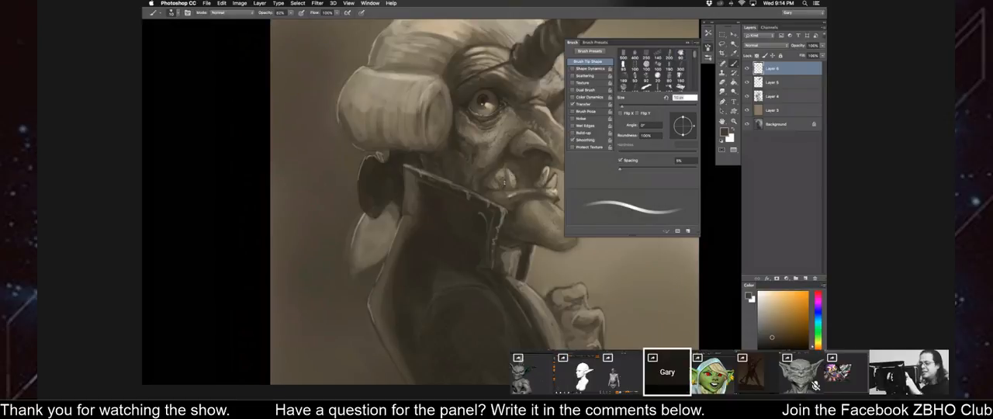
{"action": "left_click", "coordinate": [509, 184], "text": "alt"}
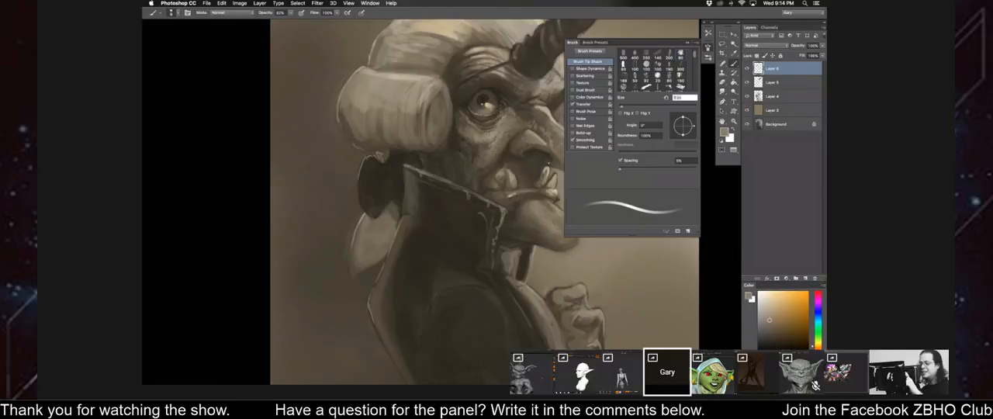
{"action": "left_click", "coordinate": [533, 176], "text": "alt"}
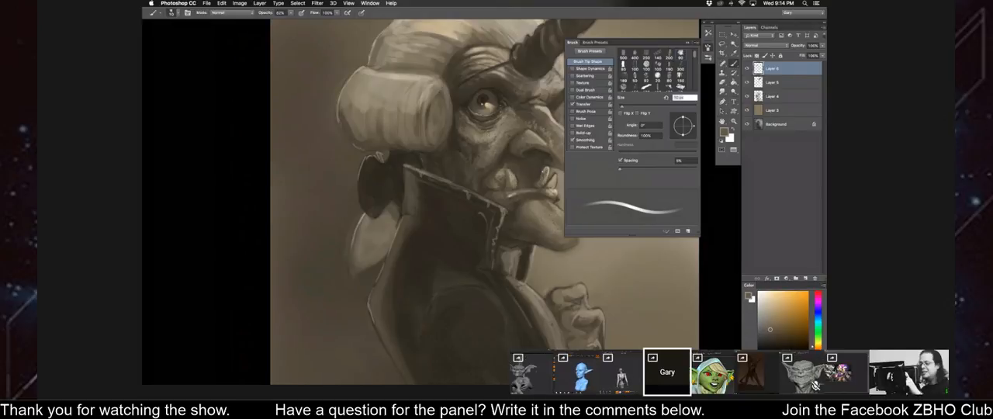
{"action": "left_click", "coordinate": [536, 185], "text": "alt"}
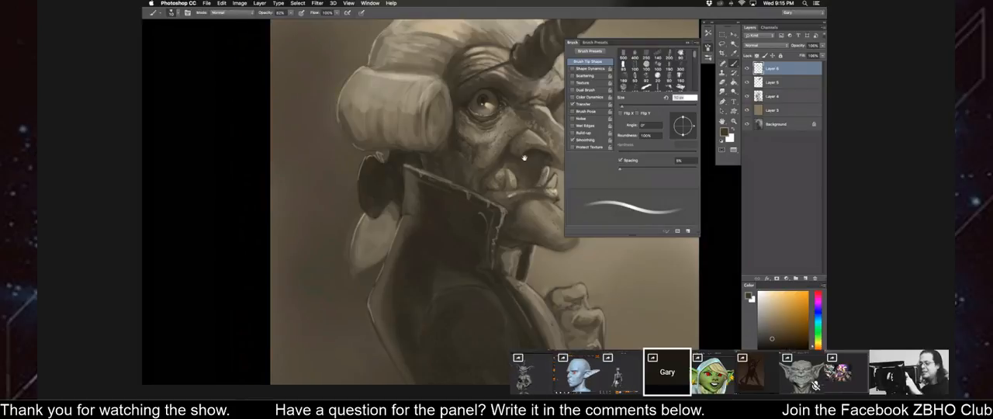
Sample tones beneath the nose and blend the shading between the nostril and the tusks.
{"action": "mouse_move", "coordinate": [524, 158]}
{"action": "left_mouse_down"}
{"action": "mouse_move", "coordinate": [474, 144]}
{"action": "mouse_move", "coordinate": [429, 154]}
{"action": "left_mouse_up"}
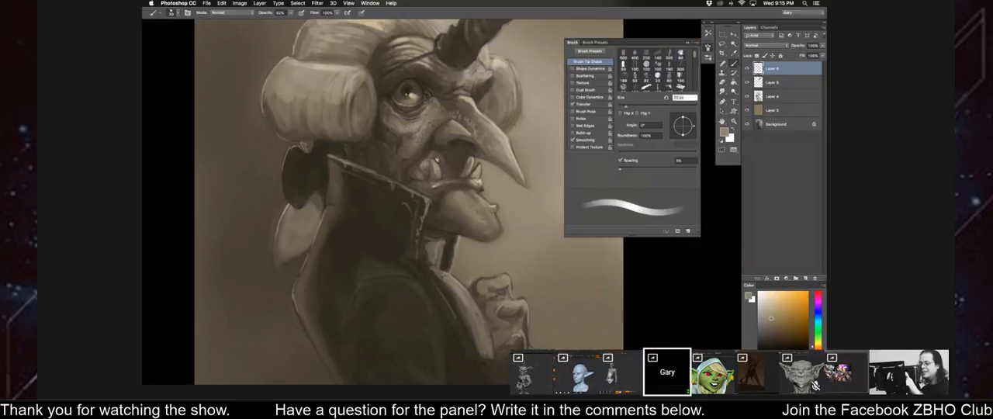
{"action": "left_click", "coordinate": [445, 156], "text": "alt"}
{"action": "key", "text": "bracketright"}
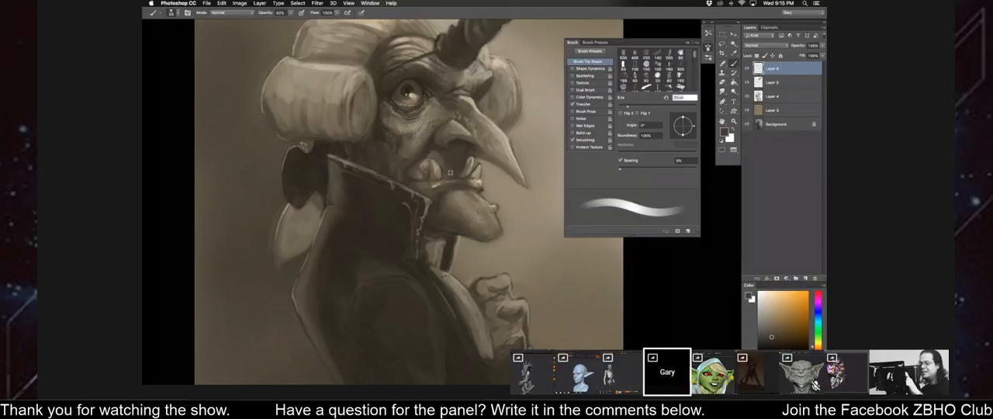
{"action": "left_click", "coordinate": [443, 161], "text": "alt"}
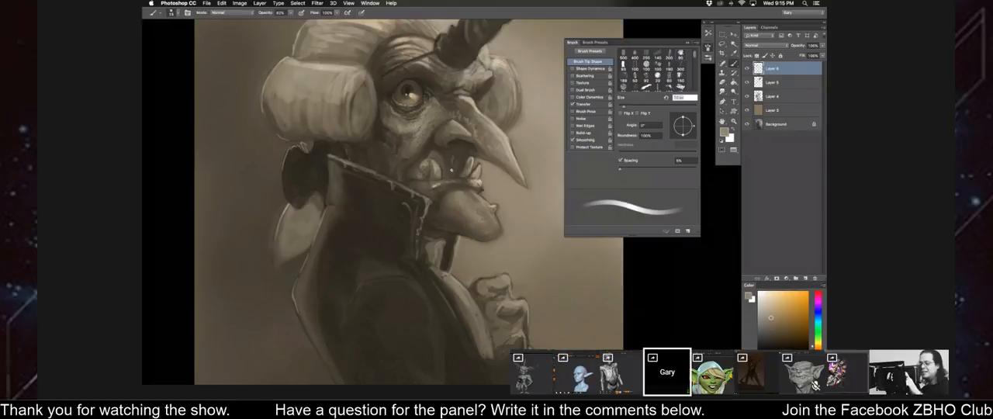
Sample dark tones beside the wig curl and at the horn's base and shade the wig's front edge with an enlarged brush.
{"action": "key", "text": "super+minus"}
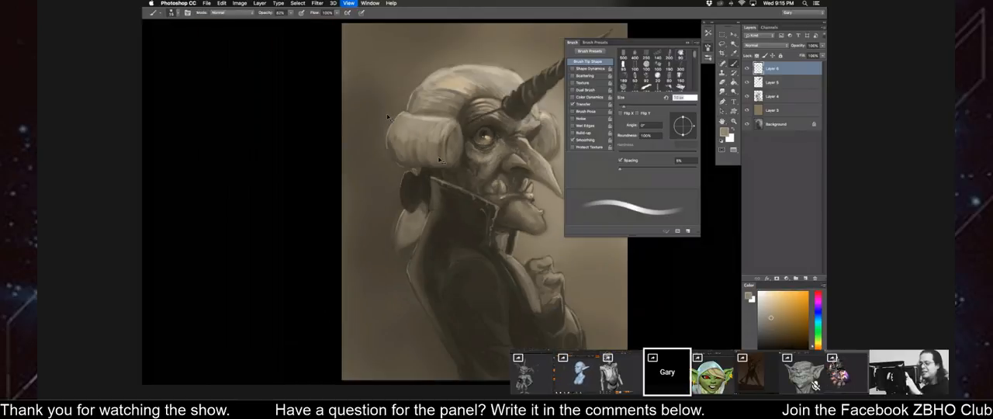
{"action": "key", "text": "bracketright"}
{"action": "key", "text": "bracketright"}
{"action": "key", "text": "bracketright"}
{"action": "left_click", "coordinate": [456, 149], "text": "alt"}
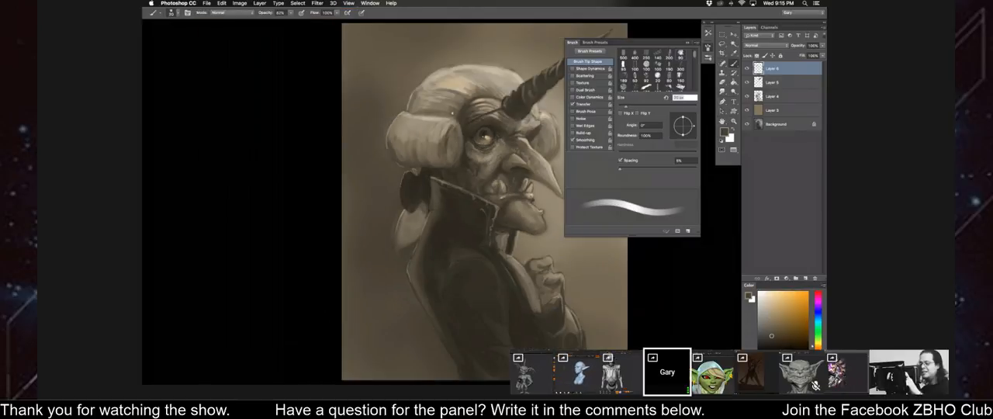
{"action": "left_click", "coordinate": [504, 100], "text": "alt"}
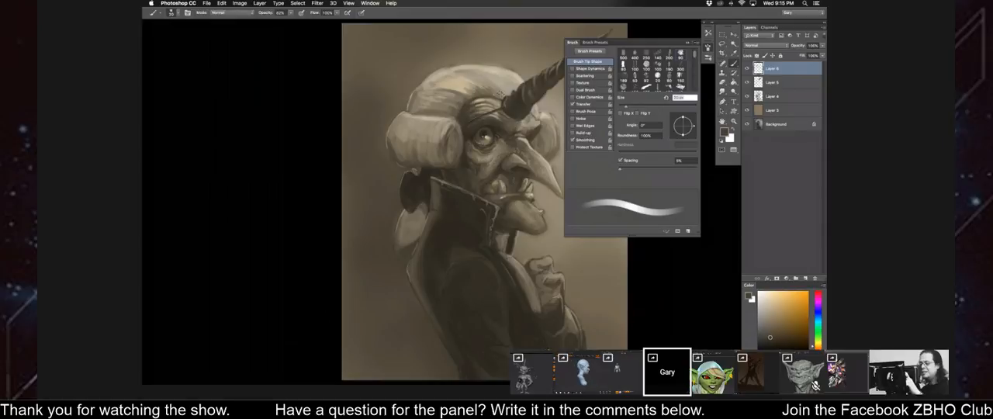
Refine the shading where the forehead meets the wig with a smaller brush and a lighter tone sampled from the forehead.
{"action": "key", "text": "bracketleft"}
{"action": "key", "text": "bracketleft"}
{"action": "key", "text": "bracketleft"}
{"action": "key", "text": "bracketleft"}
{"action": "key", "text": "bracketleft"}
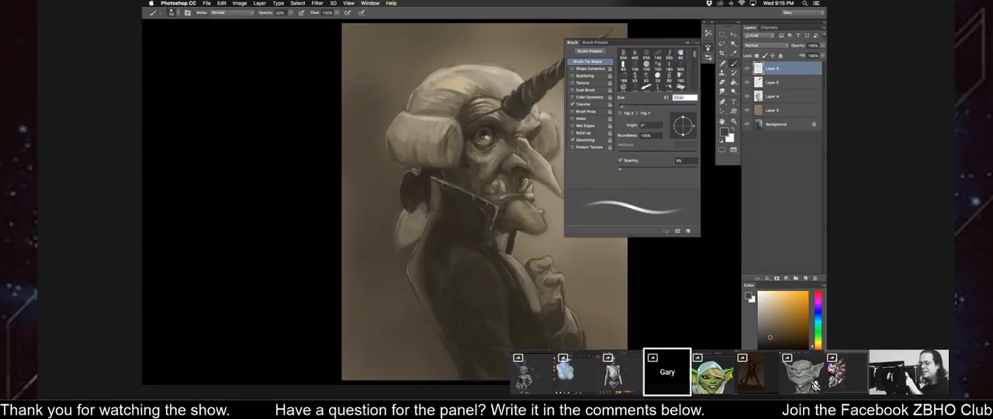
{"action": "key", "text": "bracketright"}
{"action": "key", "text": "bracketright"}
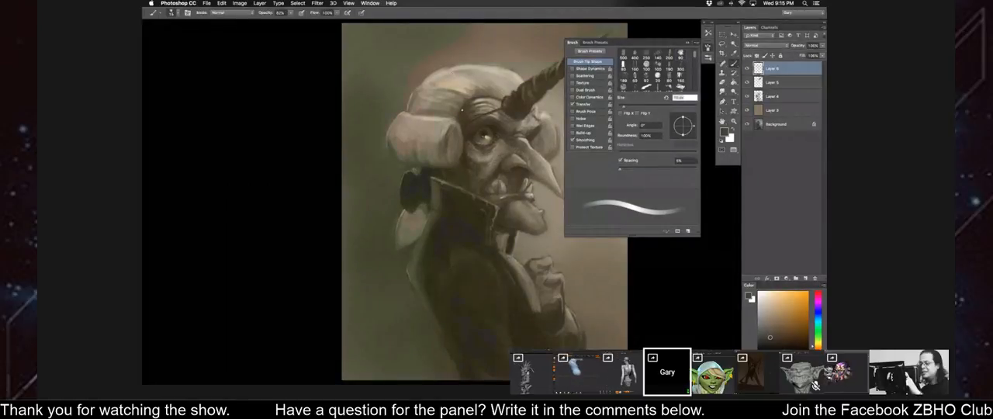
{"action": "left_click", "coordinate": [478, 106], "text": "alt"}
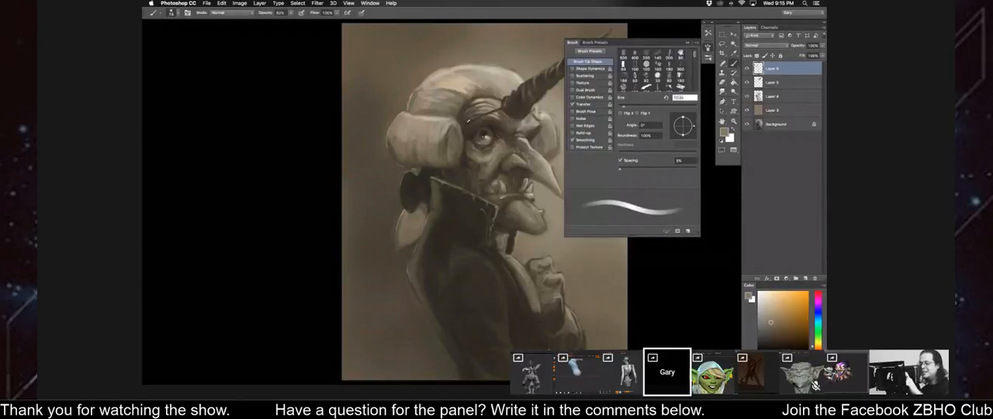
Flip the canvas horizontally so the figure faces the opposite way and reposition the portrait in view.
{"action": "key", "text": "super+minus"}
{"action": "key", "text": "super+shift+h"}
{"action": "left_click_drag", "start_coordinate": [432, 97], "coordinate": [430, 81]}
{"action": "key", "text": "super+plus"}
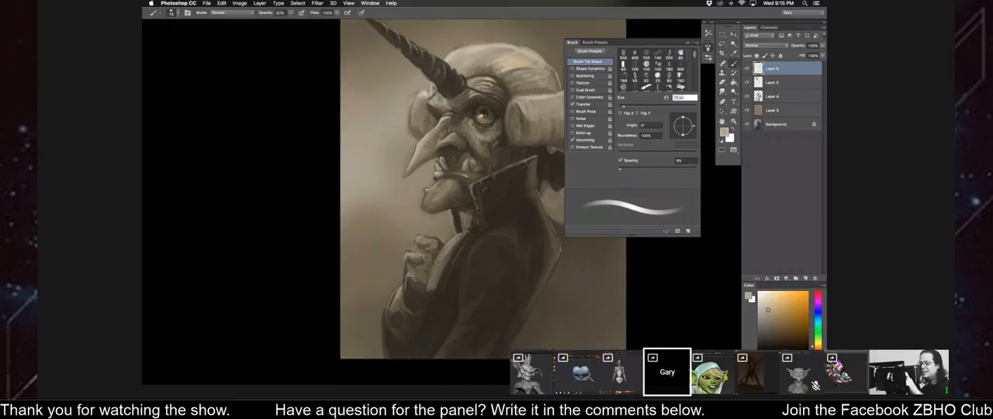
Flip the canvas back and check the portrait's overall shading from farther away and closer up.
{"action": "key", "text": "super+minus"}
{"action": "key", "text": "super+plus"}
{"action": "key", "text": "super+plus"}
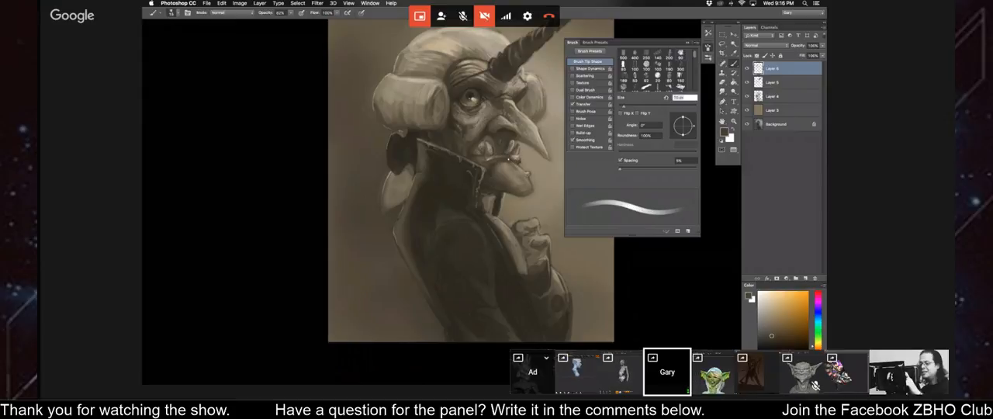
{"action": "key", "text": "super+minus"}
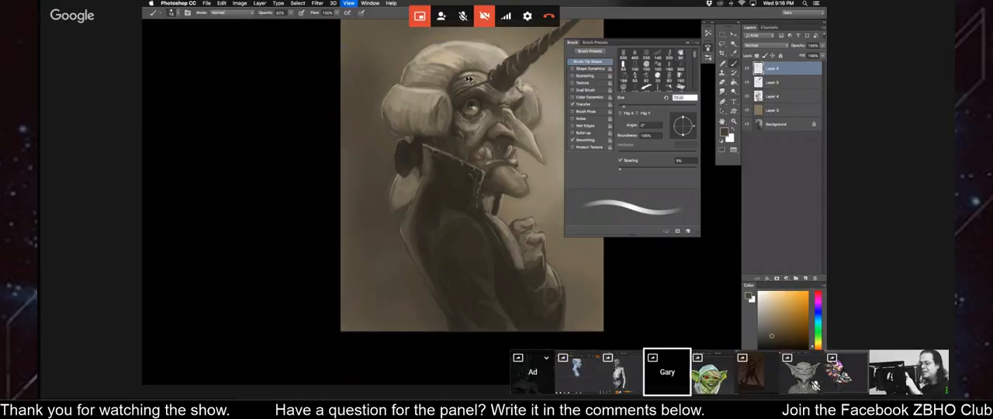
{"action": "key", "text": "super+plus"}
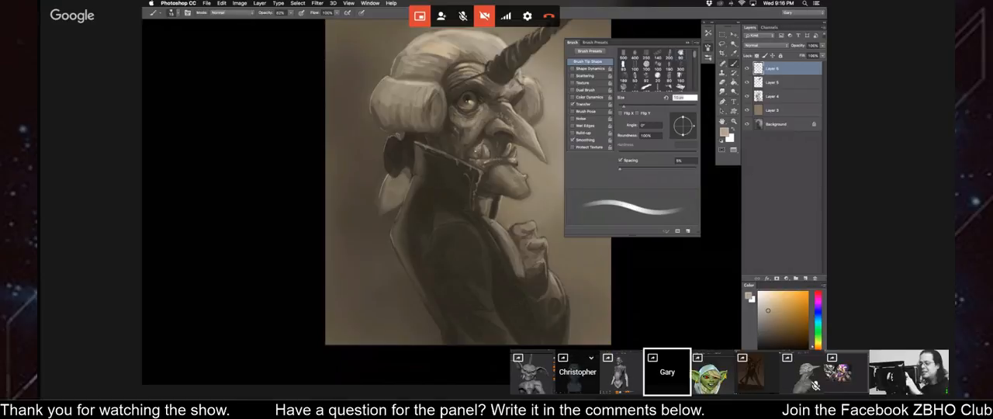
Flip the canvas horizontally once more and sample a mid brown tone from the cheek below the eye.
{"action": "key", "text": "super+minus"}
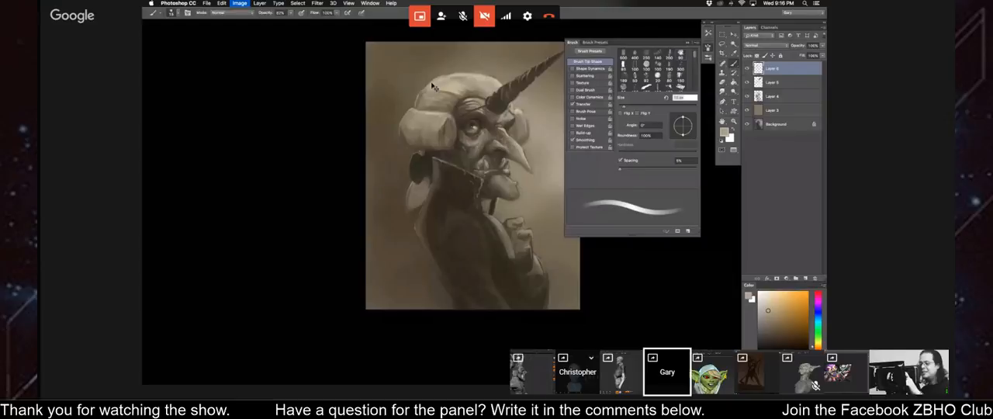
{"action": "key", "text": "super+shift+h"}
{"action": "key", "text": "super+plus"}
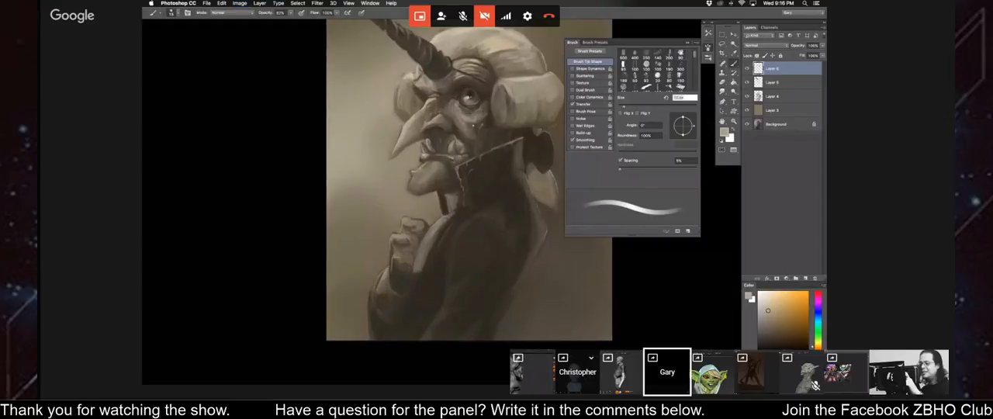
{"action": "left_click", "coordinate": [463, 127], "text": "alt"}
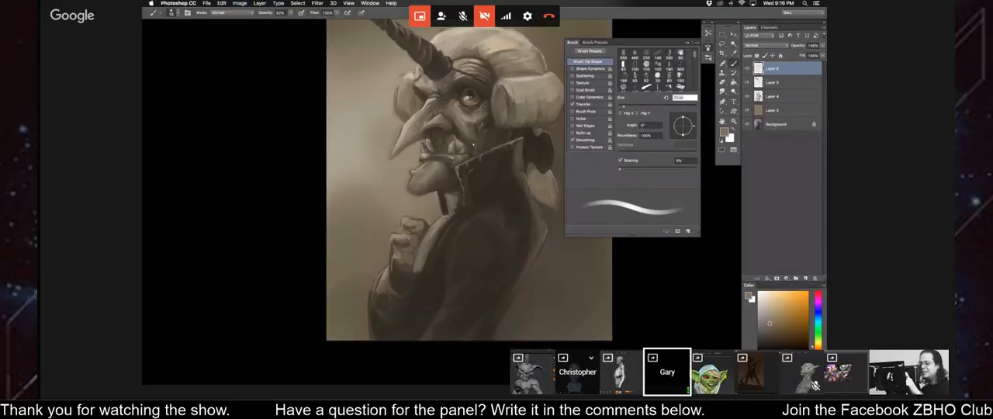
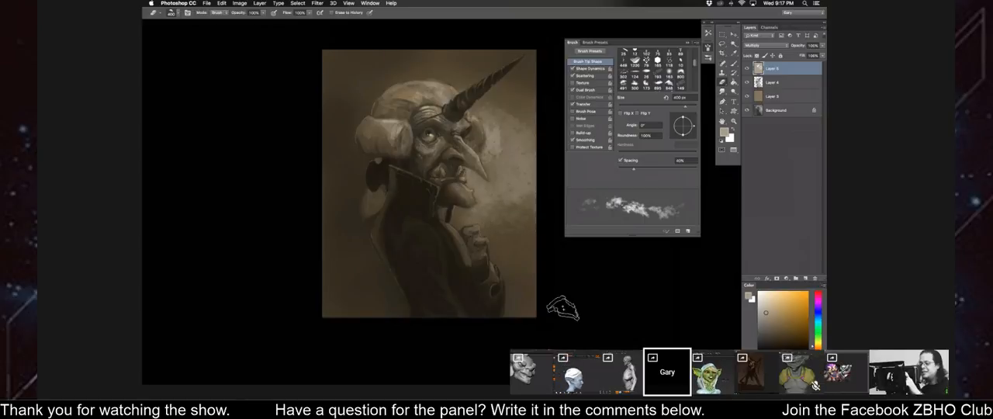
Switch the eraser to a large, soft, cloud-like brush tip from the preset collection.
{"action": "key", "text": "bracketright"}
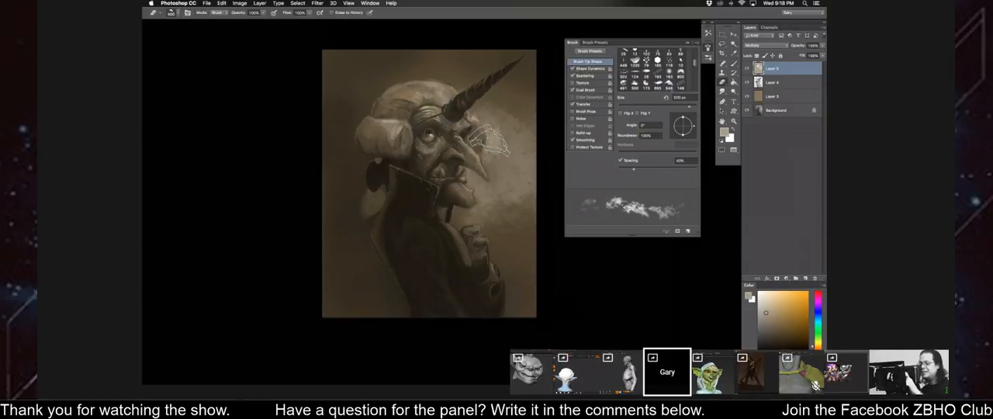
{"action": "right_click", "coordinate": [407, 133]}
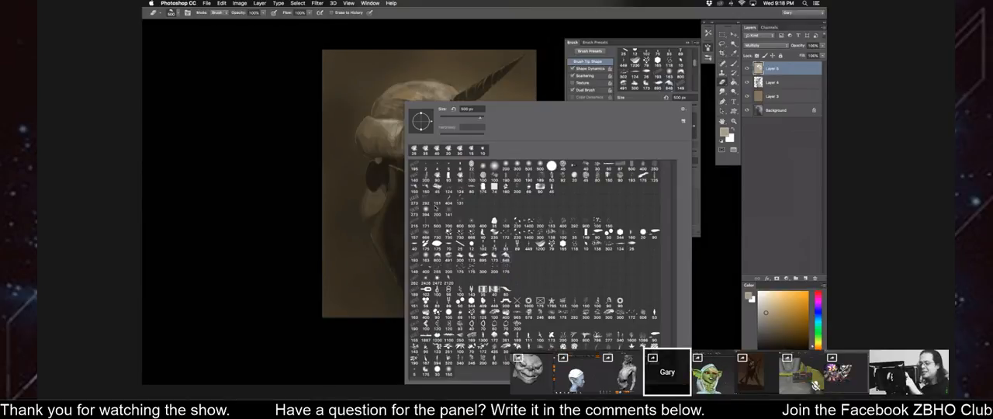
{"action": "double_click", "coordinate": [426, 233]}
{"action": "right_click", "coordinate": [416, 250]}
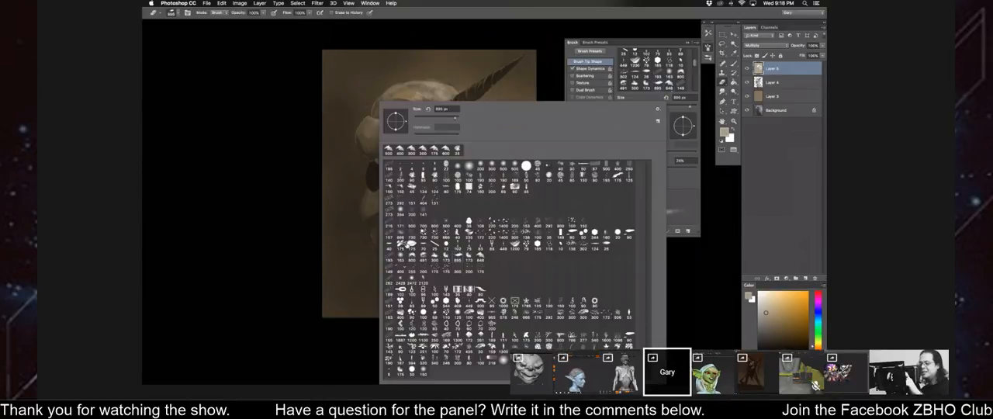
{"action": "double_click", "coordinate": [422, 224]}
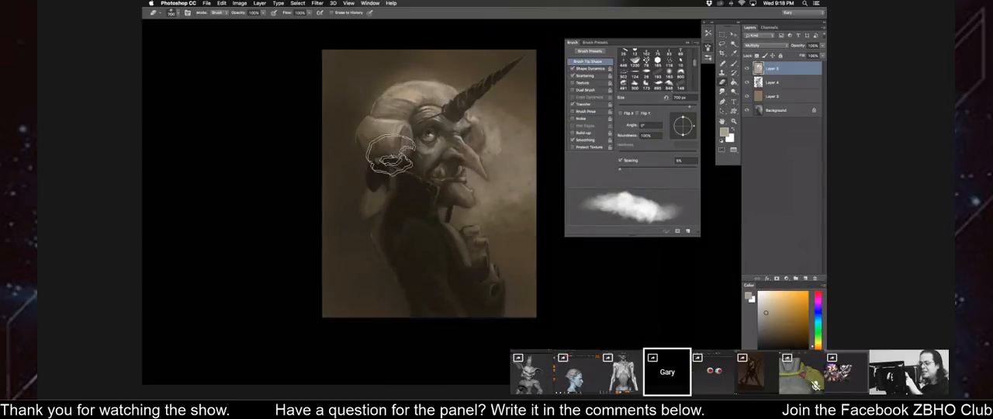
{"action": "mouse_move", "coordinate": [392, 156]}
{"action": "left_mouse_down"}
{"action": "mouse_move", "coordinate": [426, 168]}
{"action": "mouse_move", "coordinate": [460, 211]}
{"action": "mouse_move", "coordinate": [456, 194]}
{"action": "left_mouse_up"}
{"action": "key", "text": "bracketleft"}
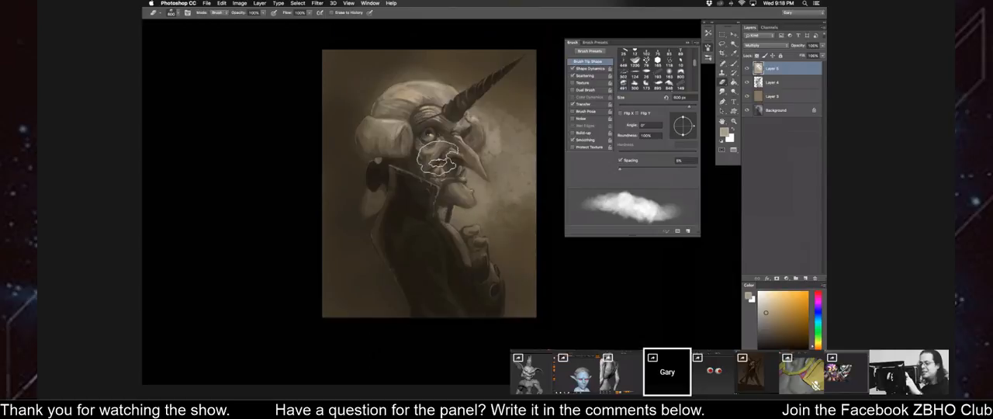
{"action": "key", "text": "super+z"}
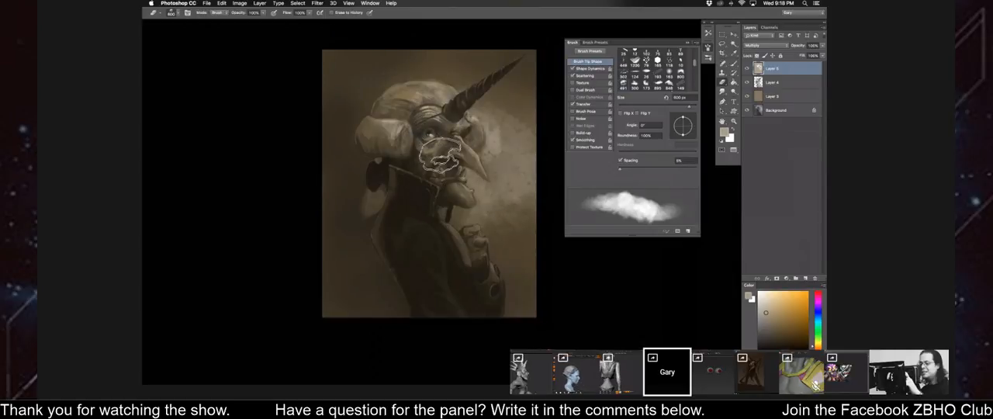
Erase parts of the multiply shading in front of the face and around the collar and hand with progressively smaller eraser sizes.
{"action": "key", "text": "bracketleft"}
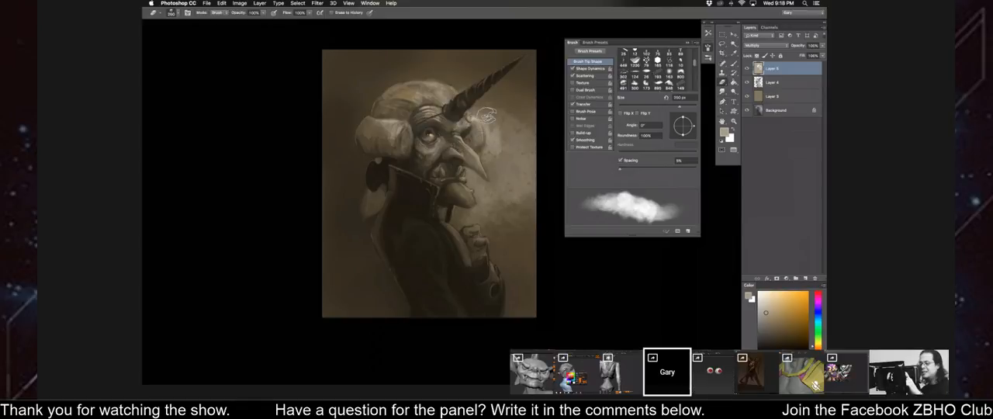
{"action": "key", "text": "bracketleft"}
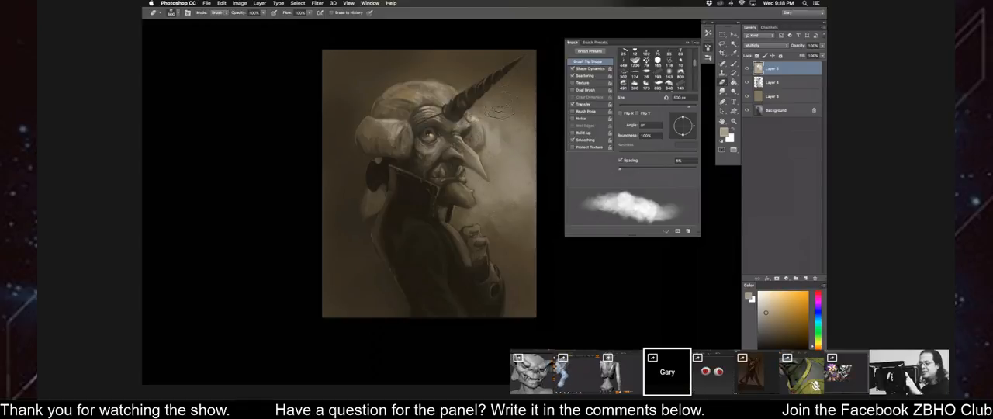
{"action": "key", "text": "bracketleft"}
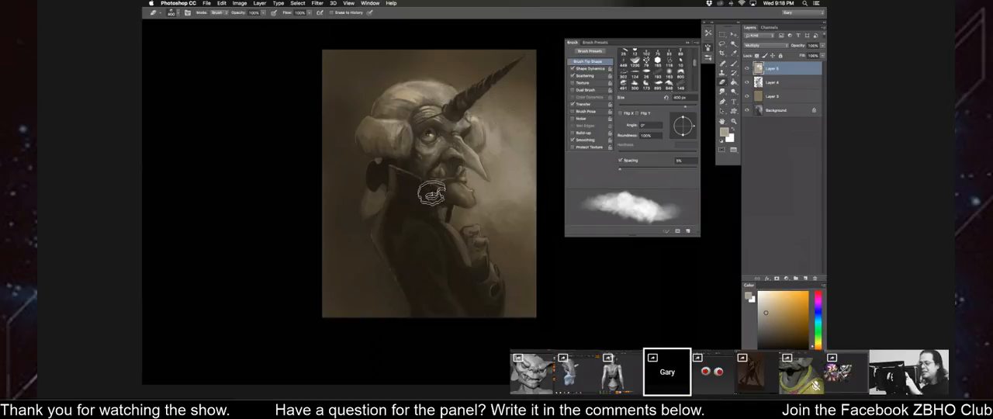
{"action": "key", "text": "bracketleft"}
{"action": "key", "text": "bracketleft"}
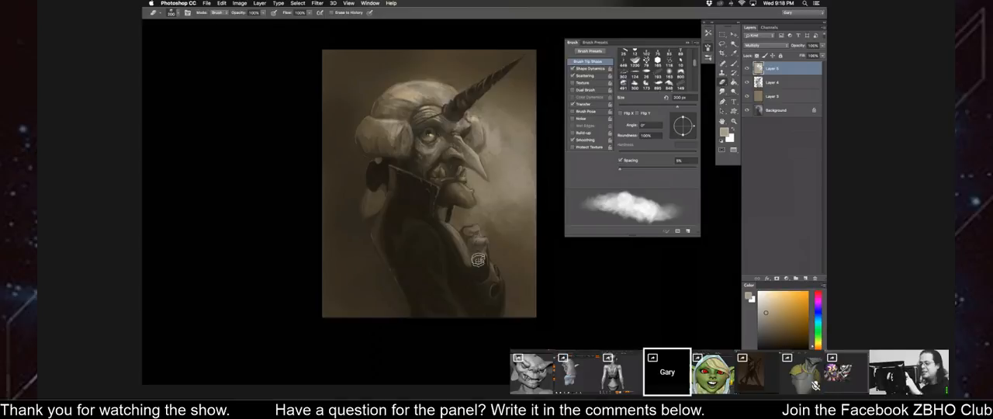
{"action": "key", "text": "bracketleft"}
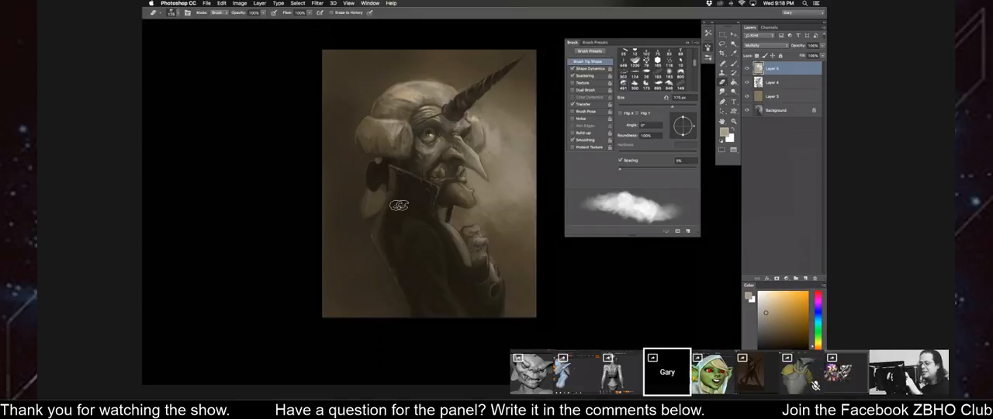
Flip the canvas horizontally and soften the background shading beside the horn with varied eraser sizes.
{"action": "key", "text": "super+minus"}
{"action": "key", "text": "F2"}
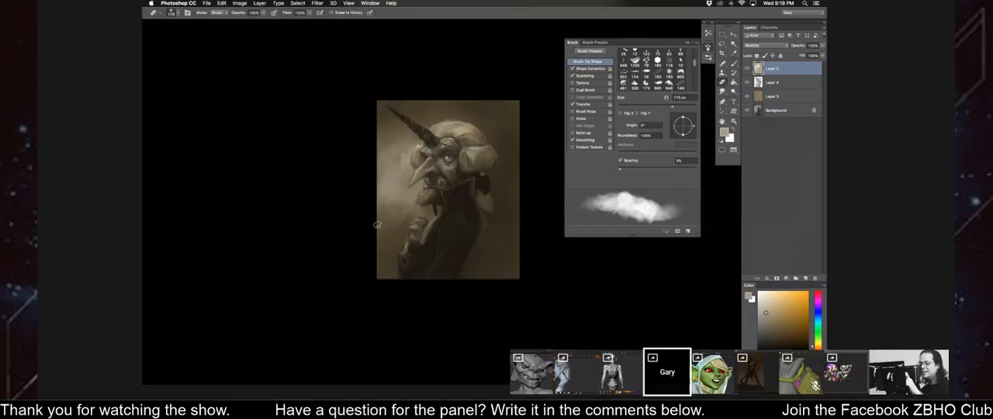
{"action": "key", "text": "bracketright"}
{"action": "key", "text": "bracketright"}
{"action": "key", "text": "bracketright"}
{"action": "key", "text": "bracketright"}
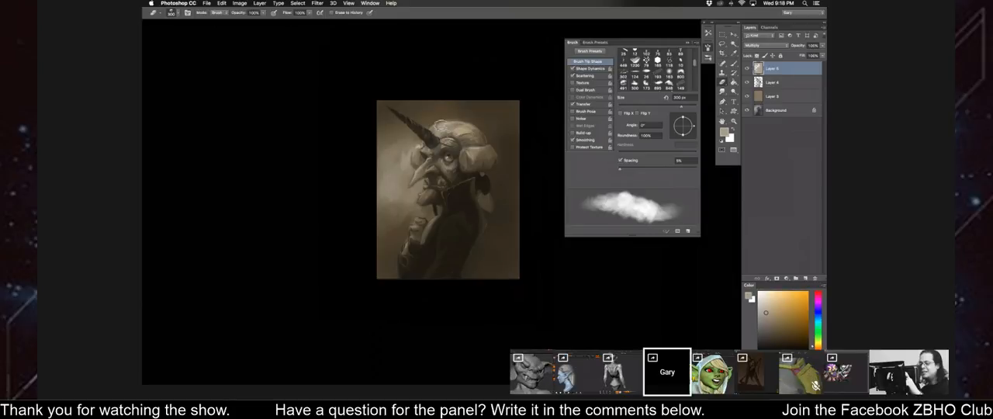
{"action": "key", "text": "bracketleft"}
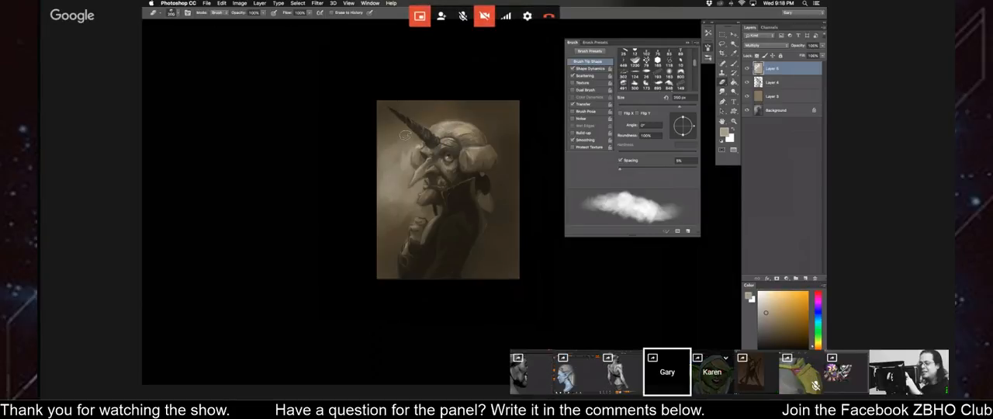
{"action": "key", "text": "bracketright"}
{"action": "key", "text": "bracketright"}
{"action": "key", "text": "bracketright"}
{"action": "key", "text": "bracketright"}
{"action": "key", "text": "bracketright"}
{"action": "key", "text": "bracketright"}
{"action": "key", "text": "bracketright"}
{"action": "key", "text": "bracketright"}
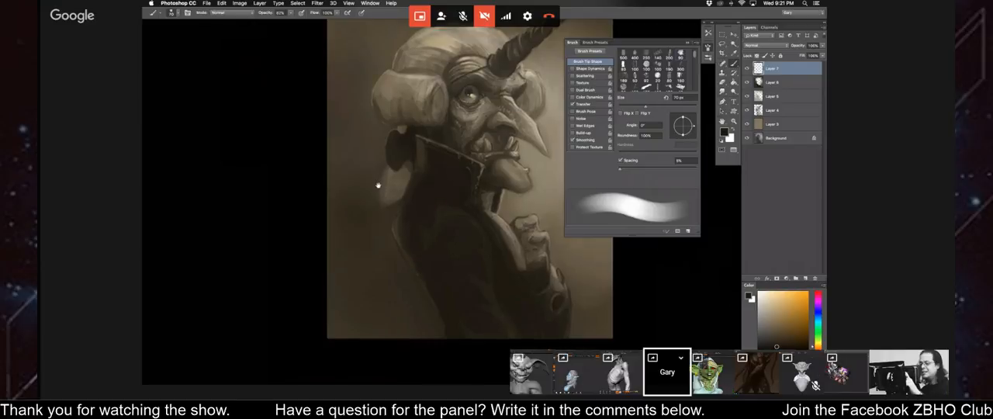
Refine the portrait's dark details on the top layer in black with a progressively smaller brush.
{"action": "key", "text": "bracketleft"}
{"action": "key", "text": "bracketleft"}
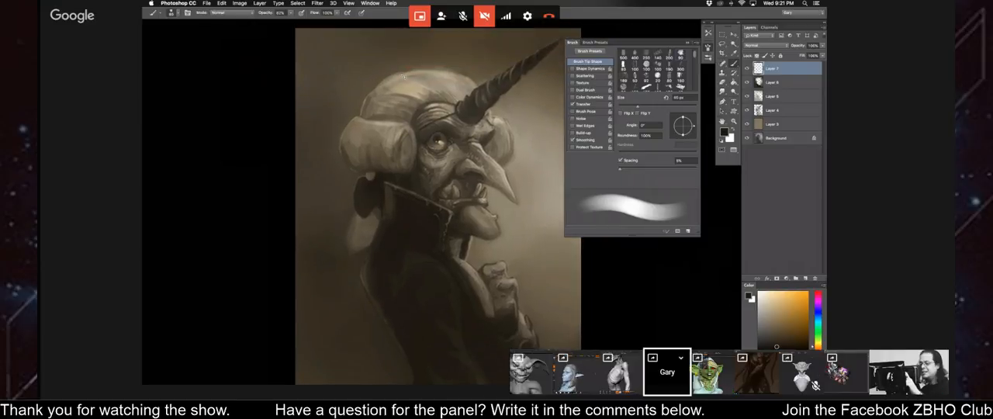
{"action": "left_click_drag", "start_coordinate": [379, 79], "coordinate": [378, 81]}
{"action": "key", "text": "bracketleft"}
{"action": "key", "text": "bracketleft"}
{"action": "key", "text": "bracketleft"}
{"action": "key", "text": "bracketleft"}
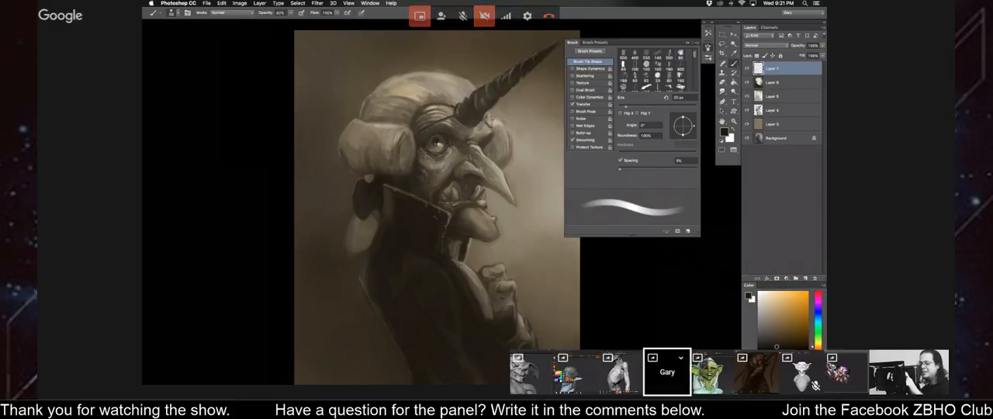
{"action": "key", "text": "bracketleft"}
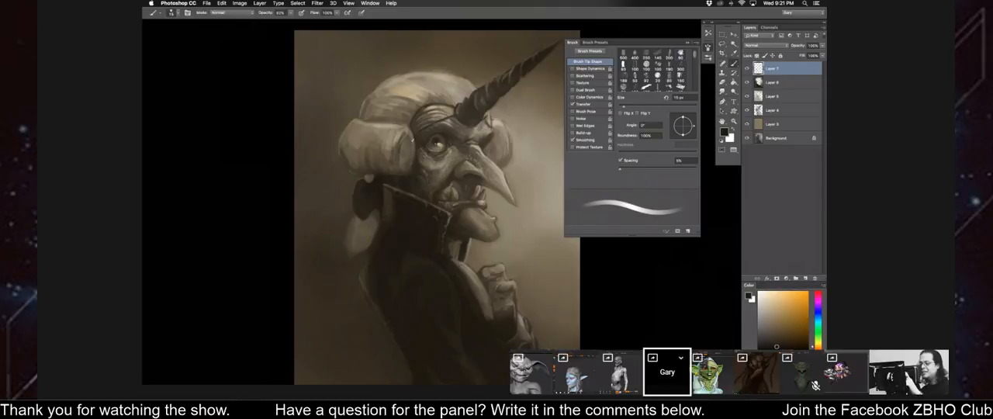
{"action": "key", "text": "bracketleft"}
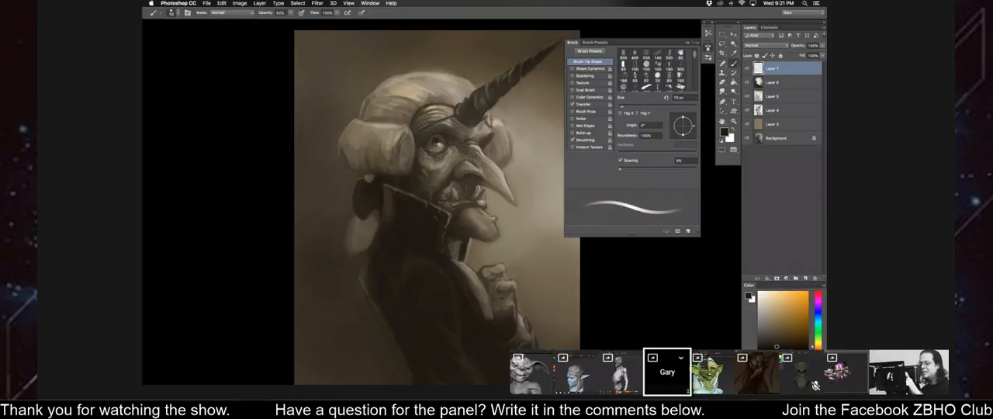
Flip the canvas horizontally and touch up the dark accents along the collar and forehead with a slightly larger brush.
{"action": "left_click_drag", "start_coordinate": [336, 207], "coordinate": [348, 218]}
{"action": "key", "text": "super+shift+h"}
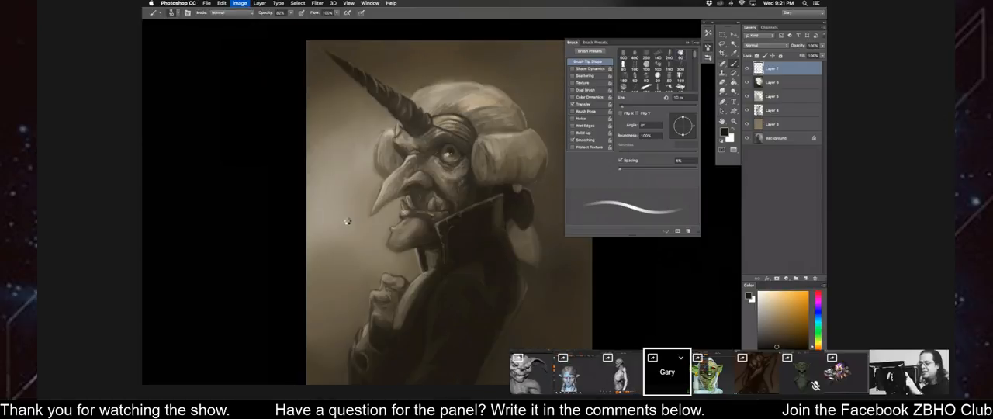
{"action": "left_click_drag", "start_coordinate": [348, 221], "coordinate": [352, 207]}
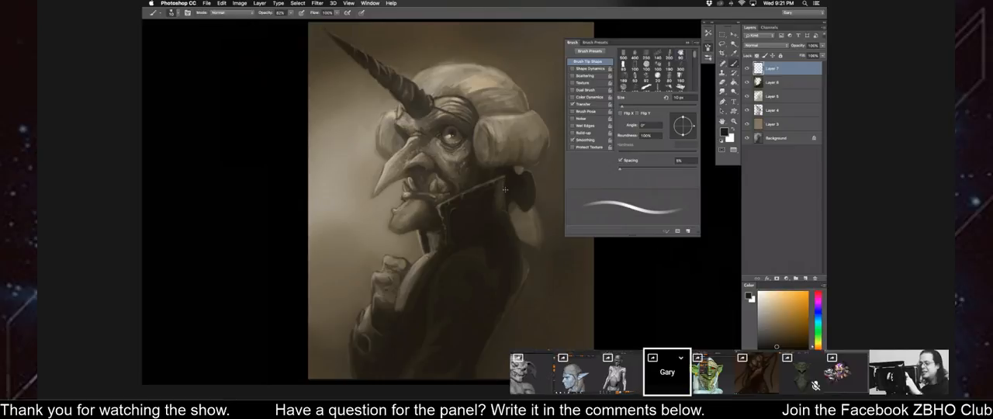
{"action": "key", "text": "bracketright"}
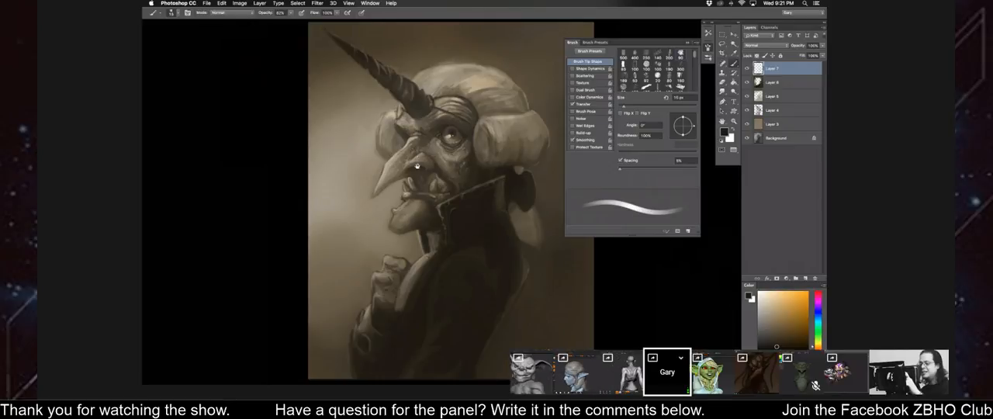
{"action": "left_click_drag", "start_coordinate": [415, 171], "coordinate": [409, 176]}
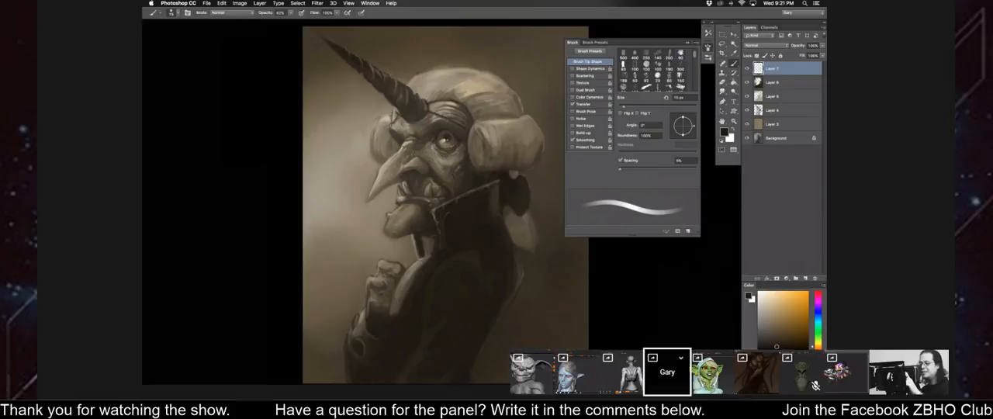
{"action": "key", "text": "bracketright"}
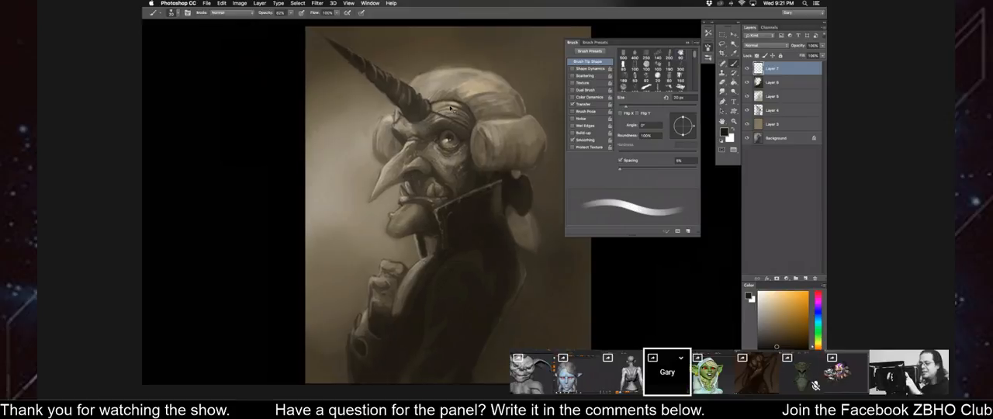
Darken the brow and the fold above the eye with a sampled near-black tone and a progressively finer brush.
{"action": "key", "text": "super+equal"}
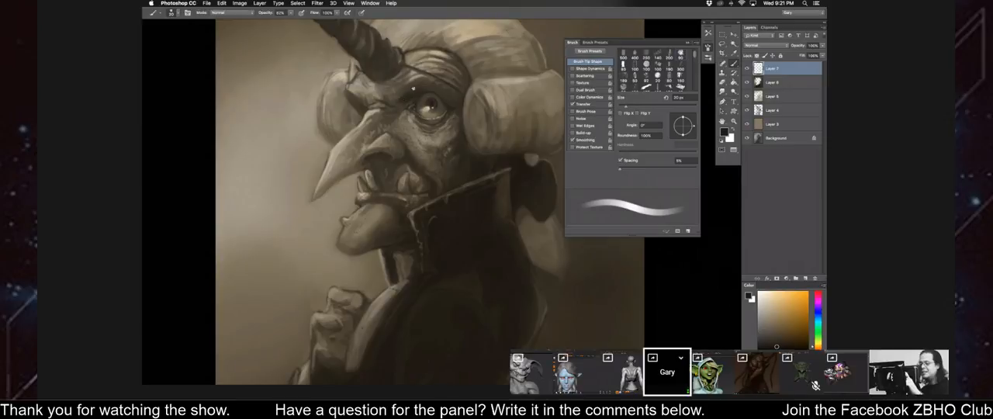
{"action": "key", "text": "bracketright"}
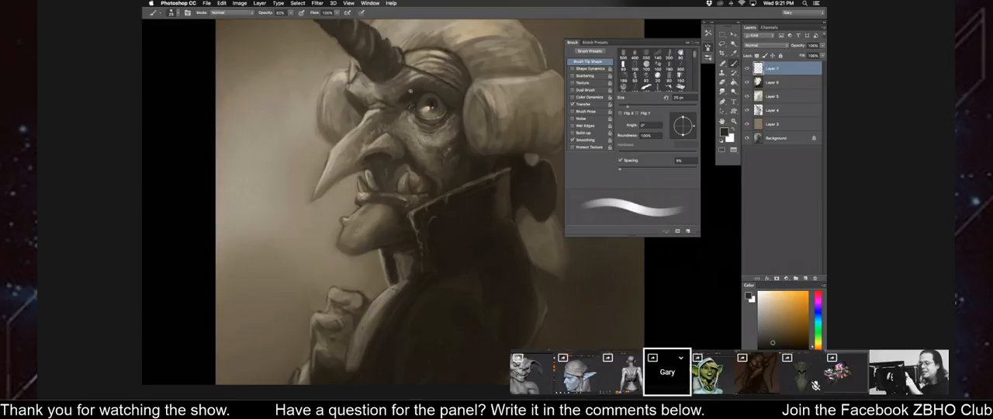
{"action": "left_click_drag", "start_coordinate": [427, 84], "coordinate": [437, 90]}
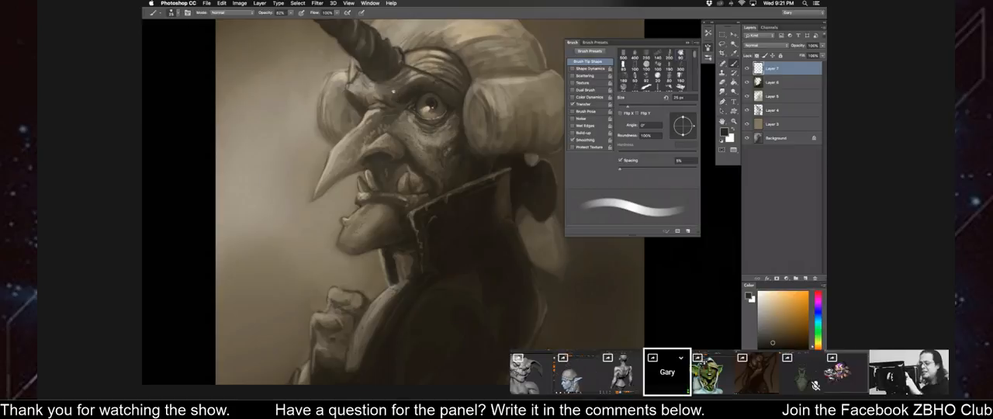
{"action": "key", "text": "bracketleft"}
{"action": "key", "text": "bracketleft"}
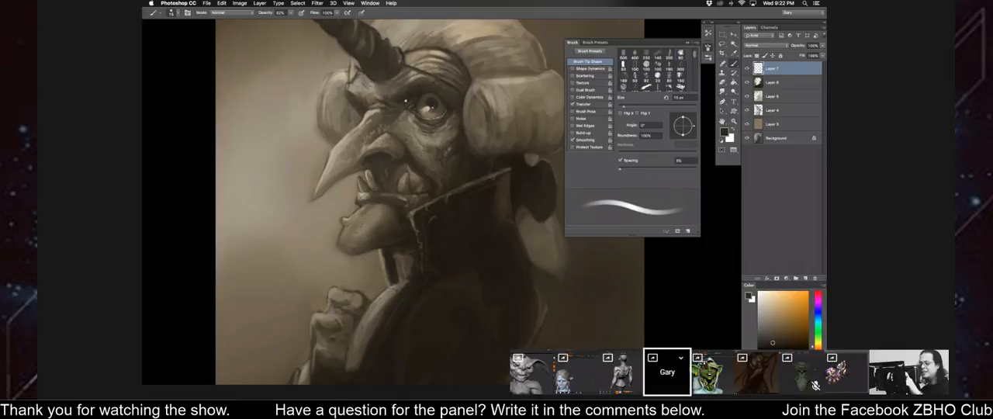
{"action": "key", "text": "bracketleft"}
{"action": "key", "text": "bracketleft"}
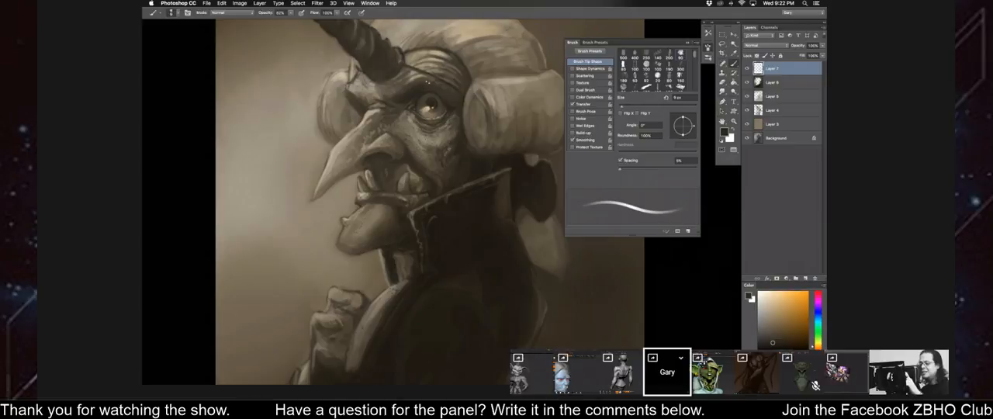
Deepen the shadow between the nose bridge and the inner corner of the eye with a fine brush.
{"action": "key", "text": "bracketright"}
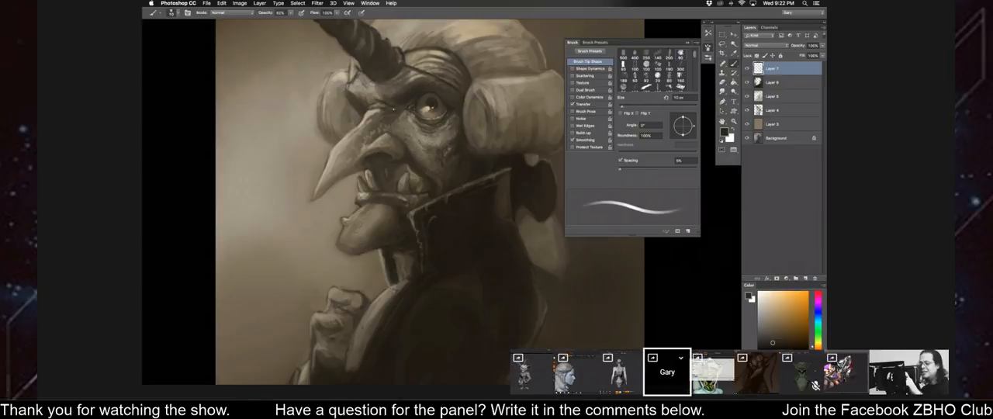
{"action": "key", "text": "bracketright"}
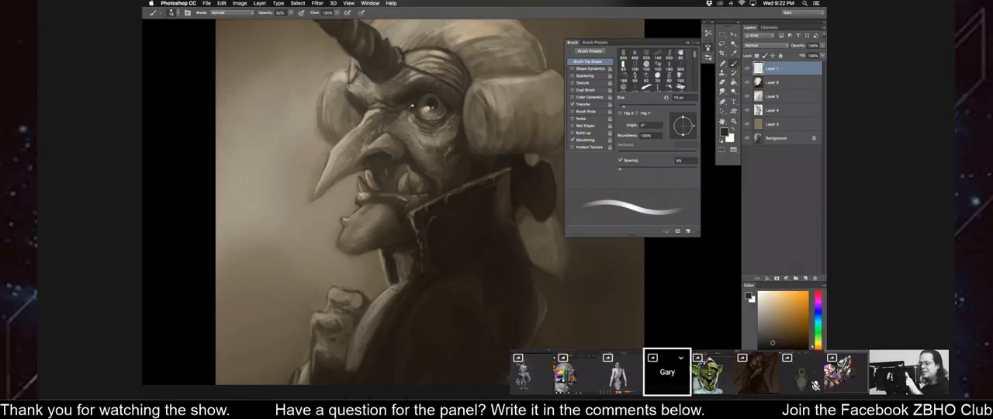
{"action": "key", "text": "bracketleft"}
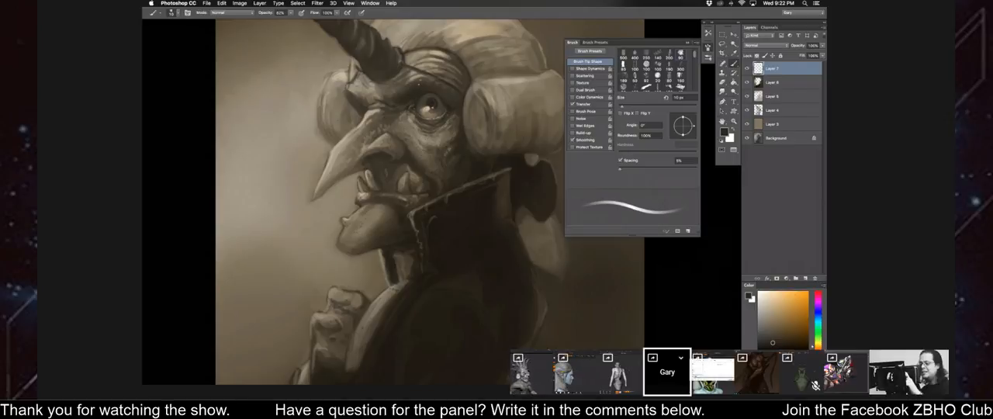
{"action": "key", "text": "bracketright"}
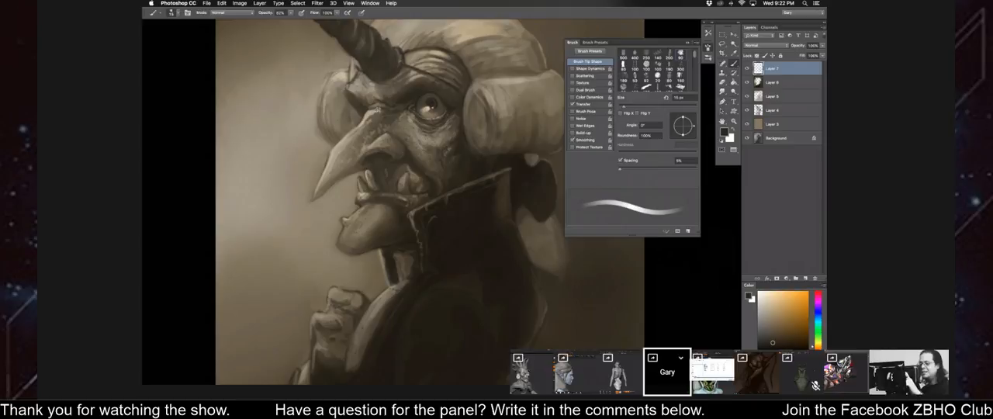
Refine the nose bridge and the inner corner of the eye with alternating sampled light and dark tones and a fine brush.
{"action": "left_click", "coordinate": [386, 220], "text": "alt"}
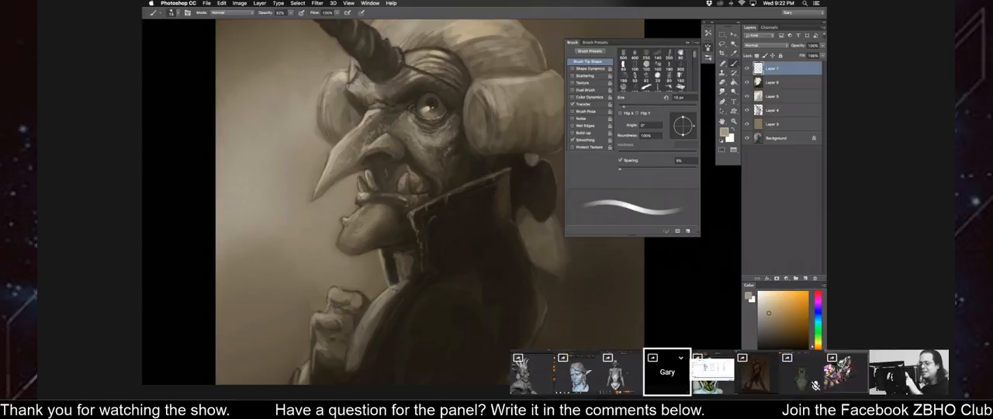
{"action": "key", "text": "bracketleft"}
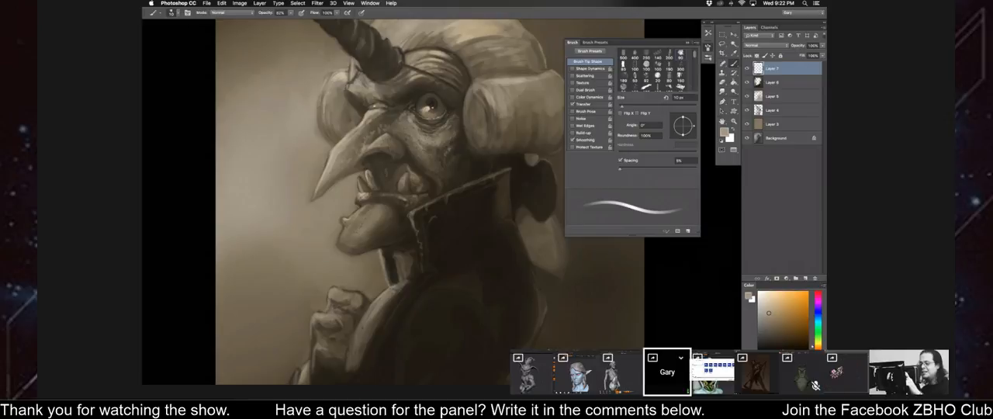
{"action": "key", "text": "bracketleft"}
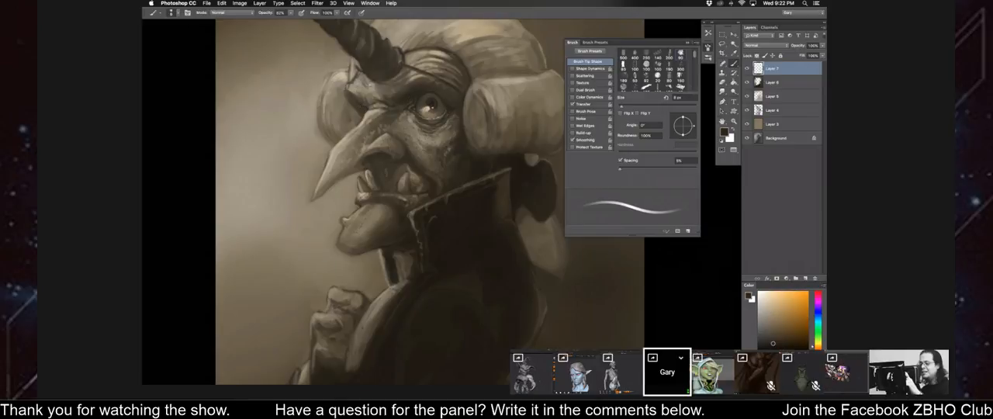
{"action": "key", "text": "bracketright"}
{"action": "key", "text": "bracketright"}
{"action": "key", "text": "bracketright"}
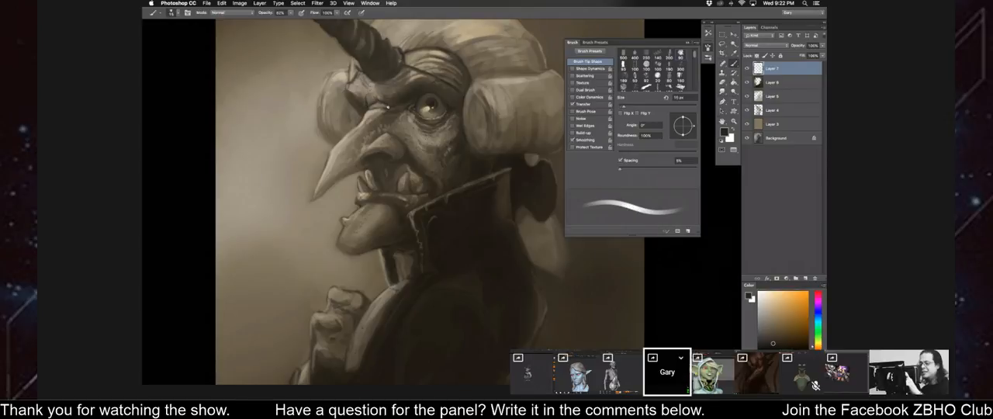
{"action": "left_click", "coordinate": [381, 112], "text": "alt"}
{"action": "key", "text": "bracketleft"}
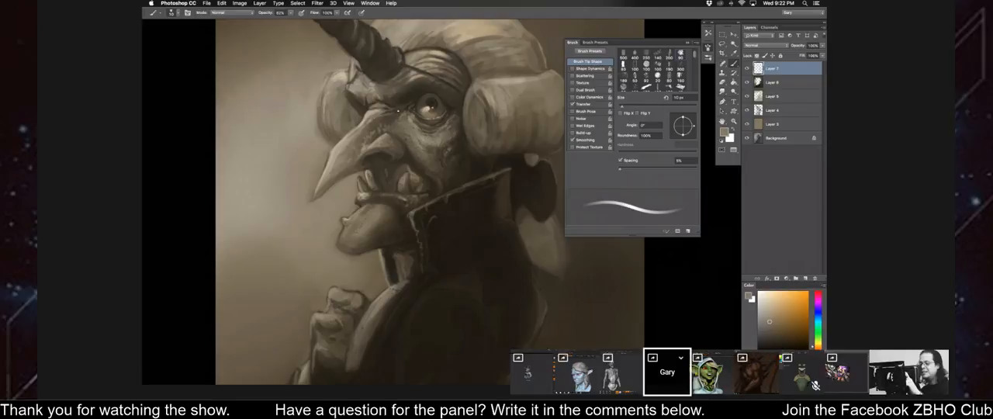
Flip the canvas horizontally and add pale beige highlights to the wrinkles around the eye with a progressively finer brush.
{"action": "key", "text": "super+minus"}
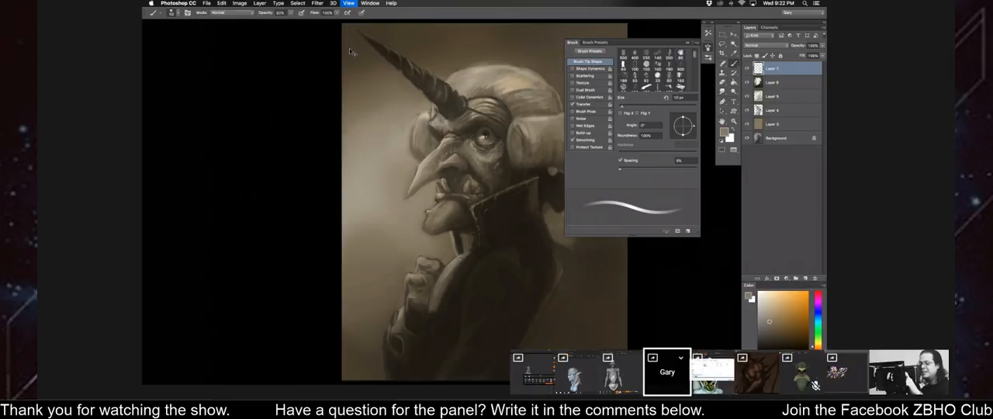
{"action": "key", "text": "super+minus"}
{"action": "key", "text": "super+shift+h"}
{"action": "left_click_drag", "start_coordinate": [320, 67], "coordinate": [308, 64]}
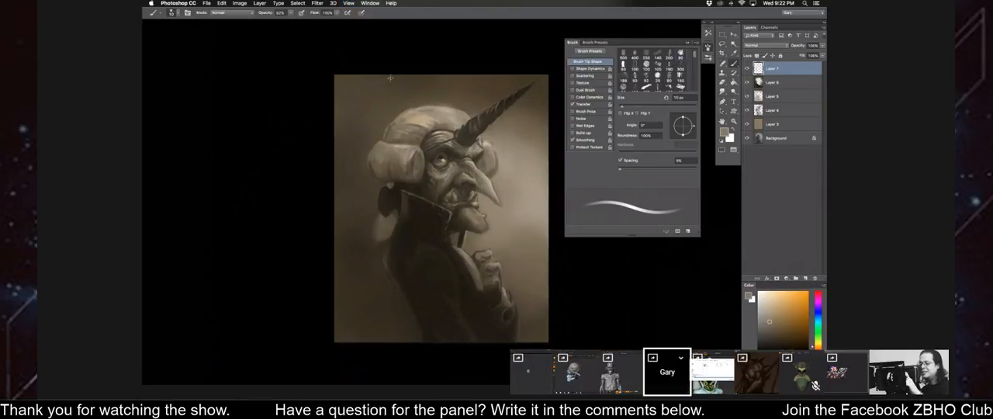
{"action": "key", "text": "super+plus"}
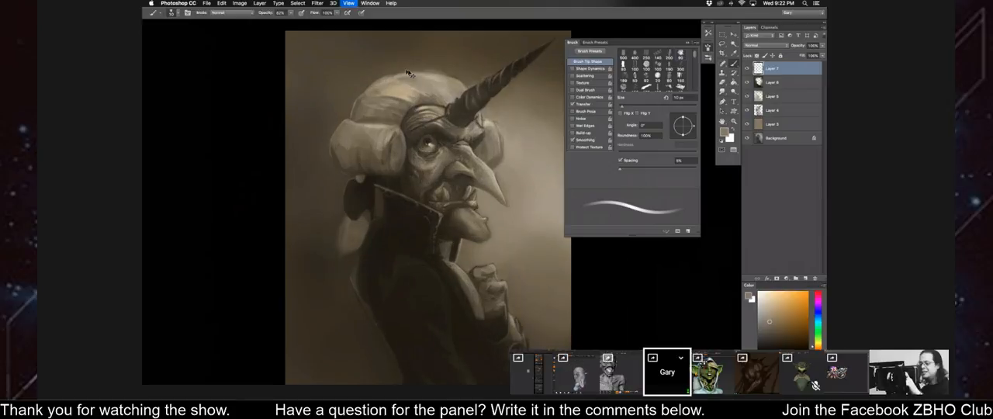
{"action": "key", "text": "super+plus"}
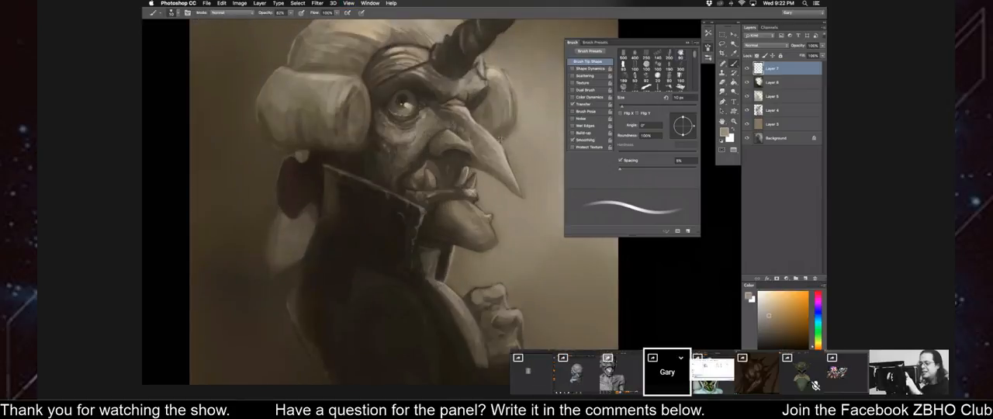
{"action": "left_click", "coordinate": [769, 302]}
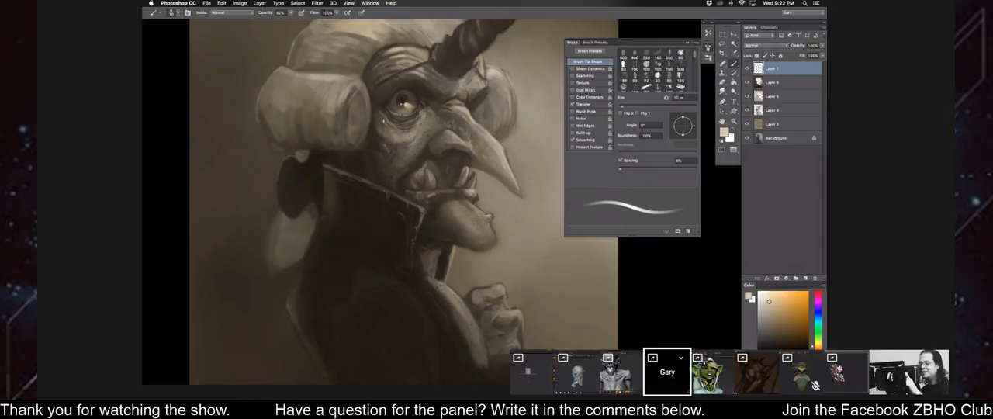
{"action": "key", "text": "bracketleft"}
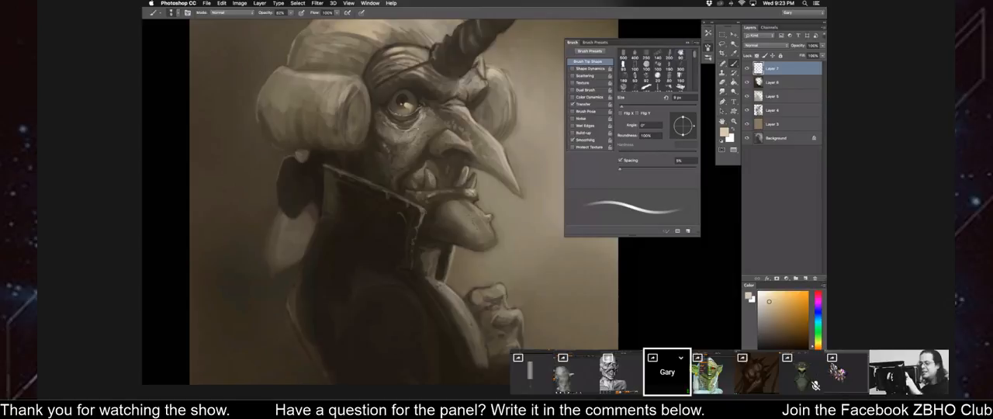
Blend the skin between the eye and the nose with a sampled mid-tone and a 15 px brush.
{"action": "key", "text": "bracketright"}
{"action": "key", "text": "bracketright"}
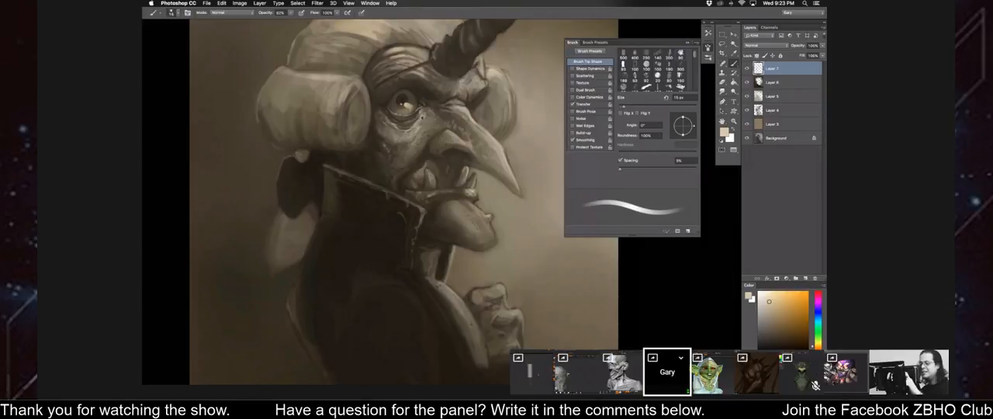
{"action": "left_click", "coordinate": [426, 118], "text": "alt"}
{"action": "left_click_drag", "start_coordinate": [423, 115], "coordinate": [429, 120]}
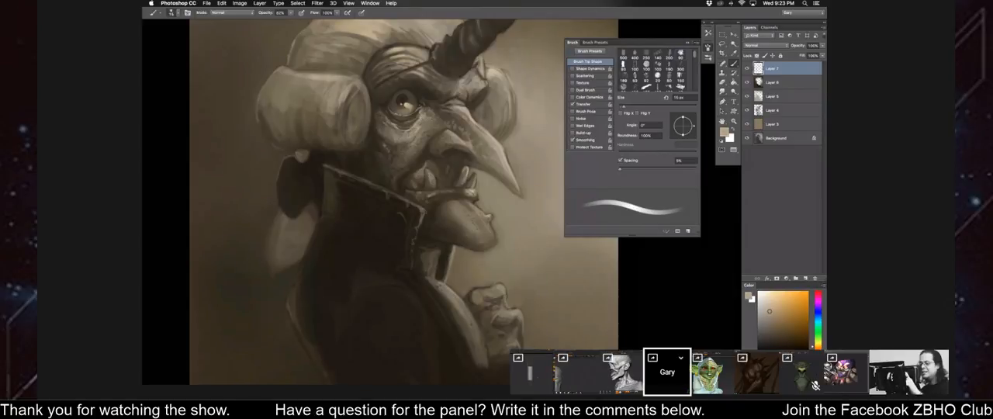
Flip the canvas horizontally and refine the nose ridge and nostril fold with sampled light and dark tones and a small brush.
{"action": "key", "text": "super+0"}
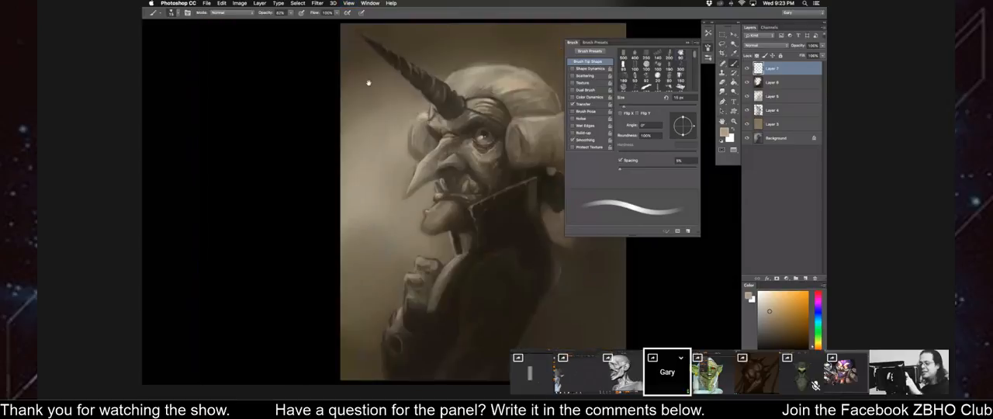
{"action": "key", "text": "super+equal"}
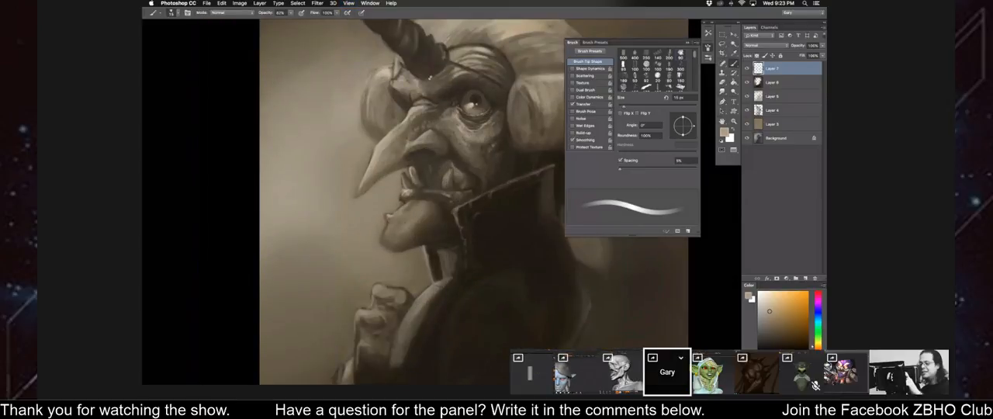
{"action": "key", "text": "bracketleft"}
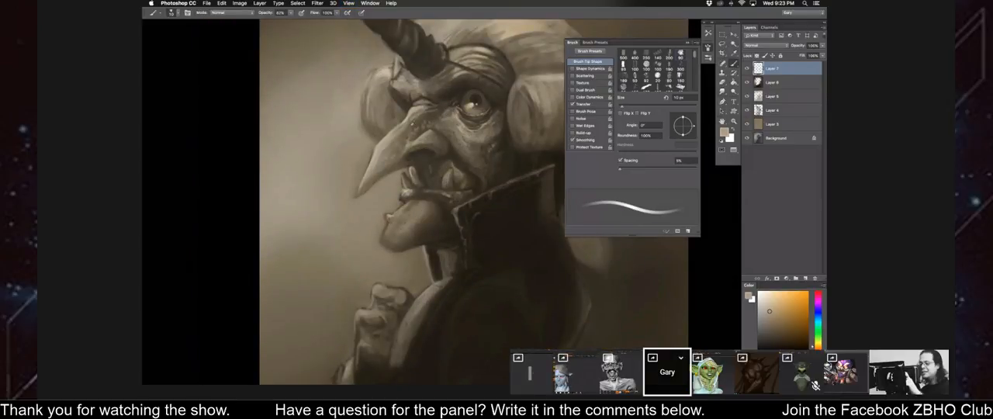
{"action": "left_click", "coordinate": [409, 108], "text": "alt"}
{"action": "key", "text": "bracketleft"}
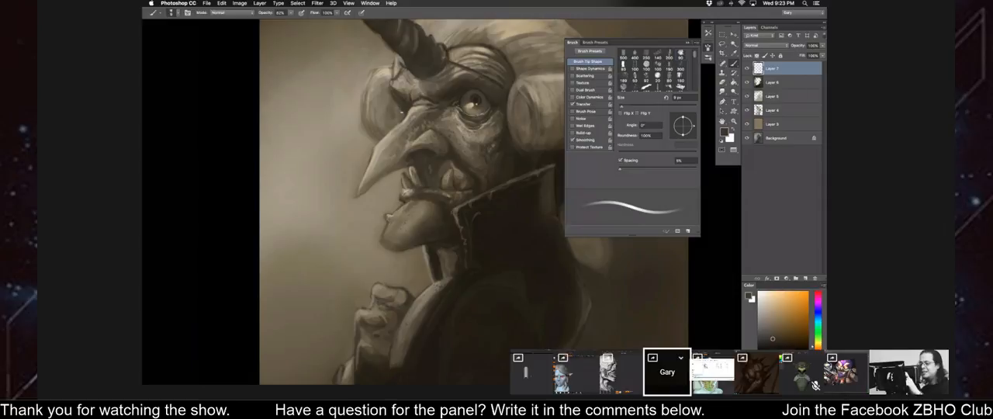
{"action": "left_click", "coordinate": [388, 133], "text": "alt"}
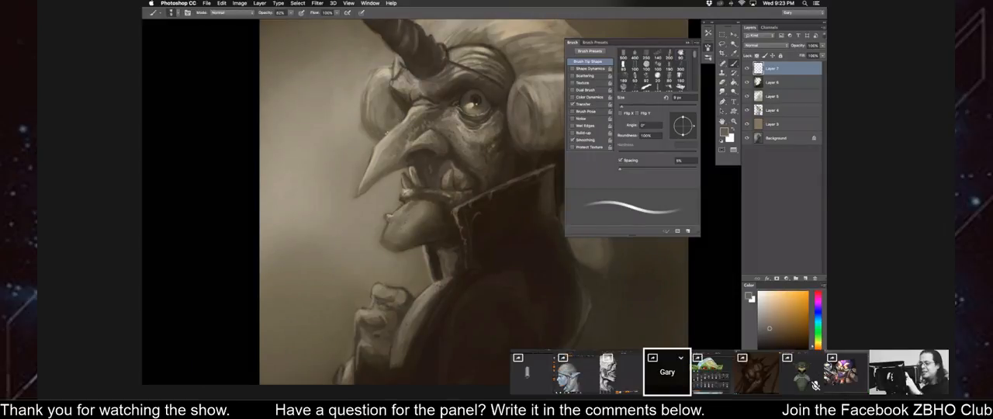
{"action": "left_click", "coordinate": [375, 153], "text": "alt"}
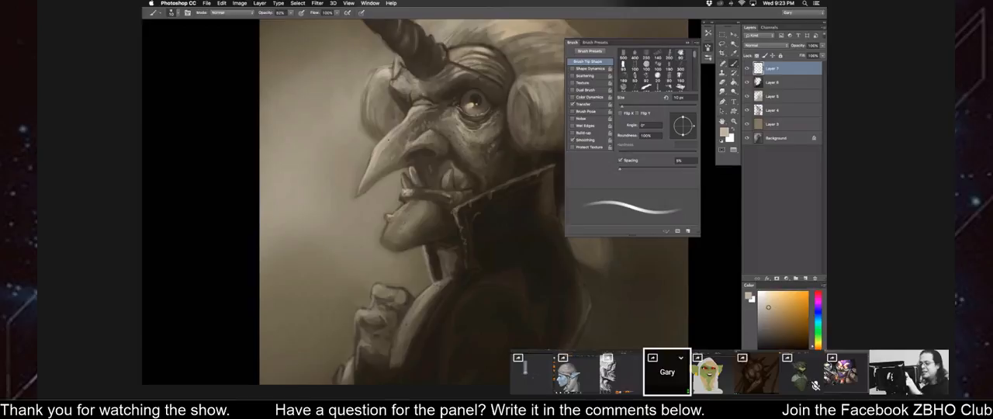
{"action": "key", "text": "bracketright"}
{"action": "left_click", "coordinate": [443, 151], "text": "alt"}
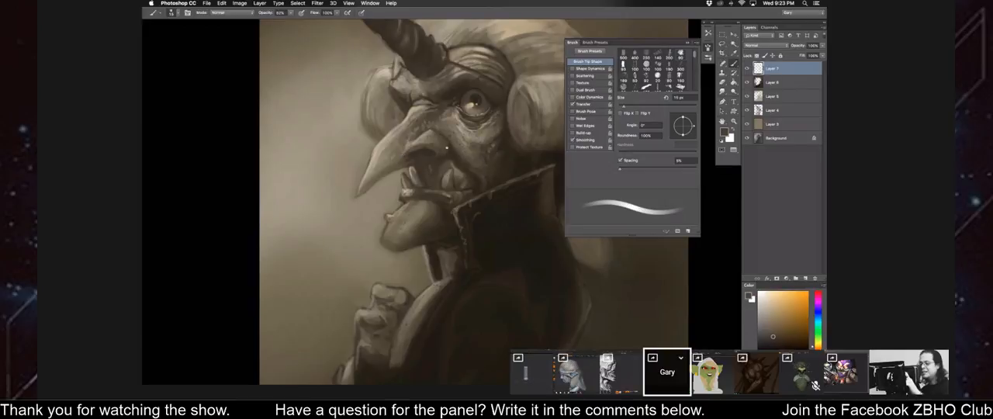
Flip the canvas horizontally and check the whole portrait.
{"action": "key", "text": "super+minus"}
{"action": "key", "text": "super+minus"}
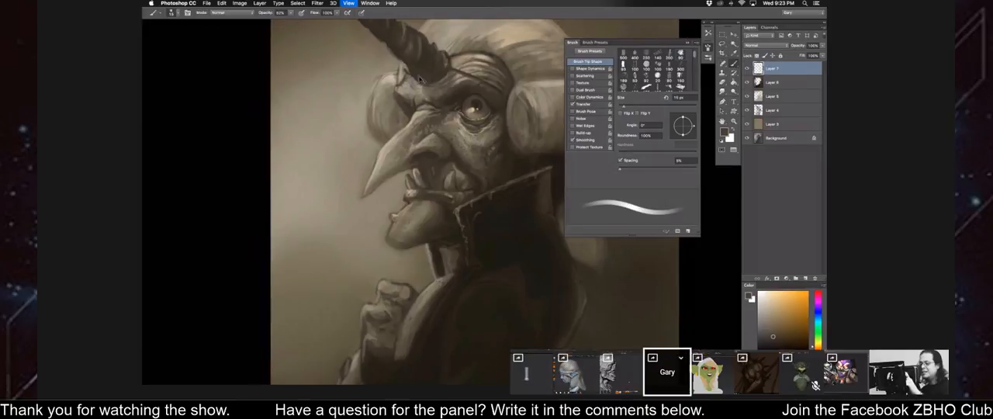
{"action": "key", "text": "super+shift+h"}
{"action": "left_click_drag", "start_coordinate": [390, 105], "coordinate": [342, 97]}
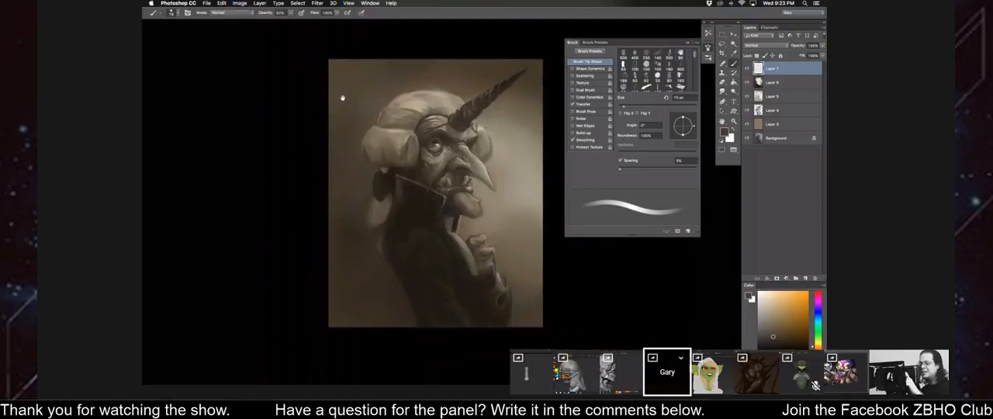
{"action": "key", "text": "super+plus"}
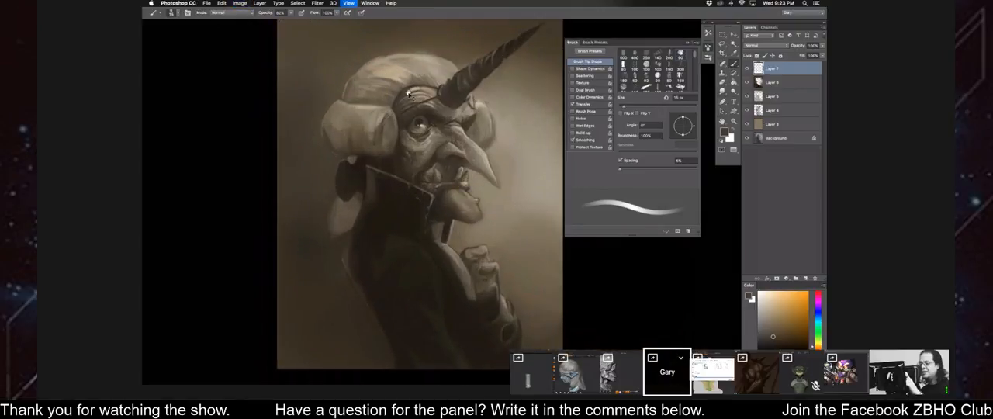
{"action": "key", "text": "super+plus"}
Look through the brush presets for a textured speckle brush, picking the 750 px, 500 px and 600 px tips in turn.
{"action": "right_click", "coordinate": [393, 102]}
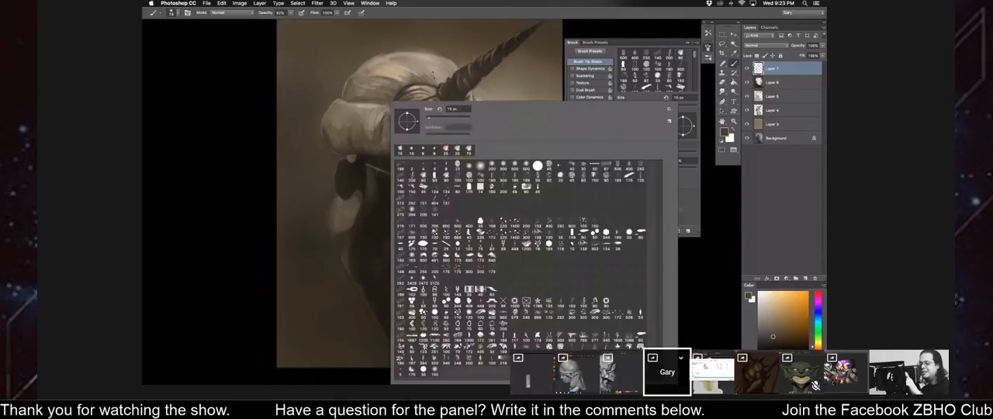
{"action": "left_click_drag", "start_coordinate": [273, 146], "coordinate": [209, 142]}
{"action": "right_click", "coordinate": [225, 119]}
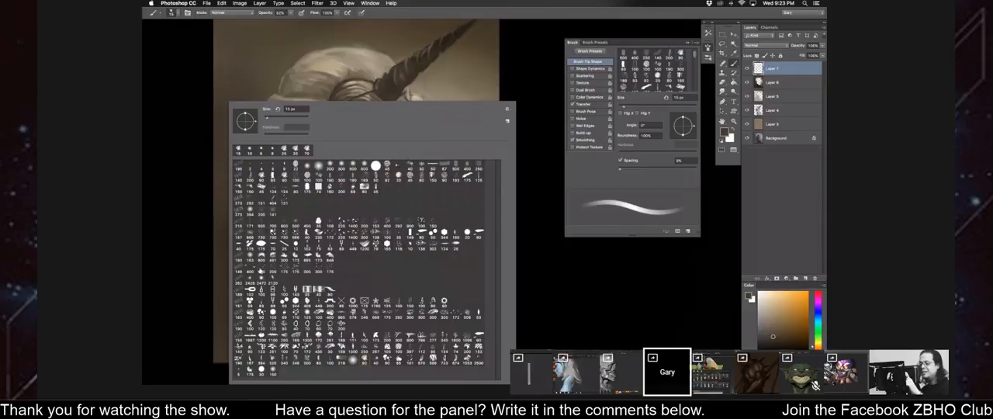
{"action": "double_click", "coordinate": [263, 271]}
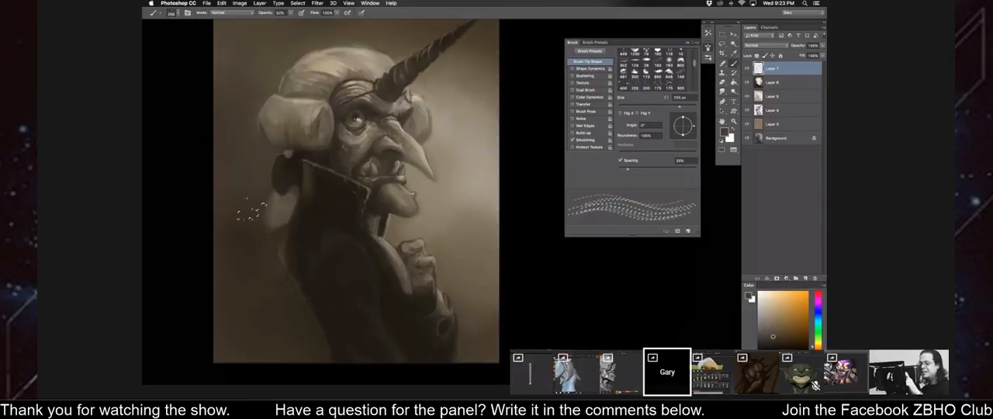
{"action": "right_click", "coordinate": [250, 210]}
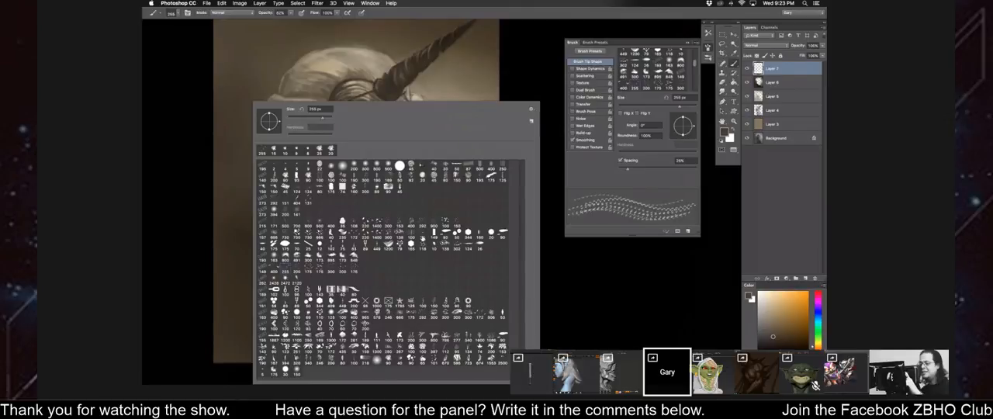
{"action": "left_click", "coordinate": [297, 234]}
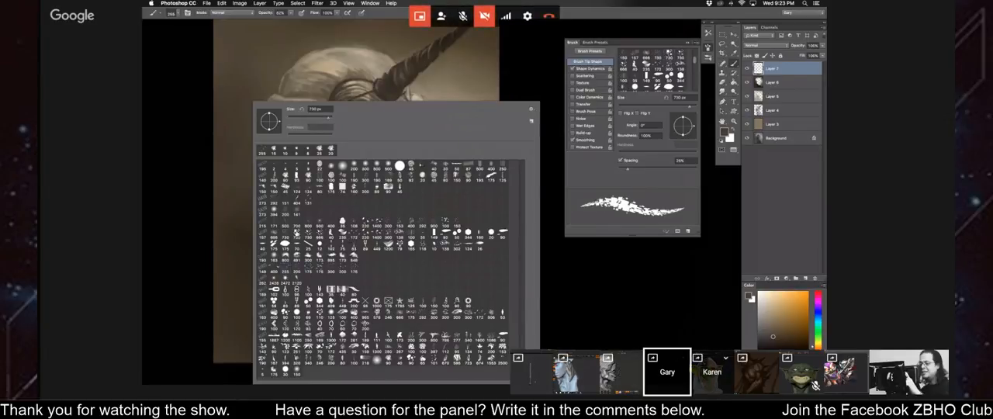
{"action": "left_click", "coordinate": [319, 224]}
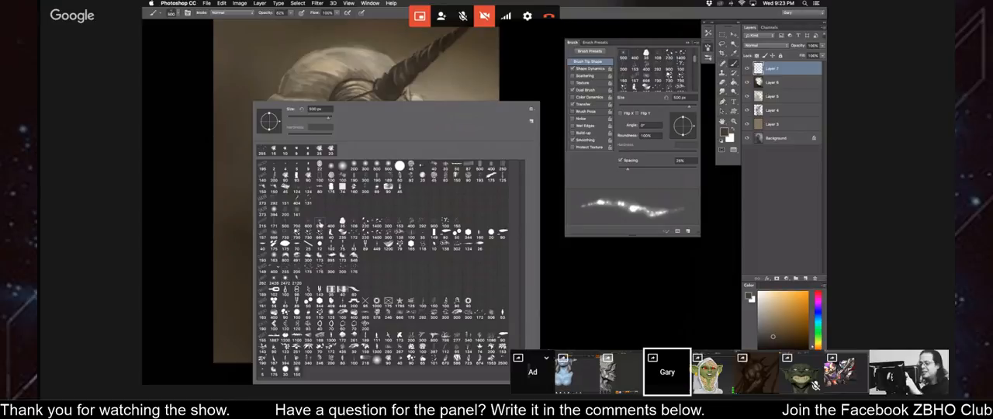
{"action": "left_click", "coordinate": [308, 223]}
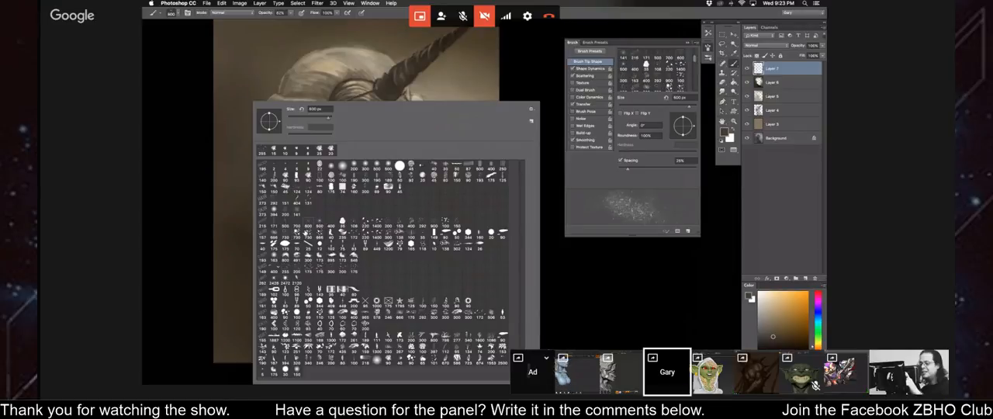
{"action": "left_click", "coordinate": [297, 225]}
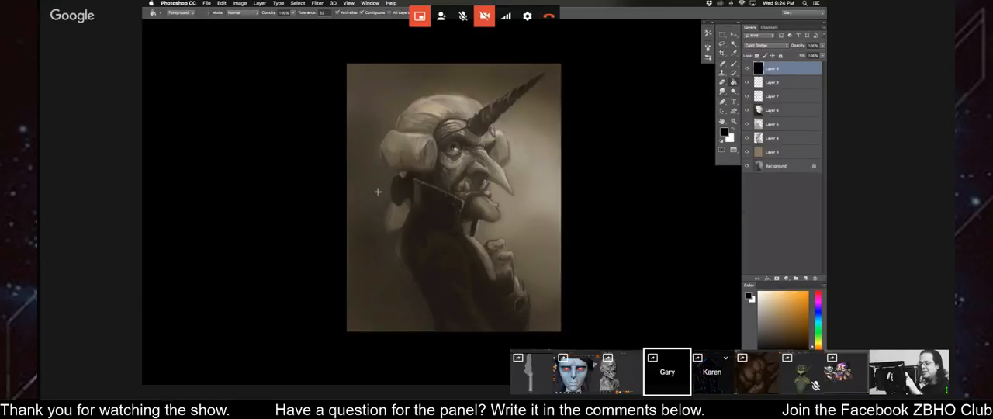
Paint a soft glow over the face and wig on the black Color Dodge layer with a new brush preset in muted brown.
{"action": "right_click", "coordinate": [411, 291]}
{"action": "double_click", "coordinate": [405, 232]}
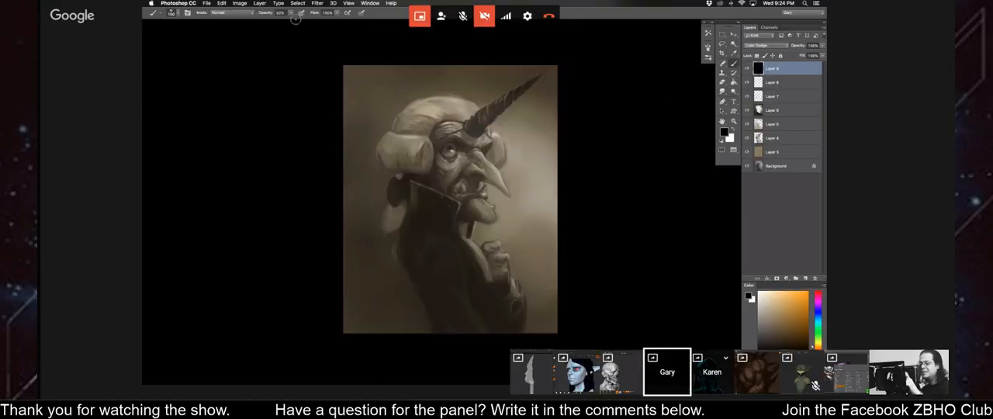
{"action": "left_click_drag", "start_coordinate": [587, 232], "coordinate": [579, 225]}
{"action": "left_click_drag", "start_coordinate": [769, 335], "coordinate": [772, 328]}
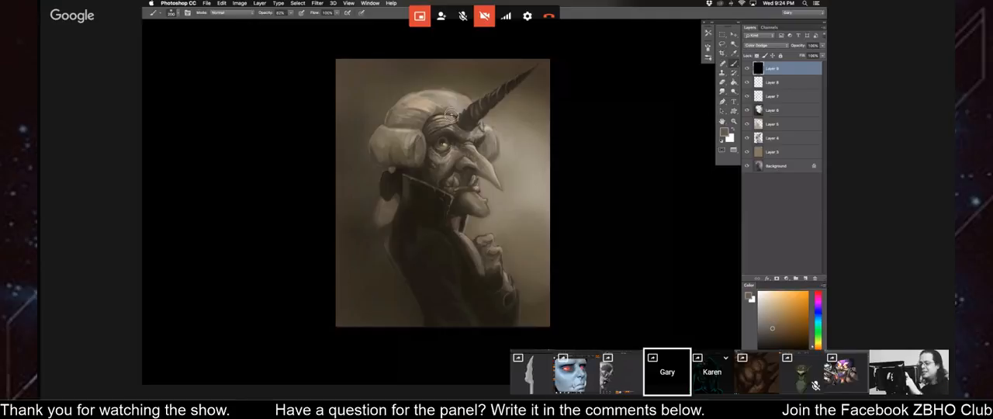
{"action": "key", "text": "bracketright"}
{"action": "key", "text": "bracketright"}
{"action": "key", "text": "bracketright"}
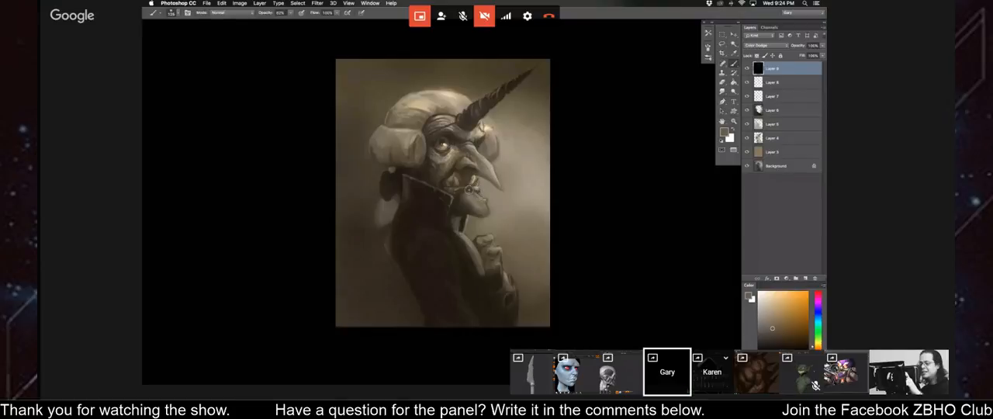
{"action": "key", "text": "super+minus"}
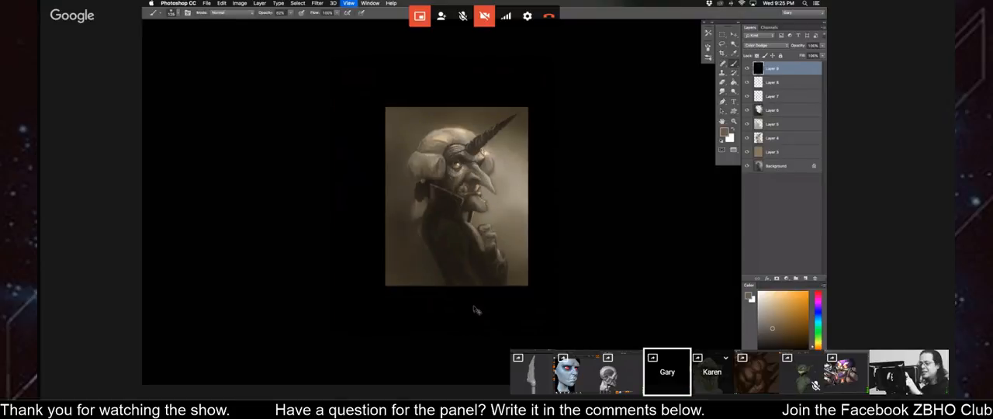
Flip the canvas horizontally and frame the whole horned portrait at a larger size.
{"action": "key", "text": "super+shift+h"}
{"action": "key", "text": "super+plus"}
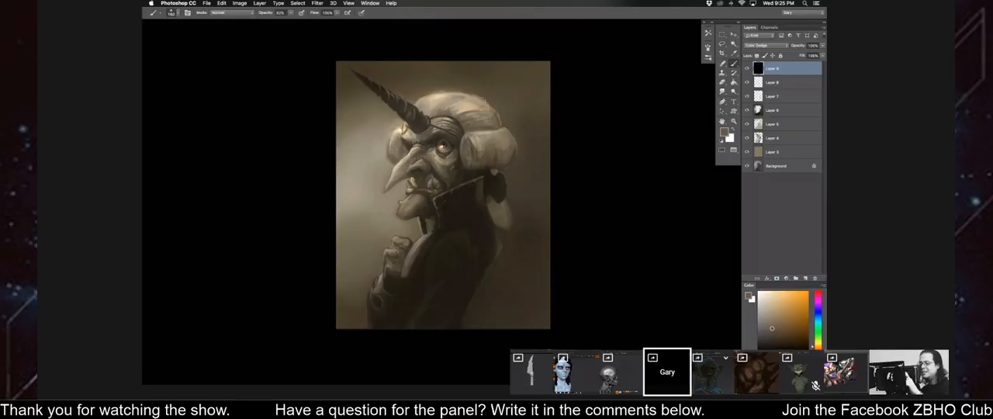
{"action": "scroll", "coordinate": [496, 171], "scroll_direction": "down", "scroll_amount": 2}
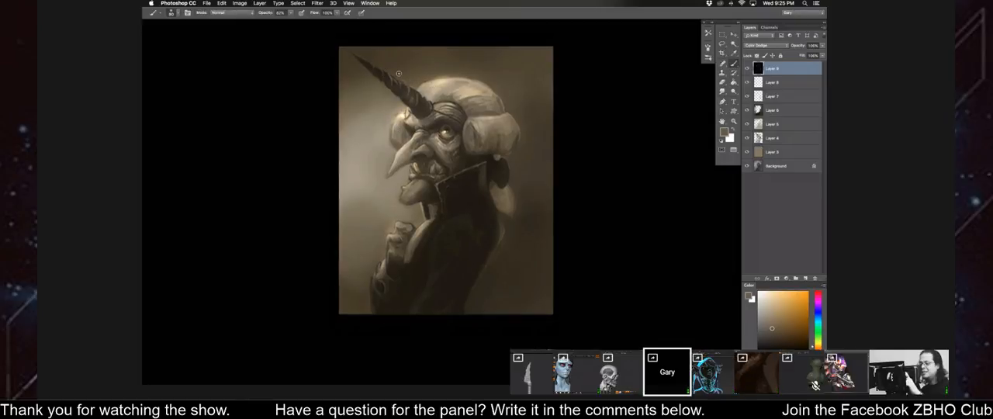
Show the full brush settings and open the brush preset list beside the portrait.
{"action": "right_click", "coordinate": [392, 118]}
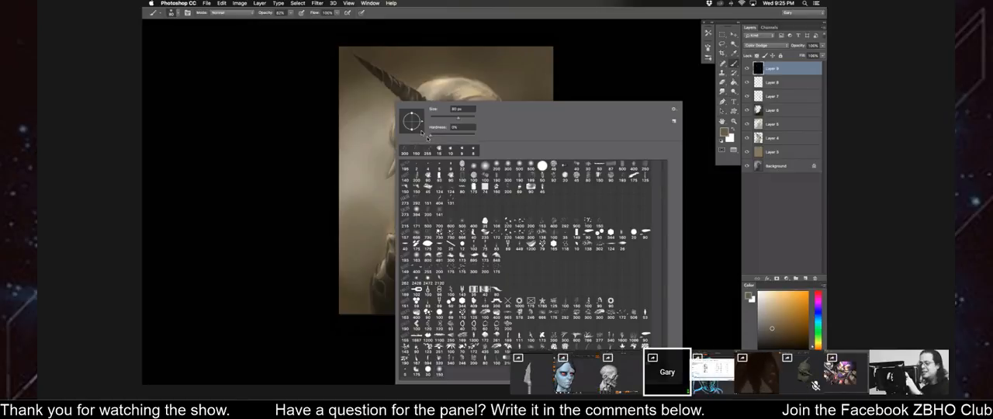
{"action": "left_click_drag", "start_coordinate": [300, 224], "coordinate": [239, 224]}
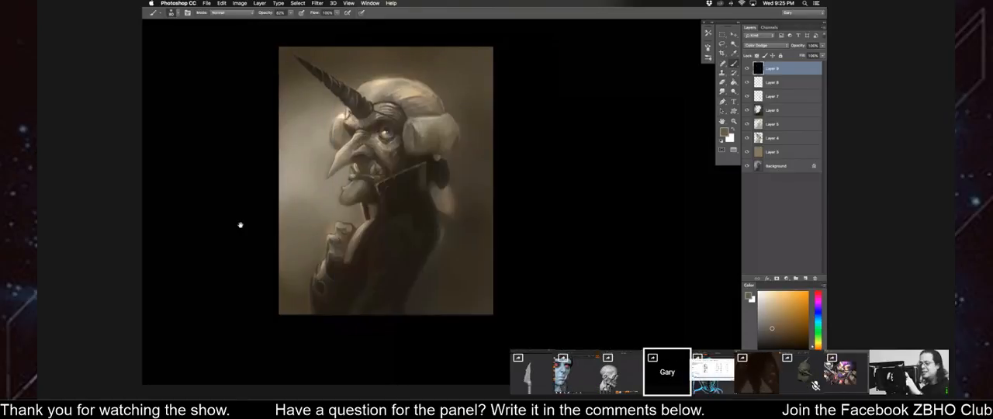
{"action": "right_click", "coordinate": [290, 164]}
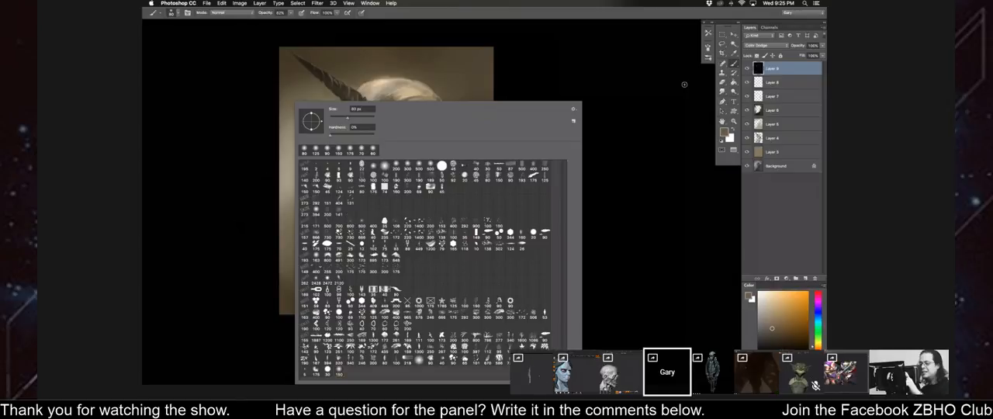
{"action": "left_click", "coordinate": [707, 48]}
{"action": "left_click_drag", "start_coordinate": [316, 199], "coordinate": [263, 195]}
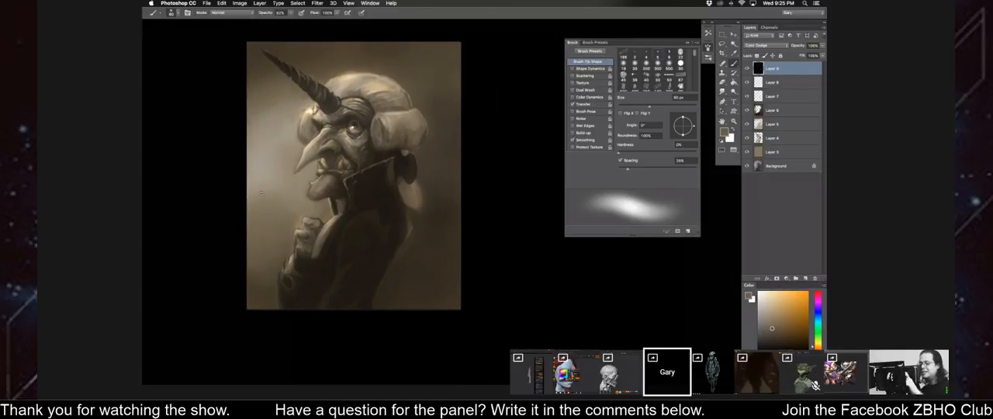
{"action": "right_click", "coordinate": [259, 193]}
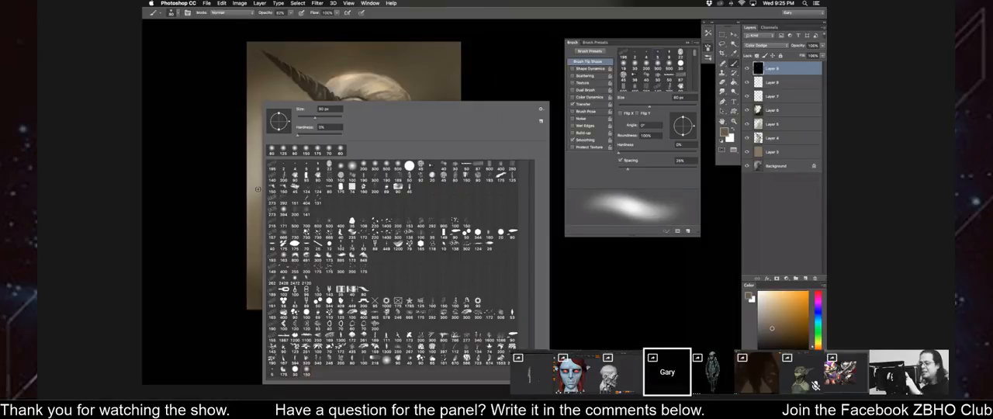
Look through the scattered and textured brush presets for a sparkle effect, trying several tips in turn.
{"action": "left_click", "coordinate": [352, 221]}
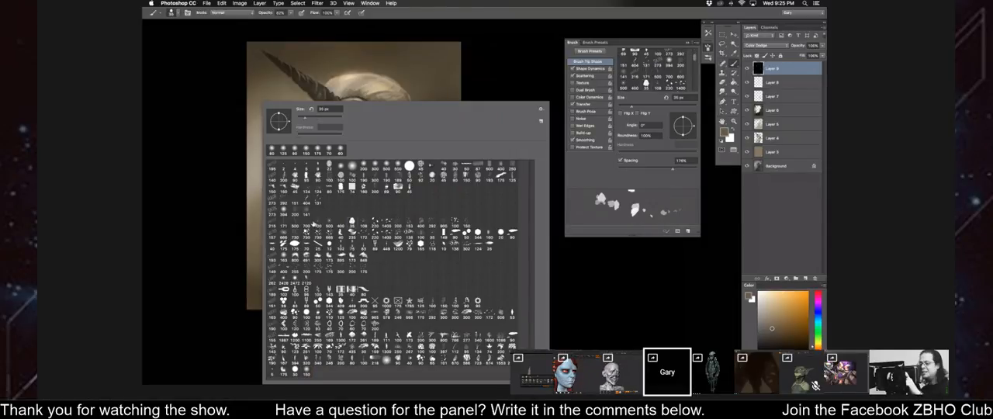
{"action": "left_click", "coordinate": [315, 225]}
{"action": "left_click", "coordinate": [296, 225]}
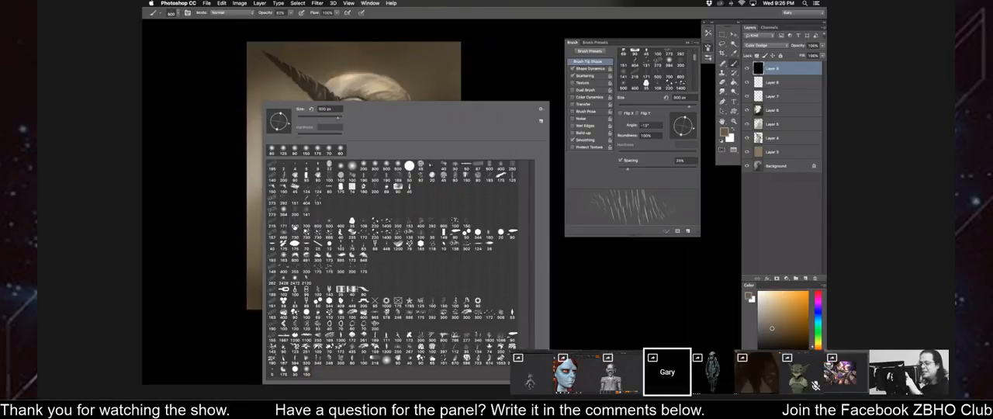
{"action": "left_click", "coordinate": [284, 225]}
{"action": "left_click", "coordinate": [340, 269]}
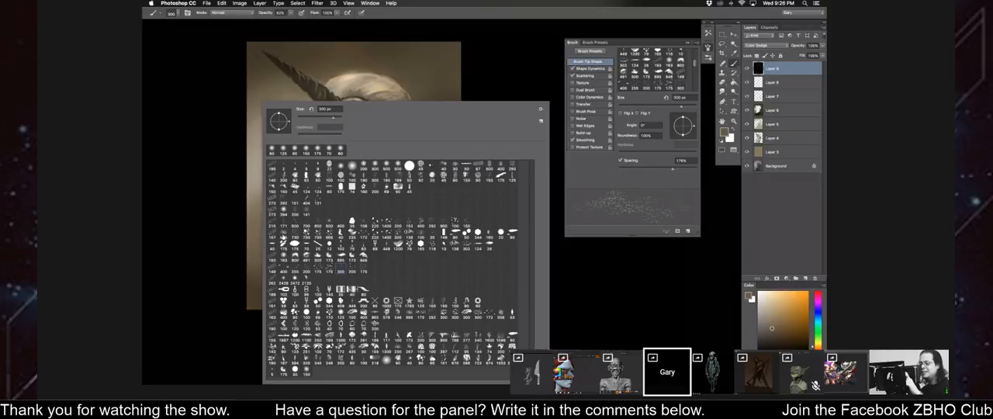
{"action": "left_click", "coordinate": [289, 226]}
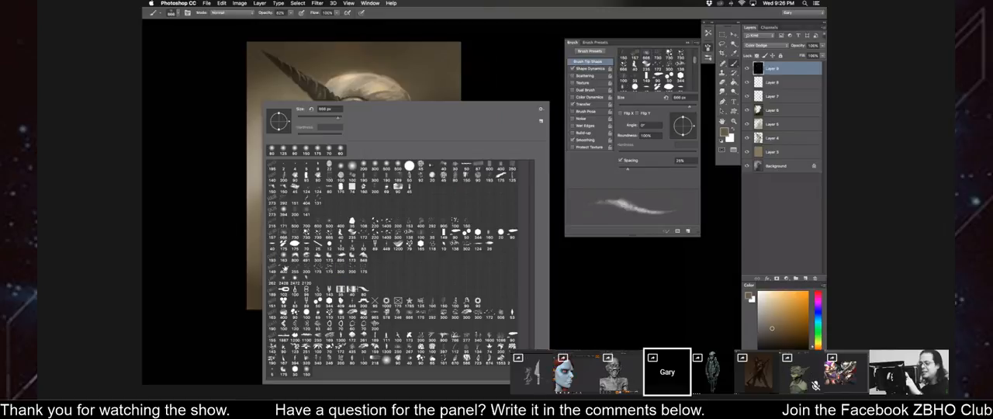
Choose the 2428 px starburst brush preset and close the preset list.
{"action": "left_click", "coordinate": [286, 279]}
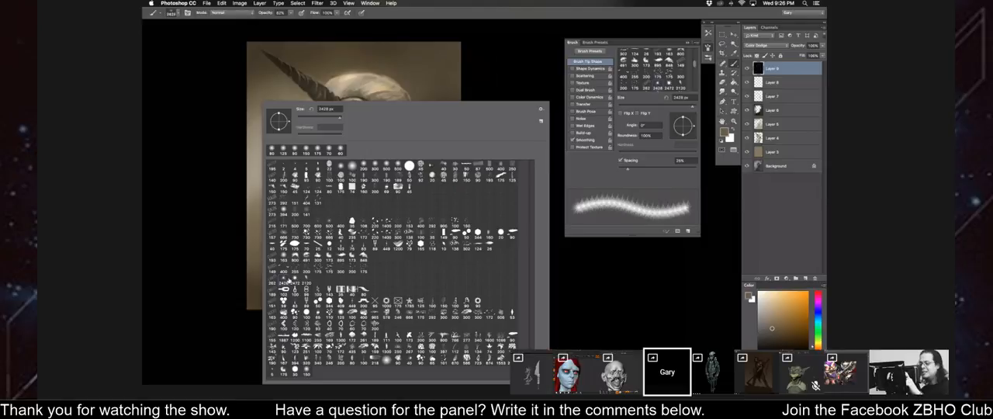
{"action": "left_click", "coordinate": [191, 220]}
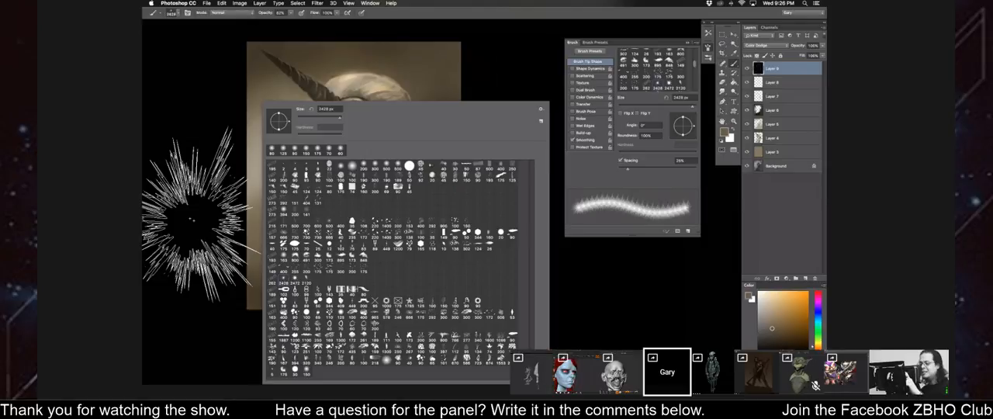
{"action": "left_click", "coordinate": [191, 219]}
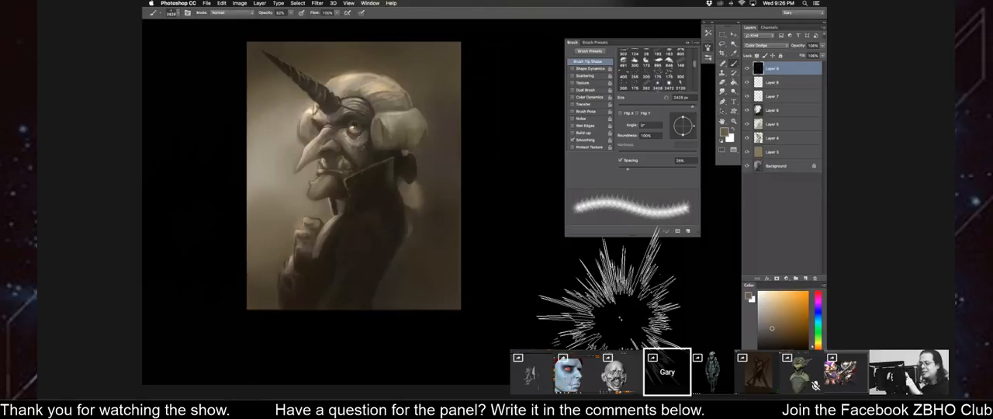
Reduce the starburst brush to 300 px and stamp a small sparkle at the tip of the horn on the Color Dodge layer.
{"action": "key", "text": "bracketleft"}
{"action": "key", "text": "bracketleft"}
{"action": "left_click_drag", "start_coordinate": [329, 165], "coordinate": [425, 242]}
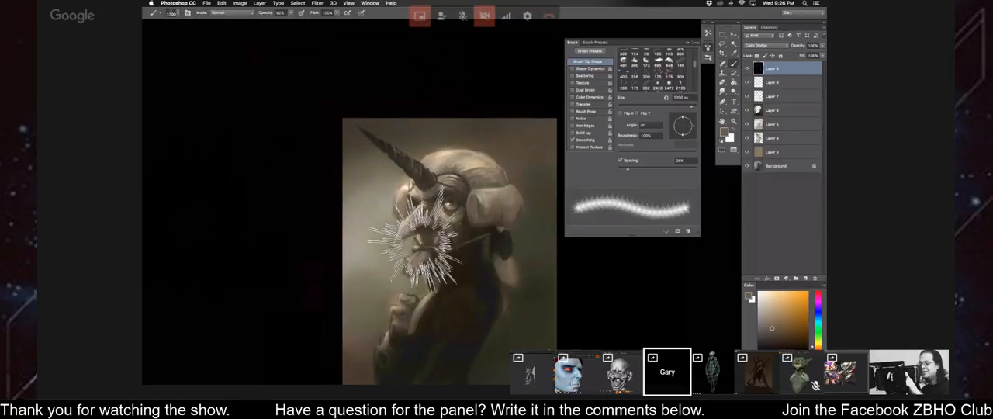
{"action": "key", "text": "bracketleft"}
{"action": "key", "text": "bracketleft"}
{"action": "key", "text": "bracketleft"}
{"action": "key", "text": "bracketleft"}
{"action": "key", "text": "bracketleft"}
{"action": "key", "text": "bracketleft"}
{"action": "key", "text": "bracketleft"}
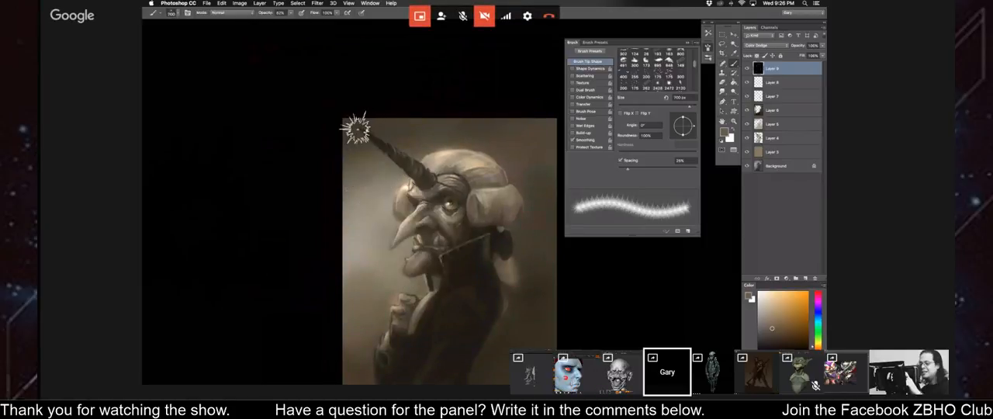
{"action": "left_click", "coordinate": [356, 126]}
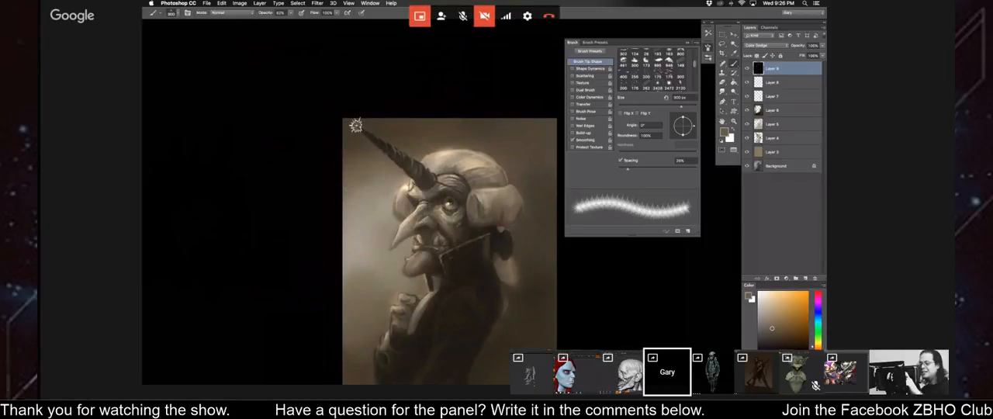
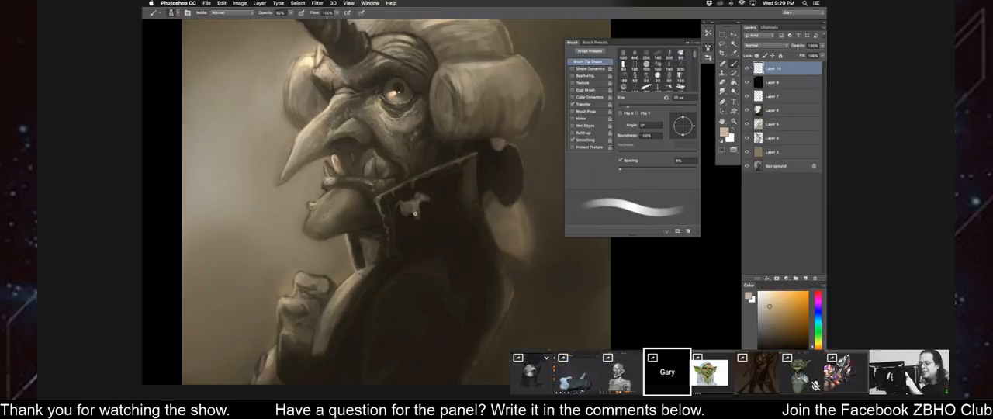
Trim the small light animal emblem on the collar with sampled dark tones, reducing the brush to 15 px.
{"action": "key", "text": "bracketleft"}
{"action": "left_click", "coordinate": [405, 205], "text": "alt"}
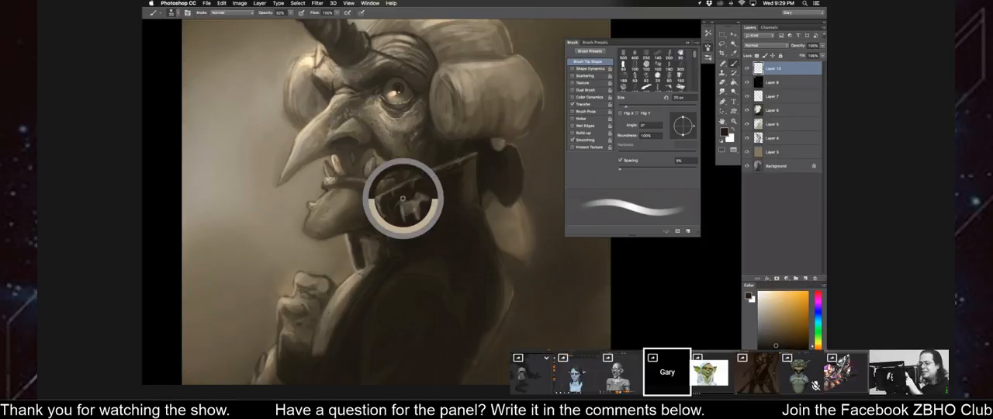
{"action": "left_click", "coordinate": [407, 195], "text": "alt"}
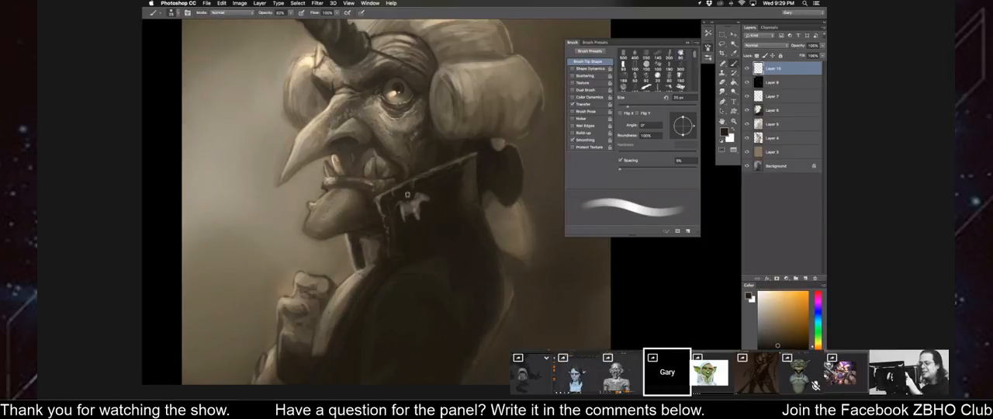
{"action": "key", "text": "bracketleft"}
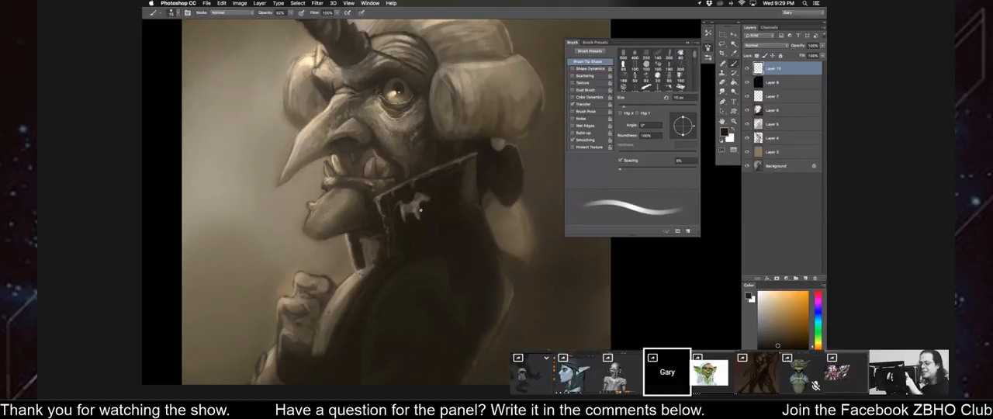
{"action": "left_click", "coordinate": [426, 202], "text": "alt"}
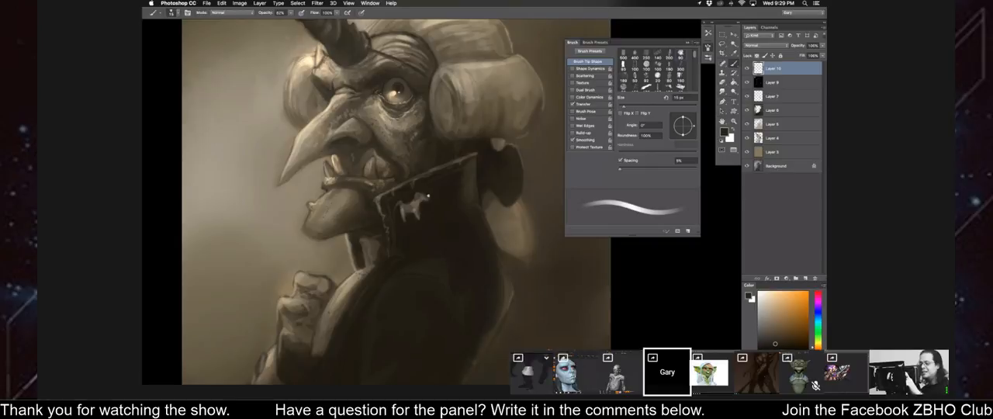
{"action": "left_click", "coordinate": [419, 204], "text": "alt"}
Adjust the brush opacity slightly and carve the emblem's back and legs in the dark collar colour.
{"action": "left_click", "coordinate": [292, 14]}
{"action": "left_click_drag", "start_coordinate": [292, 21], "coordinate": [294, 23]}
{"action": "left_click", "coordinate": [423, 191], "text": "alt"}
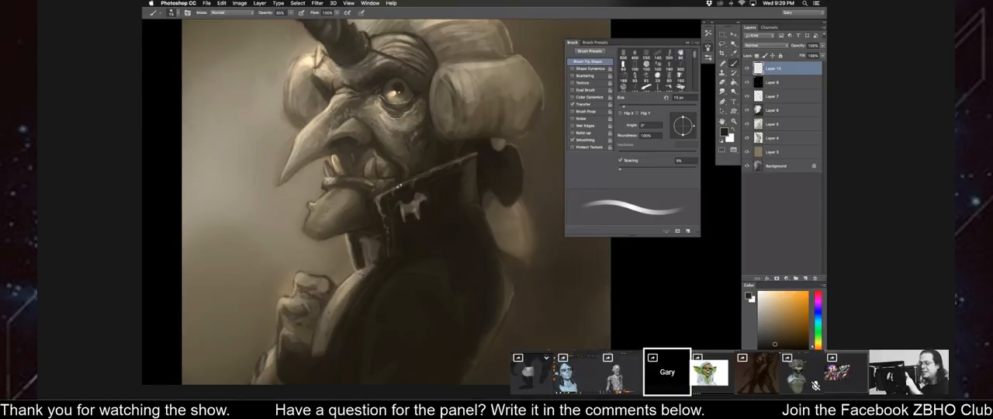
{"action": "left_click", "coordinate": [414, 200], "text": "alt"}
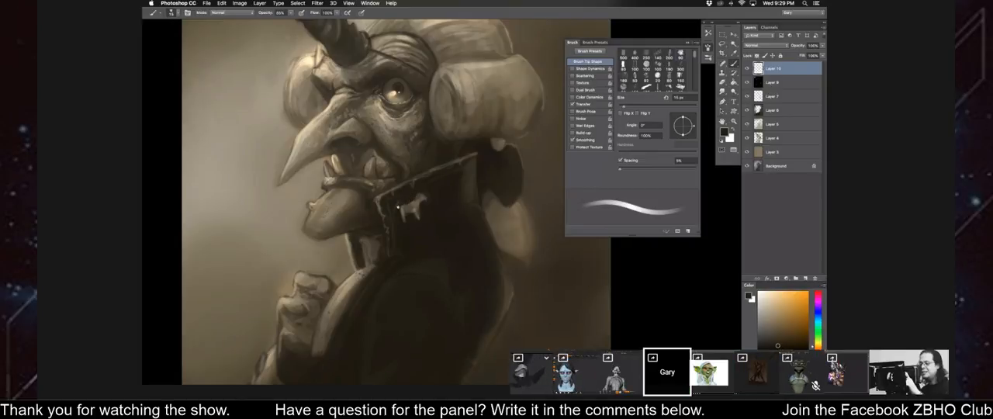
{"action": "left_click_drag", "start_coordinate": [402, 215], "coordinate": [409, 217]}
{"action": "left_click", "coordinate": [410, 220], "text": "alt"}
{"action": "left_click", "coordinate": [406, 209], "text": "alt"}
Refine the emblem's body and upper edge with sampled light and dark tones, using 10 px and 15 px brushes.
{"action": "key", "text": "["}
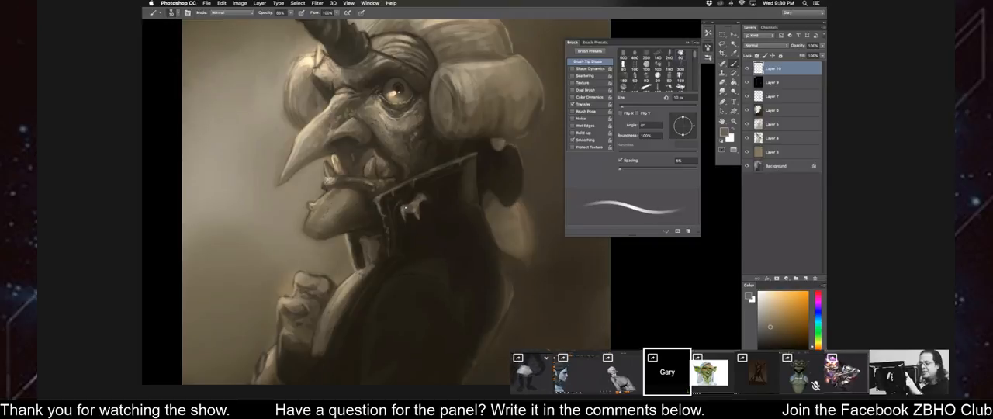
{"action": "left_click", "coordinate": [409, 200], "text": "alt"}
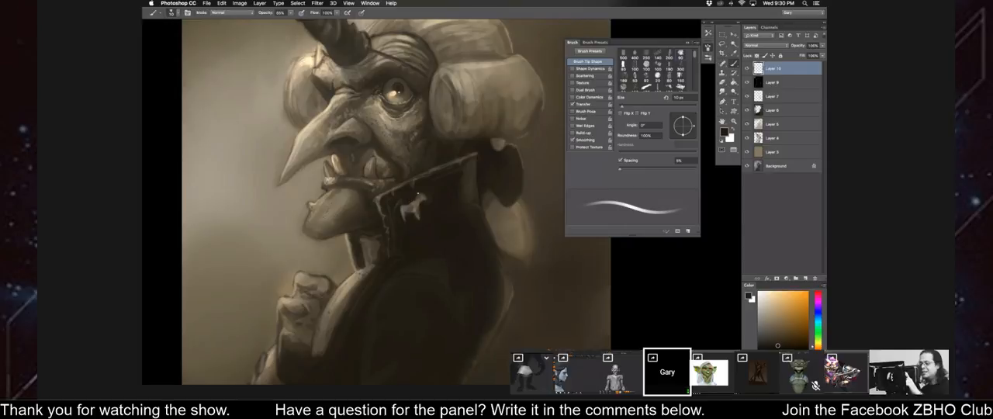
{"action": "left_click", "coordinate": [422, 201], "text": "alt"}
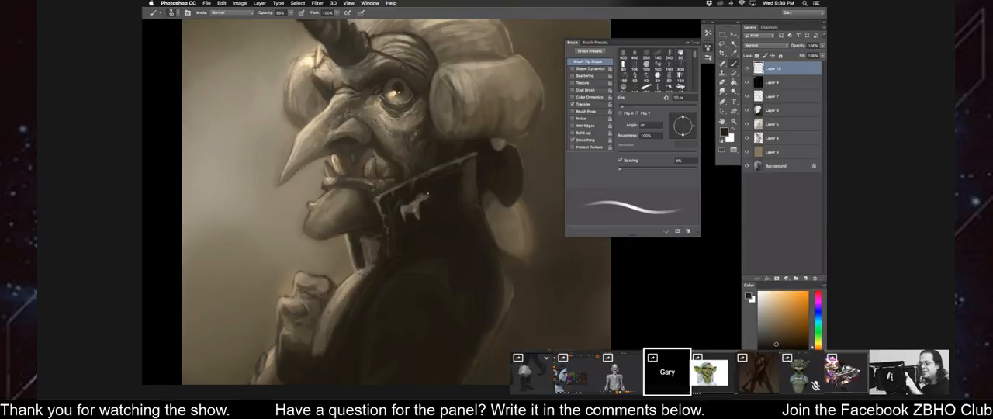
{"action": "key", "text": "bracketright"}
{"action": "left_click", "coordinate": [423, 192], "text": "alt"}
{"action": "left_click_drag", "start_coordinate": [422, 192], "coordinate": [417, 196]}
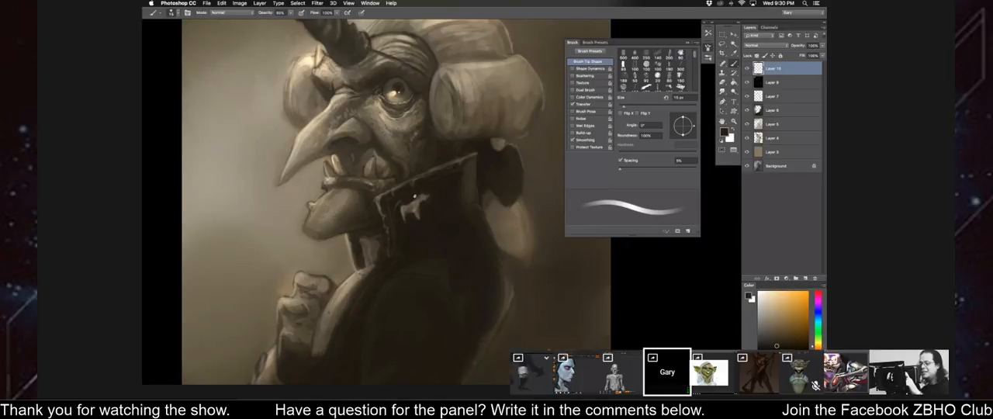
Flip the canvas horizontally and reshape the emblem's rear and legs with a 9 px brush.
{"action": "key", "text": "super+shift+h"}
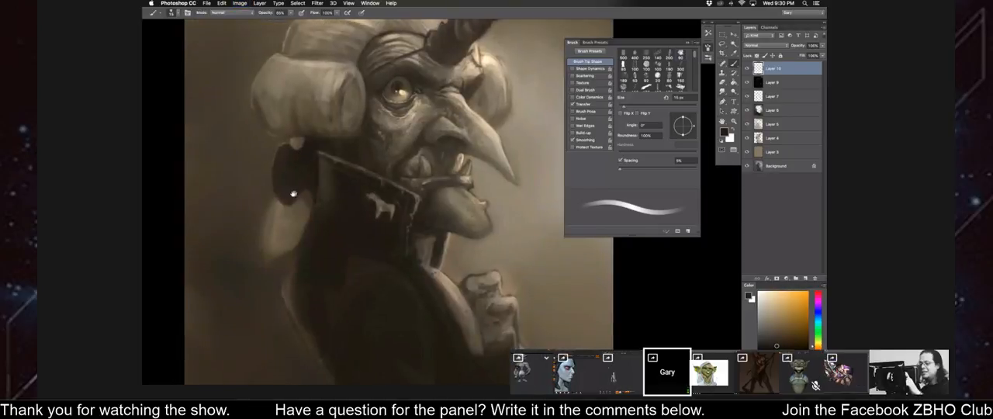
{"action": "key", "text": "super+equal"}
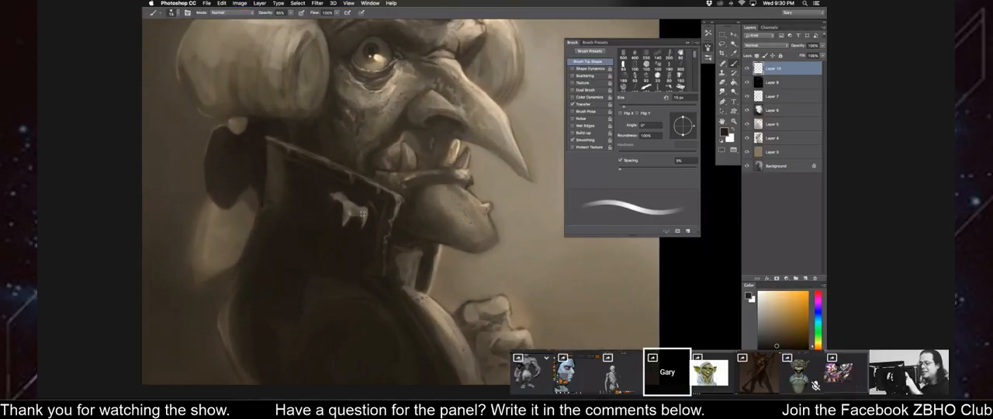
{"action": "left_click", "coordinate": [363, 213], "text": "alt"}
{"action": "key", "text": "bracketleft"}
{"action": "key", "text": "bracketleft"}
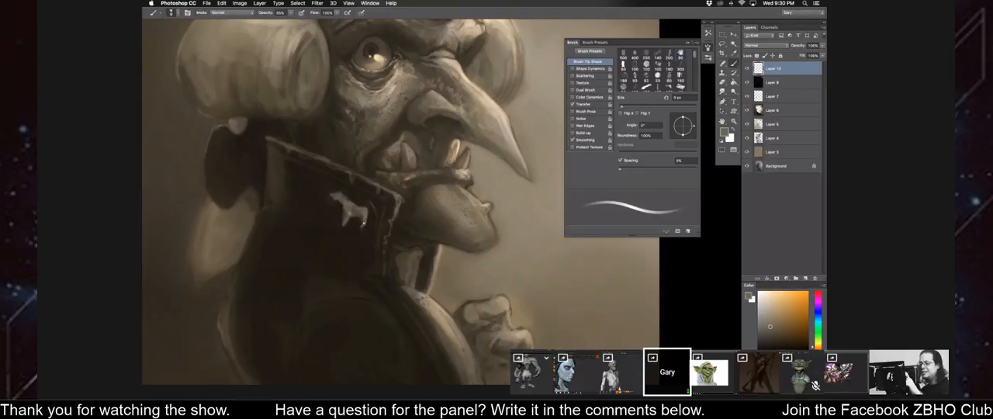
{"action": "left_click", "coordinate": [358, 225], "text": "alt"}
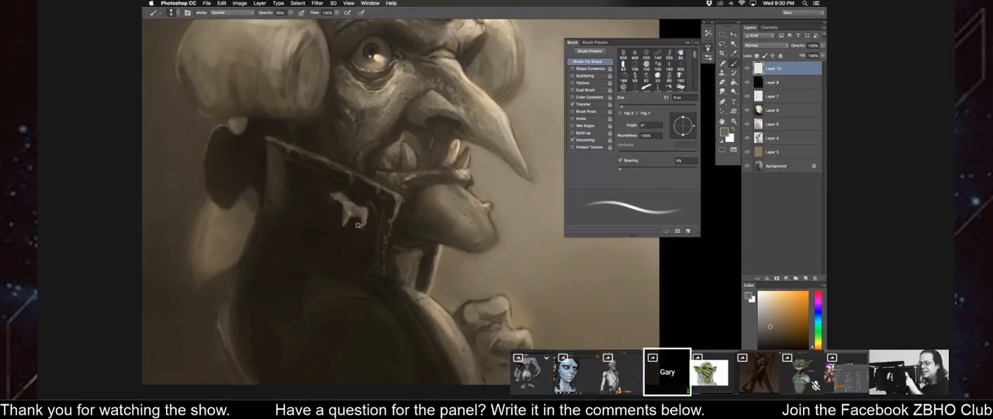
{"action": "left_click", "coordinate": [363, 213], "text": "alt"}
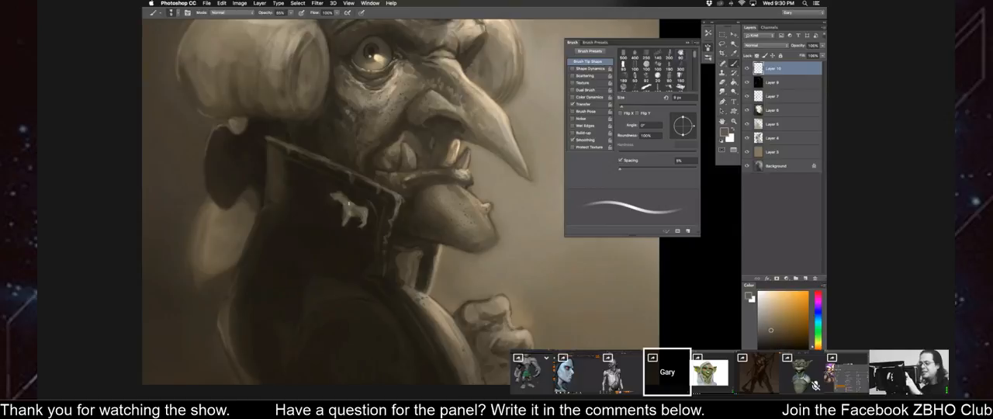
Paint out the emblem's head in the sampled dark collar colour, enlarging the brush to 25 px.
{"action": "left_click", "coordinate": [346, 205], "text": "alt"}
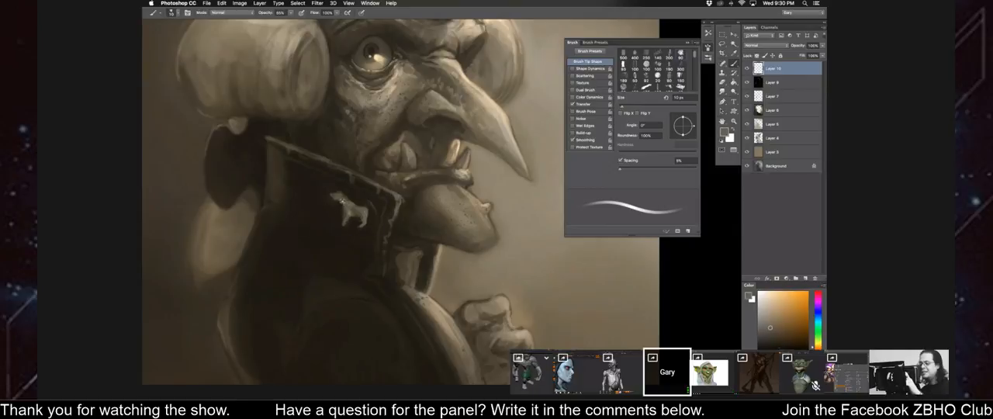
{"action": "left_click", "coordinate": [329, 189], "text": "alt"}
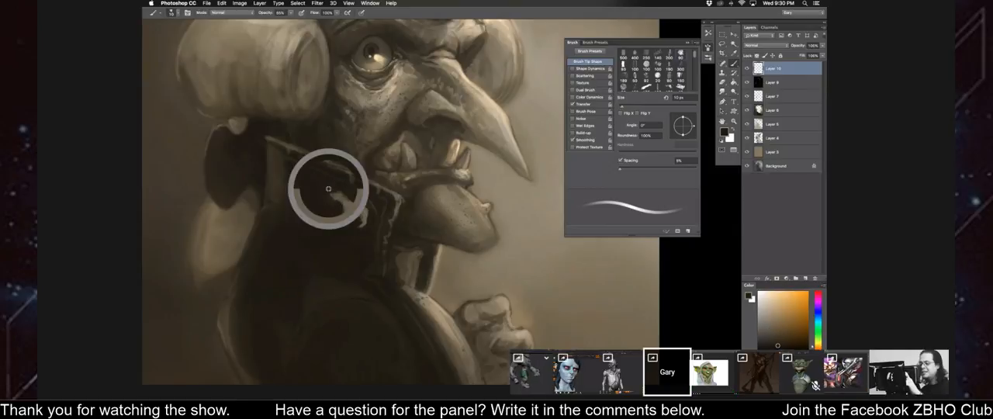
{"action": "key", "text": "]"}
{"action": "left_click_drag", "start_coordinate": [334, 194], "coordinate": [341, 202]}
{"action": "key", "text": "]"}
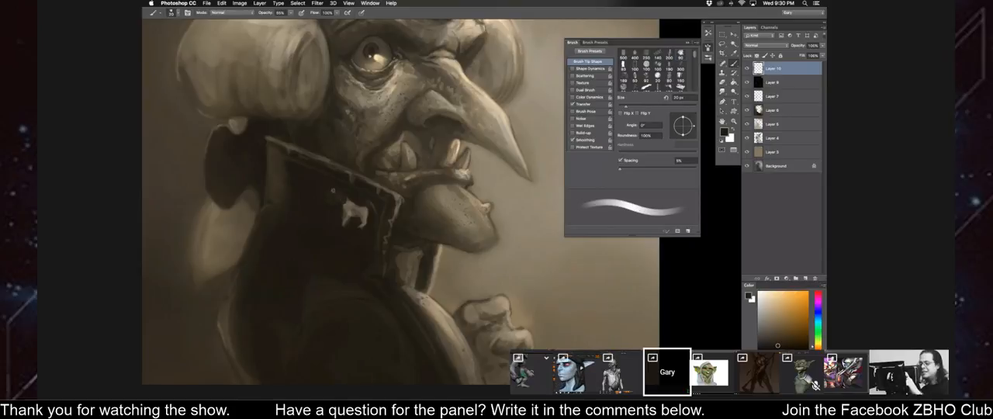
Trim around the emblem's legs and chest in dark, stepping the brush down to 9 px.
{"action": "left_click", "coordinate": [359, 221], "text": "alt"}
{"action": "key", "text": "["}
{"action": "left_click", "coordinate": [359, 224]}
{"action": "key", "text": "["}
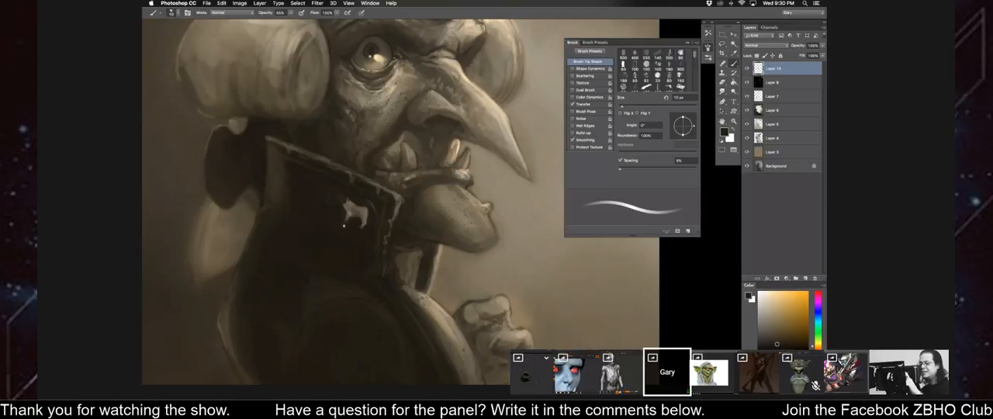
{"action": "left_click", "coordinate": [348, 210], "text": "alt"}
{"action": "key", "text": "["}
{"action": "key", "text": "["}
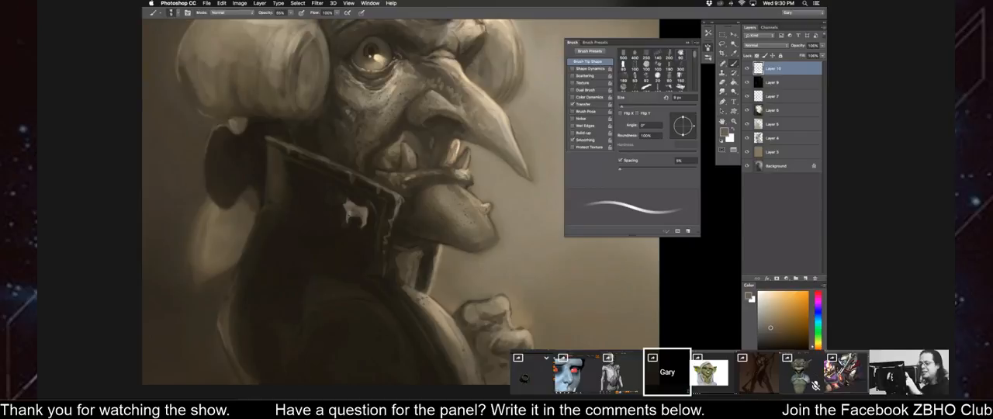
Rebuild the emblem's head, neck and legs into a clear four-legged animal silhouette using sampled light and dark tones.
{"action": "left_click", "coordinate": [365, 224], "text": "alt"}
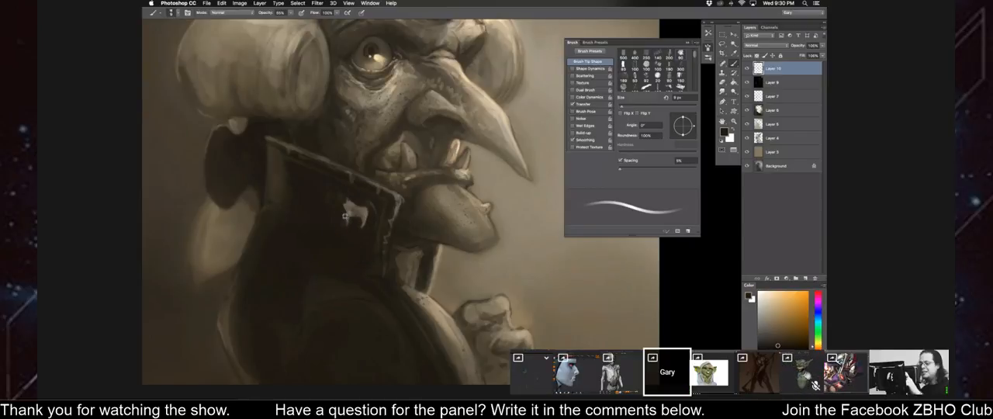
{"action": "left_click", "coordinate": [349, 206], "text": "alt"}
{"action": "key", "text": "bracketright"}
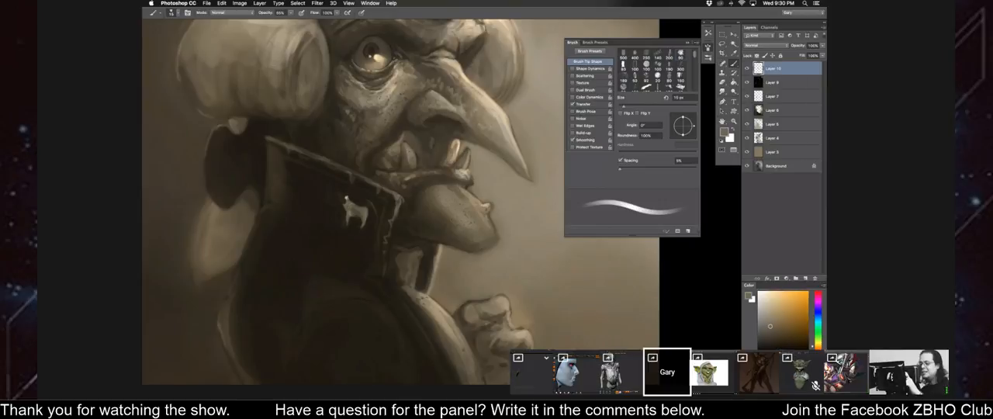
{"action": "key", "text": "bracketleft"}
{"action": "key", "text": "bracketleft"}
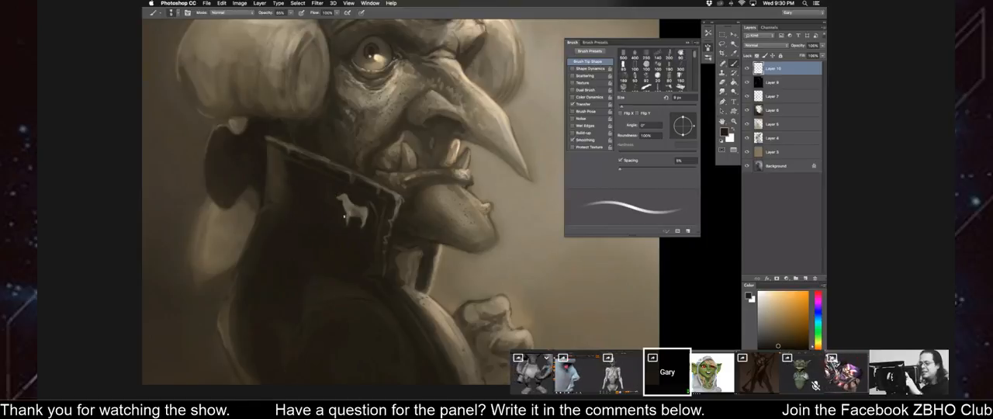
Give the animal emblem a horn to make it a unicorn, refine its head with a 5 px brush, and flip the canvas back.
{"action": "left_click", "coordinate": [345, 198], "text": "alt"}
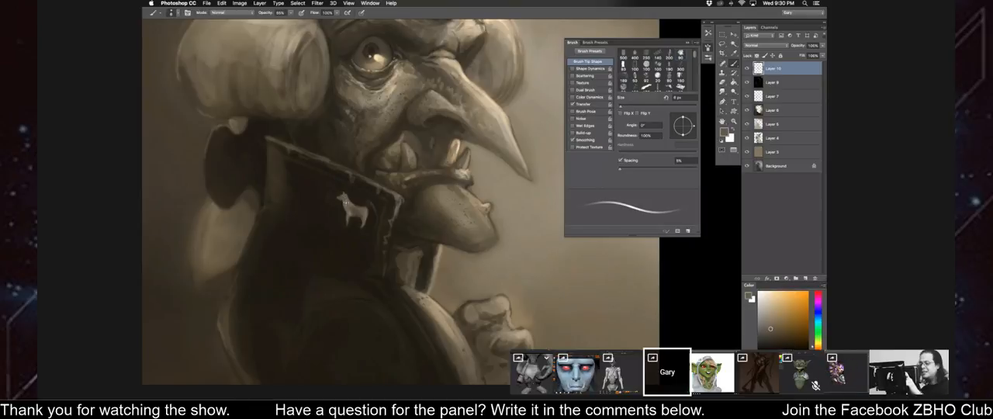
{"action": "key", "text": "bracketleft"}
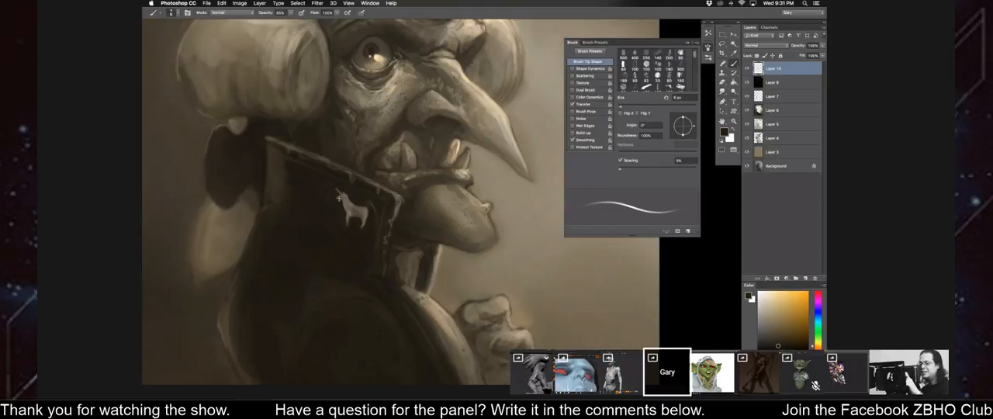
{"action": "left_click_drag", "start_coordinate": [310, 169], "coordinate": [389, 141]}
{"action": "key", "text": "super+equal"}
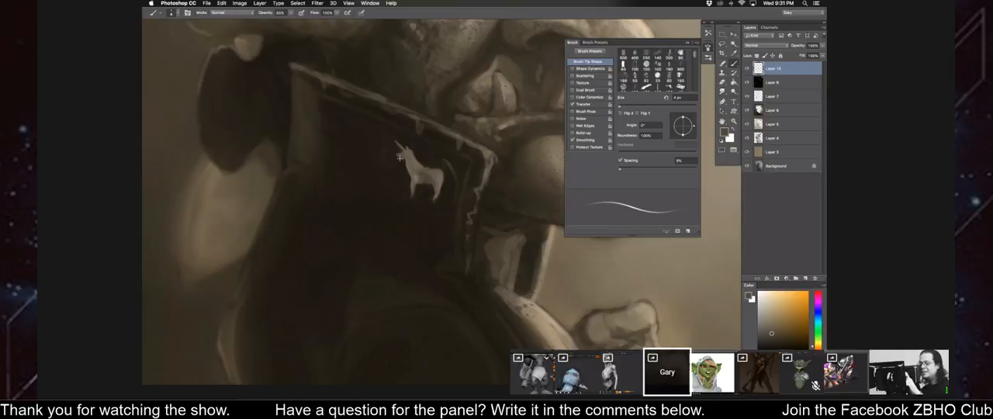
{"action": "left_click", "coordinate": [411, 156], "text": "alt"}
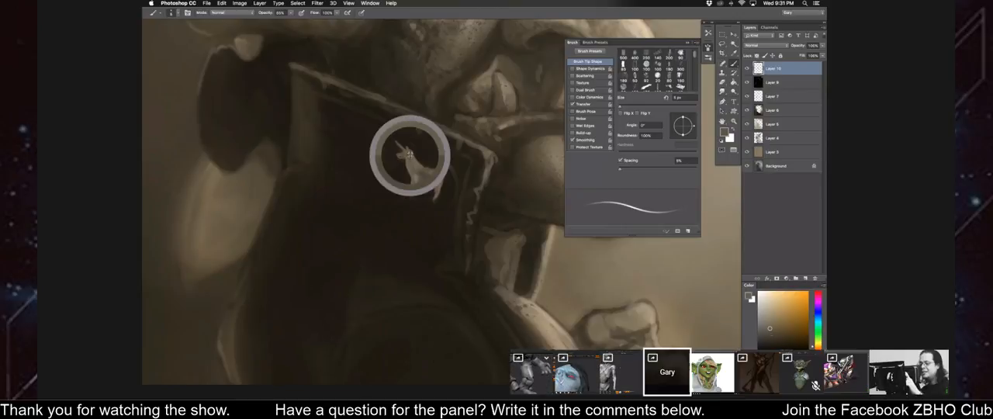
{"action": "key", "text": "super+minus"}
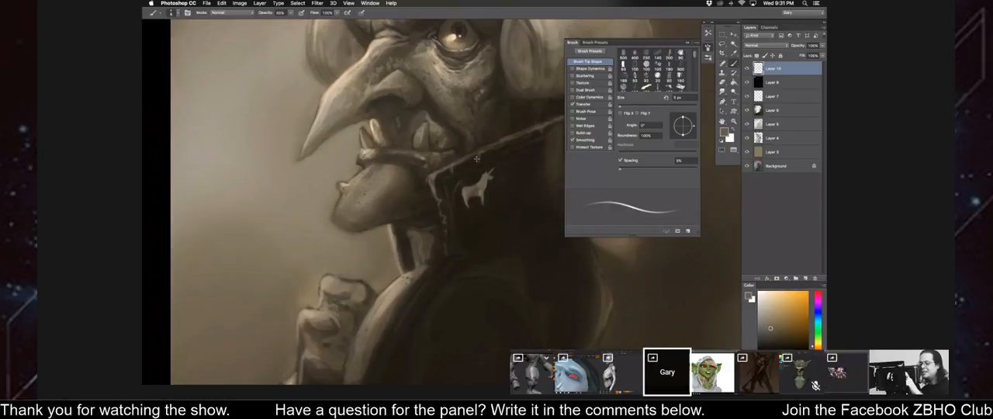
{"action": "key", "text": "super+t"}
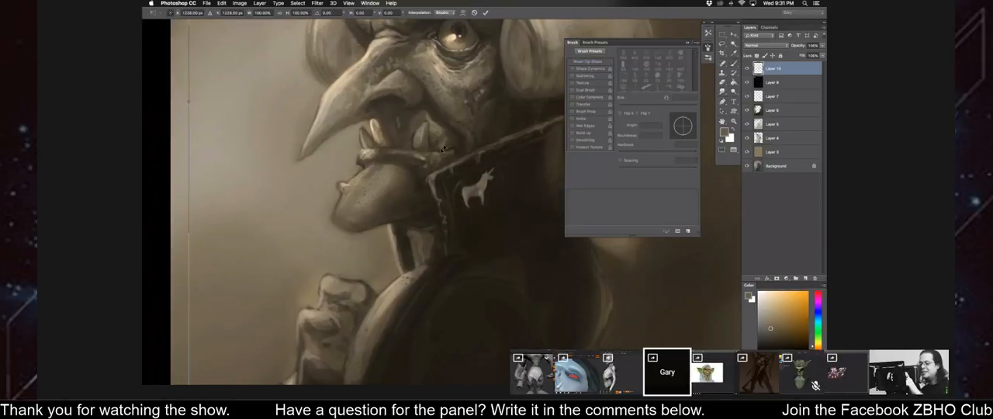
{"action": "key", "text": "super+minus"}
{"action": "key", "text": "Escape"}
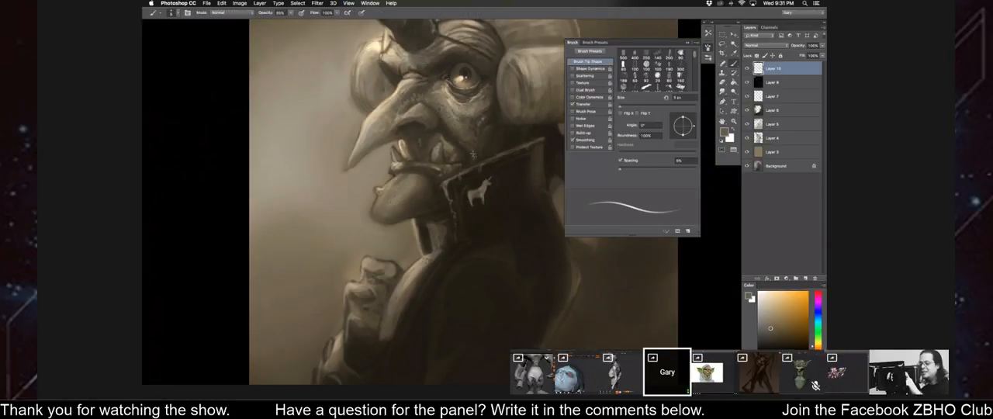
Lasso the unicorn emblem, adjust its tilt with Free Transform, and clear the selection.
{"action": "key", "text": "l"}
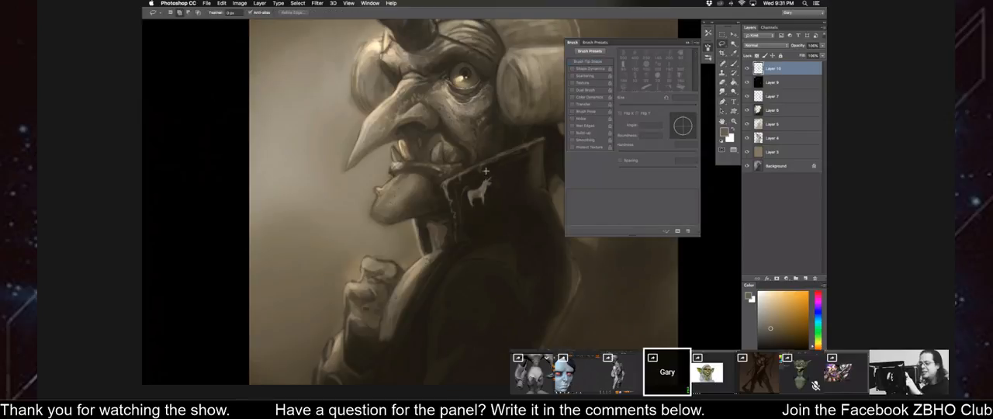
{"action": "left_click_drag", "start_coordinate": [486, 176], "coordinate": [448, 164]}
{"action": "key", "text": "super+plus"}
{"action": "key", "text": "super+t"}
{"action": "key", "text": "Return"}
{"action": "key", "text": "super+d"}
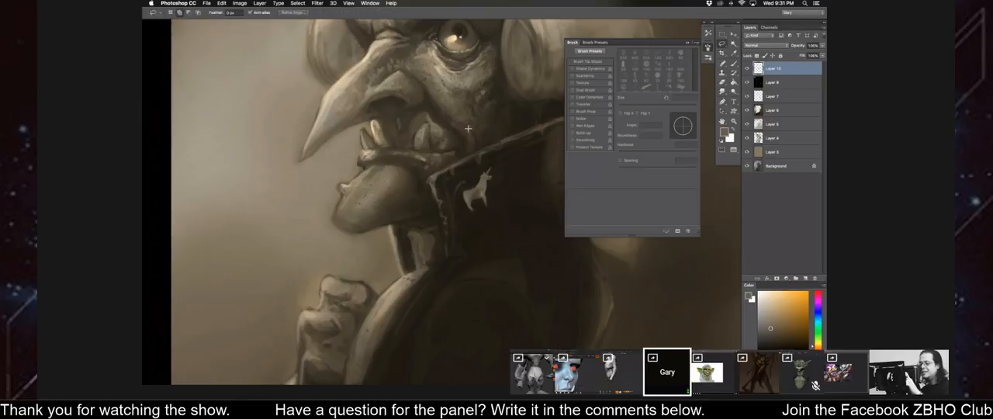
Sharpen the unicorn emblem's outline, head and horn with sampled tones, reducing the brush to 5 px.
{"action": "key", "text": "b"}
{"action": "left_click", "coordinate": [468, 180], "text": "alt"}
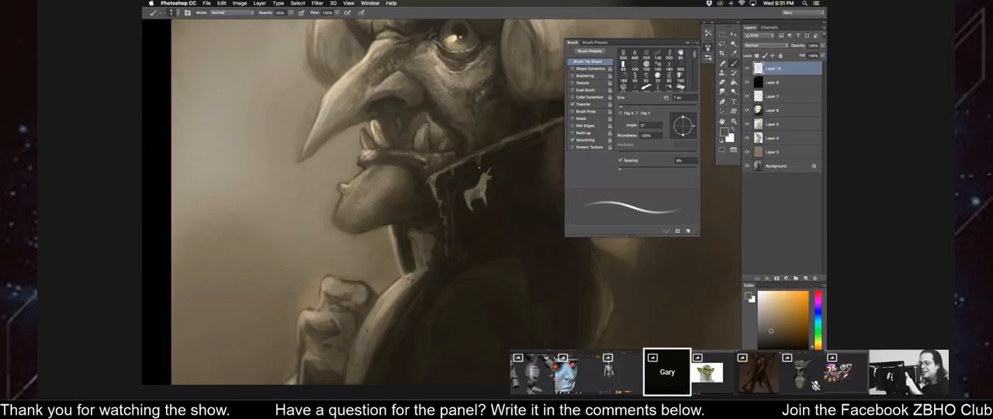
{"action": "scroll", "coordinate": [487, 189], "scroll_direction": "up", "scroll_amount": 2, "text": "alt"}
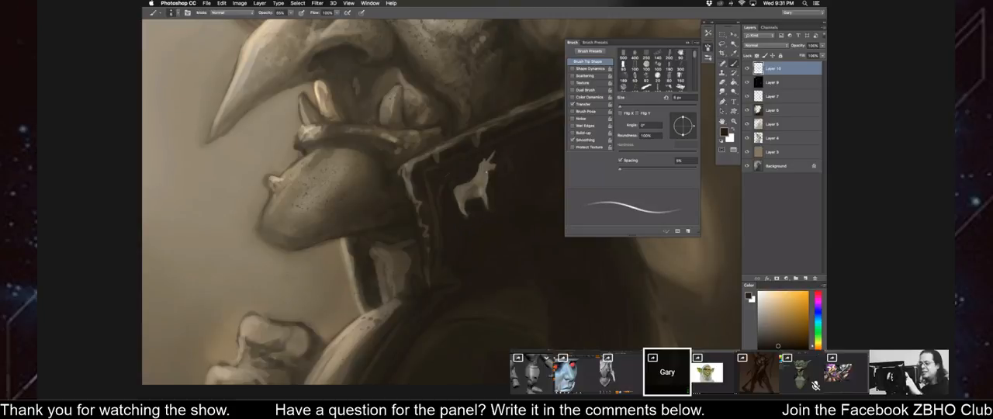
{"action": "key", "text": "bracketleft"}
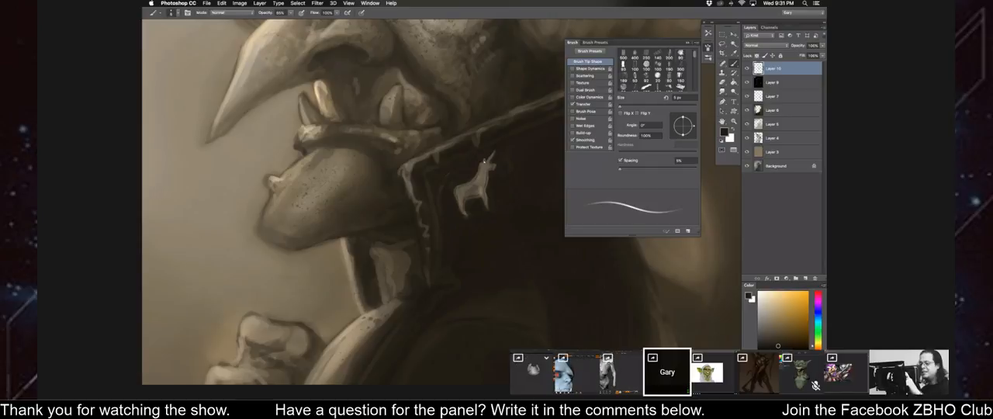
Paint the unicorn emblem's tail with a sampled mid tone at 7 px and trim around its hindquarters with sampled darks.
{"action": "left_click", "coordinate": [481, 190], "text": "alt"}
{"action": "key", "text": "bracketright"}
{"action": "key", "text": "bracketright"}
{"action": "left_click_drag", "start_coordinate": [455, 188], "coordinate": [452, 212]}
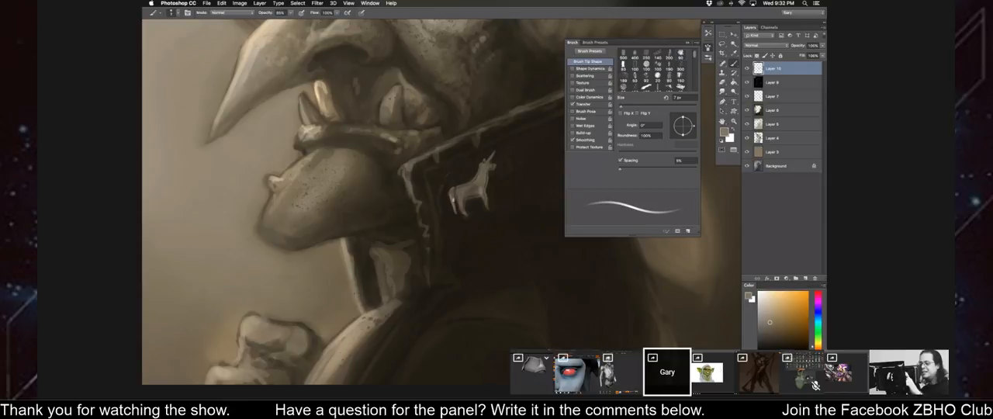
{"action": "left_click", "coordinate": [477, 206], "text": "alt"}
{"action": "key", "text": "bracketright"}
{"action": "key", "text": "bracketright"}
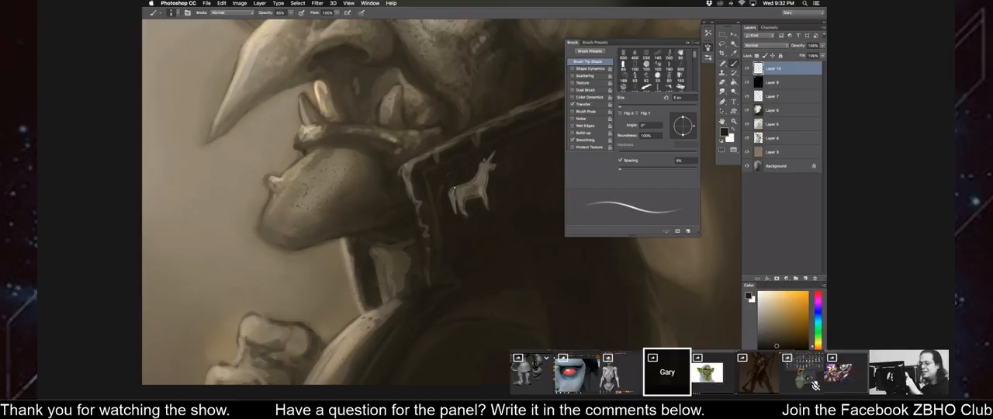
{"action": "left_click", "coordinate": [457, 187], "text": "alt"}
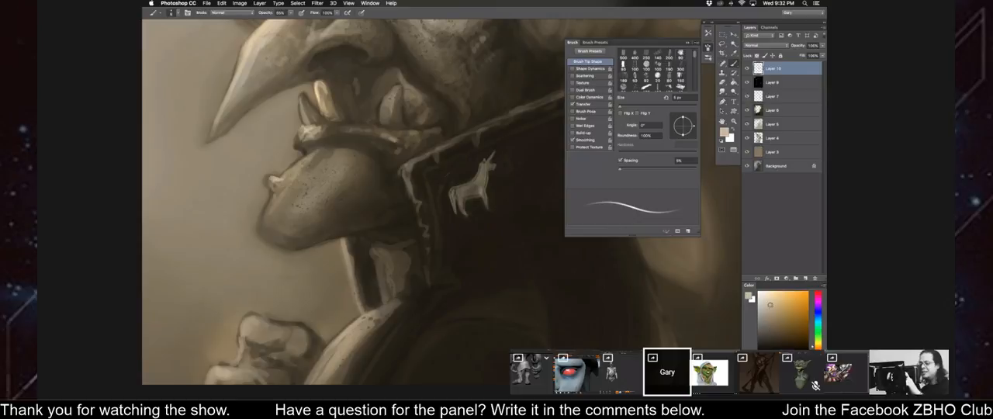
Switch to a fine tapered brush preset with 1% spacing and reduce its size for detailing the unicorn.
{"action": "key", "text": "["}
{"action": "key", "text": "["}
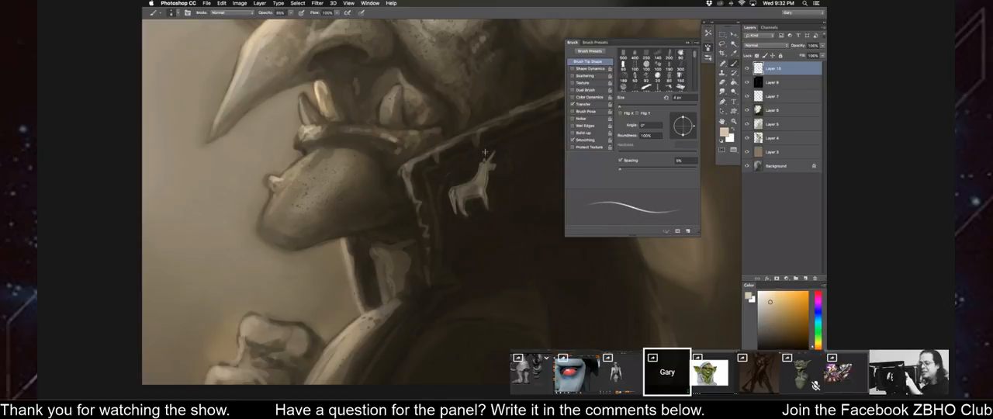
{"action": "right_click", "coordinate": [536, 190]}
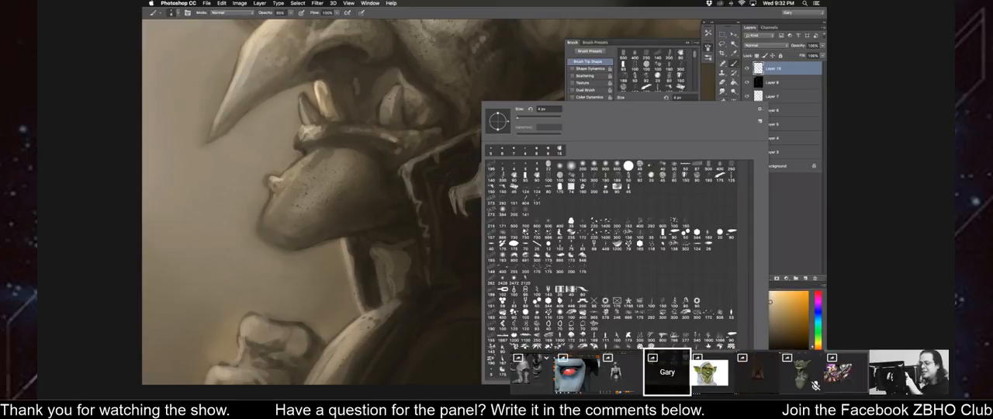
{"action": "double_click", "coordinate": [536, 262]}
{"action": "key", "text": "super+equal"}
{"action": "key", "text": "super+equal"}
{"action": "key", "text": "bracketleft"}
{"action": "key", "text": "bracketleft"}
{"action": "key", "text": "bracketleft"}
{"action": "key", "text": "bracketleft"}
{"action": "key", "text": "bracketleft"}
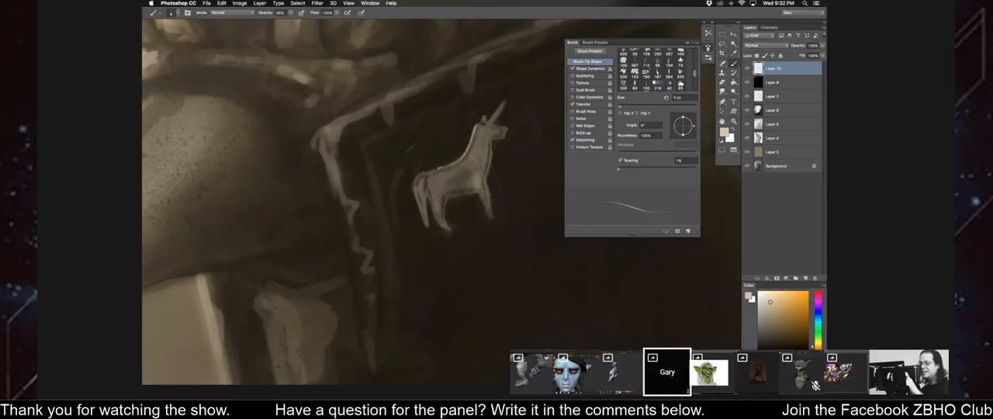
Pick a lighter cream colour and paint thin highlights along the unicorn's ear, chest and tail.
{"action": "left_click", "coordinate": [771, 295]}
{"action": "key", "text": "bracketright"}
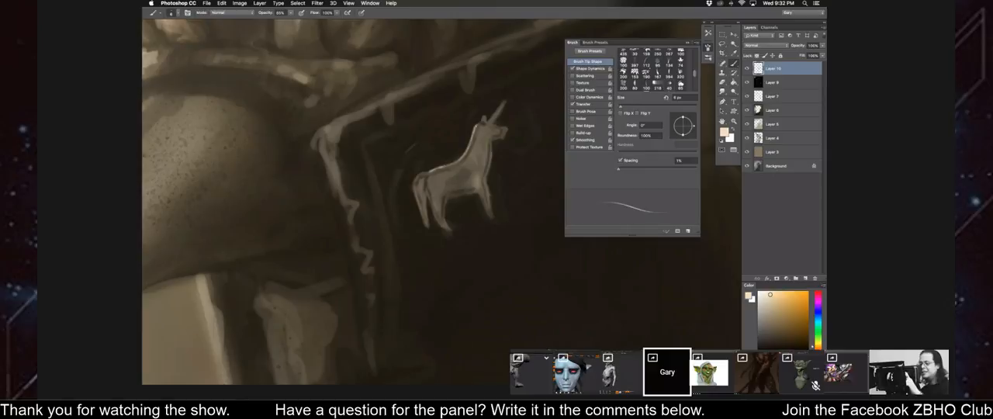
{"action": "left_click_drag", "start_coordinate": [484, 116], "coordinate": [482, 124]}
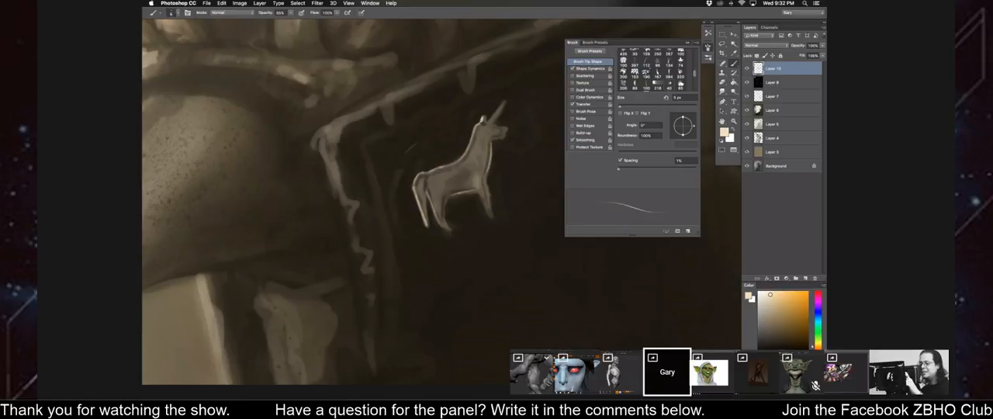
Refine the unicorn's ear, horn and tail with sampled dark and cream tones, reducing the brush to 3 px.
{"action": "left_click", "coordinate": [481, 117], "text": "alt"}
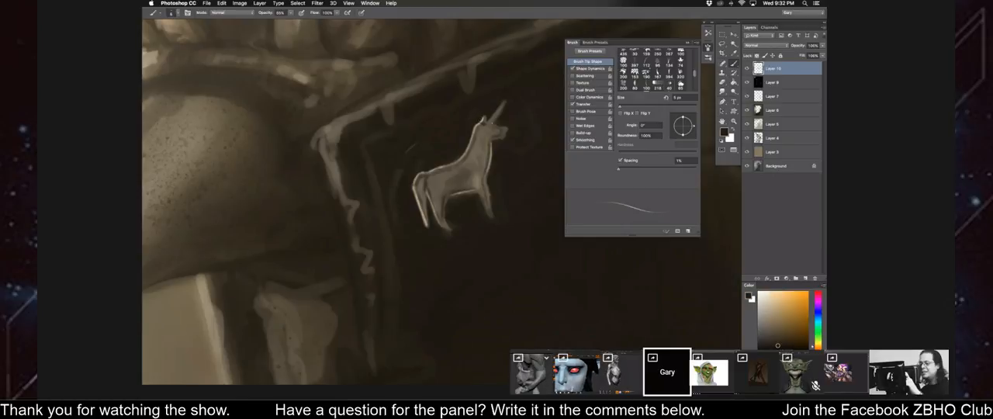
{"action": "left_click", "coordinate": [415, 194], "text": "alt"}
{"action": "left_click", "coordinate": [459, 187], "text": "alt"}
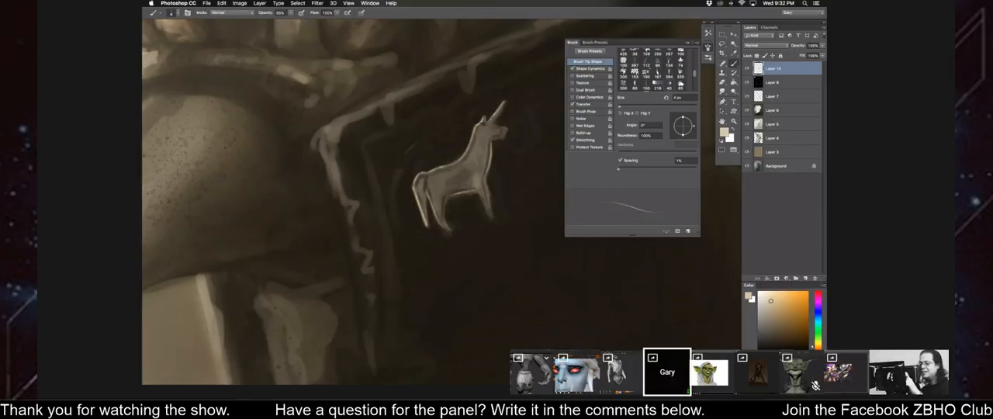
{"action": "left_click", "coordinate": [500, 111], "text": "alt"}
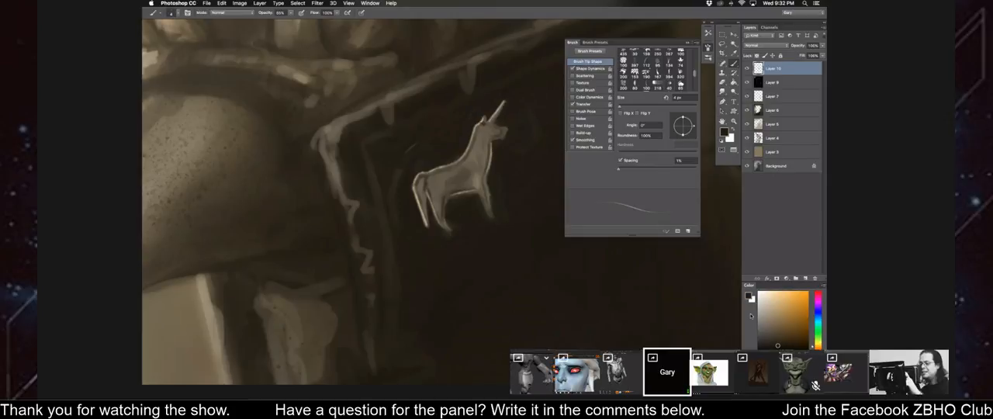
{"action": "left_click", "coordinate": [417, 205], "text": "alt"}
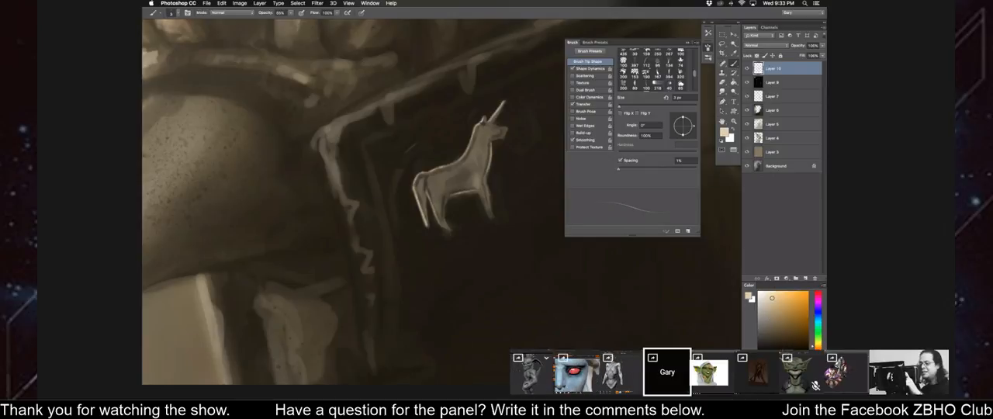
Rotate the canvas to paint light edges on the unicorn's muzzle, belly and legs, and turn it back upright.
{"action": "key", "text": "r"}
{"action": "left_click_drag", "start_coordinate": [470, 251], "coordinate": [402, 248]}
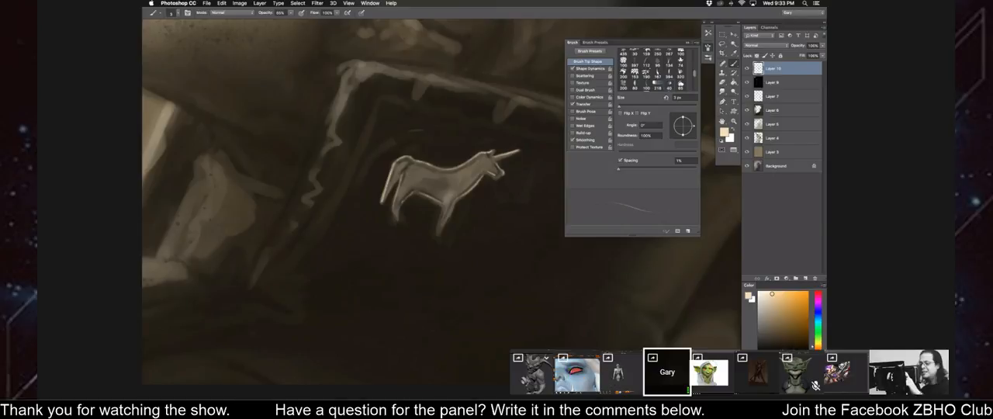
{"action": "key", "text": "super+minus"}
{"action": "key", "text": "r"}
{"action": "left_click_drag", "start_coordinate": [401, 212], "coordinate": [450, 220]}
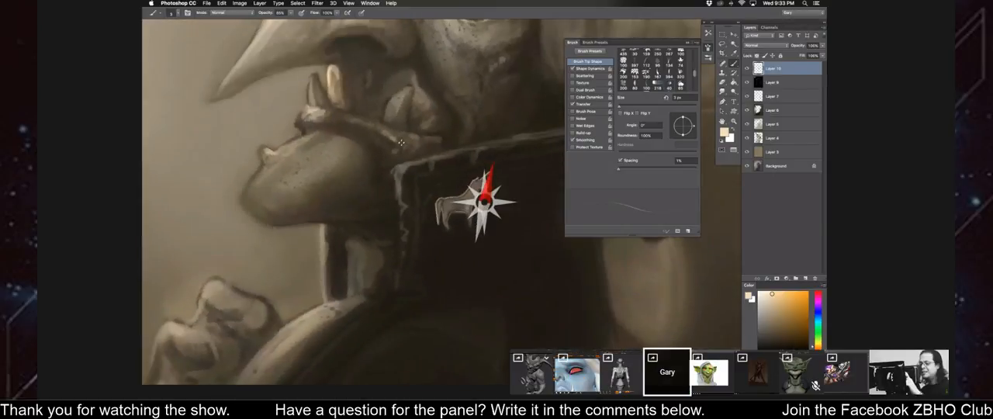
Trim around the unicorn's legs with a sampled dark tone and touch up its front leg using a smaller brush.
{"action": "left_click", "coordinate": [452, 223], "text": "alt"}
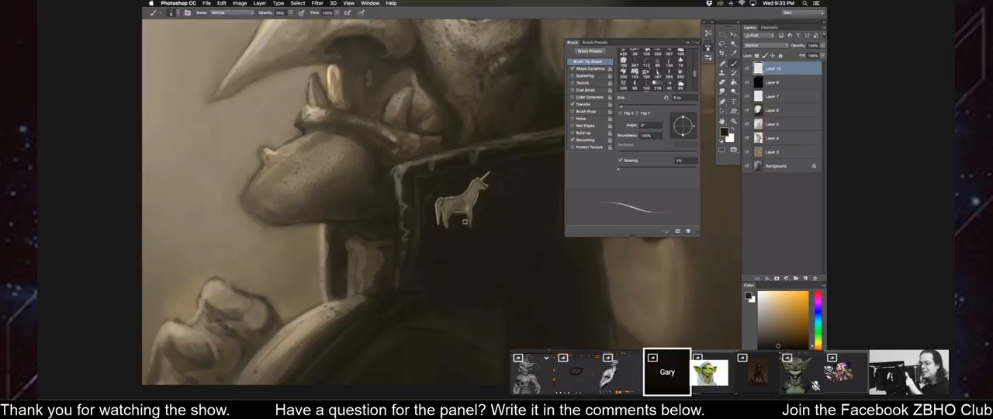
{"action": "key", "text": "super+plus"}
{"action": "key", "text": "bracketleft"}
{"action": "left_click", "coordinate": [482, 153], "text": "alt"}
{"action": "left_click_drag", "start_coordinate": [458, 215], "coordinate": [457, 238]}
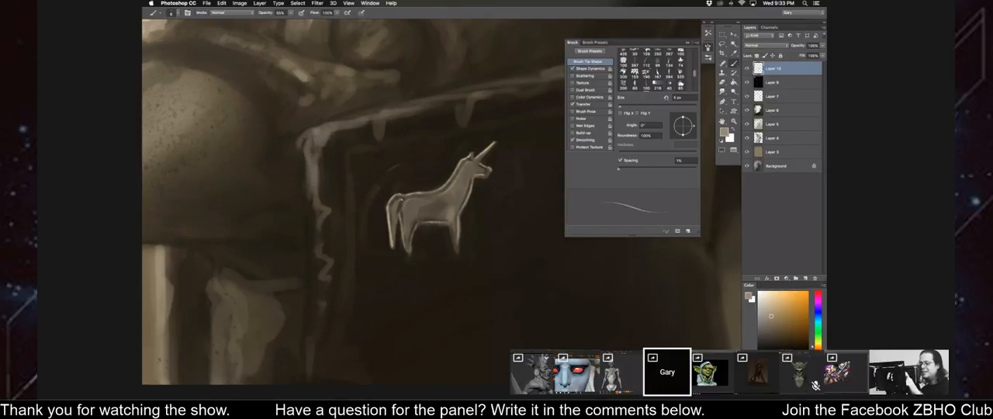
Check the unicorn emblem in a mirrored canvas view, flip the canvas back, and leave its transform unchanged.
{"action": "key", "text": "super+minus"}
{"action": "key", "text": "super+minus"}
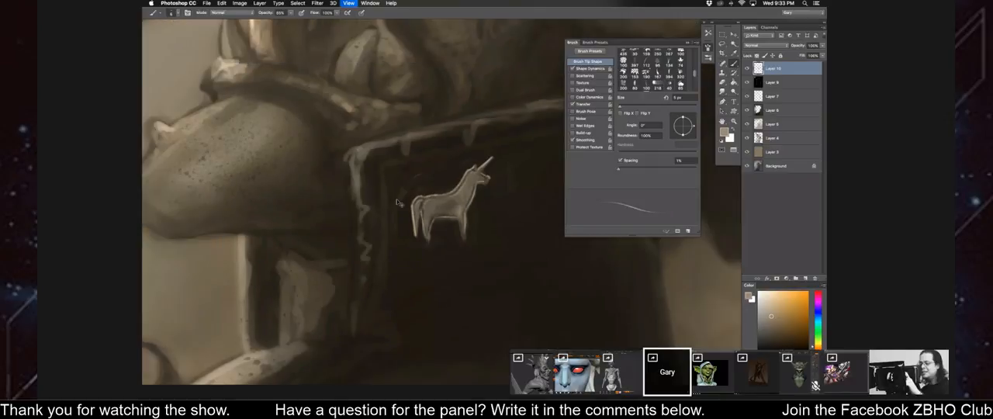
{"action": "key", "text": "super+shift+h"}
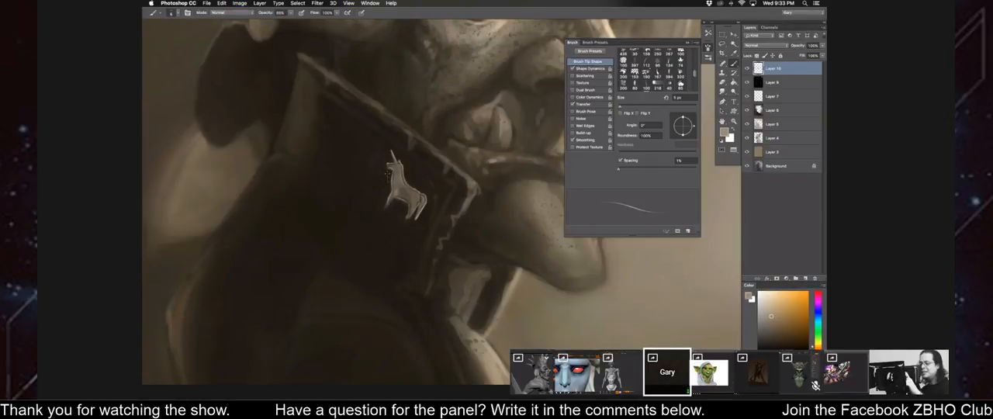
{"action": "key", "text": "super+shift+h"}
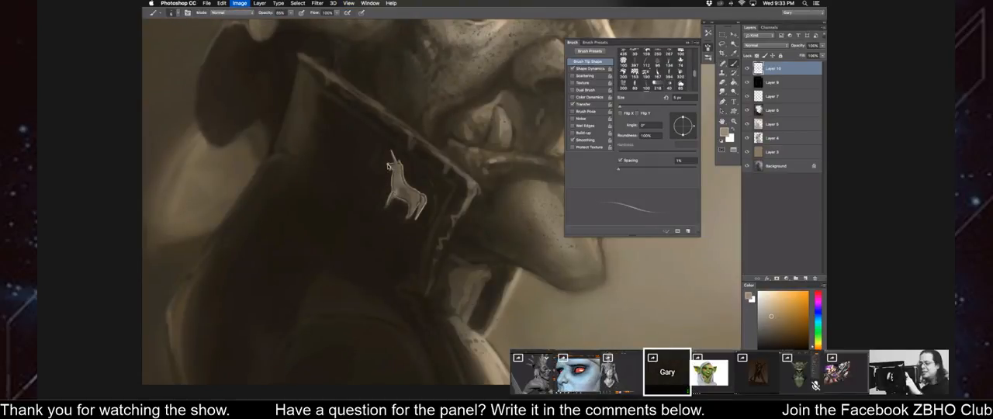
{"action": "key", "text": "super+t"}
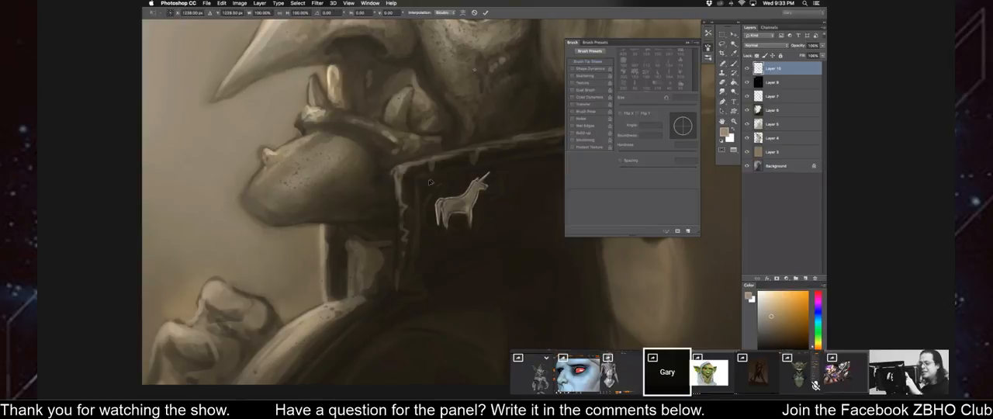
{"action": "key", "text": "Return"}
{"action": "key", "text": "super+minus"}
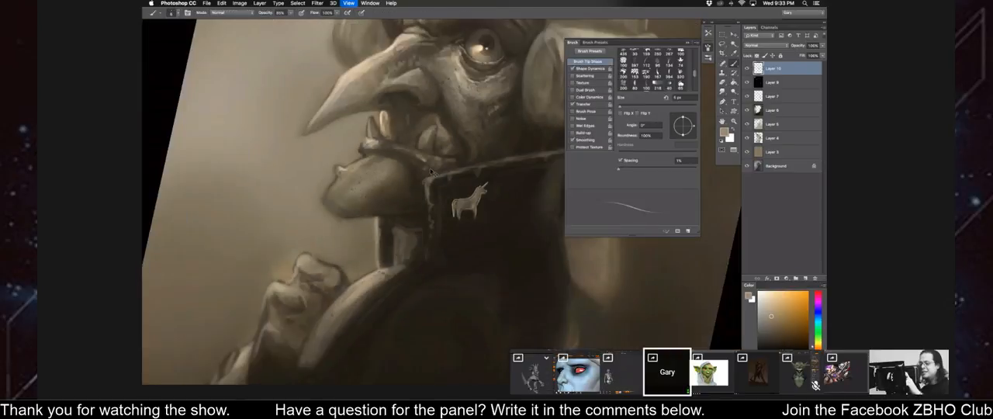
Darken the collar around the unicorn with sampled dark tones, enlarging the brush to 25 px.
{"action": "left_click", "coordinate": [445, 218], "text": "alt"}
{"action": "key", "text": "bracketright"}
{"action": "key", "text": "bracketright"}
{"action": "key", "text": "bracketright"}
{"action": "key", "text": "bracketright"}
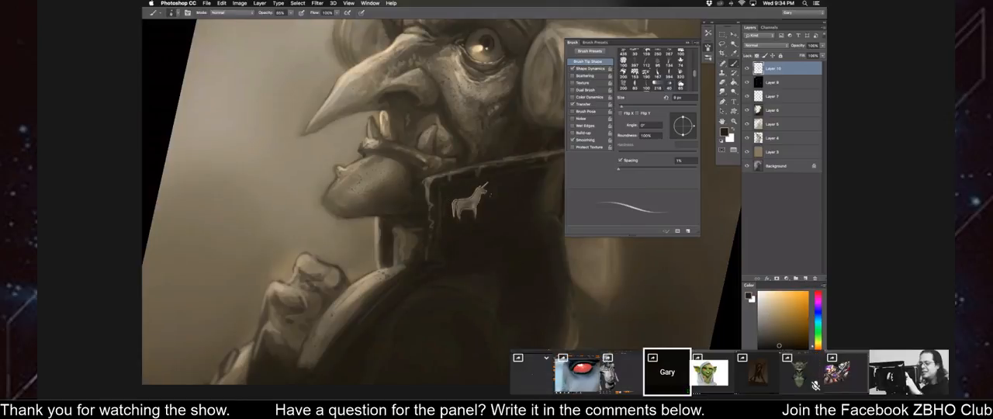
{"action": "key", "text": "bracketright"}
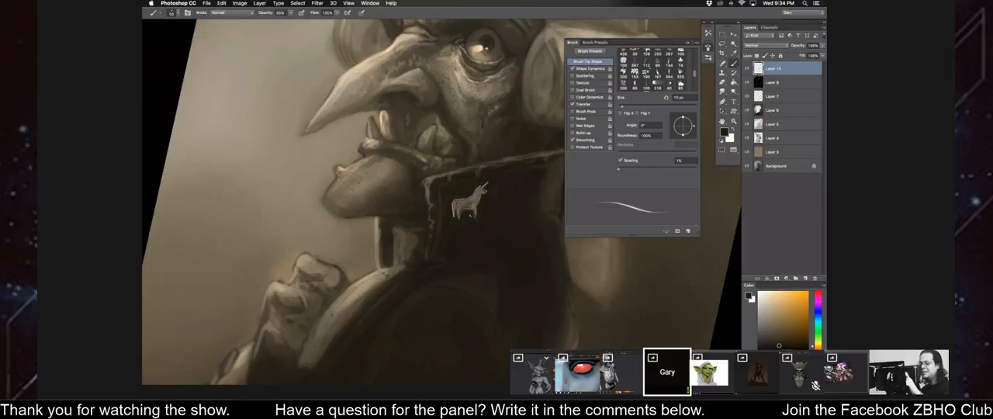
{"action": "key", "text": "bracketright"}
{"action": "key", "text": "bracketright"}
{"action": "left_click", "coordinate": [500, 196], "text": "alt"}
{"action": "key", "text": "bracketright"}
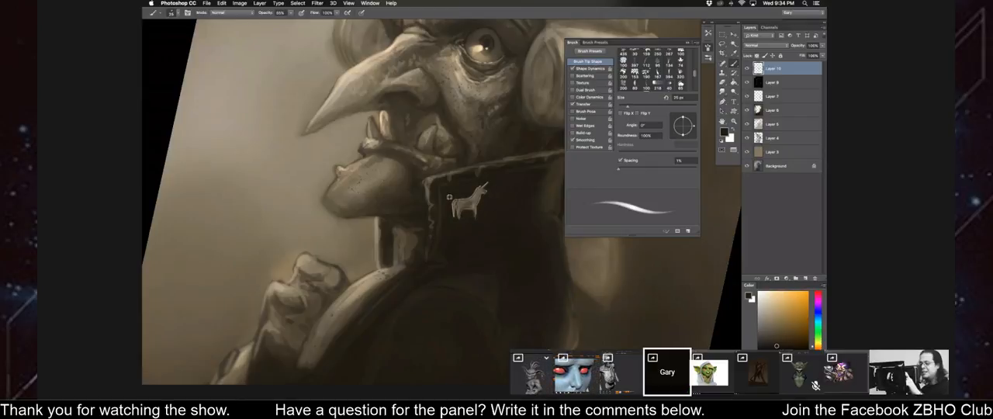
{"action": "left_click", "coordinate": [449, 197], "text": "alt"}
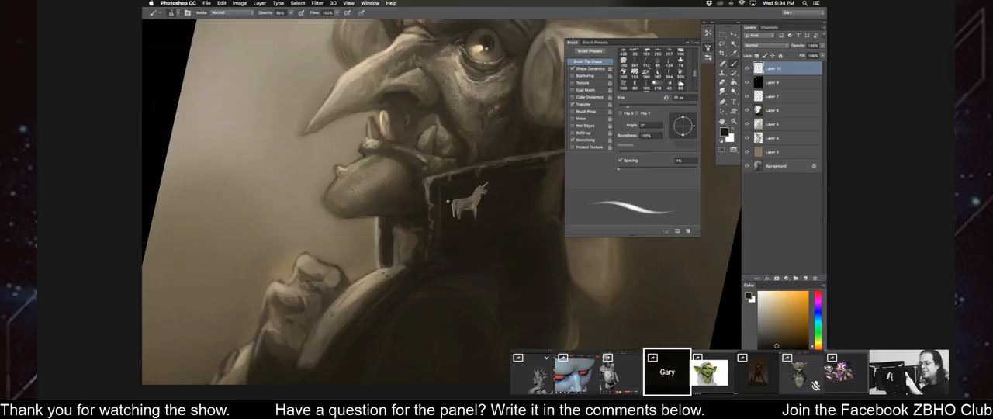
Sample a cream tone from the emblem and brighten the unicorn's ear, neck and back with a 7 px brush.
{"action": "key", "text": "super+plus"}
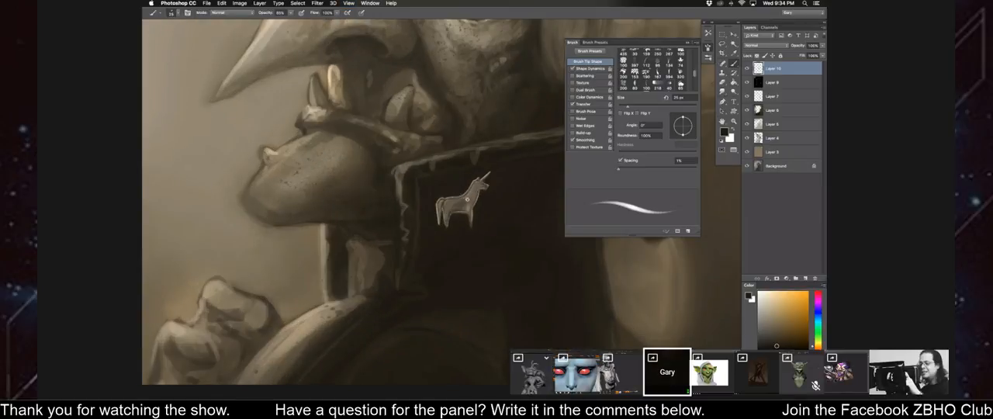
{"action": "key", "text": "super+plus"}
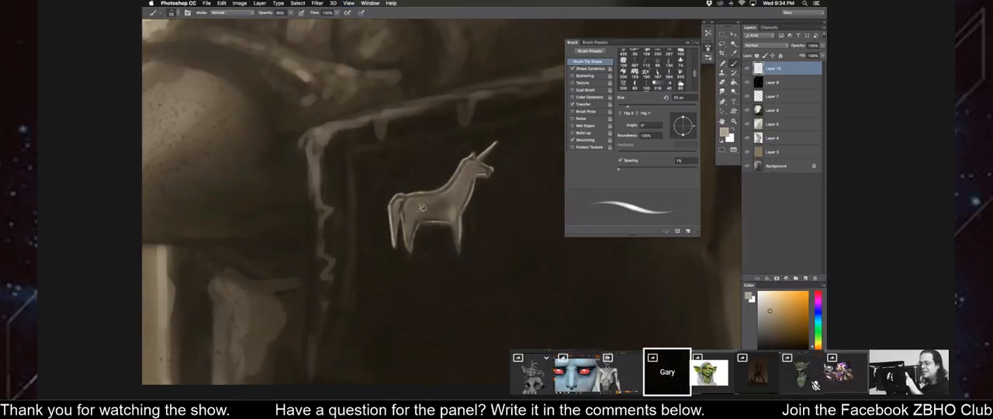
{"action": "key", "text": "bracketleft"}
{"action": "key", "text": "bracketleft"}
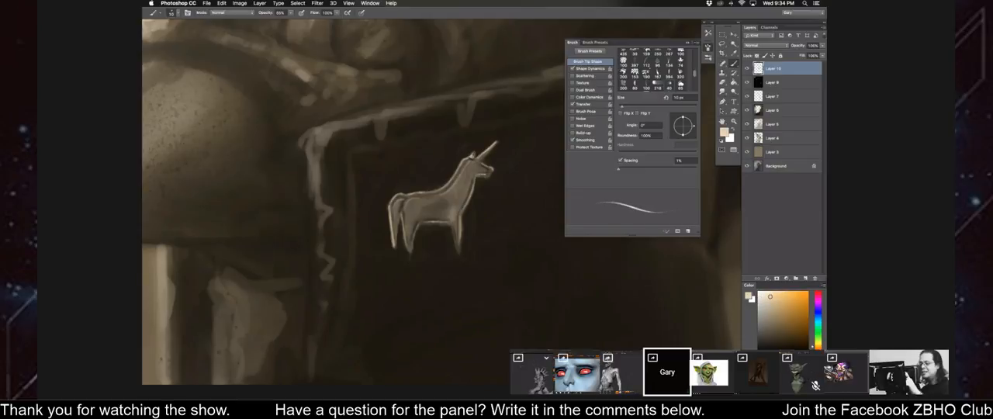
{"action": "key", "text": "bracketleft"}
{"action": "key", "text": "bracketleft"}
{"action": "key", "text": "bracketleft"}
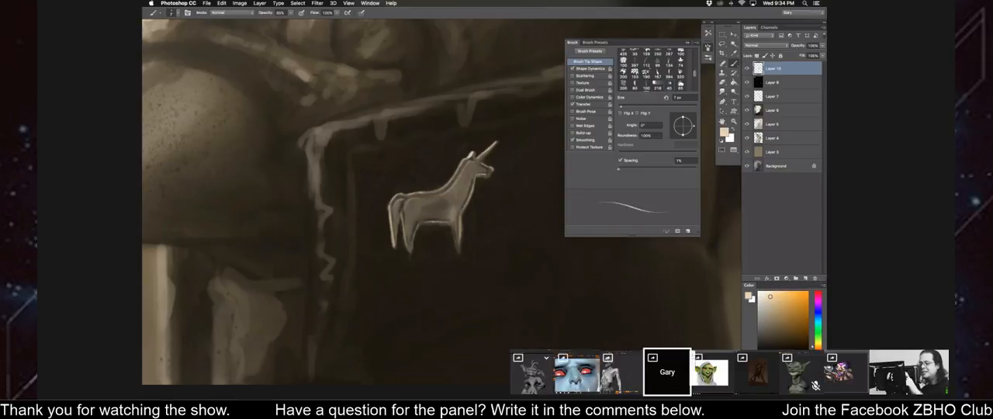
{"action": "left_click_drag", "start_coordinate": [463, 159], "coordinate": [444, 186]}
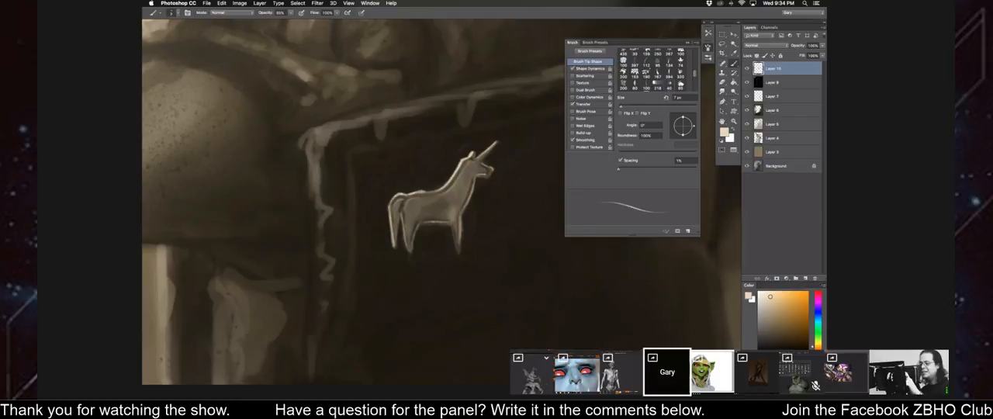
Strengthen the light edges along the unicorn's tail, rump and muzzle with the cream tone.
{"action": "key", "text": "bracketright"}
{"action": "key", "text": "bracketright"}
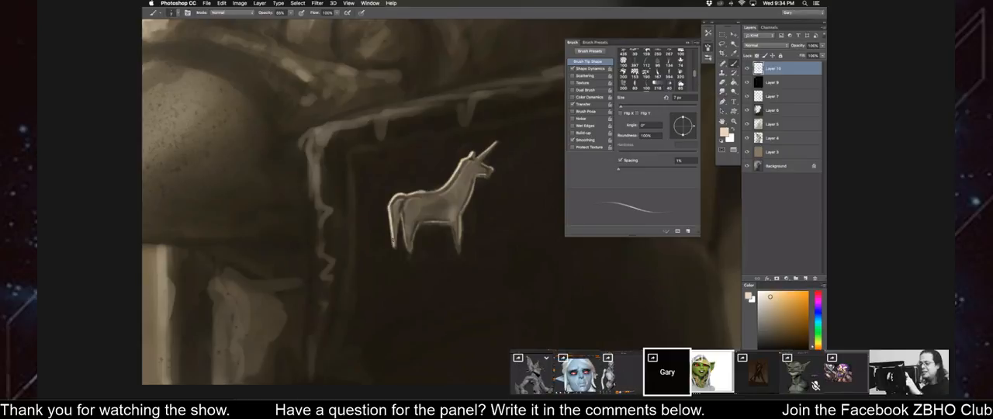
{"action": "key", "text": "bracketright"}
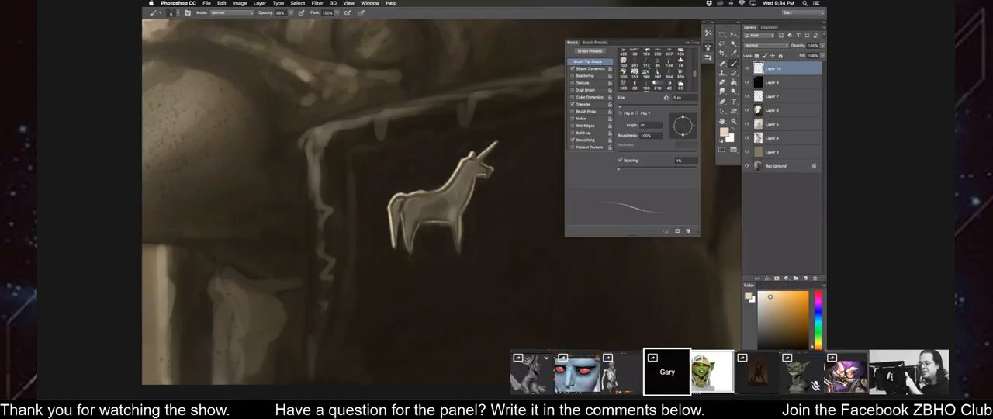
{"action": "key", "text": "ctrl+minus"}
{"action": "key", "text": "ctrl+plus"}
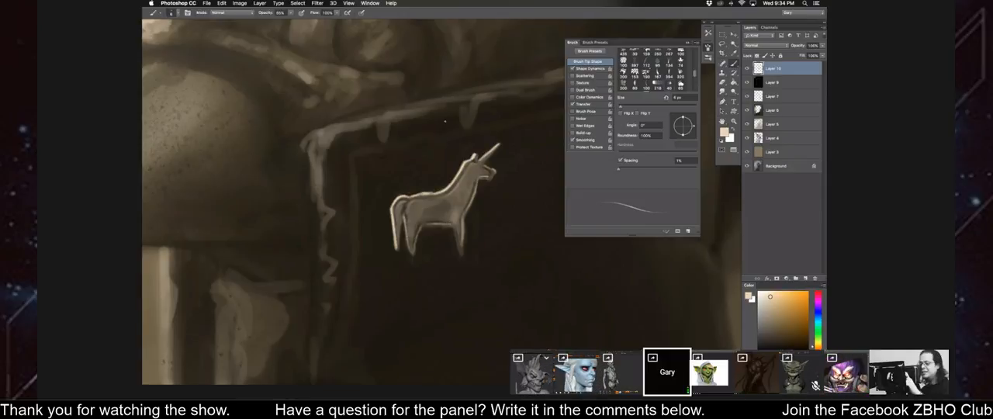
Straighten the rotated canvas view and dab a dark eye on the unicorn with a small dark brush.
{"action": "key", "text": "r"}
{"action": "left_click_drag", "start_coordinate": [365, 238], "coordinate": [366, 256]}
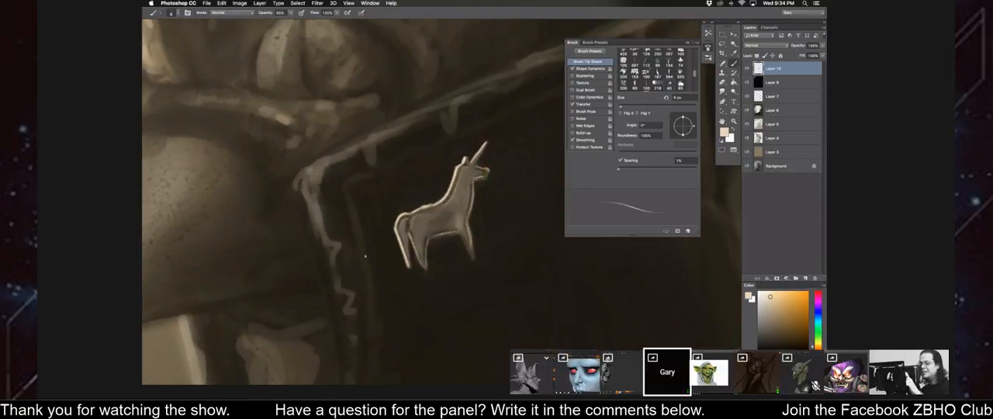
{"action": "key", "text": "super+minus"}
{"action": "key", "text": "bracketright"}
{"action": "key", "text": "bracketright"}
{"action": "left_click", "coordinate": [481, 222], "text": "alt"}
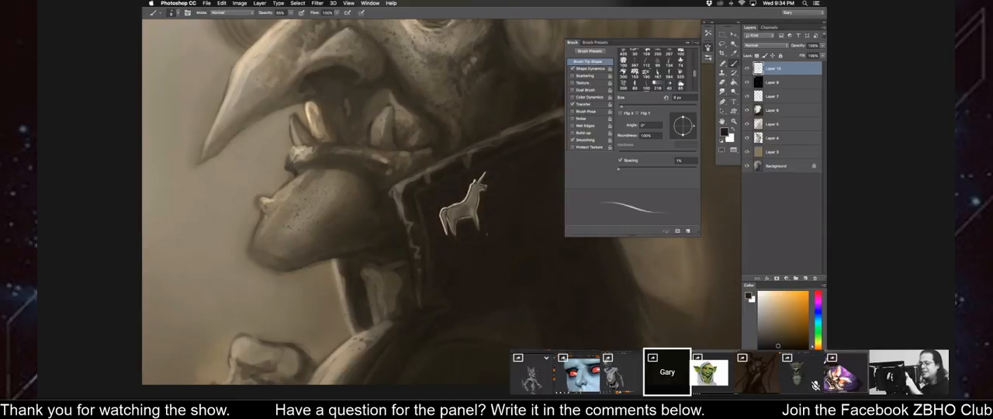
{"action": "key", "text": "super+plus"}
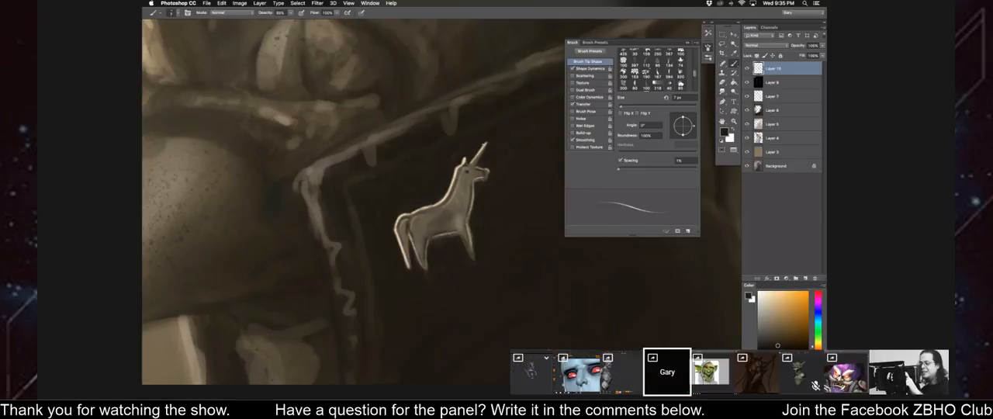
Sample a cream tone from the emblem and touch up the light edges of the unicorn's head with a 5 px brush.
{"action": "left_click", "coordinate": [456, 167], "text": "alt"}
{"action": "left_click", "coordinate": [458, 172], "text": "alt"}
{"action": "key", "text": "bracketleft"}
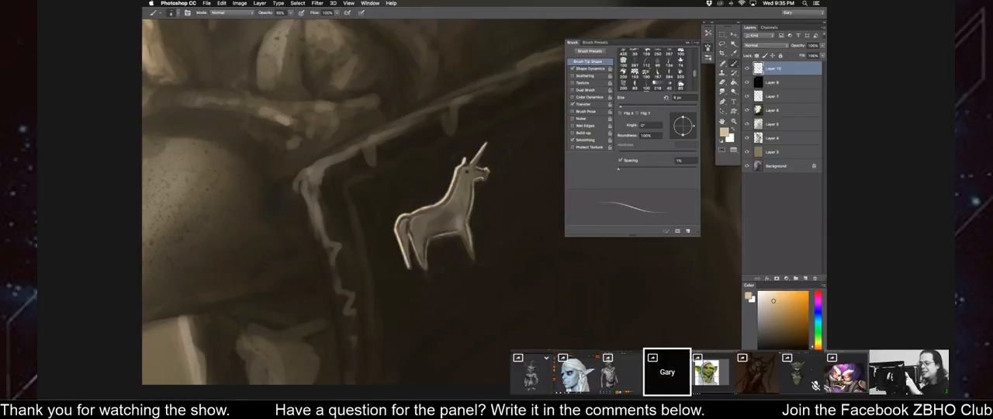
{"action": "key", "text": "bracketleft"}
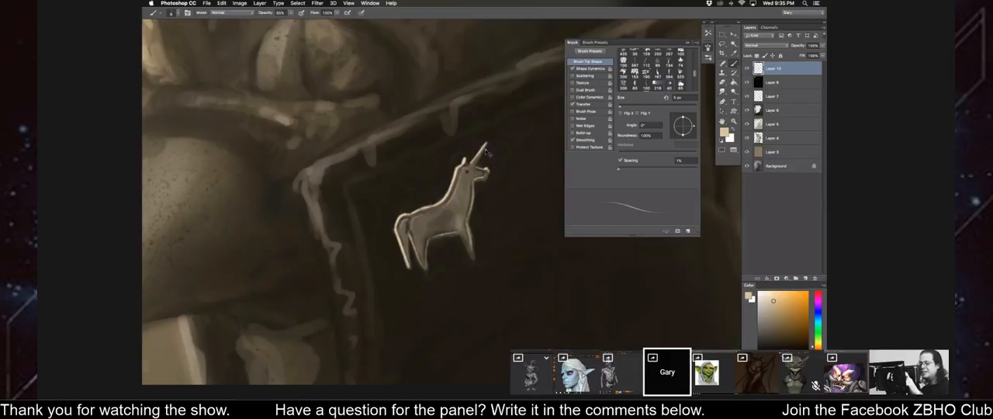
{"action": "key", "text": "super+minus"}
{"action": "key", "text": "super+minus"}
{"action": "key", "text": "super+minus"}
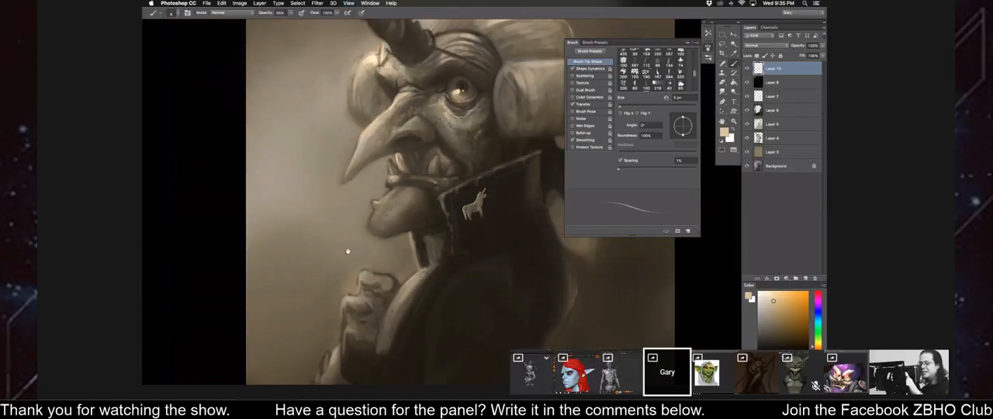
Lasso the unicorn emblem, shrink it slightly, tilt it about 10° counter-clockwise, reposition it on the collar and deselect it.
{"action": "left_click_drag", "start_coordinate": [348, 251], "coordinate": [346, 252]}
{"action": "key", "text": "l"}
{"action": "mouse_move", "coordinate": [462, 187]}
{"action": "left_mouse_down"}
{"action": "mouse_move", "coordinate": [494, 223]}
{"action": "mouse_move", "coordinate": [469, 185]}
{"action": "mouse_move", "coordinate": [432, 192]}
{"action": "mouse_move", "coordinate": [454, 186]}
{"action": "mouse_move", "coordinate": [465, 202]}
{"action": "left_mouse_up"}
{"action": "key", "text": "super+t"}
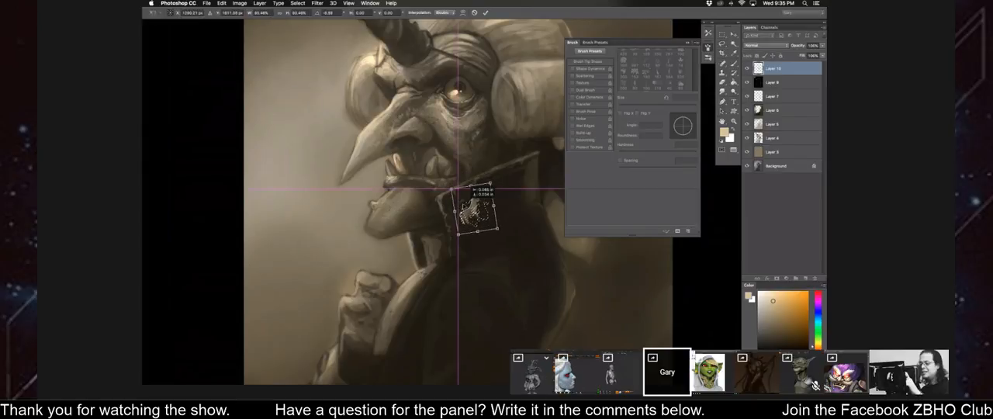
{"action": "key", "text": "Return"}
{"action": "key", "text": "super+d"}
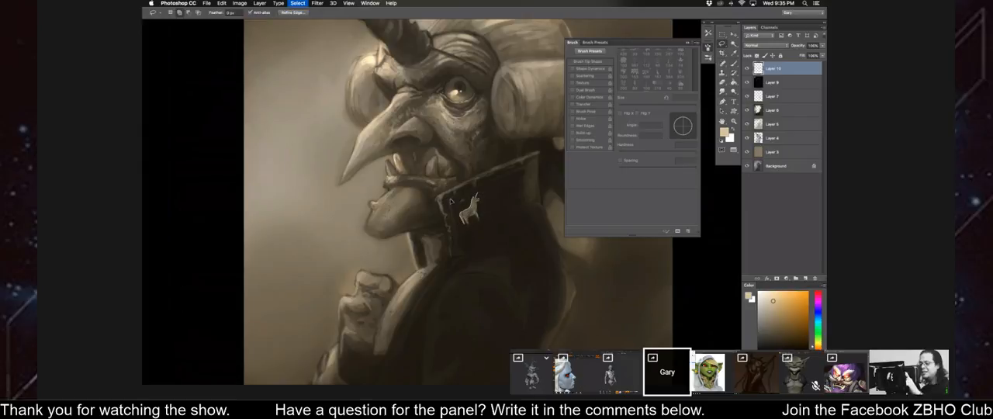
Return to the Brush tool with a dark foreground colour for the collar area around the unicorn.
{"action": "key", "text": "b"}
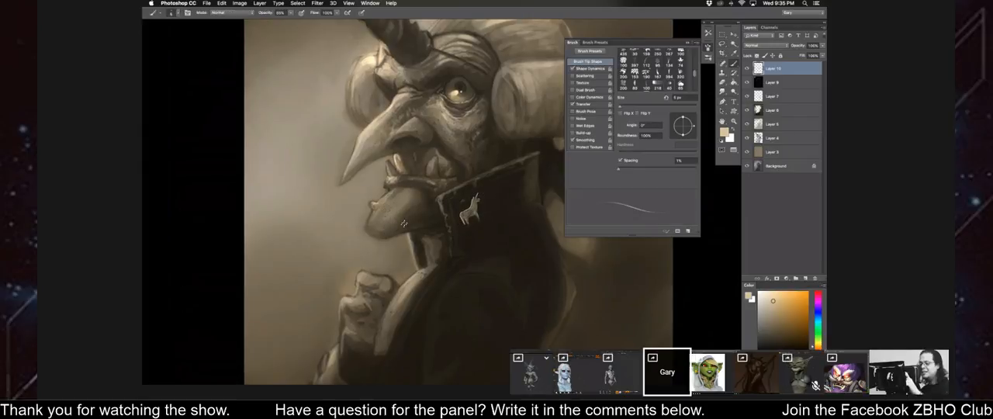
{"action": "key", "text": "d"}
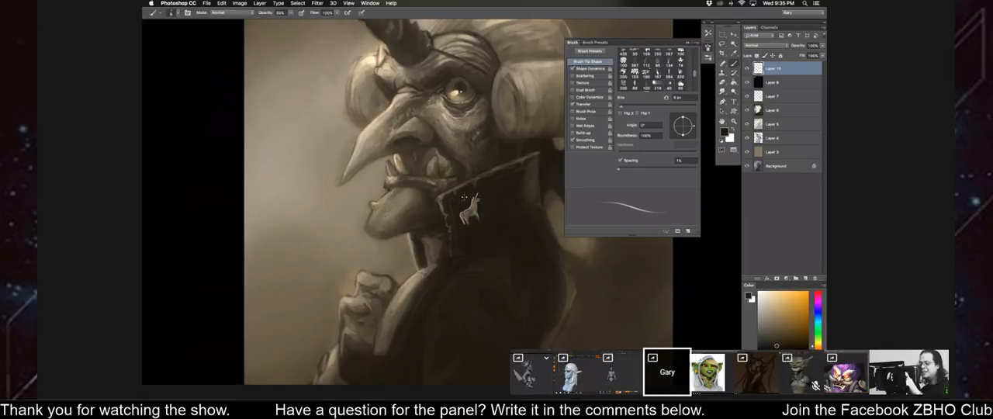
{"action": "key", "text": "ctrl+0"}
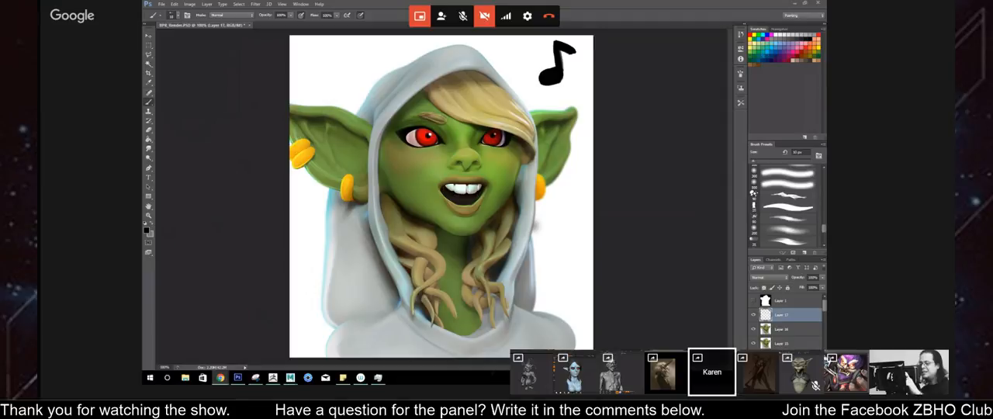
Switch to the browser and show the character artist's ArtStation profile.
{"action": "left_click_drag", "start_coordinate": [142, 118], "coordinate": [484, 3]}
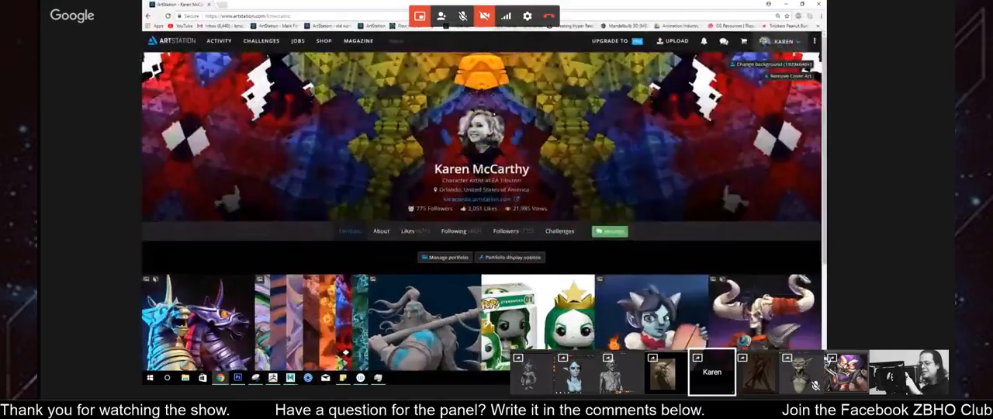